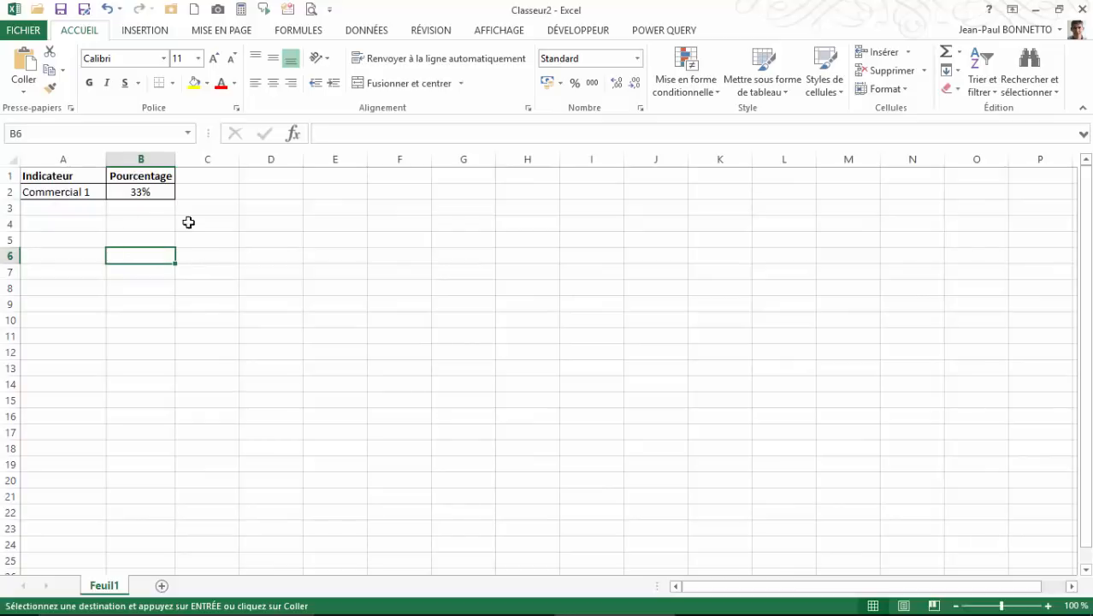
left_click(202, 241)
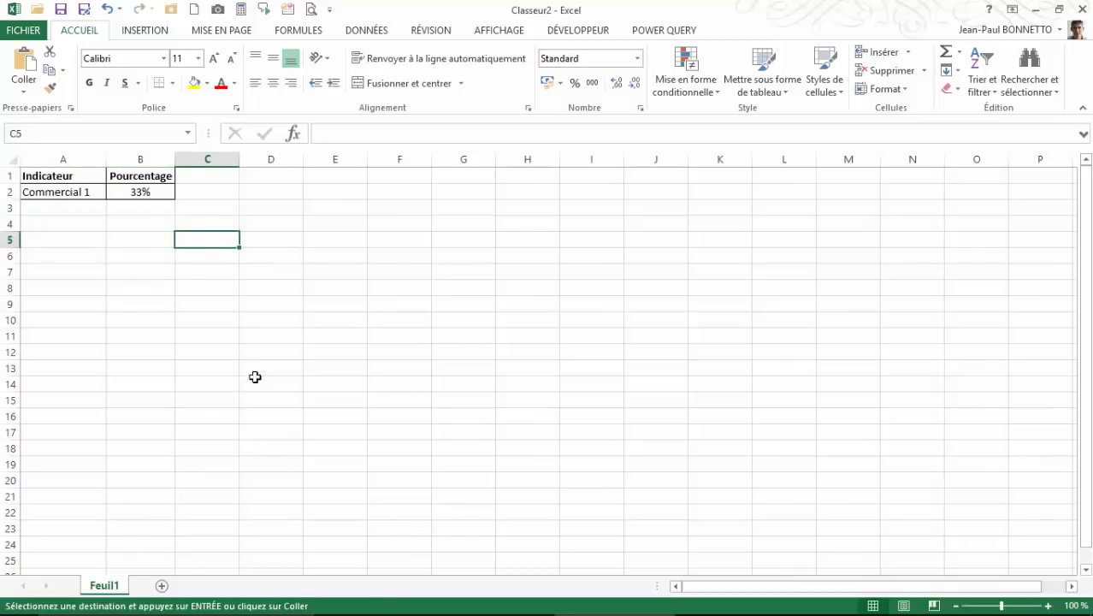
left_click(249, 335)
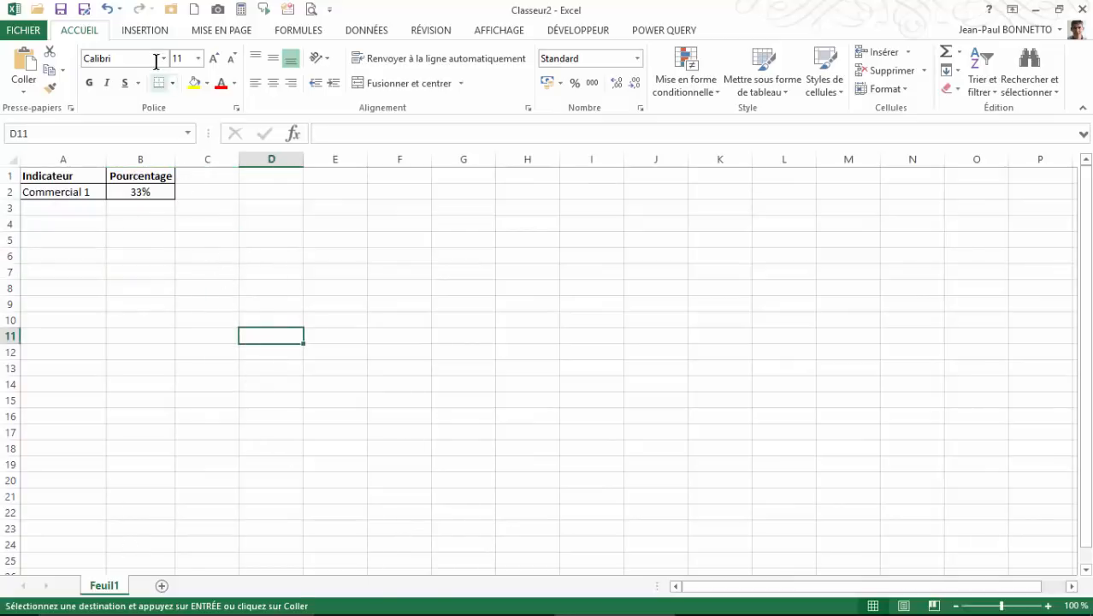
- Switch to the example speedometer workbook, capture the blue Commercial 1 gauge with the screen snipping tool, and close the tool without saving
mouse_move(483, 589)
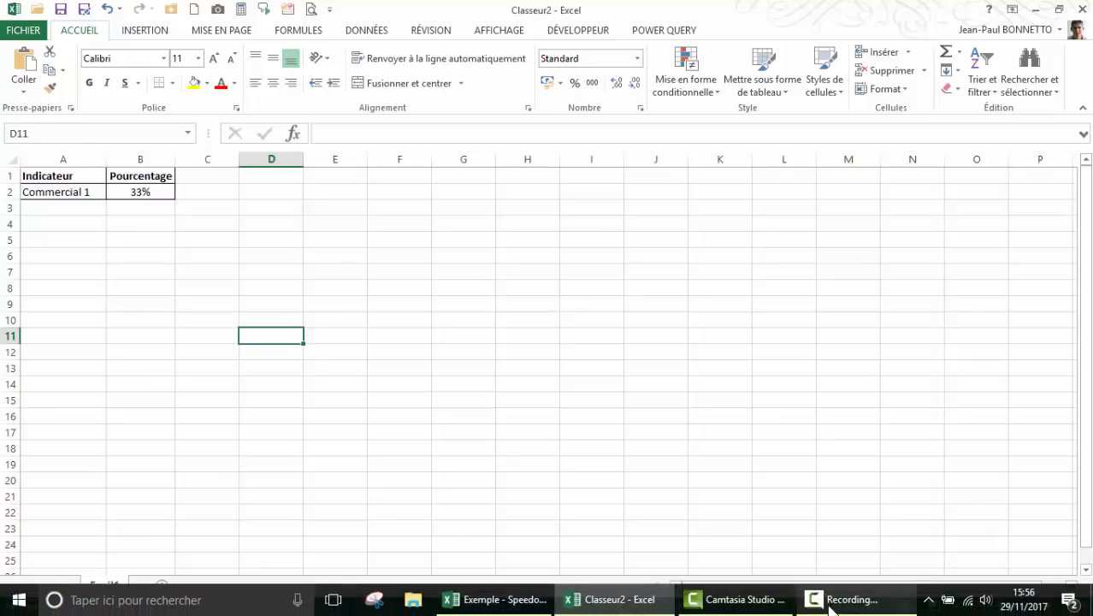
left_click(494, 600)
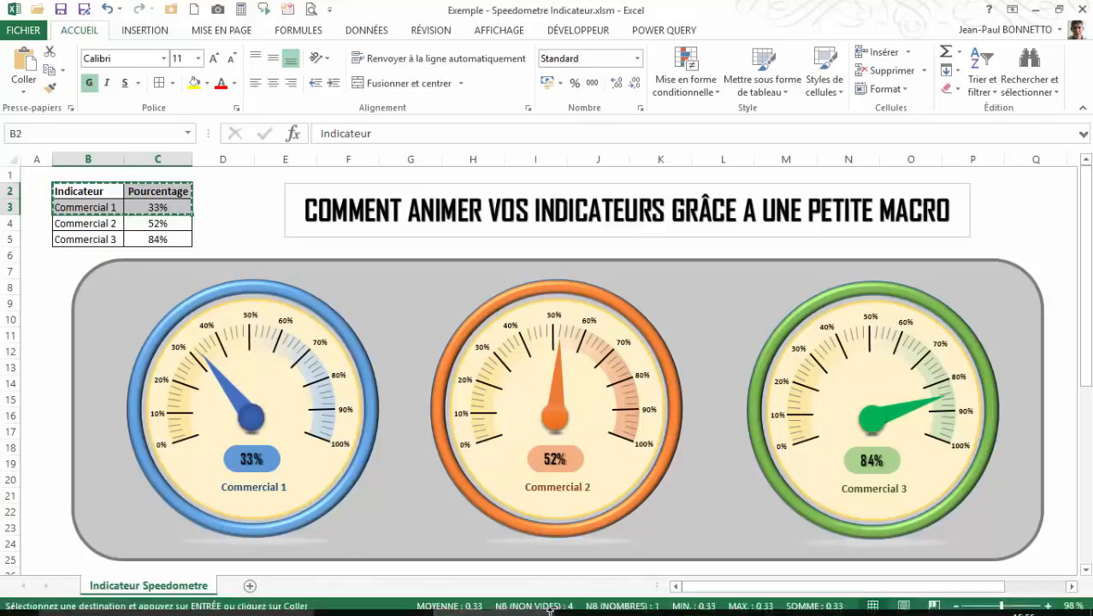
left_click(378, 604)
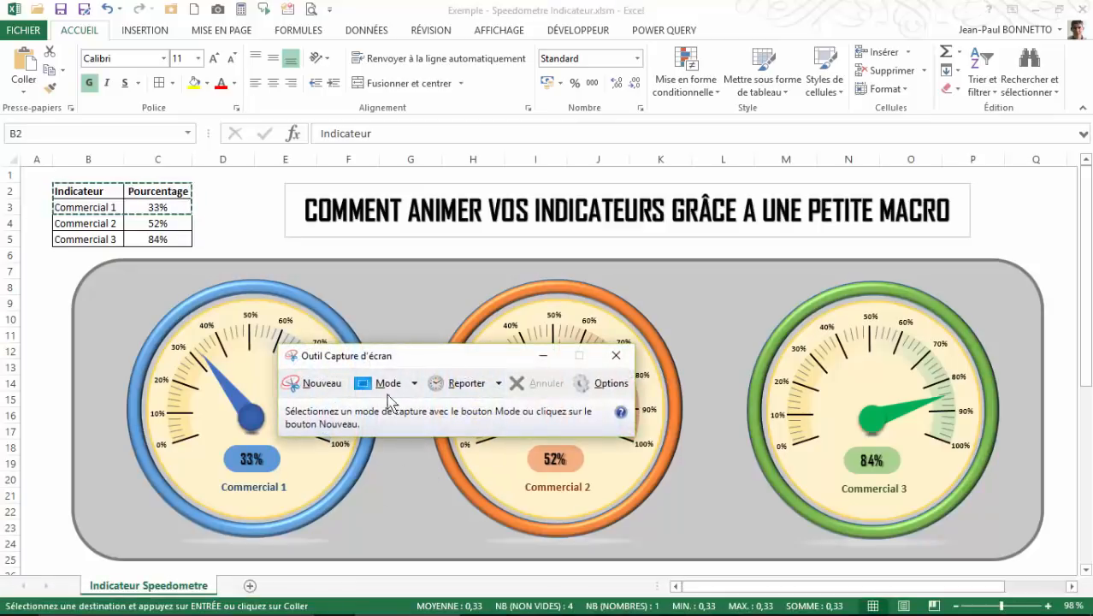
left_click(315, 383)
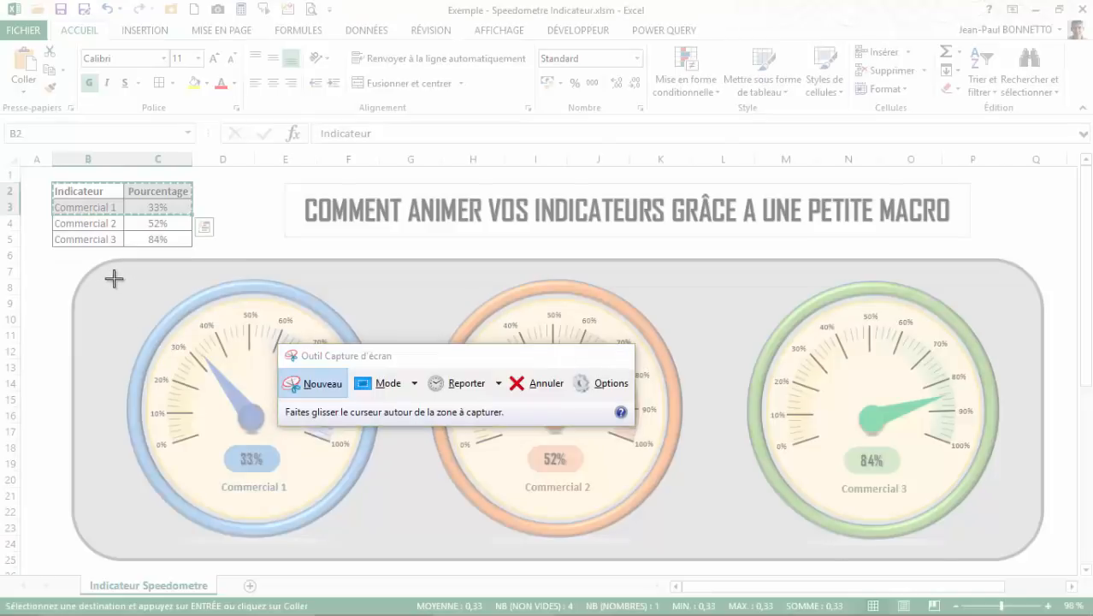
left_click_drag(114, 275, 403, 554)
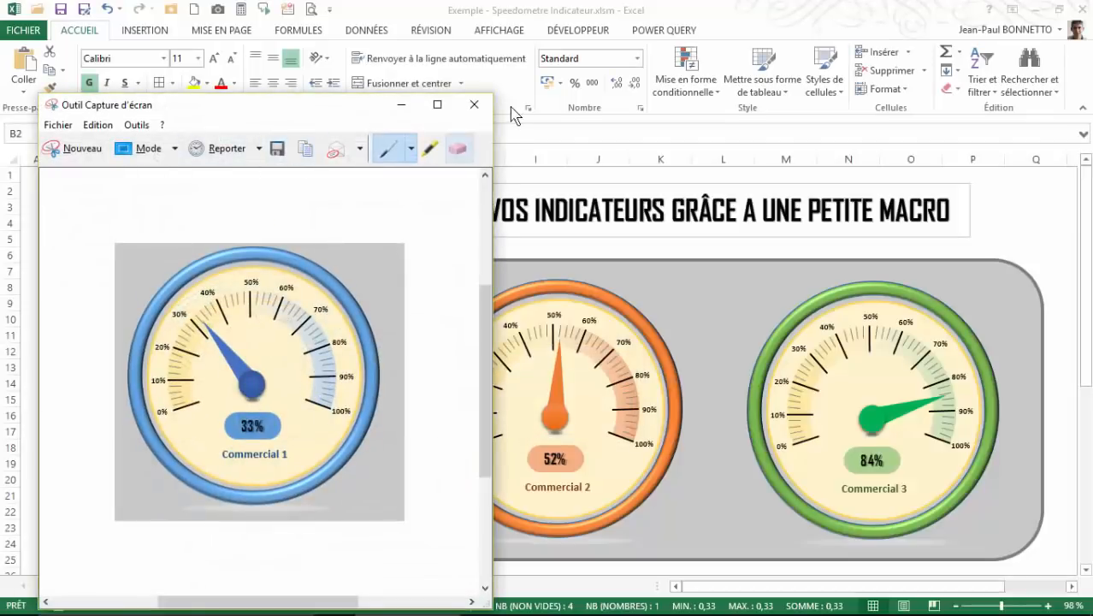
left_click(474, 104)
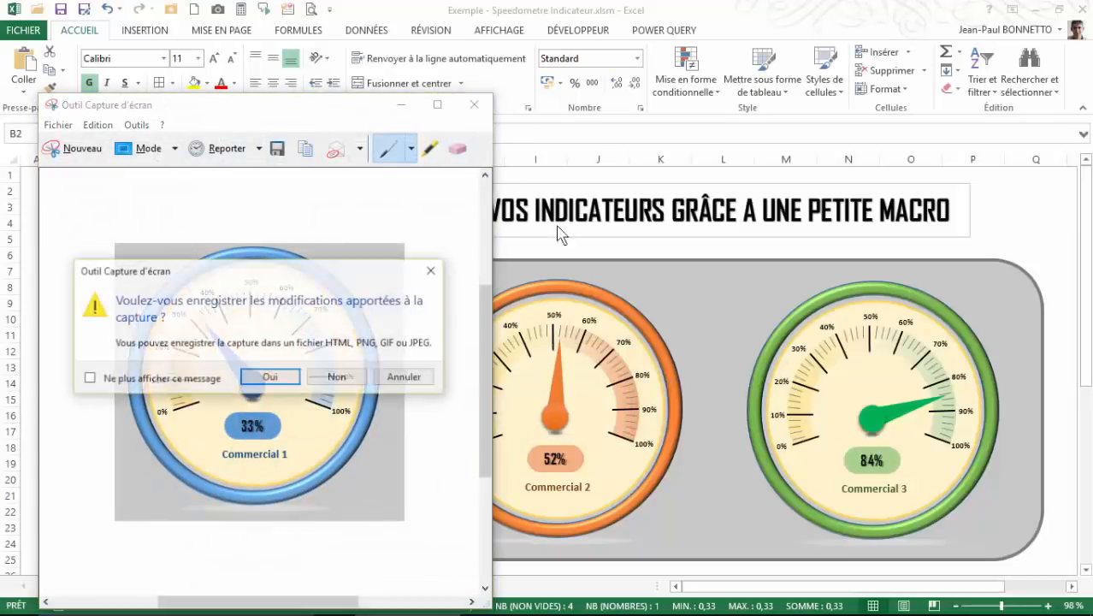
left_click(329, 378)
- Switch back to the Classeur2 workbook and paste the captured gauge image, placing it below the table
left_click(612, 600)
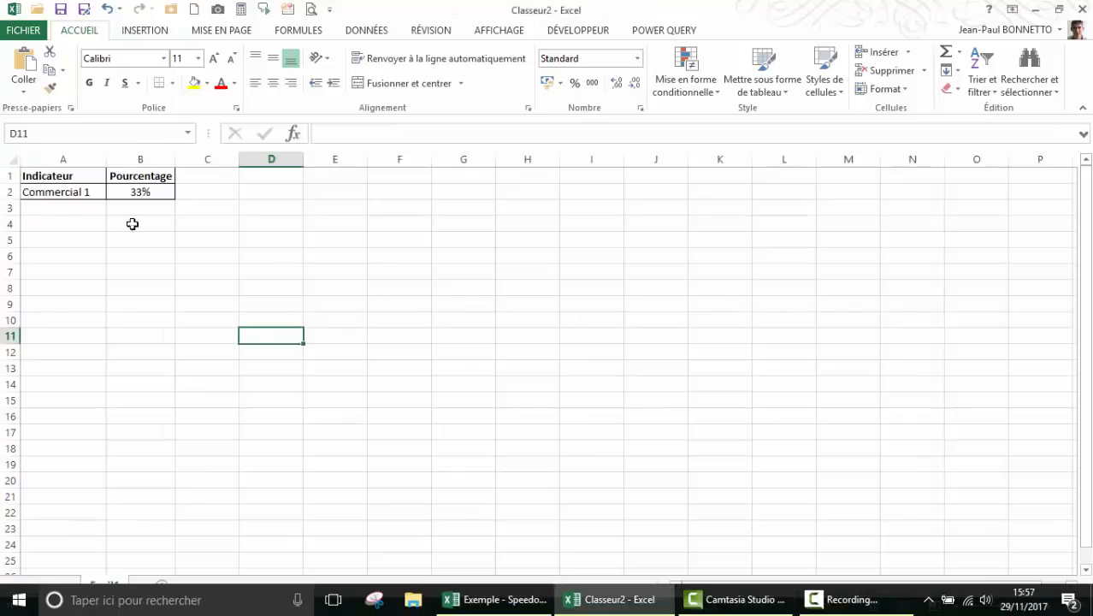
key("ctrl+v")
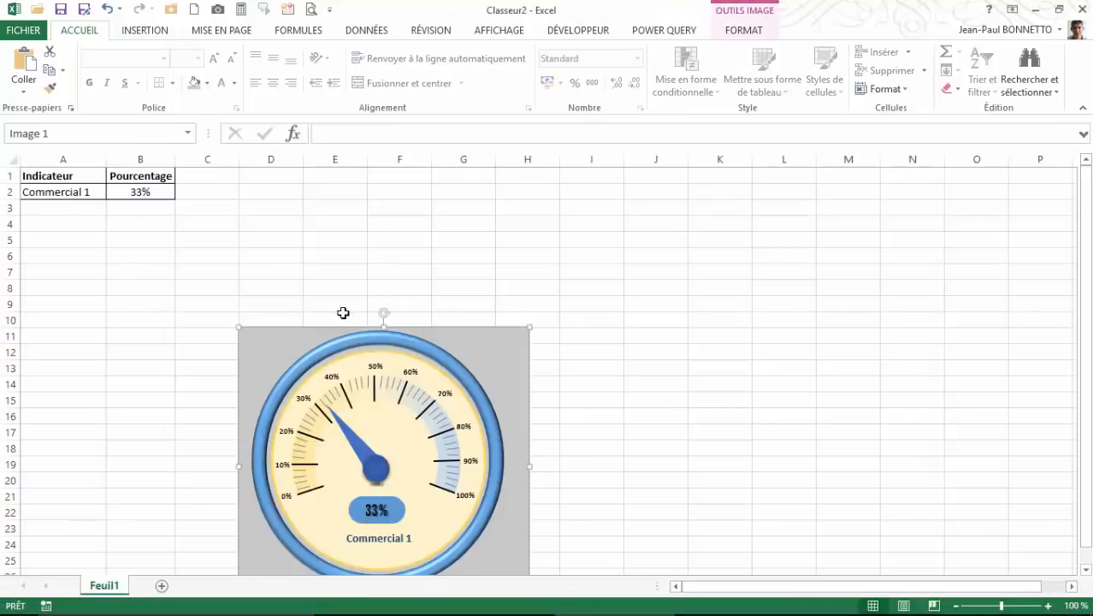
left_click_drag(317, 335, 118, 266)
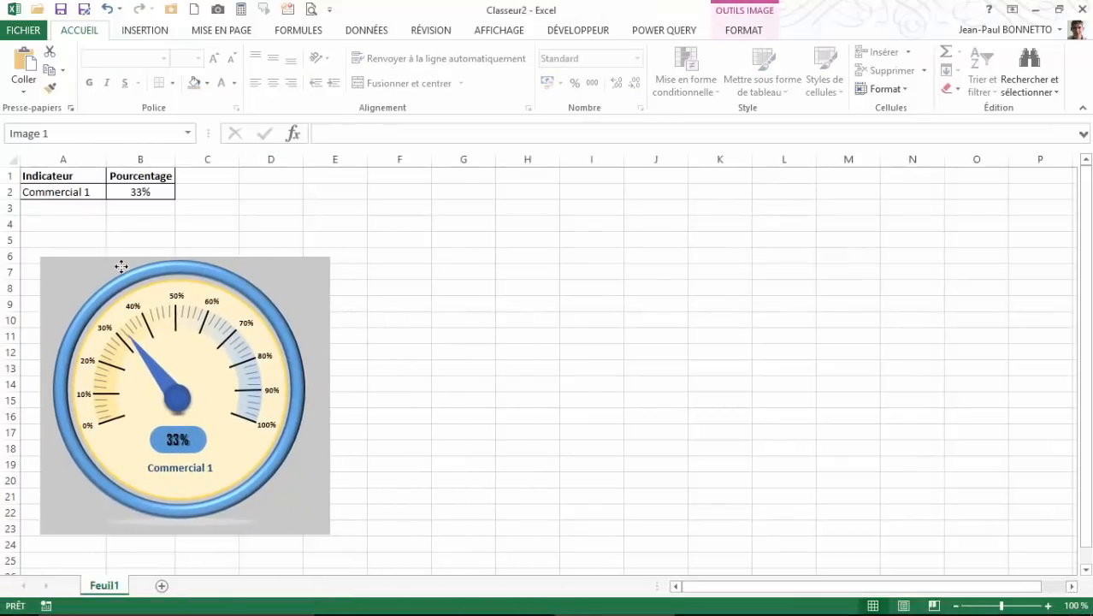
left_click(552, 330)
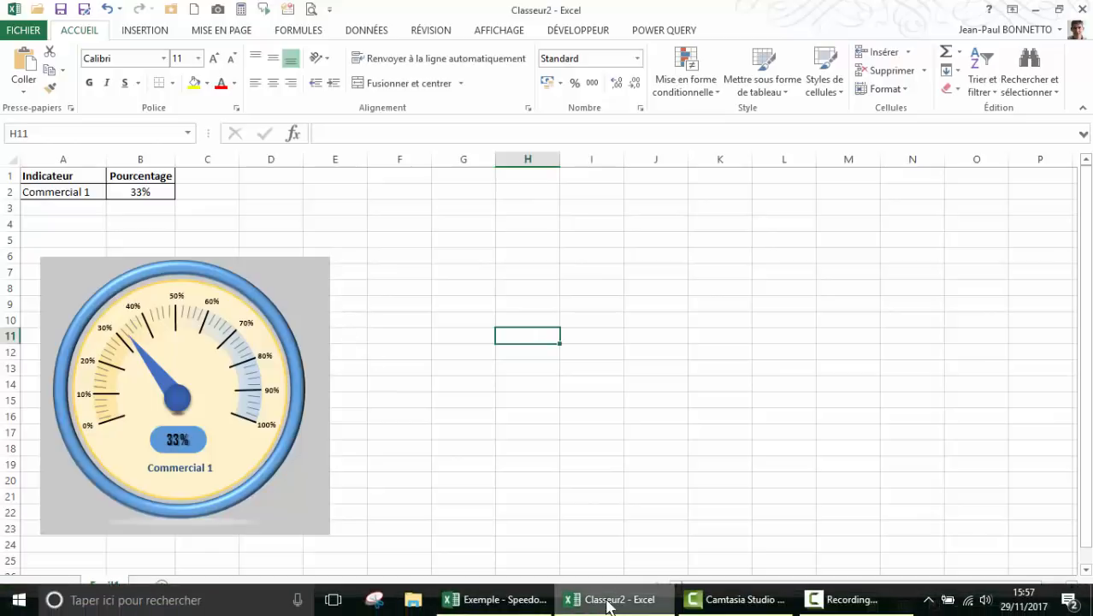
- Close the example speedometer workbook and return to Classeur2
left_click(492, 599)
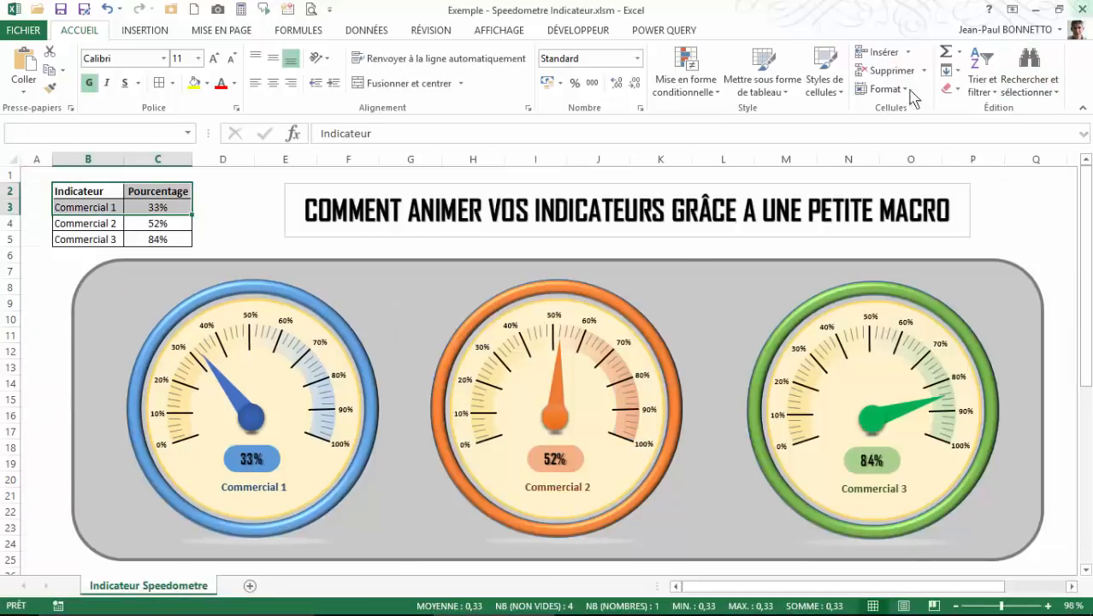
left_click(1082, 10)
left_click(548, 335)
left_click(462, 255)
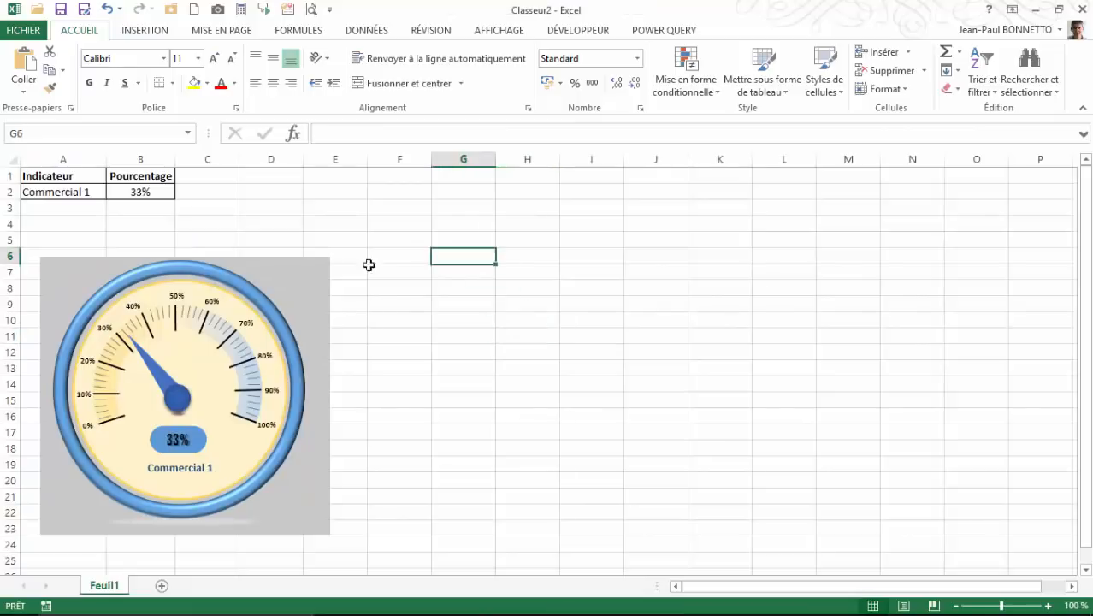
- Move the gauge image away from the table to the top rows around columns M to P as a reference
left_click(256, 261)
left_click_drag(262, 270, 1008, 170)
left_click(543, 365)
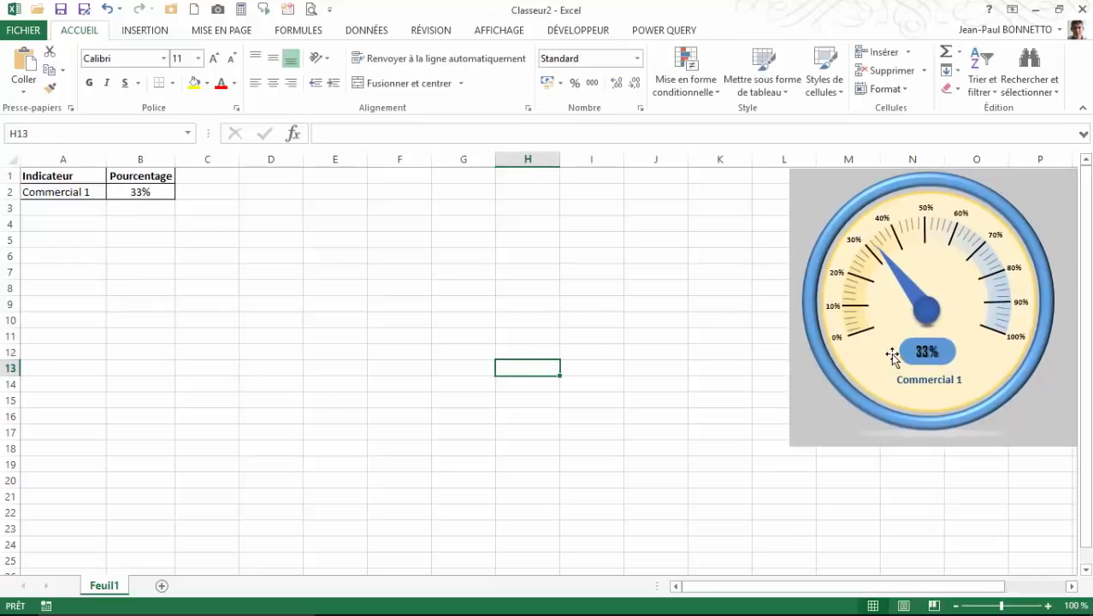
left_click(284, 253)
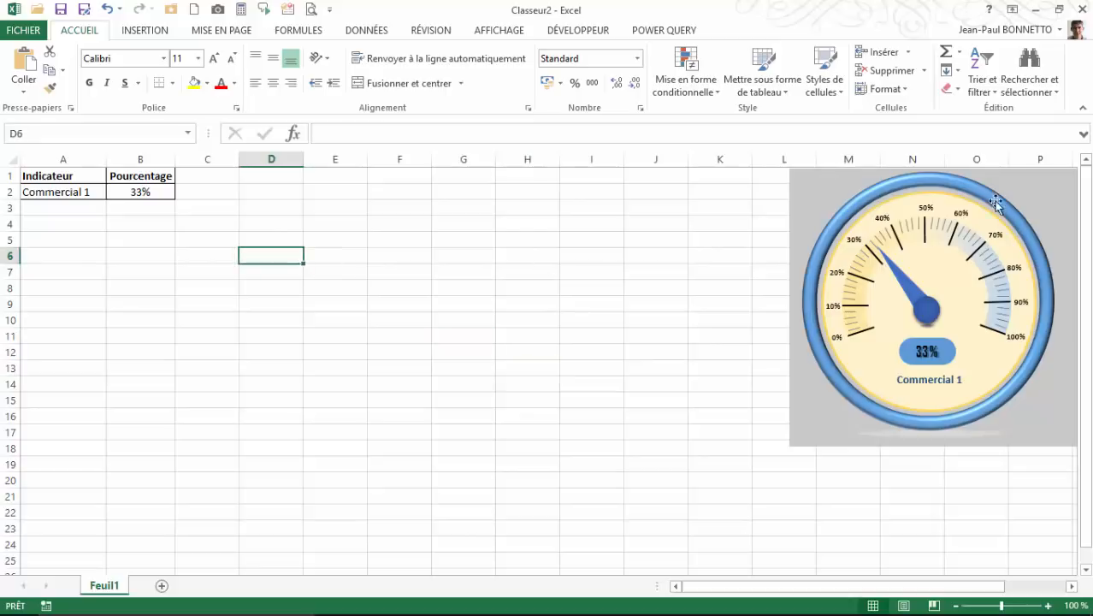
- Draw a circular donut shape about 8.73 cm in diameter beside the table and thin its ring to a narrow band
left_click(147, 31)
left_click(293, 93)
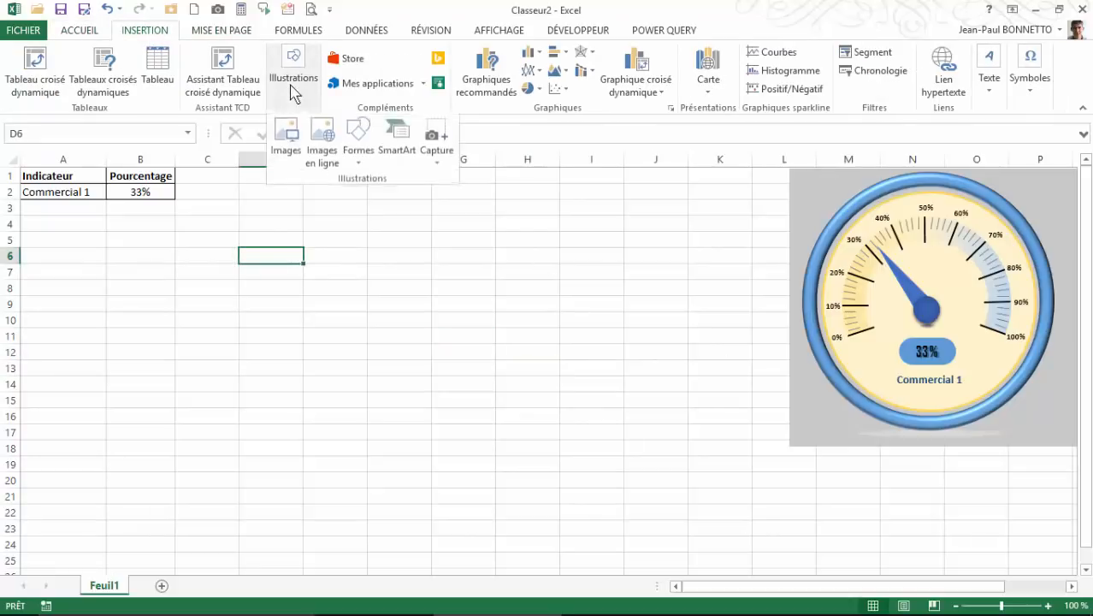
left_click(358, 152)
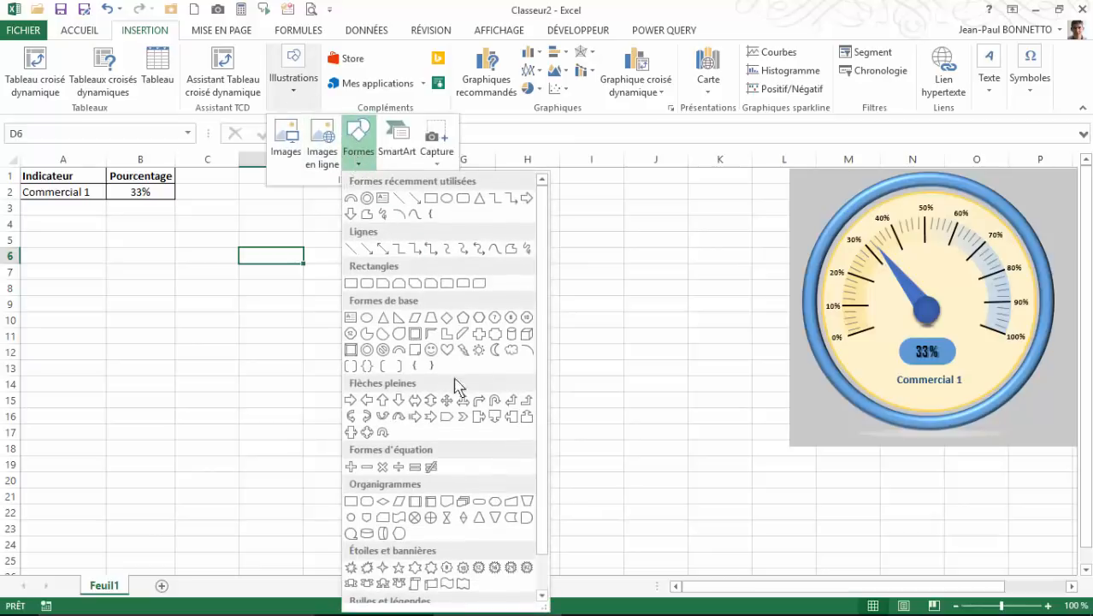
left_click(367, 350)
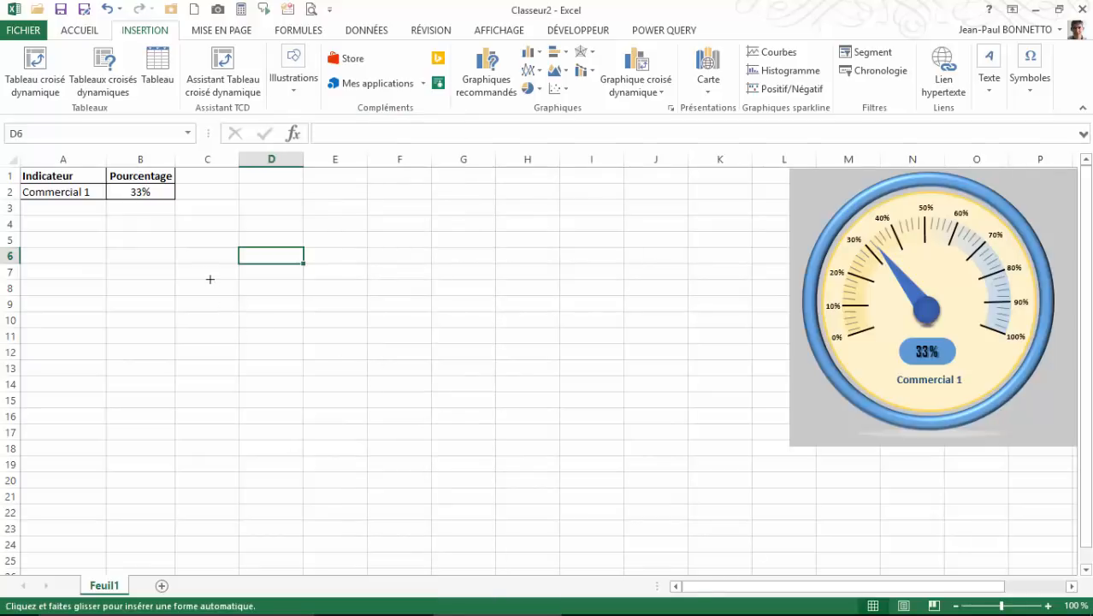
mouse_move(209, 279)
left_mouse_down()
mouse_move(284, 335)
mouse_move(352, 417)
mouse_move(472, 520)
mouse_move(387, 435)
left_mouse_up()
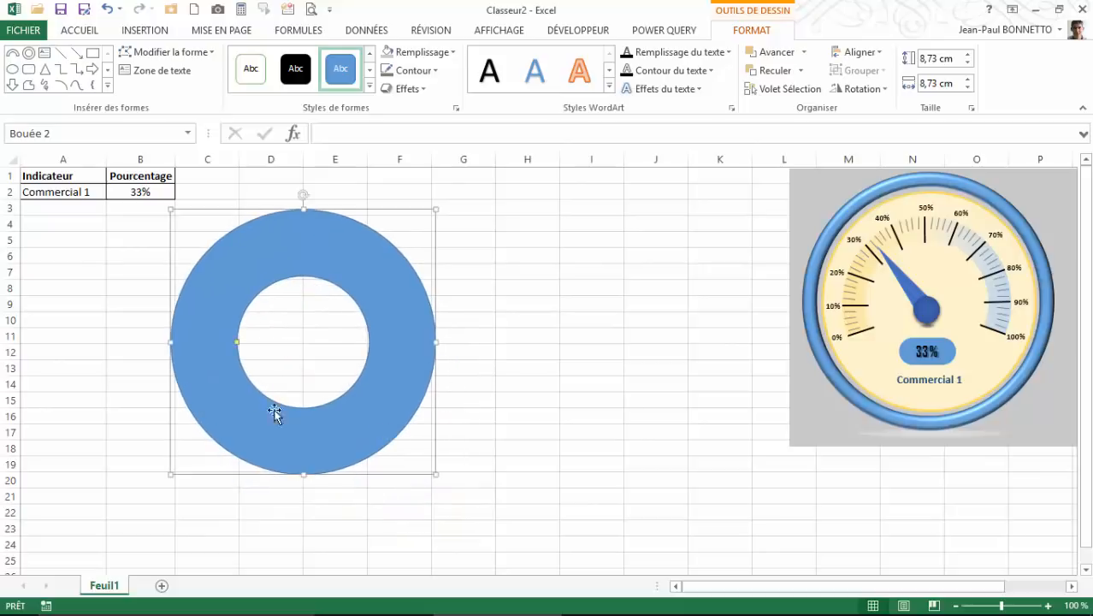
left_click_drag(237, 343, 189, 362)
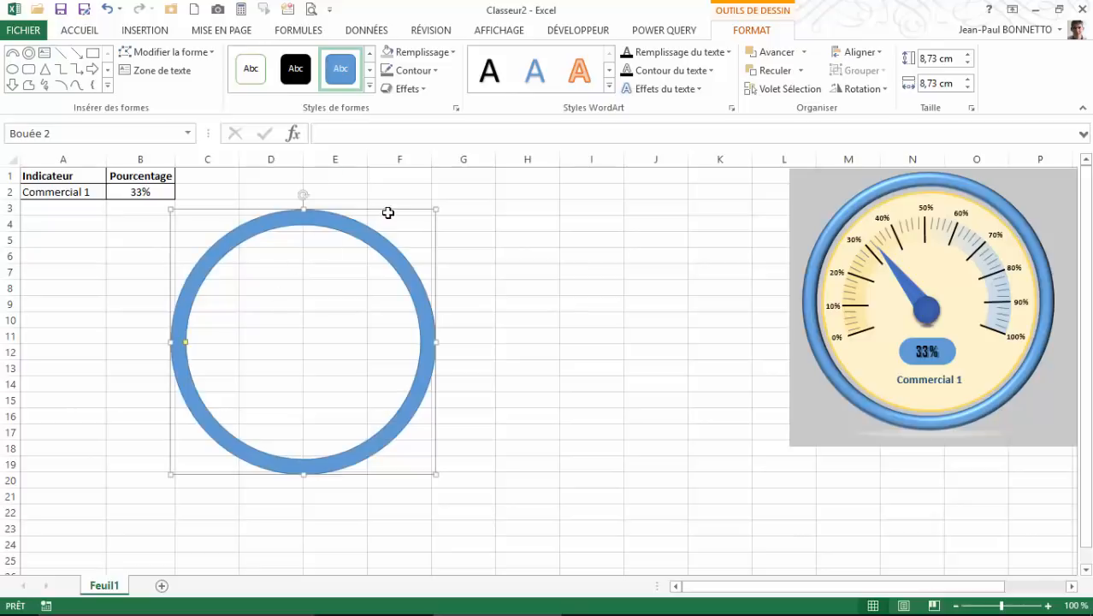
- Apply the first preset bevel effect (Biseau) to the blue ring
left_click_drag(388, 212, 382, 236)
left_click(336, 220)
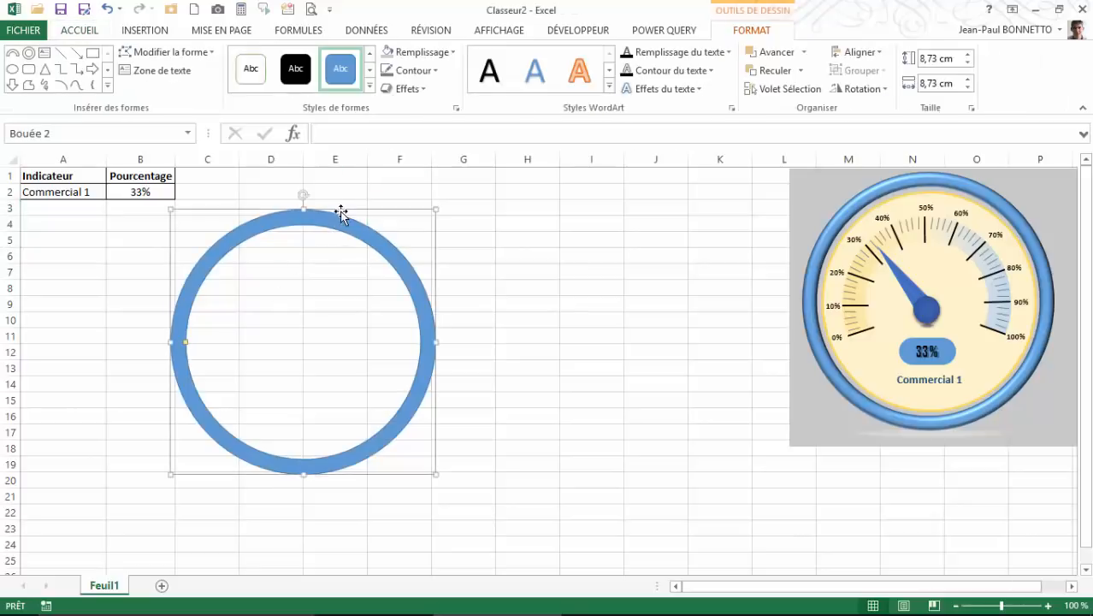
left_click(418, 89)
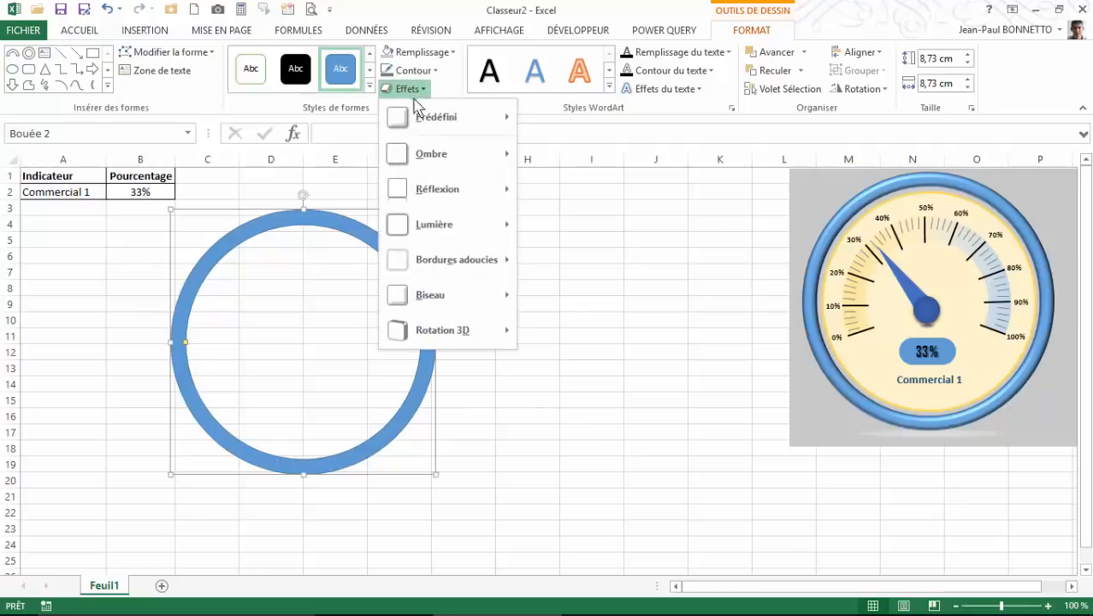
mouse_move(428, 116)
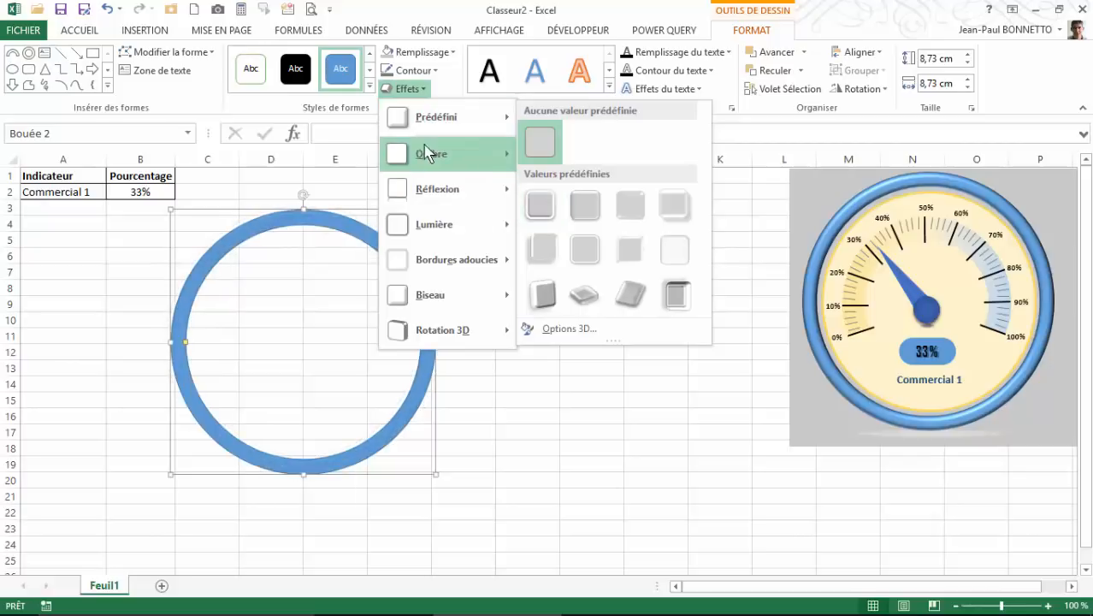
mouse_move(436, 294)
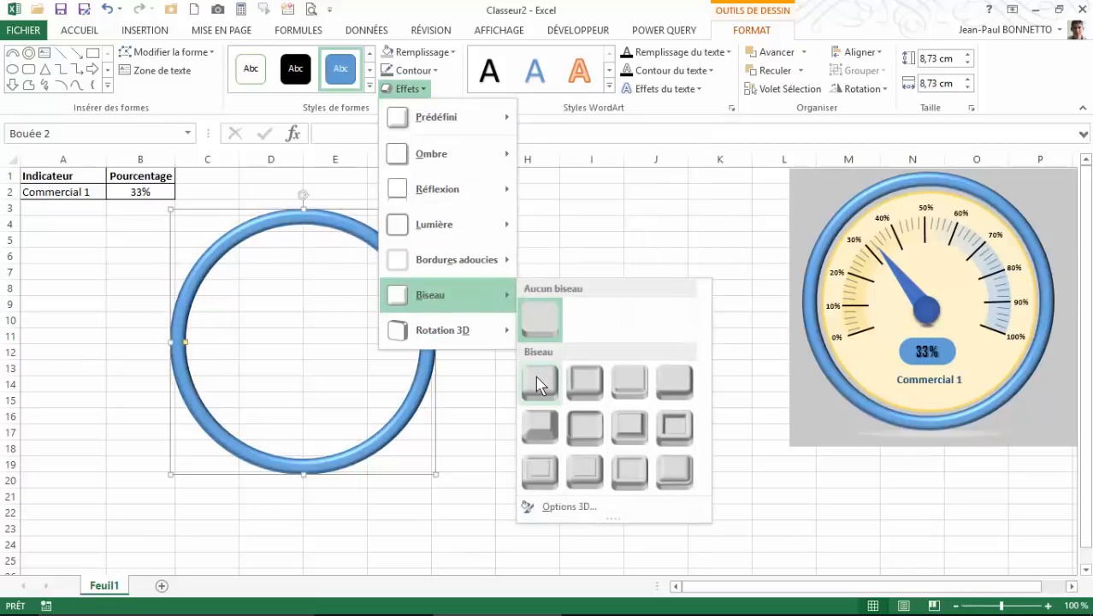
left_click(537, 378)
- Remove the ring's outline and position the ring below the table, starting at row 6 across columns A to E
left_click_drag(382, 212, 252, 262)
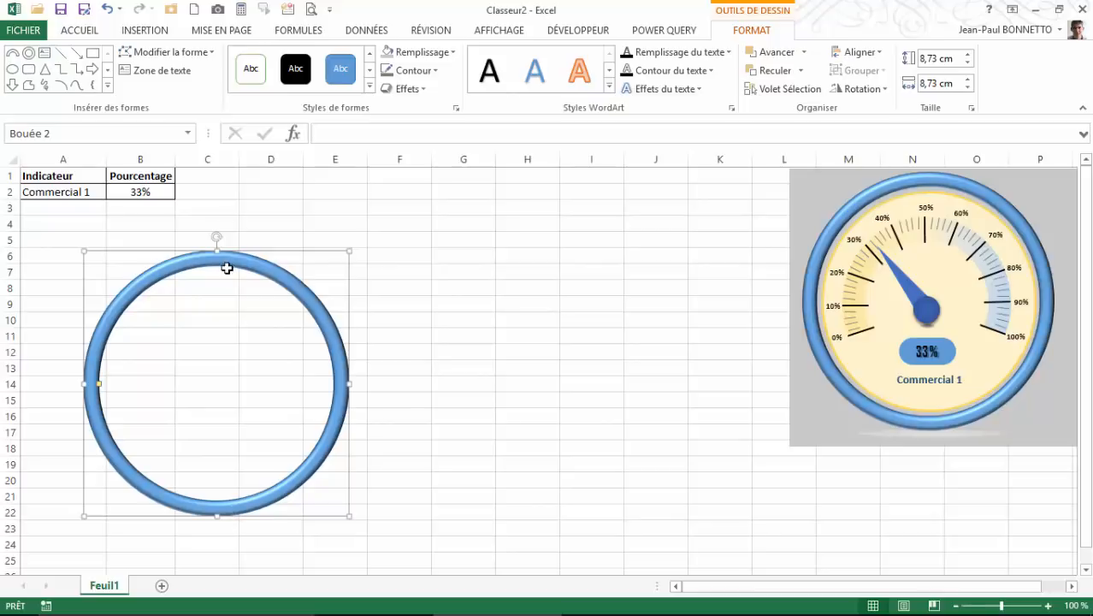
left_click(419, 71)
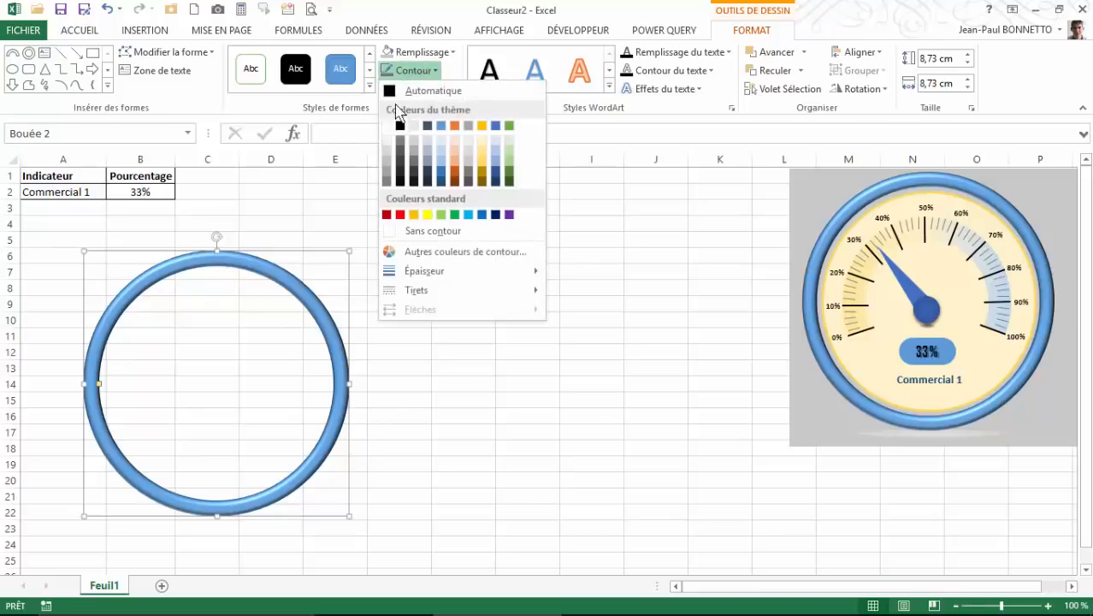
left_click(420, 233)
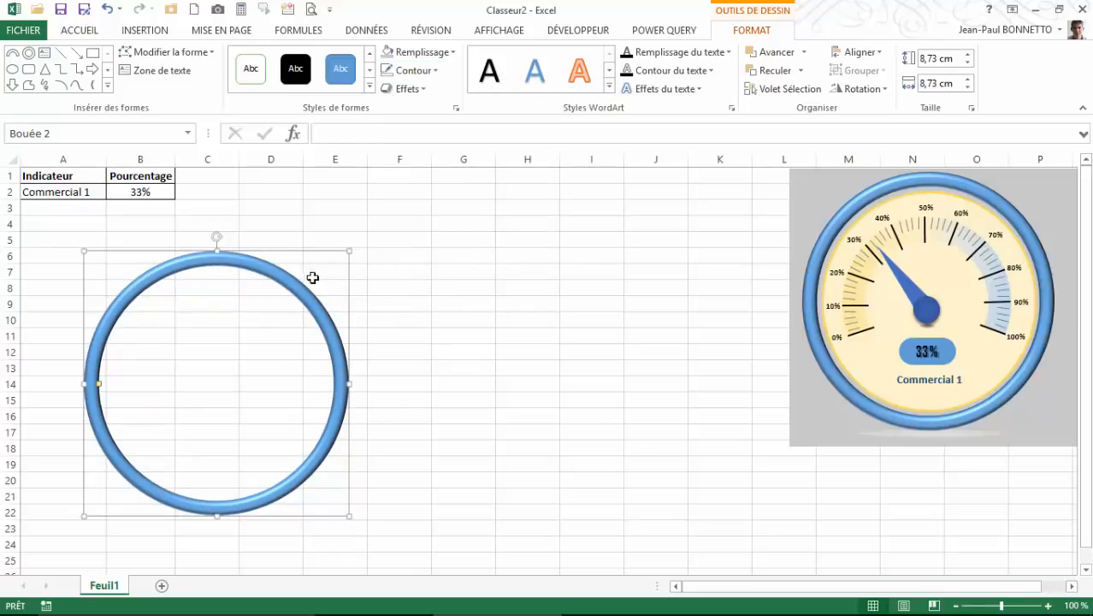
left_click_drag(312, 255, 290, 260)
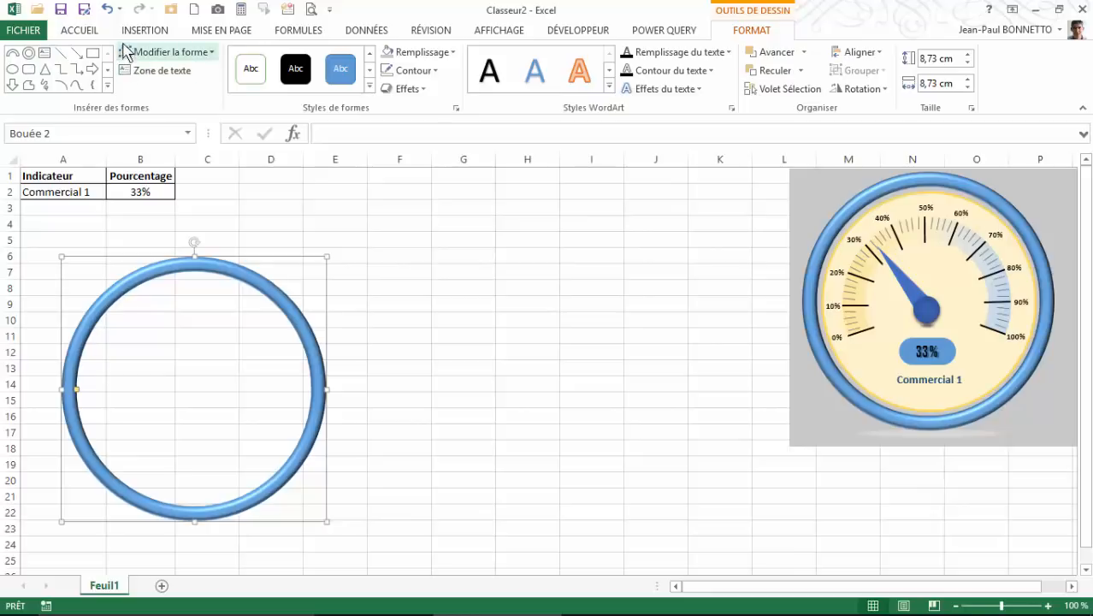
- Draw a filled circle about 7.86 cm in diameter and test its fit inside the ring before placing it beside the ring
left_click(12, 69)
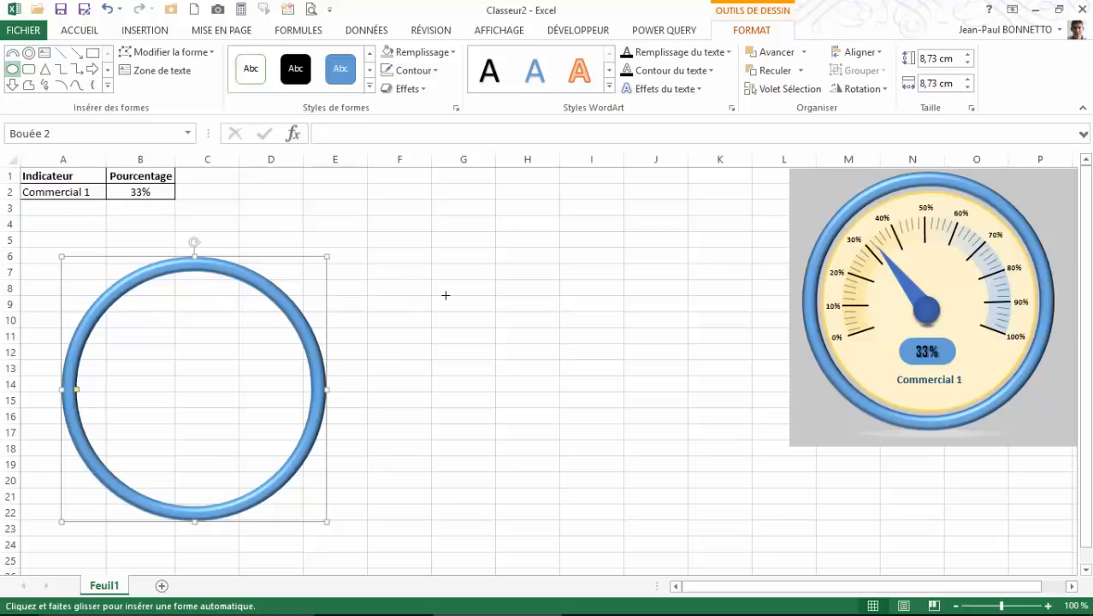
left_click_drag(446, 295, 607, 534)
left_click_drag(607, 430, 252, 400)
left_click_drag(349, 399, 577, 403)
- Set the blue ring's height and width to 9 cm
left_click(298, 330)
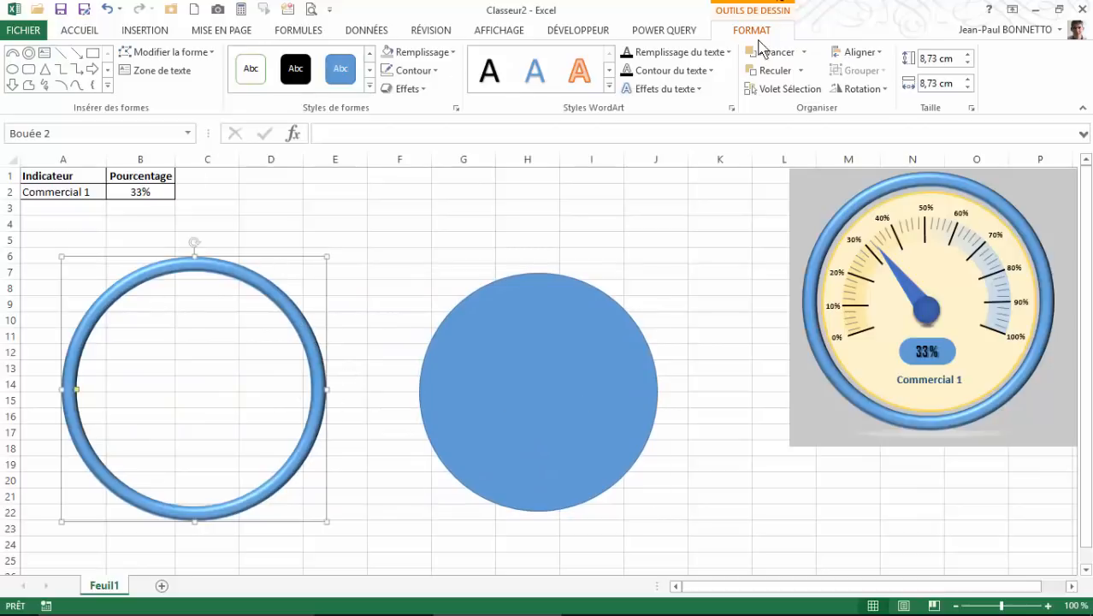
left_click(969, 54)
left_click(970, 54)
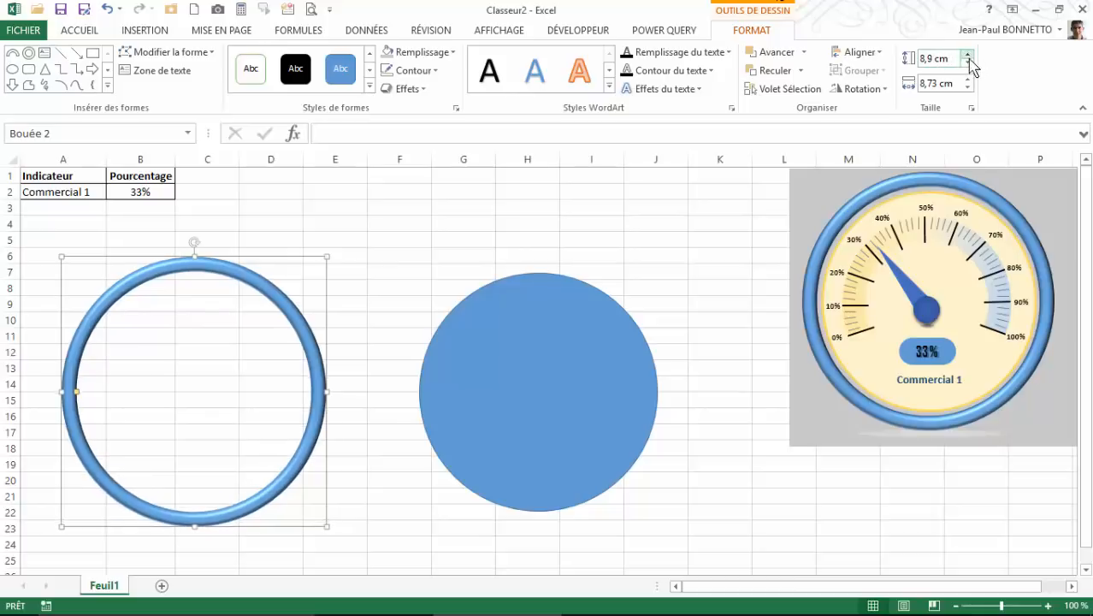
left_click(967, 79)
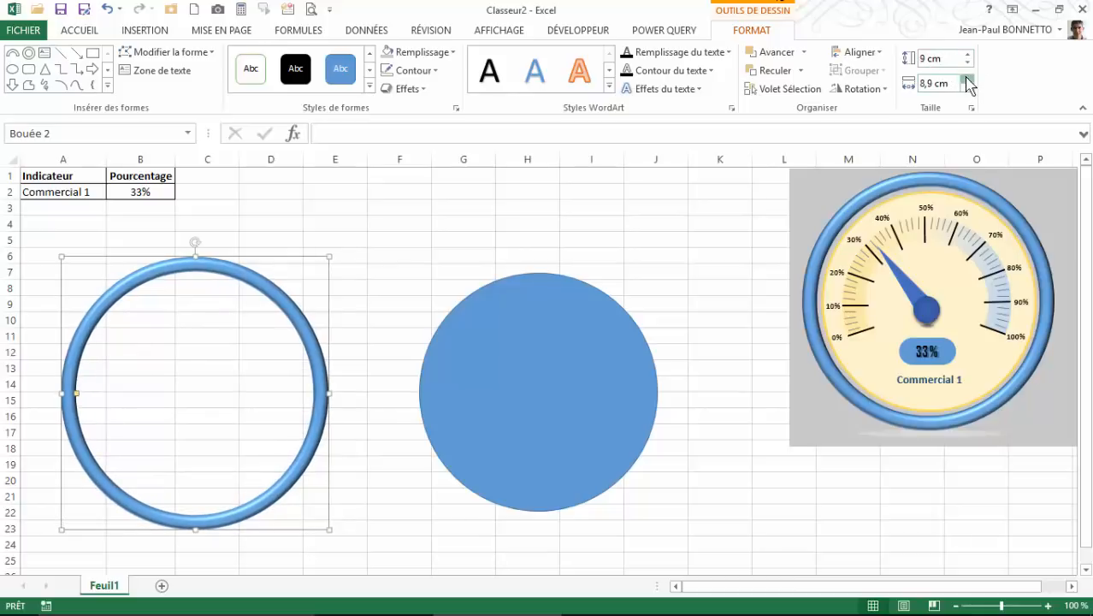
left_click(968, 79)
left_click(968, 79)
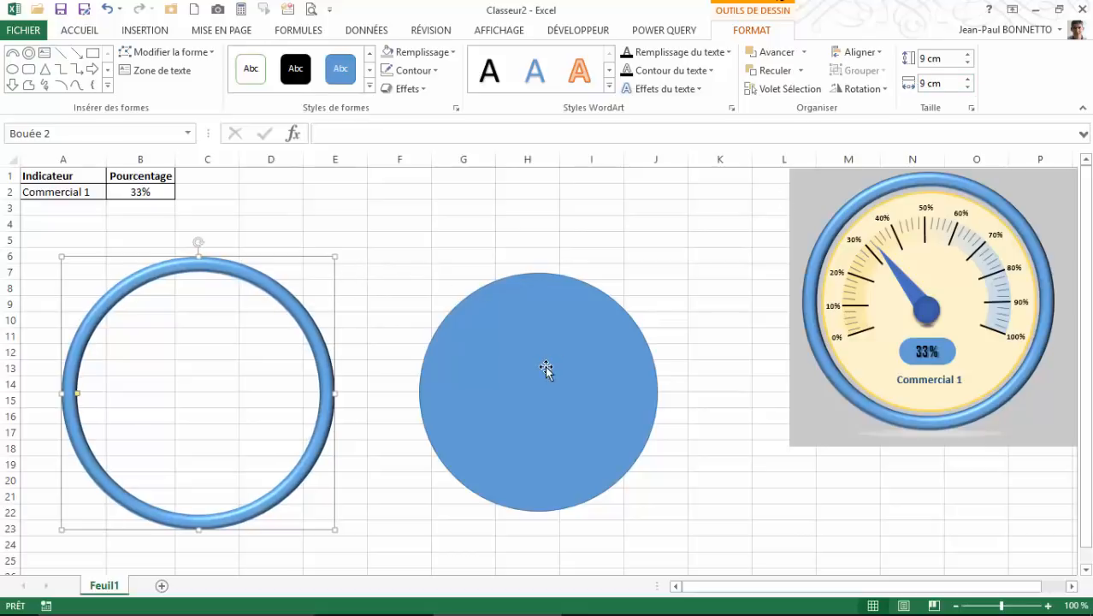
- Set the filled circle's height and width to 7.5 cm and place it beside the blue ring
left_click(546, 369)
left_click(968, 65)
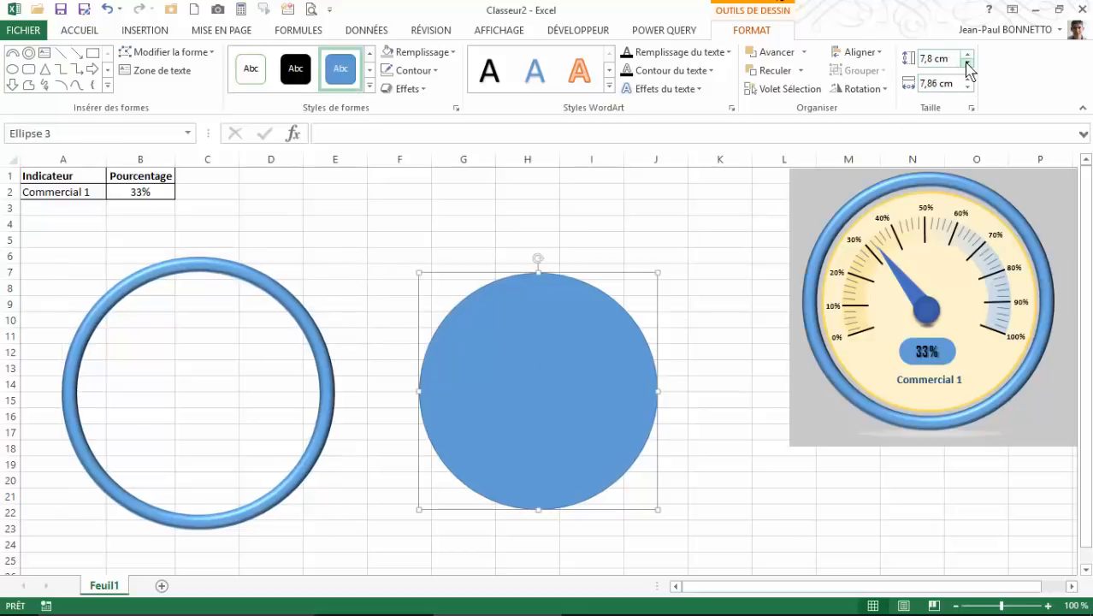
left_click_drag(526, 408, 582, 382)
left_click(968, 63)
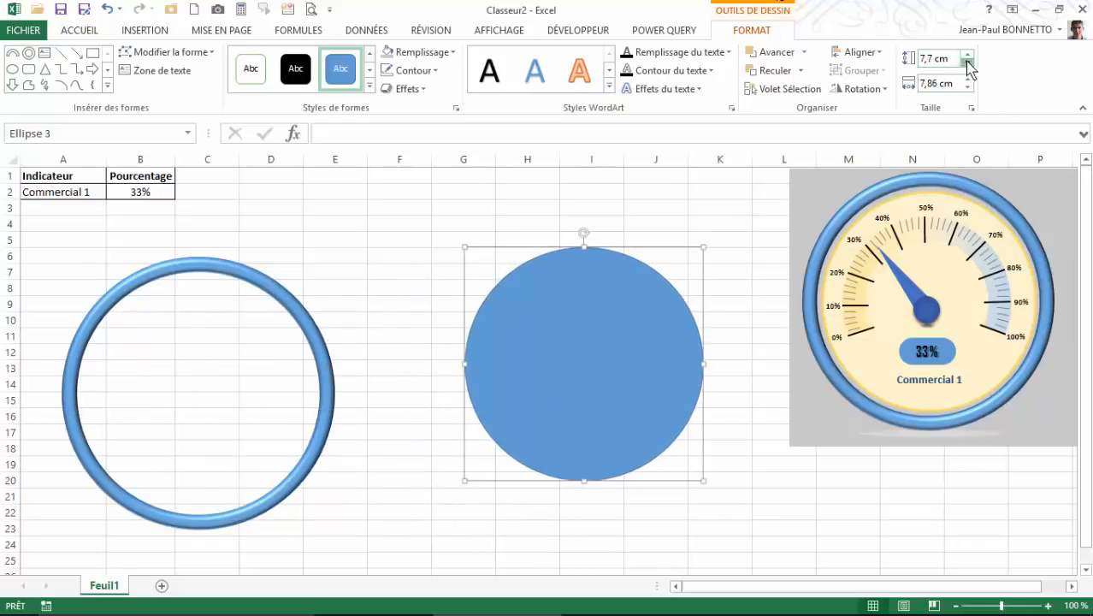
left_click(968, 88)
left_click(968, 87)
left_click(968, 88)
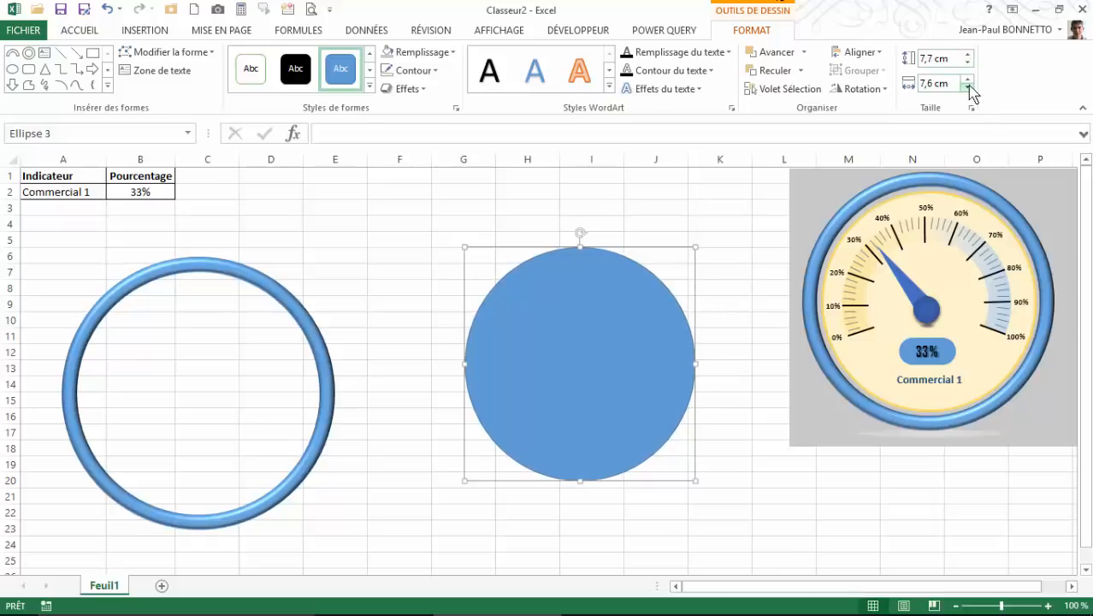
left_click(968, 88)
left_click(968, 63)
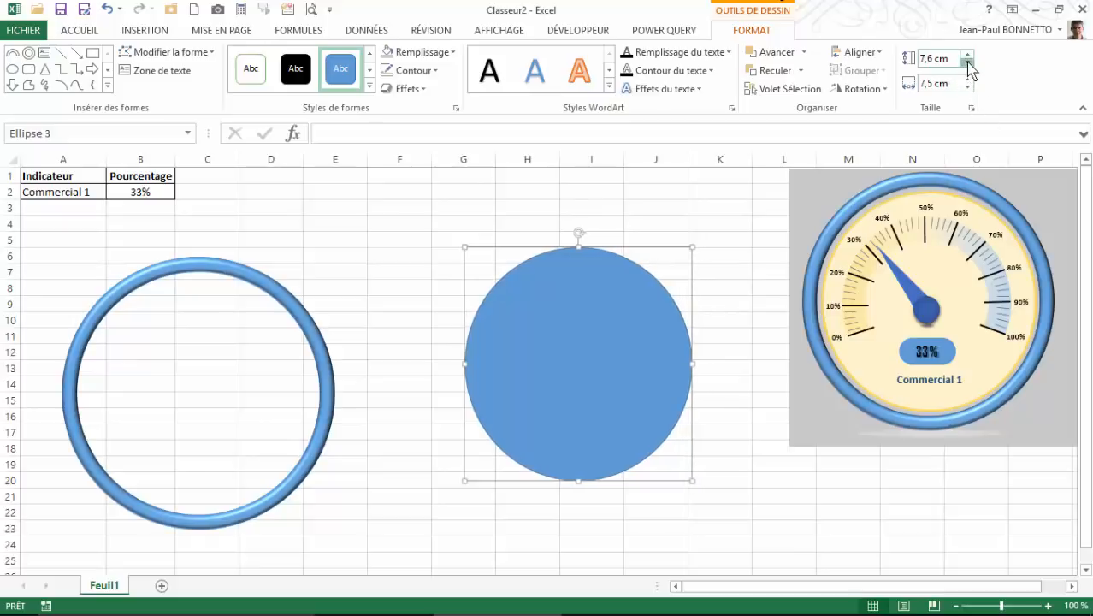
left_click(968, 63)
left_click_drag(647, 341, 576, 375)
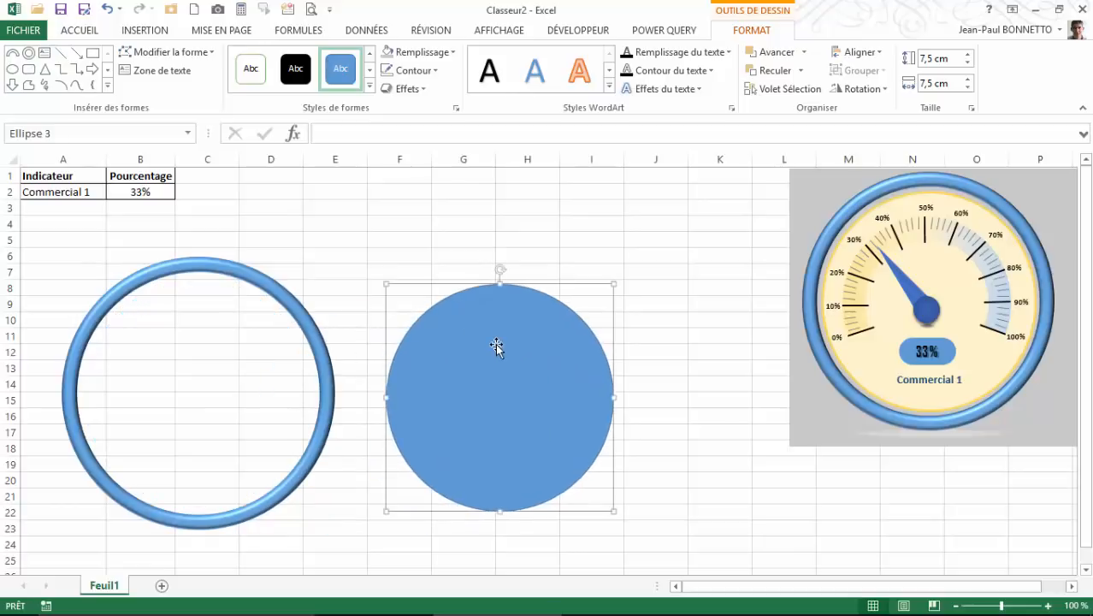
- Fill the circle with light gold and give it a gold outline 2¼ pt thick
left_click(451, 52)
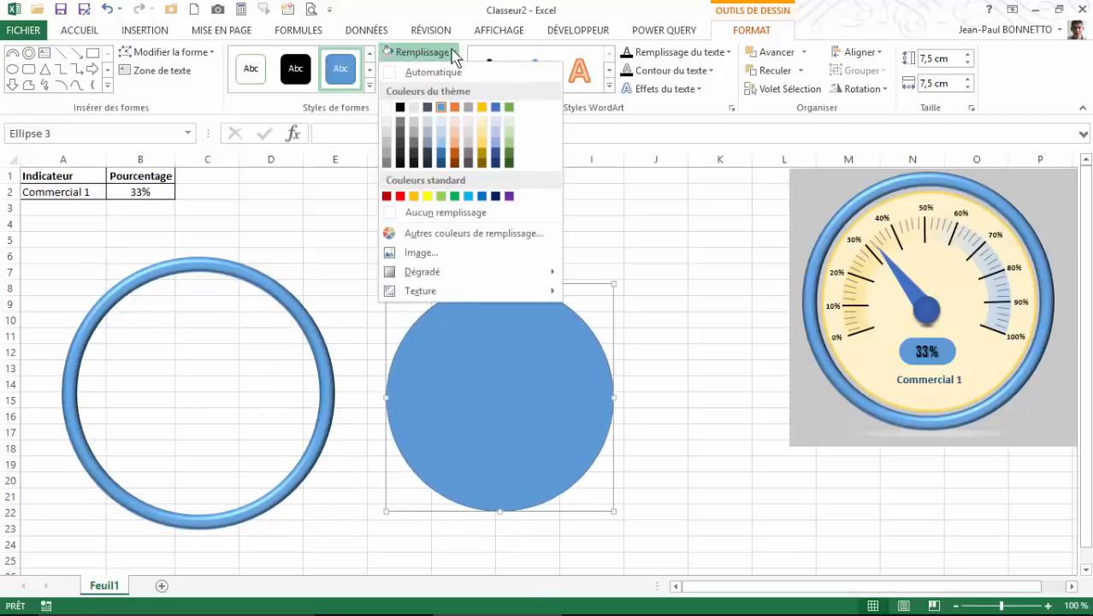
left_click(483, 137)
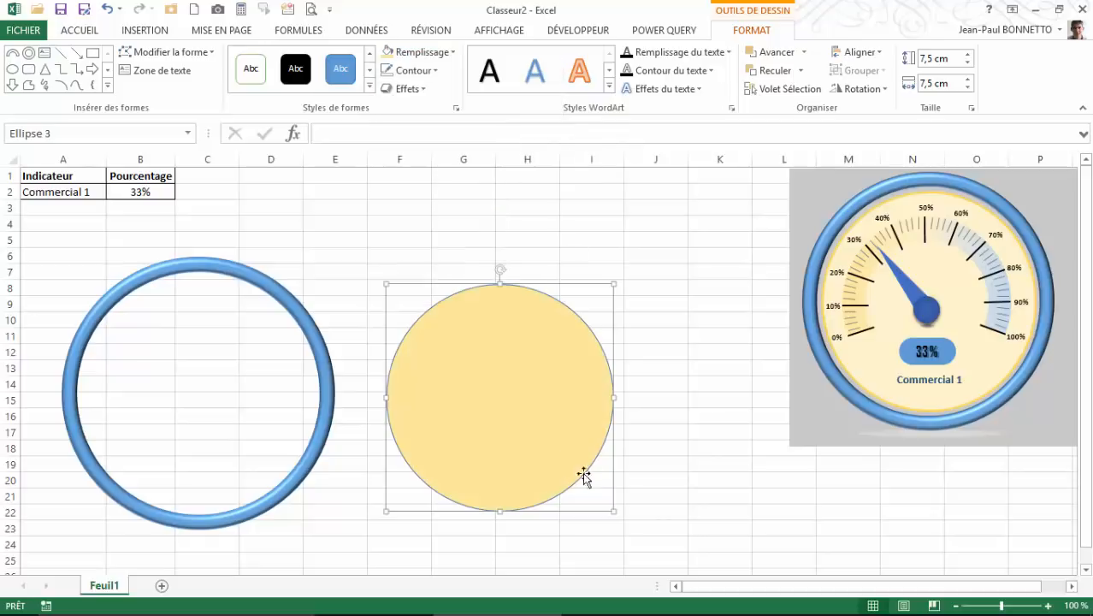
left_click(432, 71)
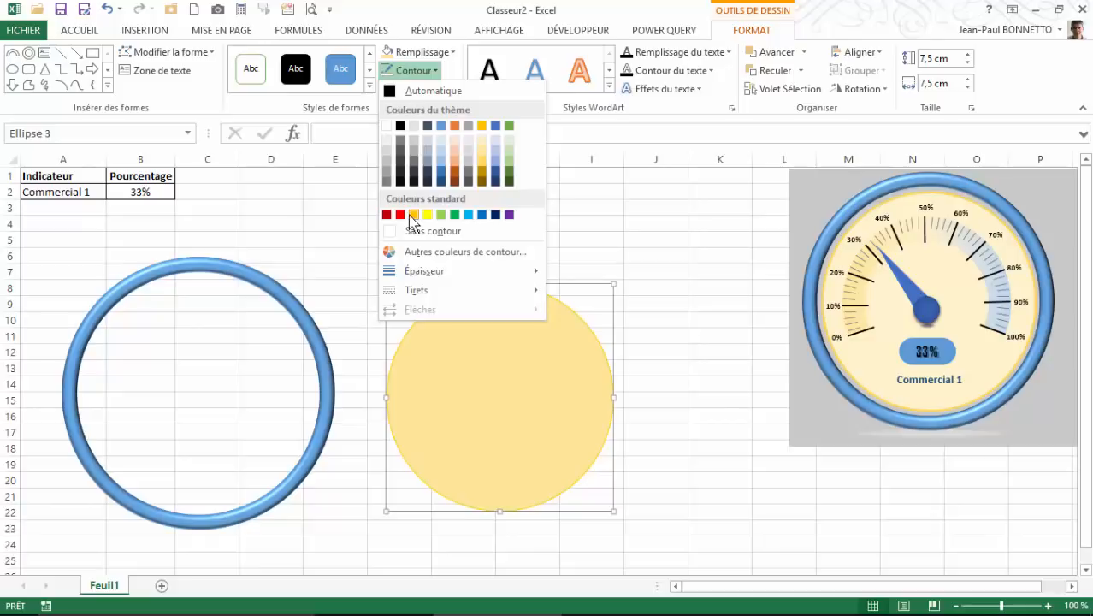
mouse_move(462, 272)
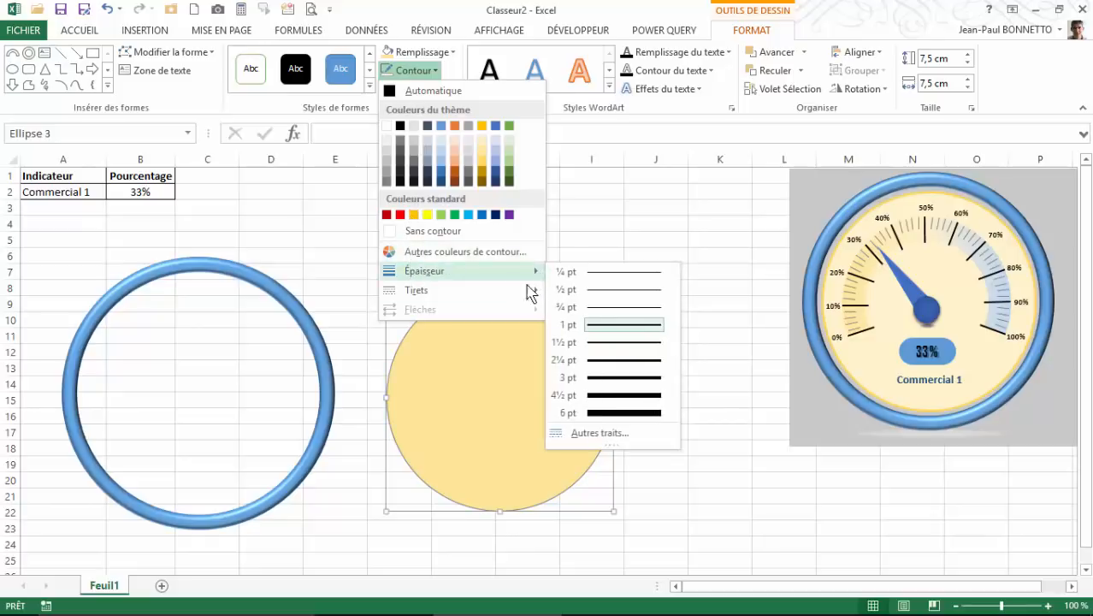
left_click(612, 364)
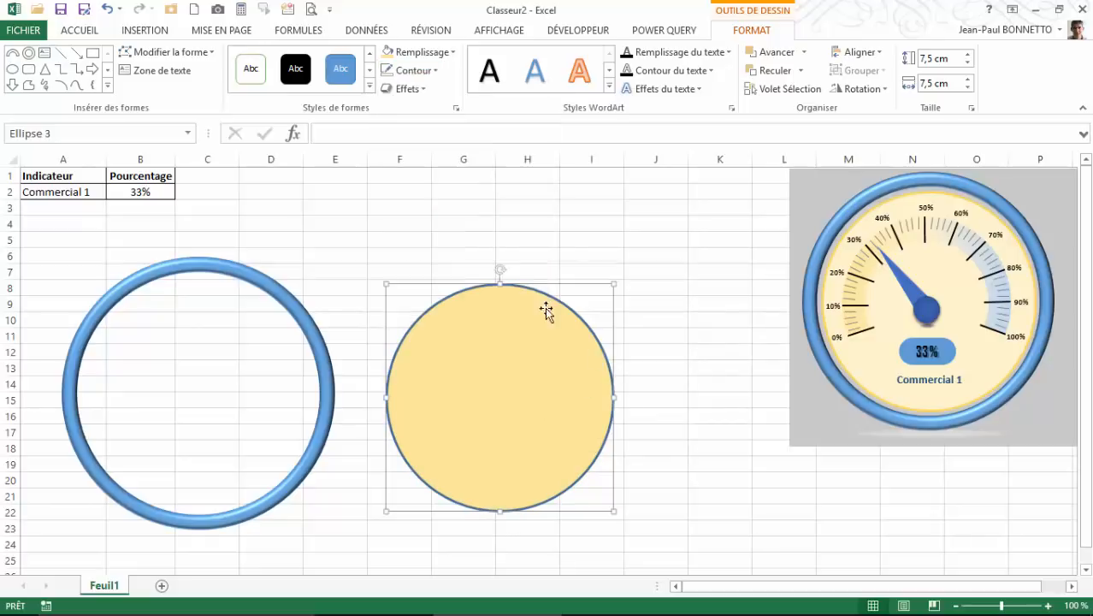
left_click(409, 71)
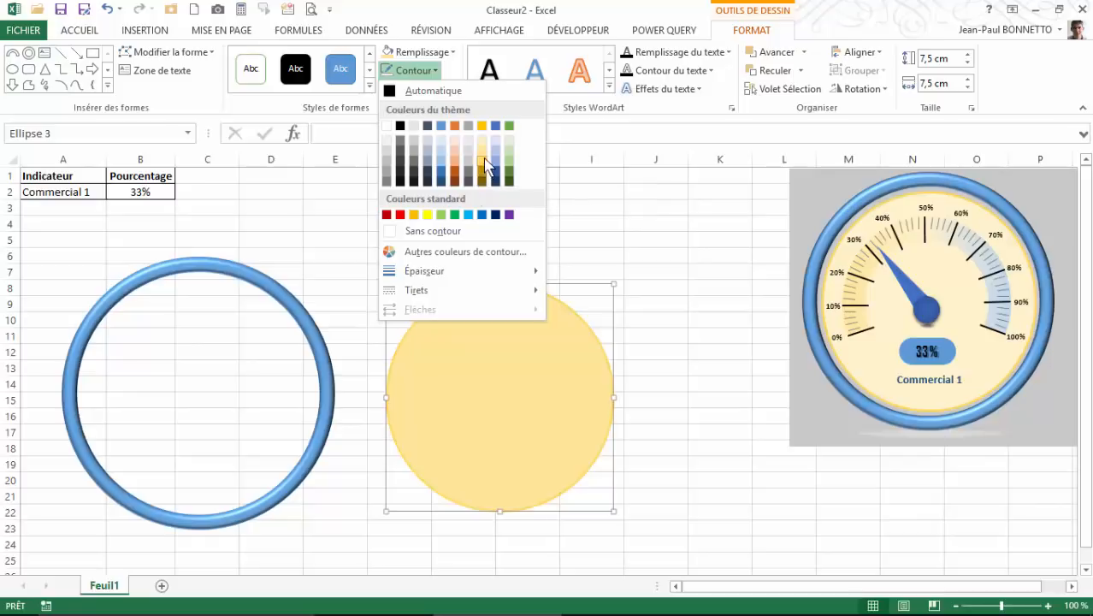
left_click(482, 127)
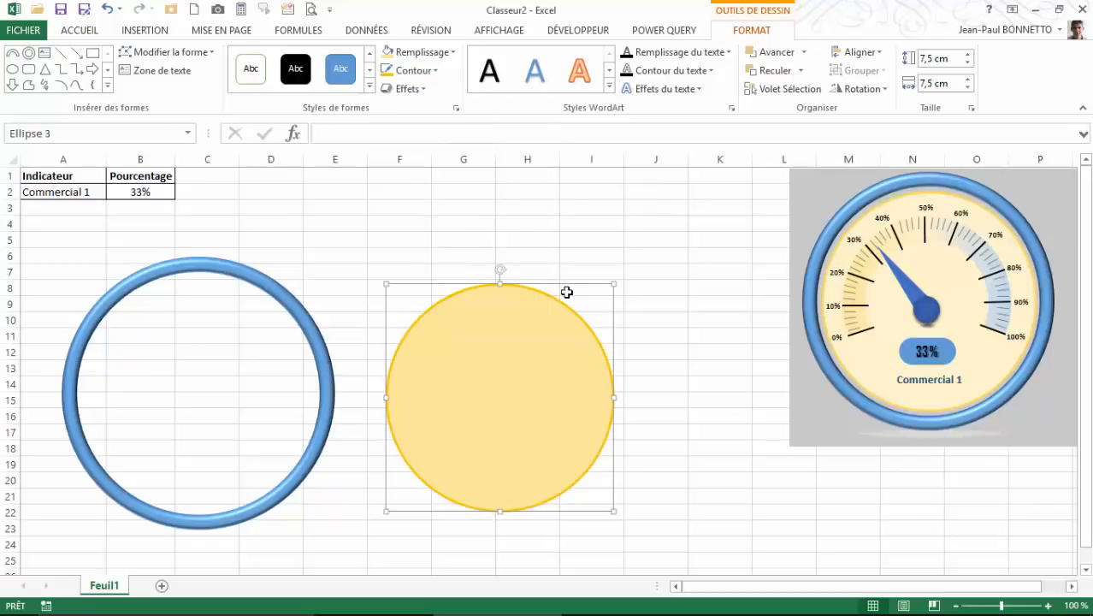
left_click(453, 53)
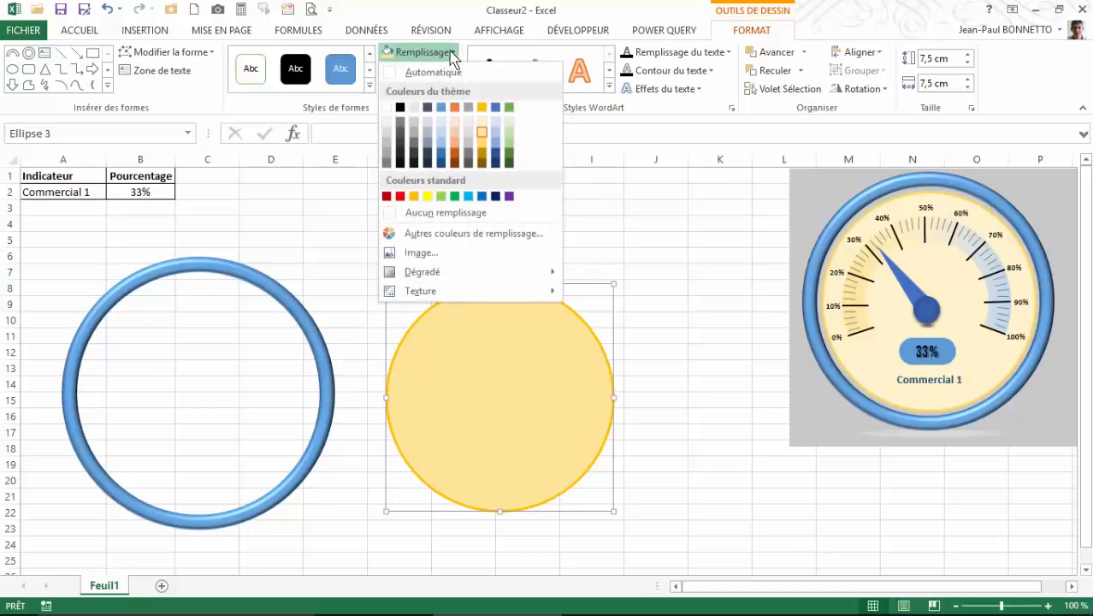
left_click(471, 235)
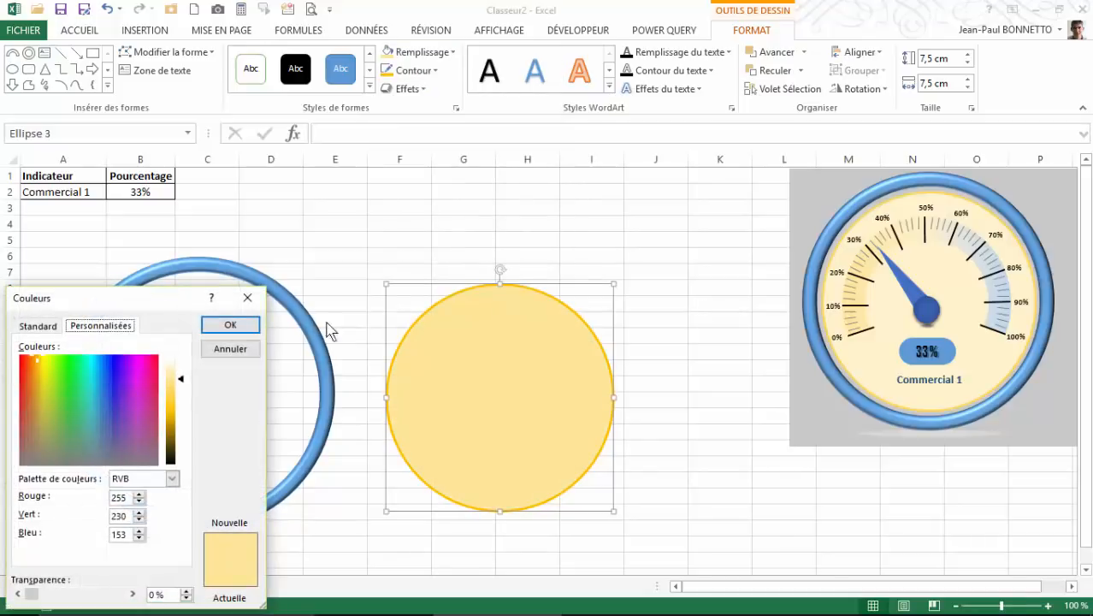
left_click(247, 298)
- Make the circle's solid fill slightly transparent and move the circle over the blue ring
right_click(508, 374)
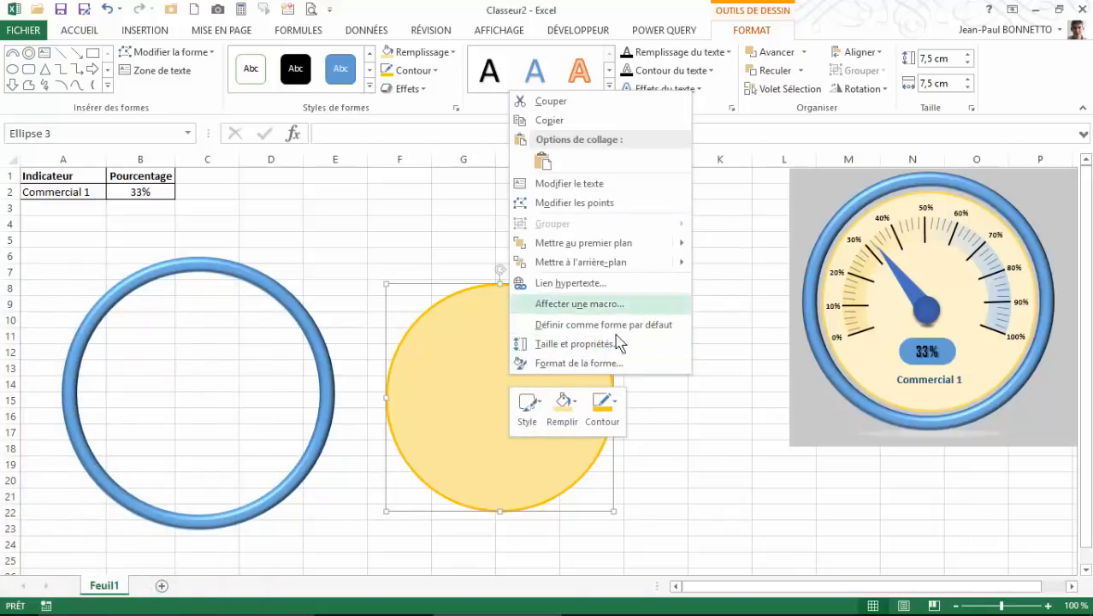
left_click(604, 363)
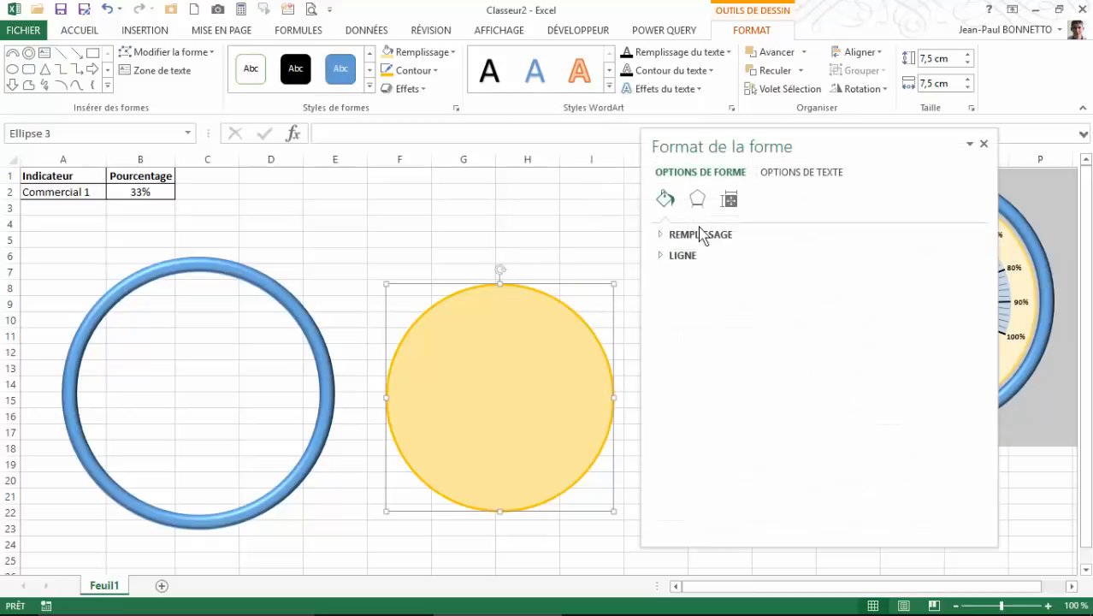
left_click(689, 236)
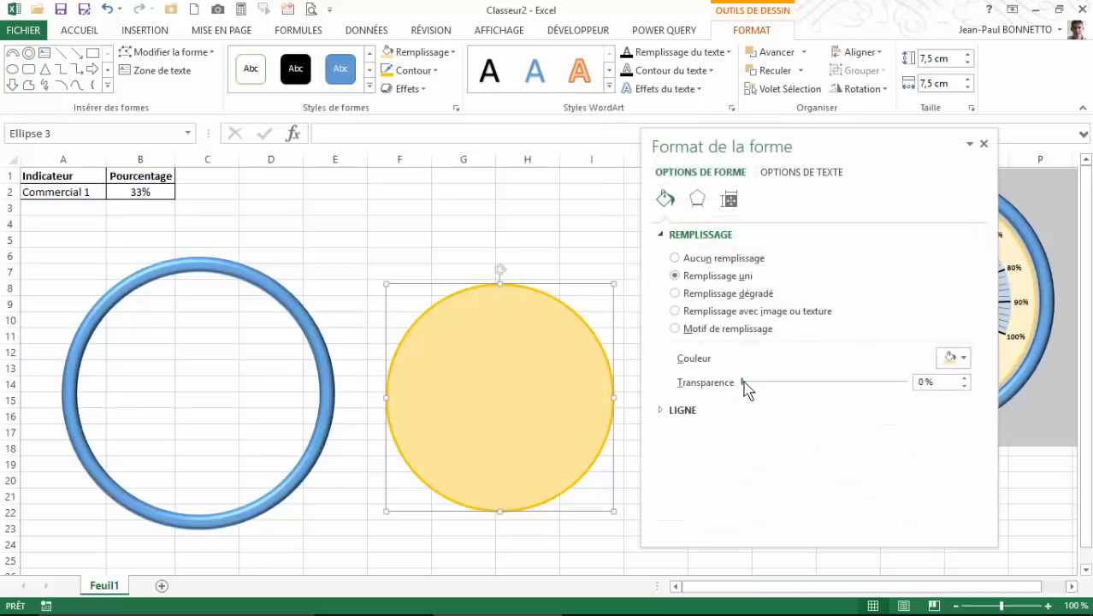
left_click_drag(755, 382, 774, 390)
left_click_drag(561, 290, 332, 283)
left_click(399, 287)
left_click(984, 144)
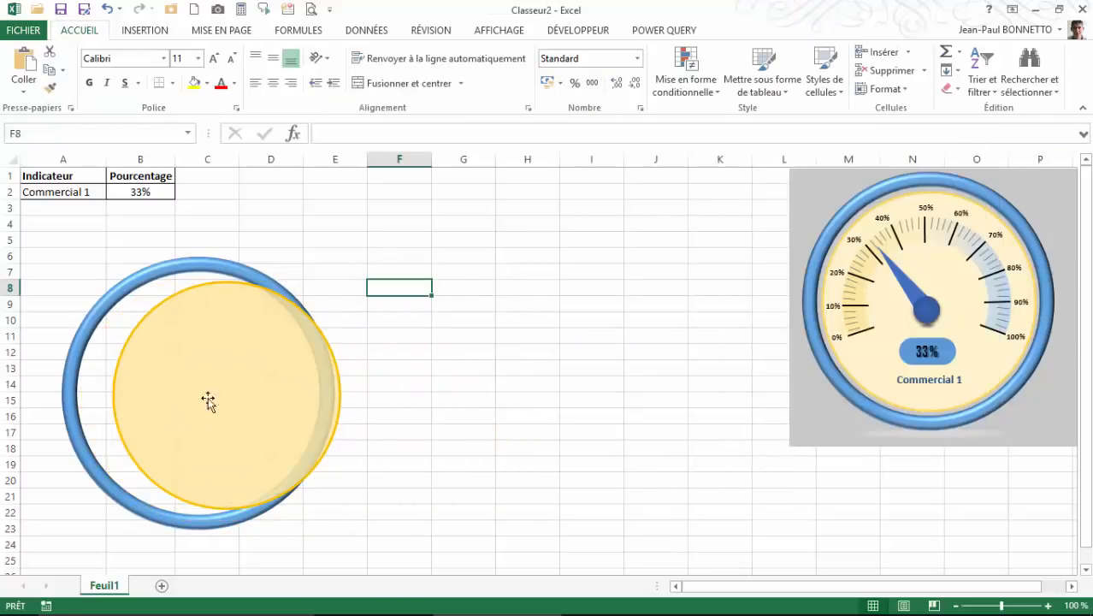
left_click(148, 289)
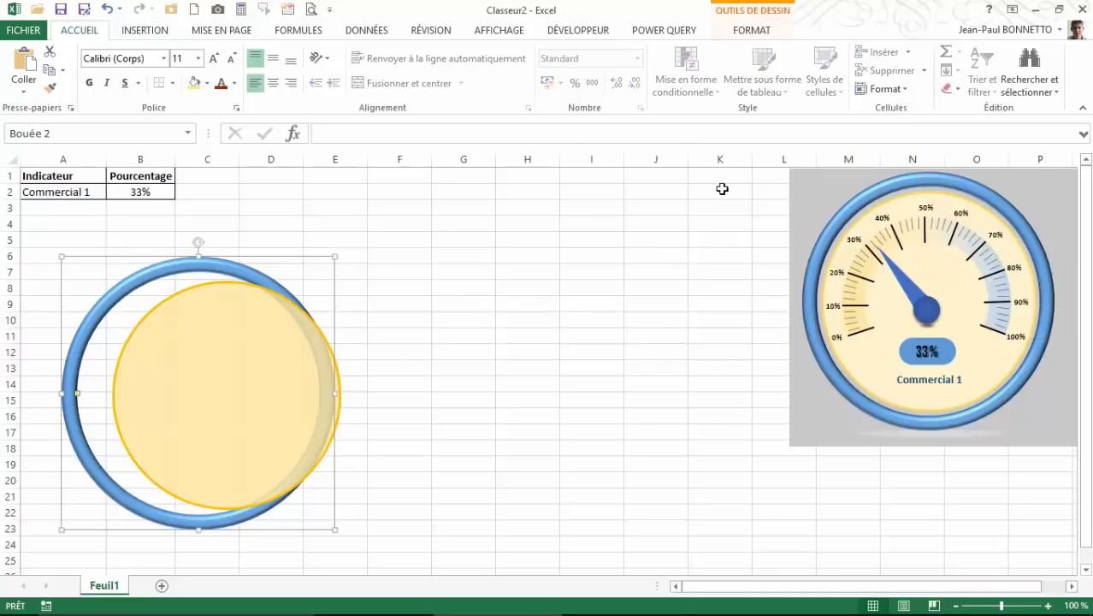
left_click(741, 34)
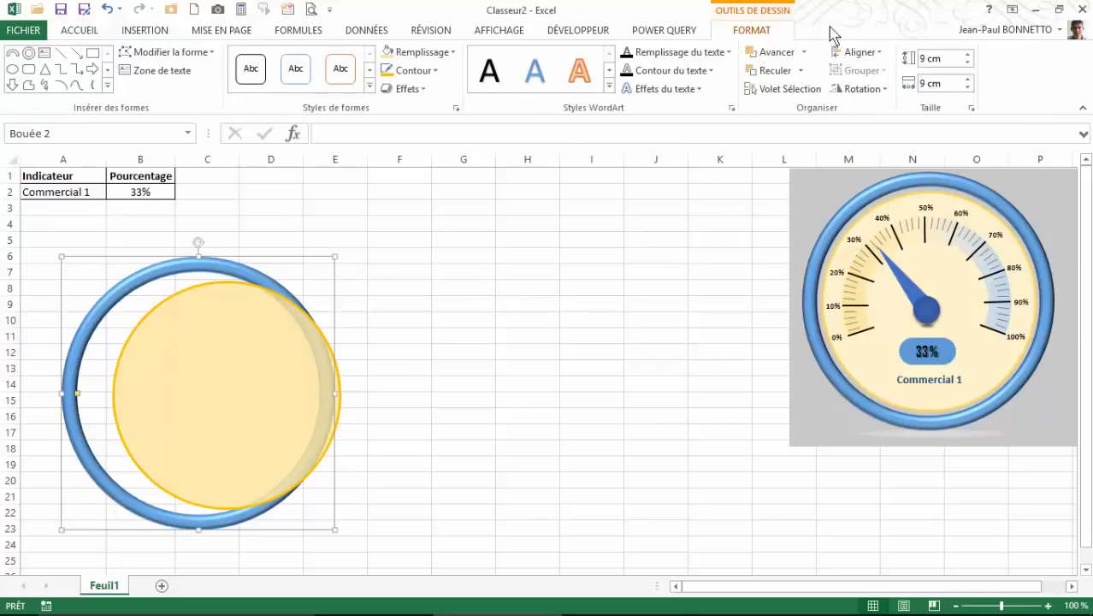
left_click(859, 52)
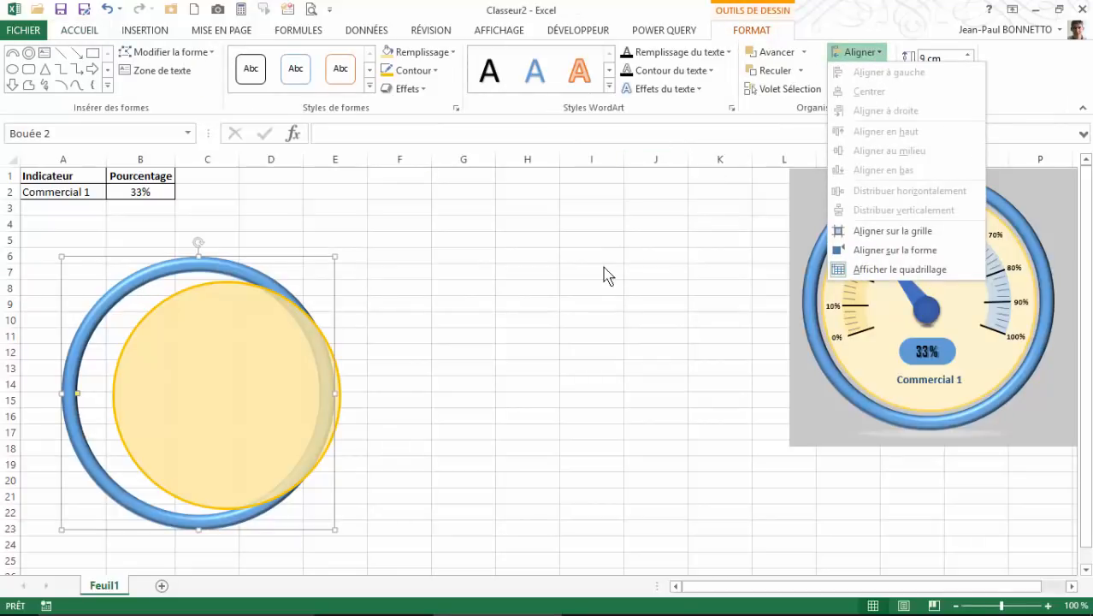
left_click(304, 314)
left_click(484, 352)
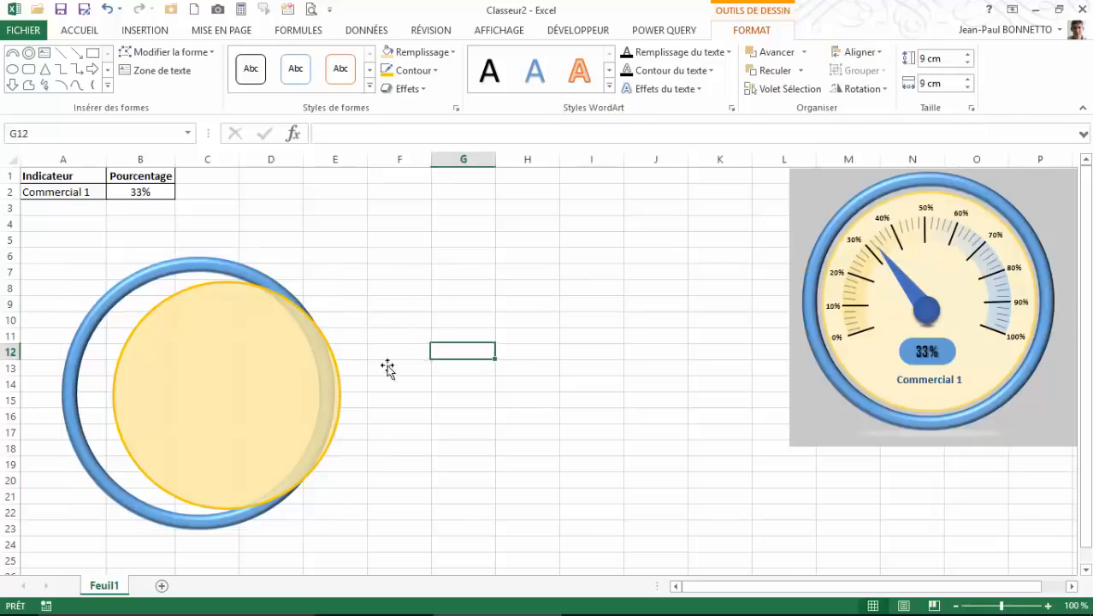
- Align the gold circle and the blue ring with each other, centred horizontally and aligned to the middle vertically
left_click(311, 330)
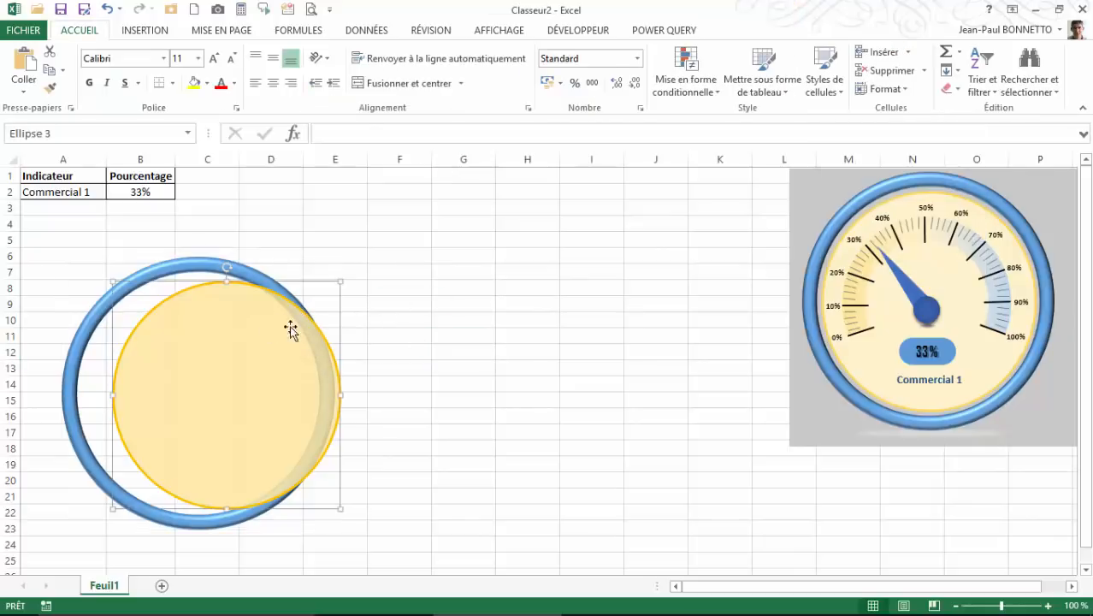
left_click(198, 278, "ctrl")
left_click(877, 53)
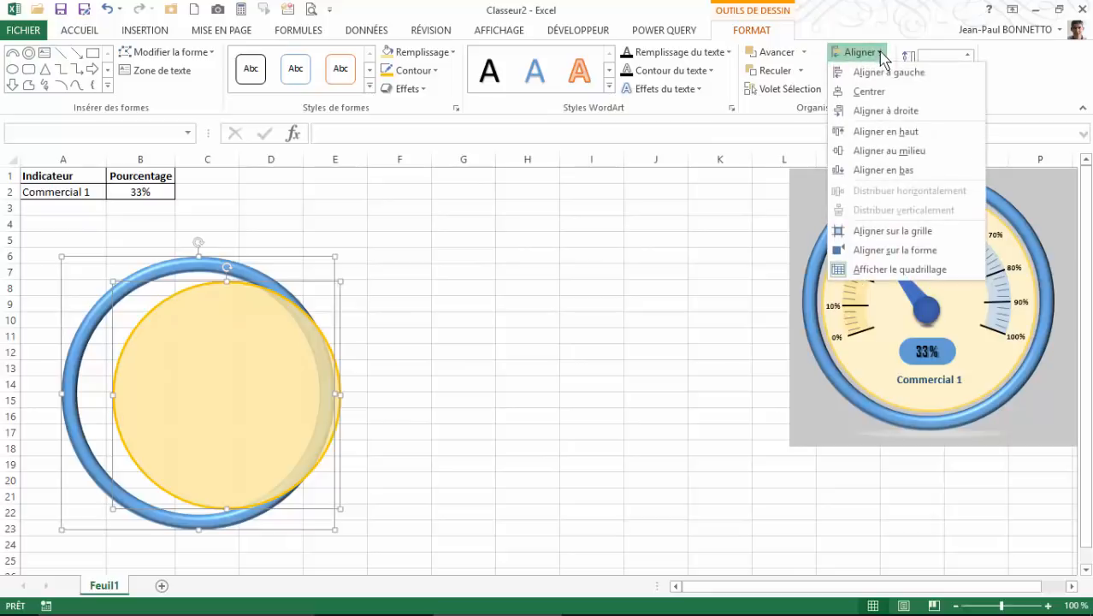
left_click(865, 92)
left_click(877, 53)
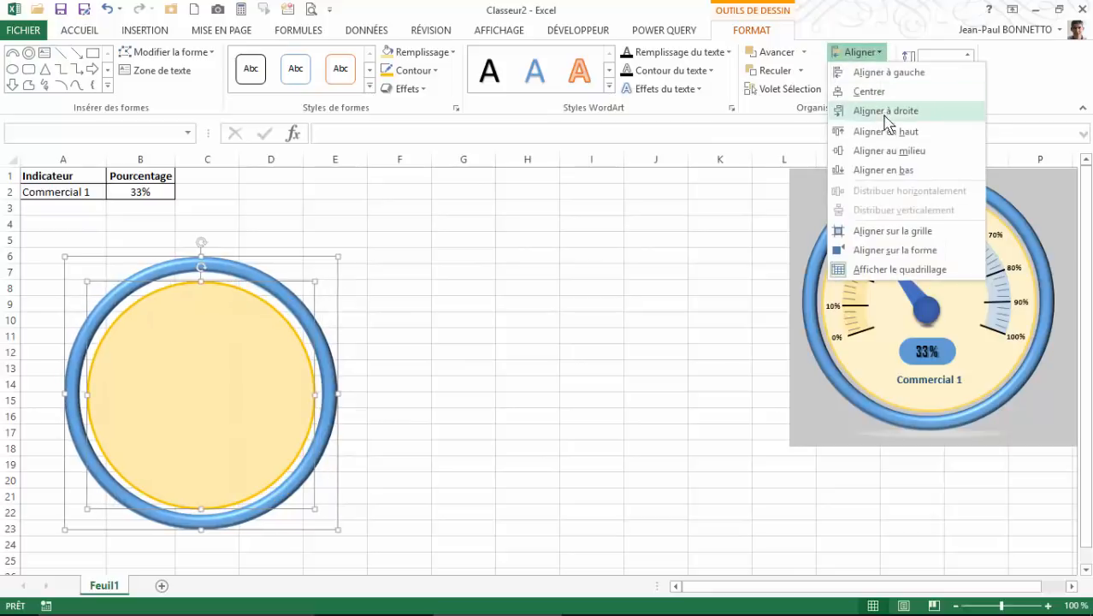
left_click(887, 151)
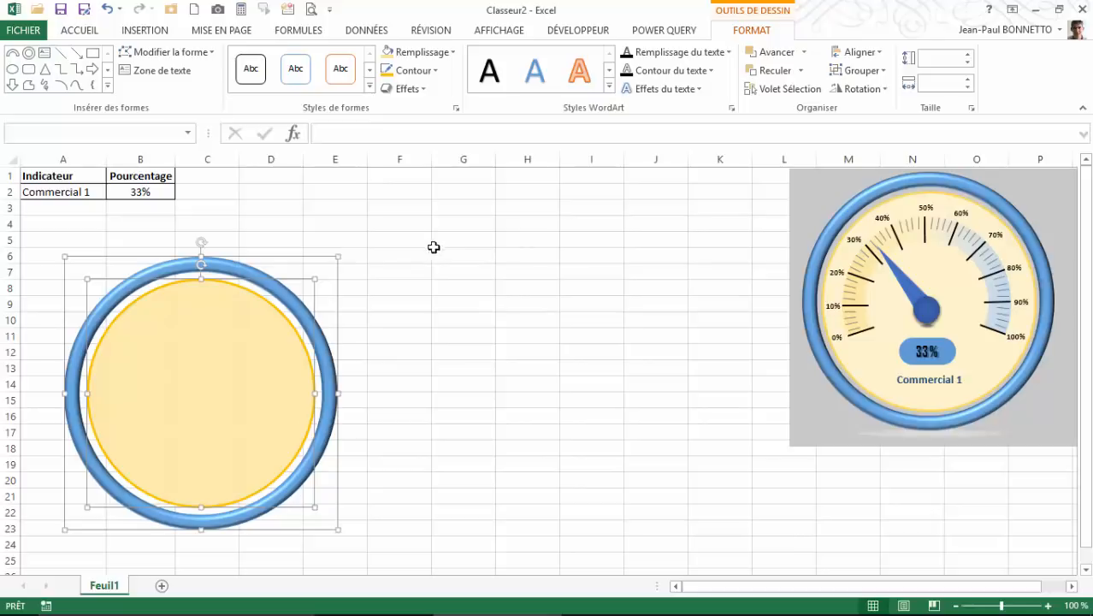
- Group the ring and the circle, and move the group down to about rows 8 to 24
left_click(860, 70)
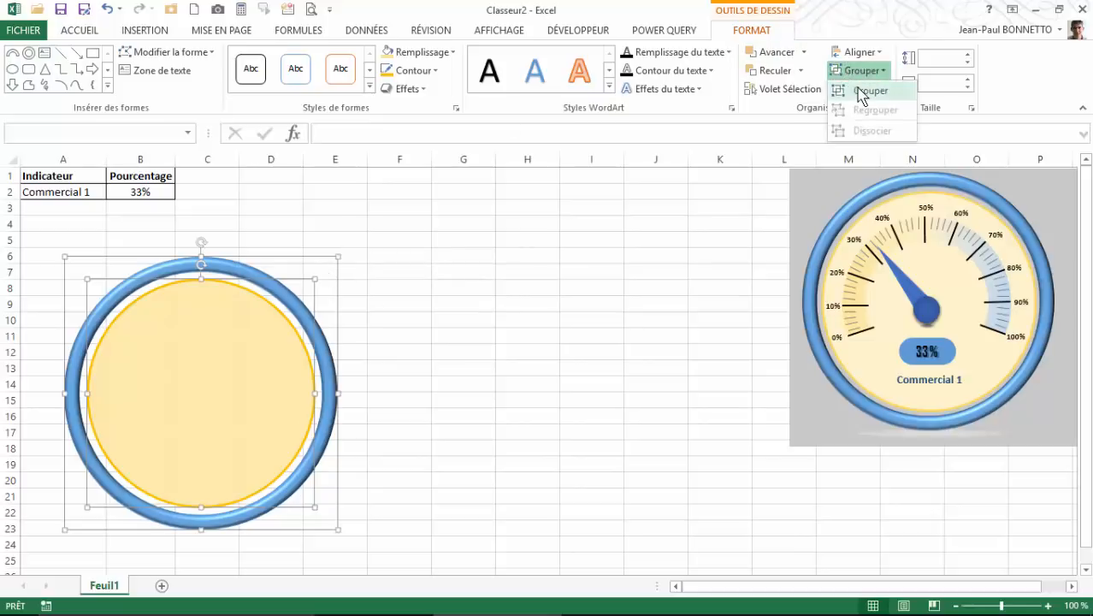
left_click(864, 93)
left_click_drag(274, 252, 260, 275)
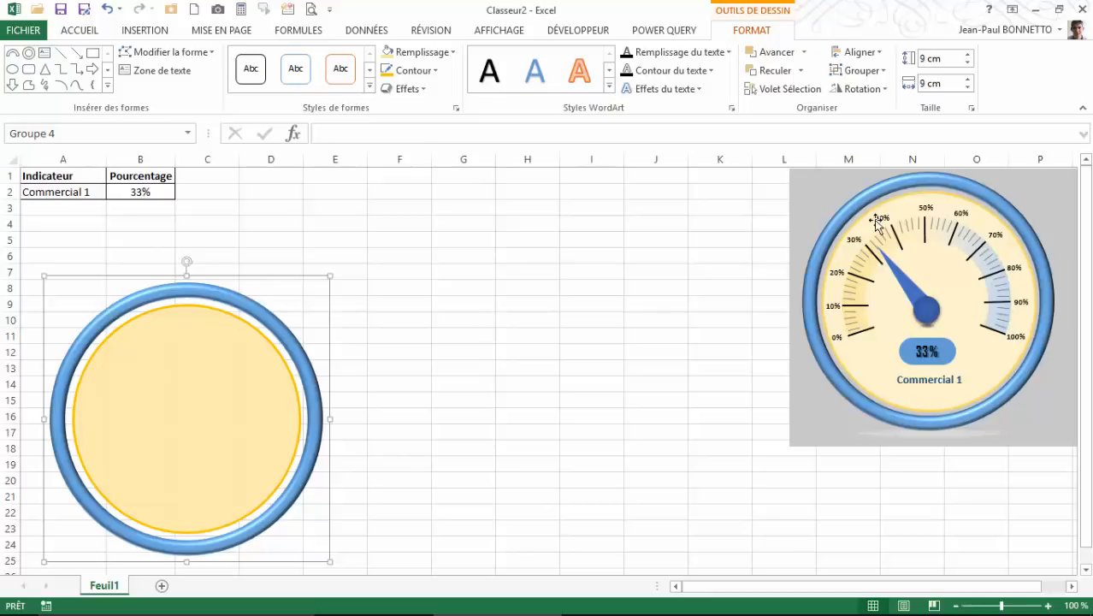
- Draw a block arc about 7.25 cm high and wide in the empty cells beside the dial
left_click(159, 36)
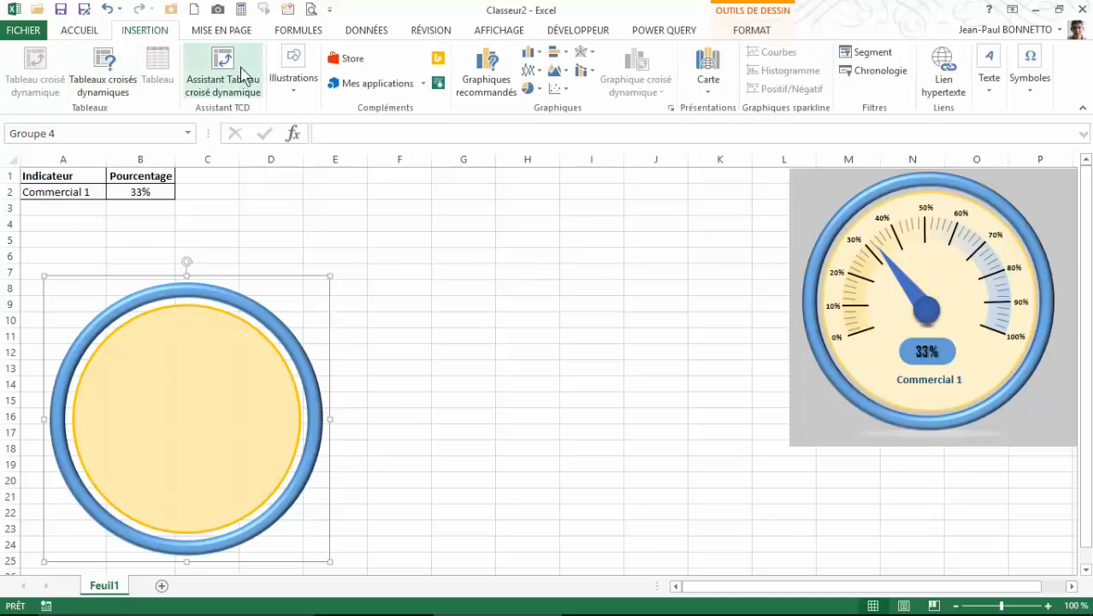
left_click(291, 84)
left_click(358, 158)
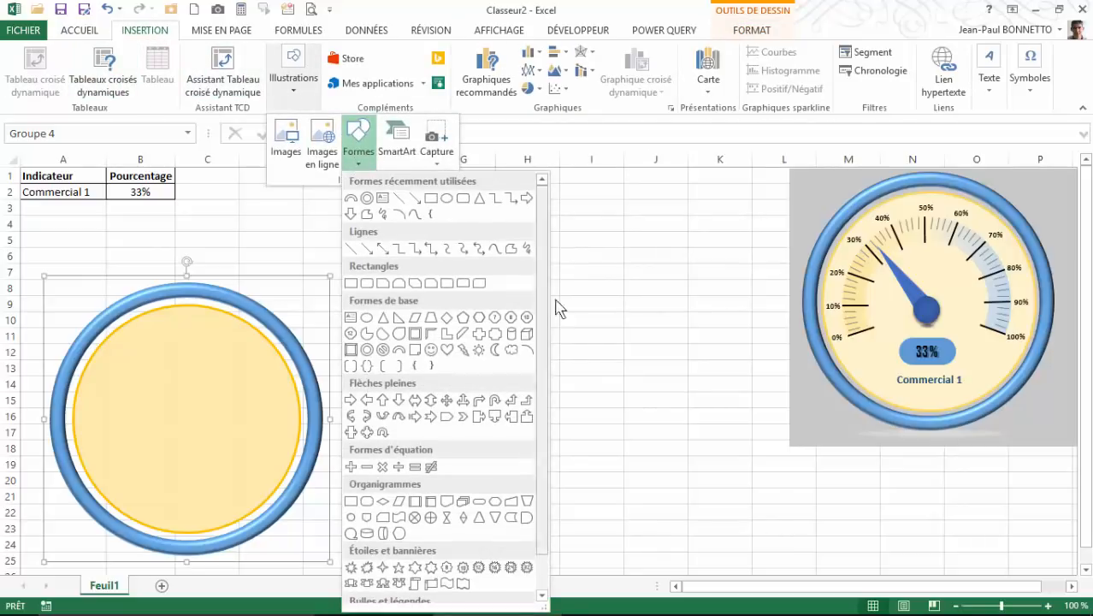
left_click(400, 352)
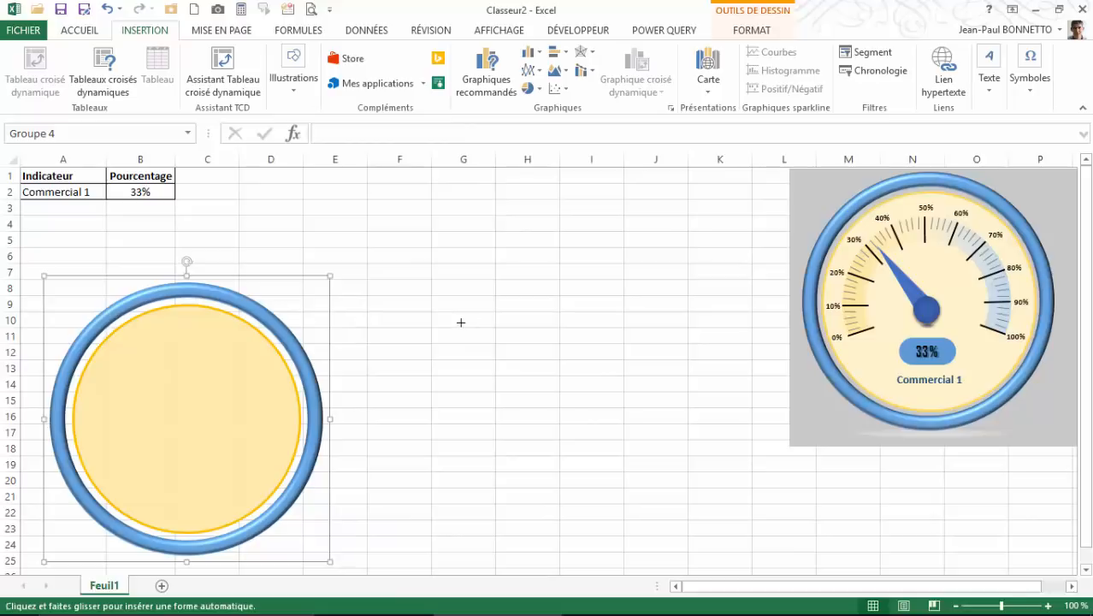
mouse_move(461, 322)
left_mouse_down()
mouse_move(520, 410)
mouse_move(681, 542)
left_mouse_up()
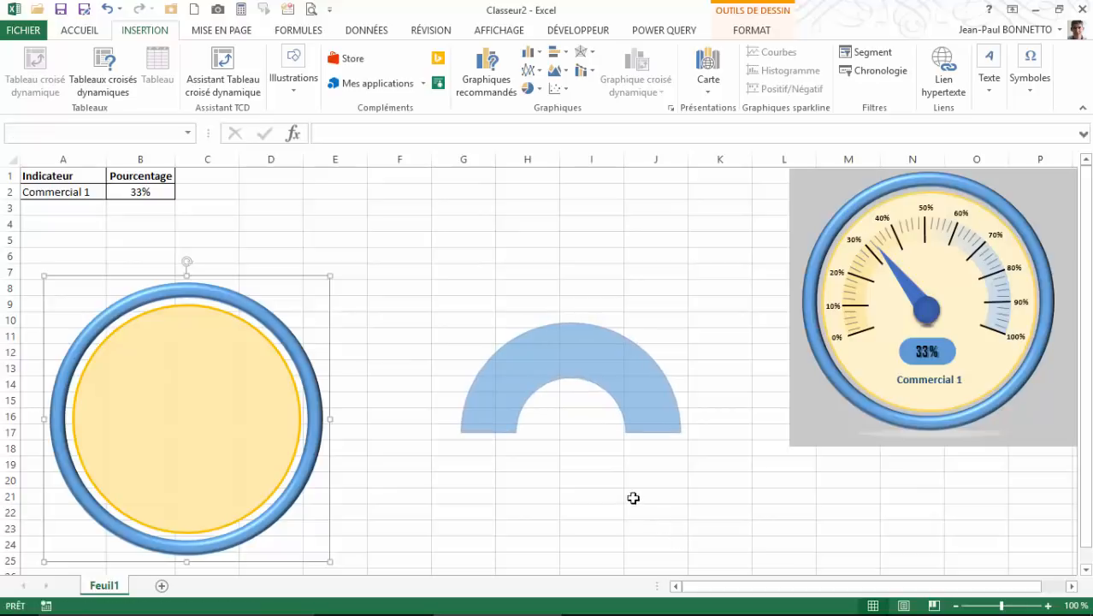
- Move the block arc closer to the dial, extend both its ends below the horizontal and make its band thinner
left_click_drag(612, 358, 563, 373)
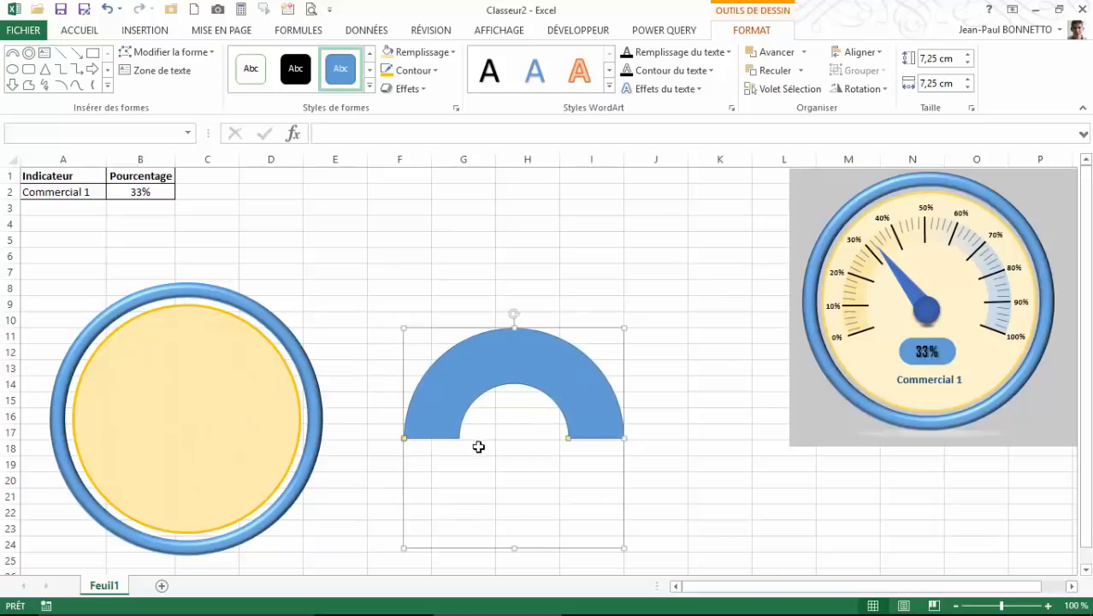
left_click_drag(405, 441, 410, 471)
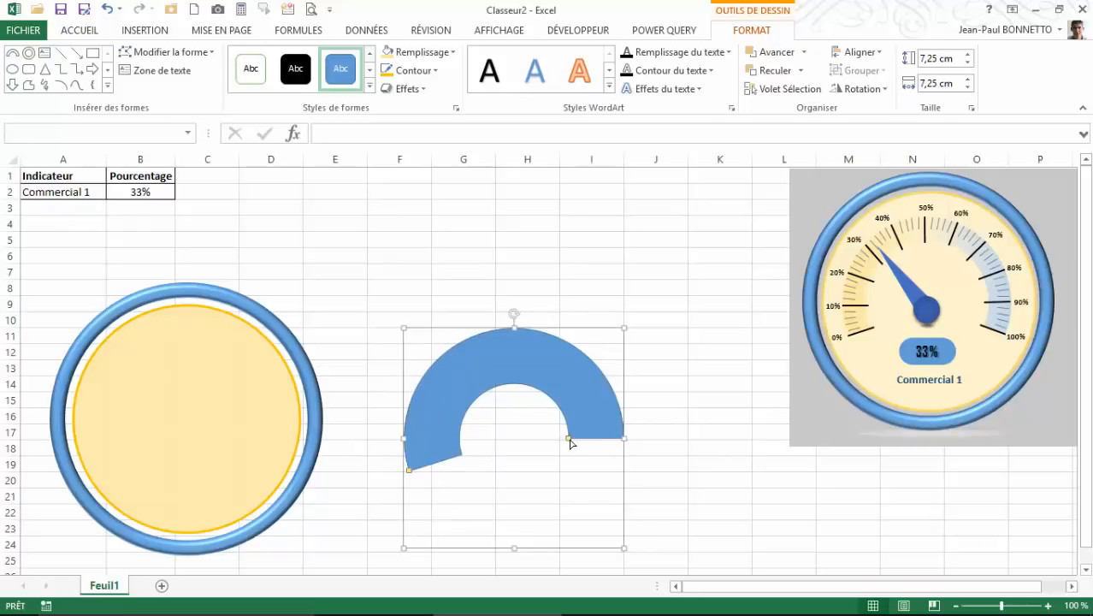
left_click_drag(569, 439, 592, 466)
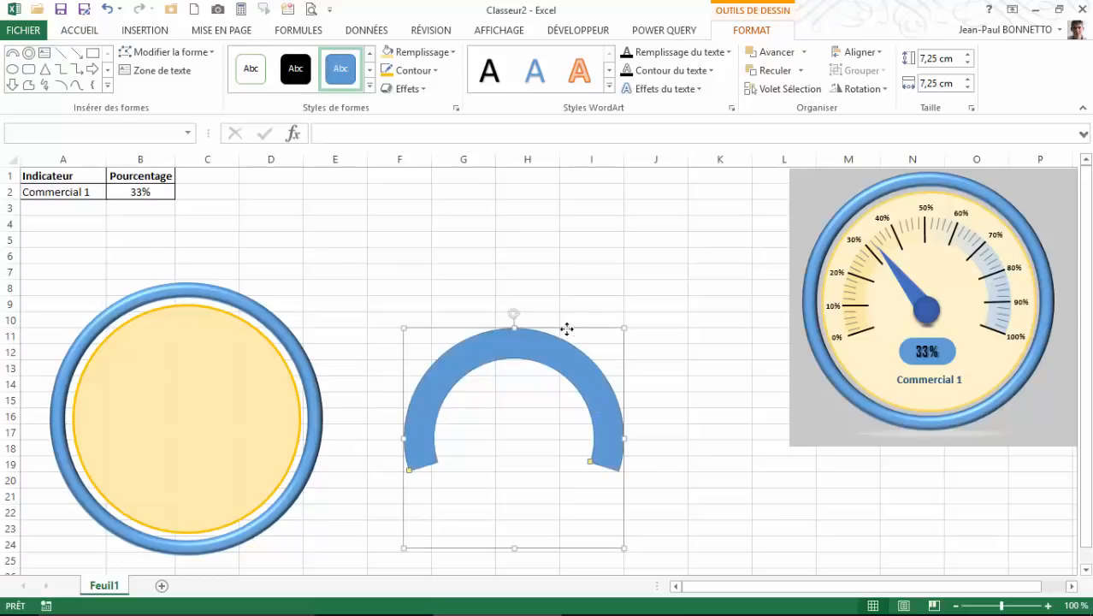
- Shift the block arc slightly closer to the dial and remove its outline
left_click_drag(566, 328, 581, 330)
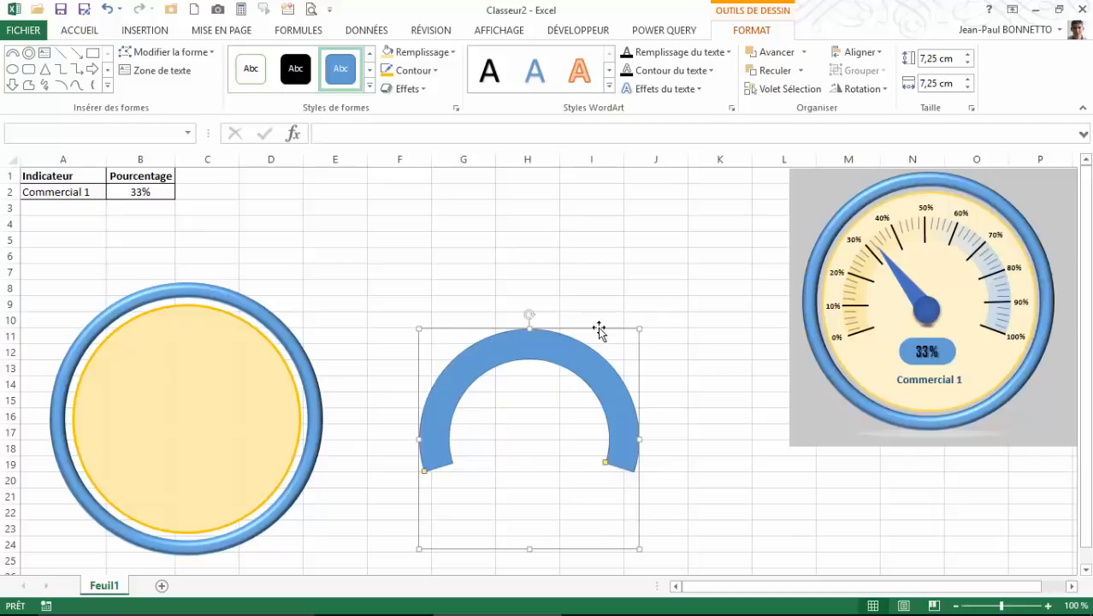
left_click_drag(598, 332, 559, 325)
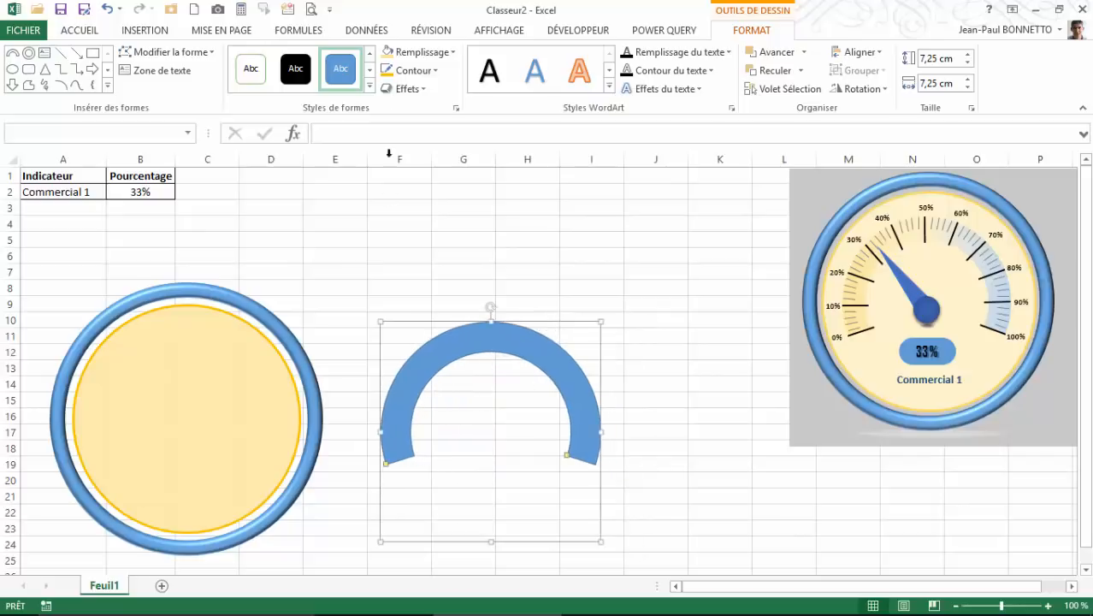
left_click(414, 70)
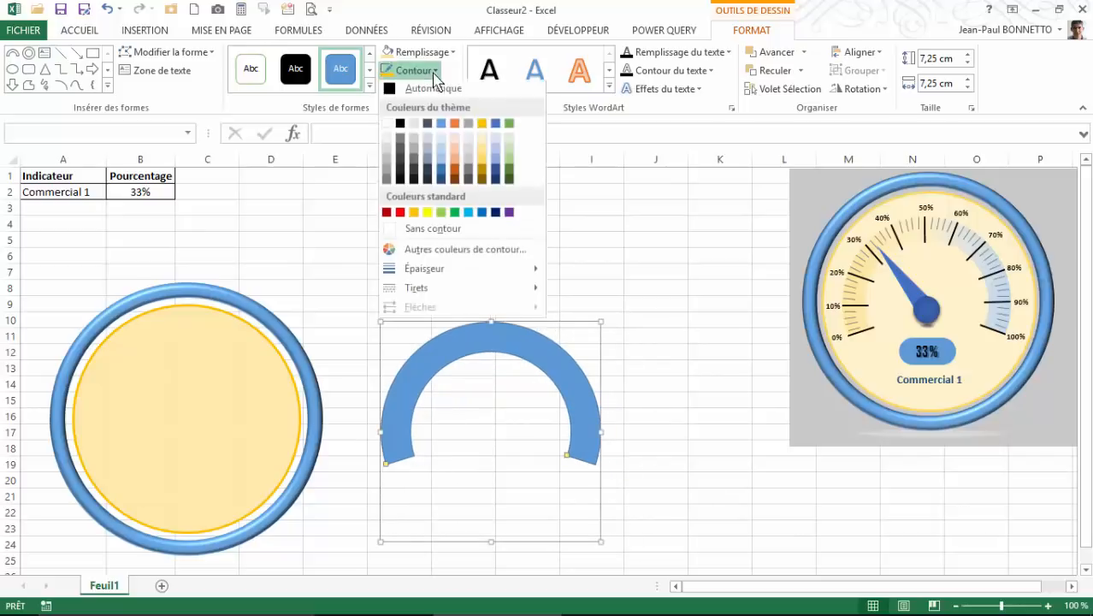
left_click(432, 232)
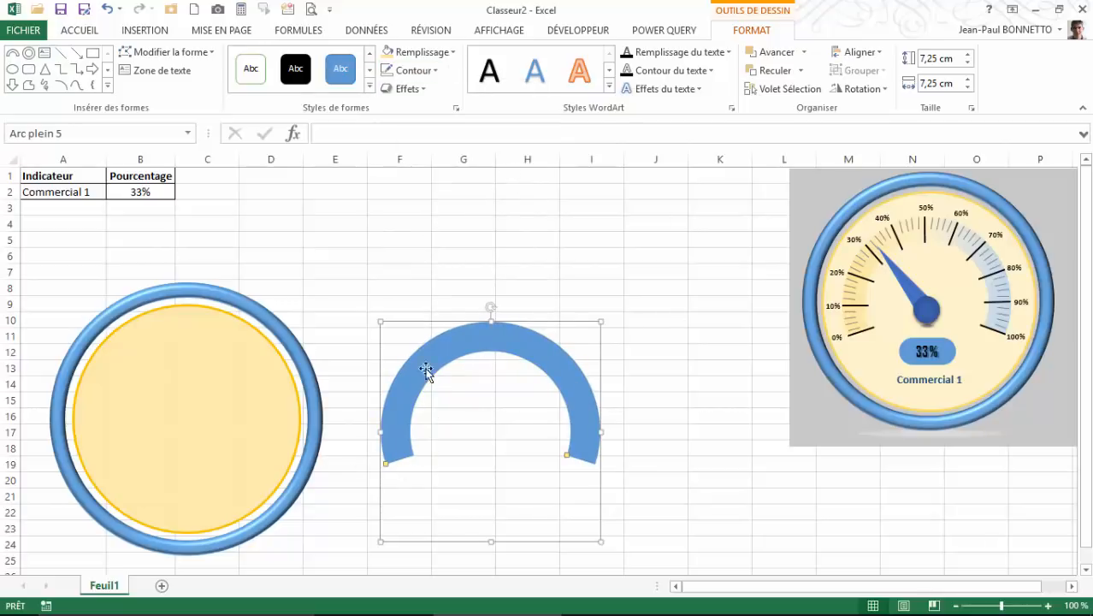
- Fill the block arc with a light linear blue gradient running from right to left
left_click(453, 52)
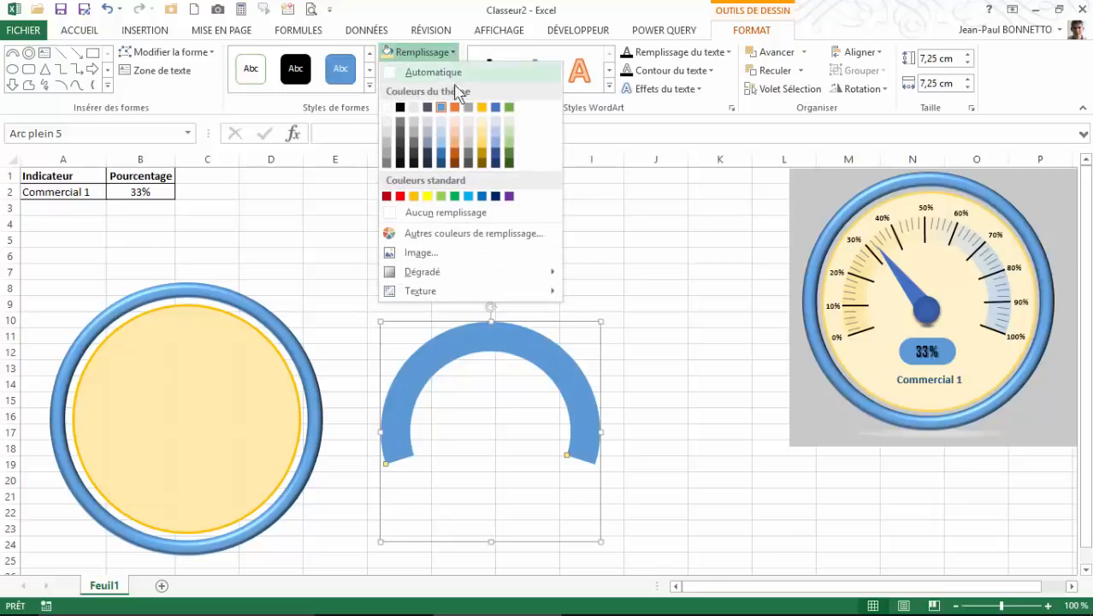
mouse_move(445, 272)
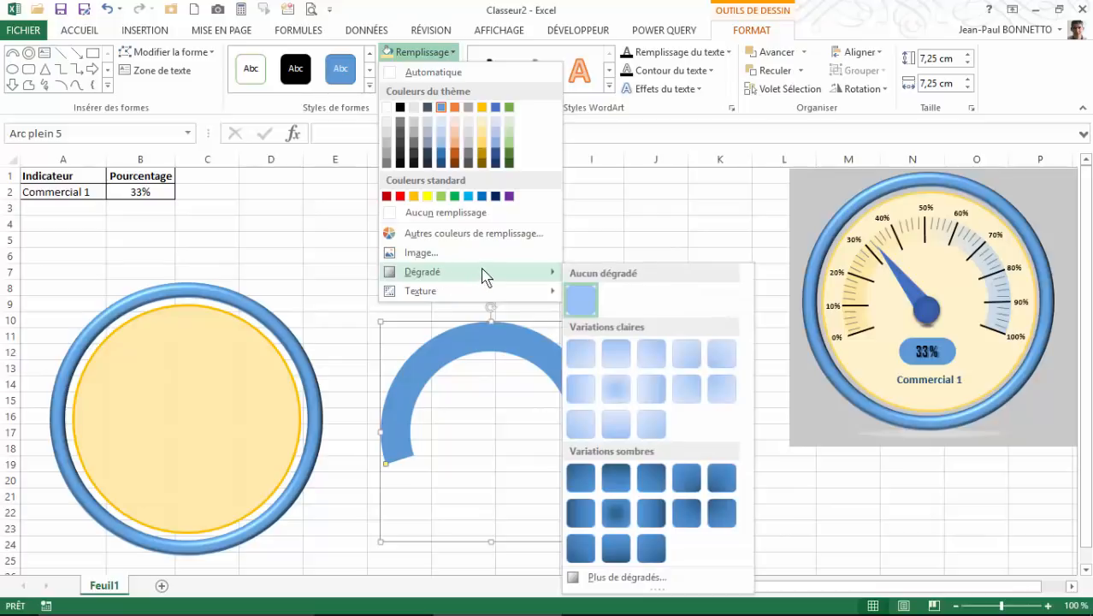
left_click(648, 385)
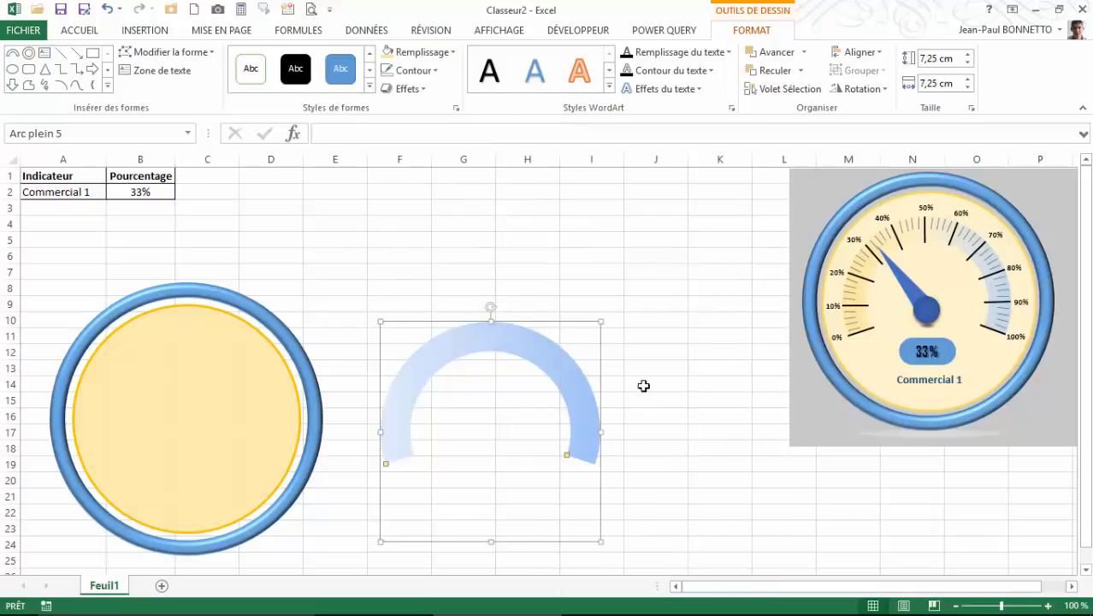
- In the arc's shape formatting, colour the gradient stop at 100% light gold
right_click(552, 363)
left_click(597, 349)
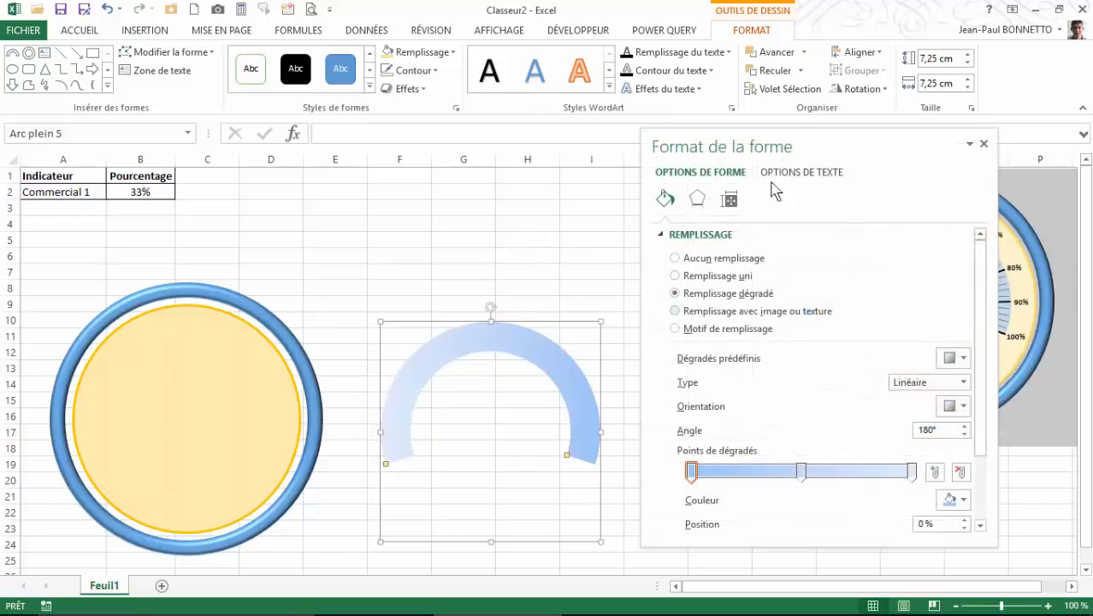
left_click_drag(851, 150, 871, 138)
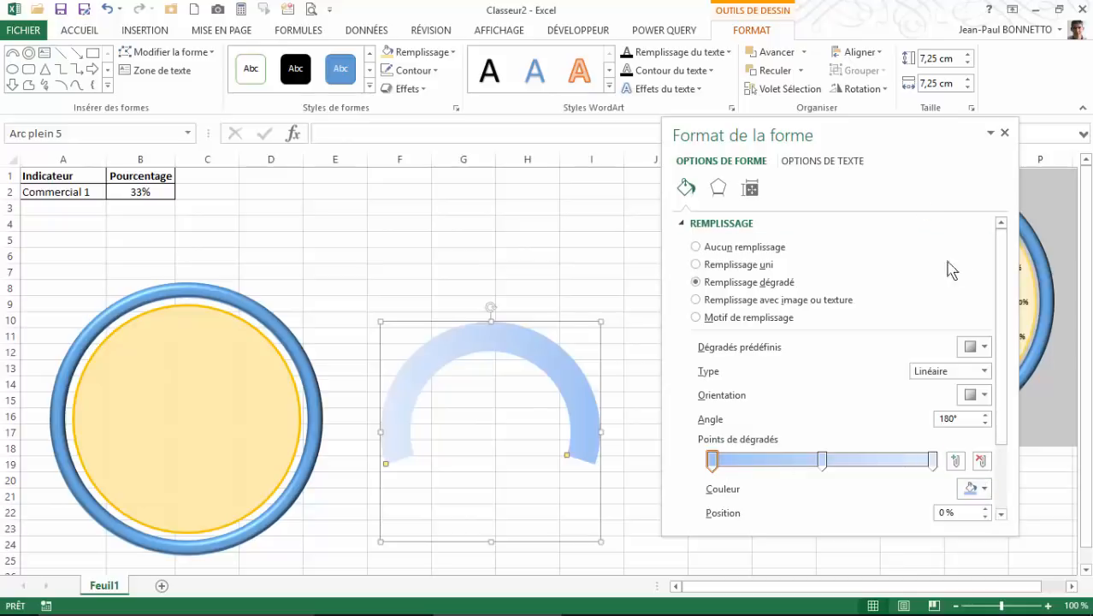
left_click_drag(906, 133, 932, 123)
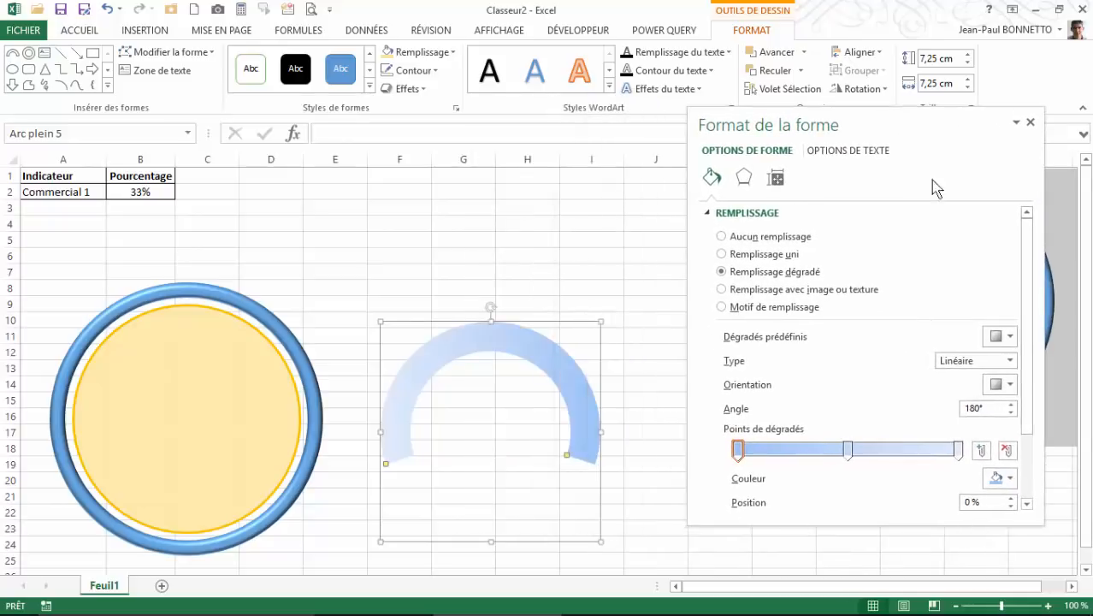
left_click(959, 450)
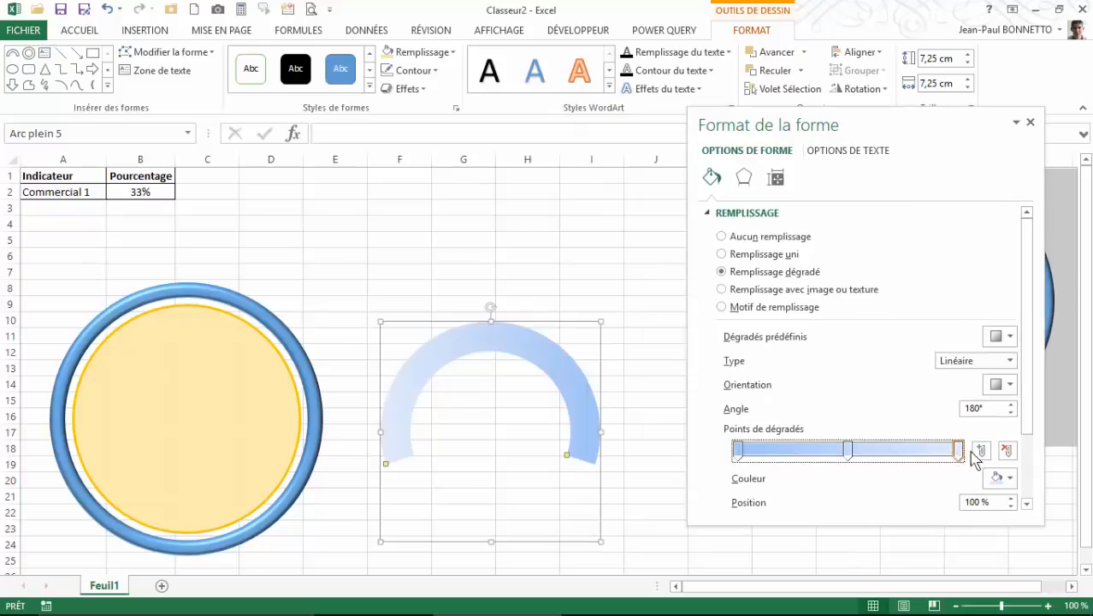
left_click(1010, 478)
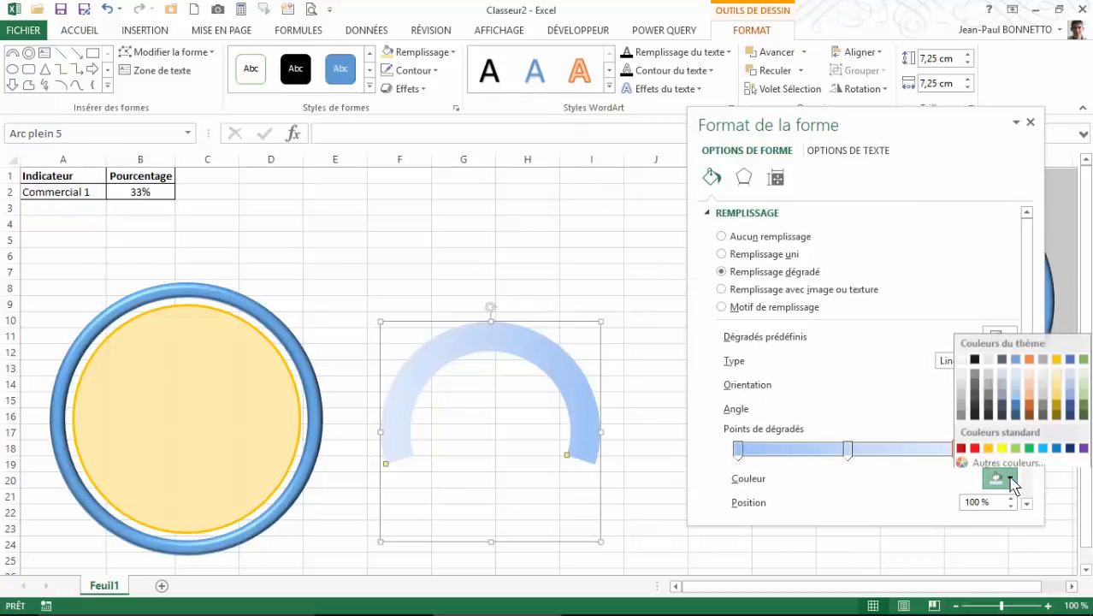
left_click(1057, 386)
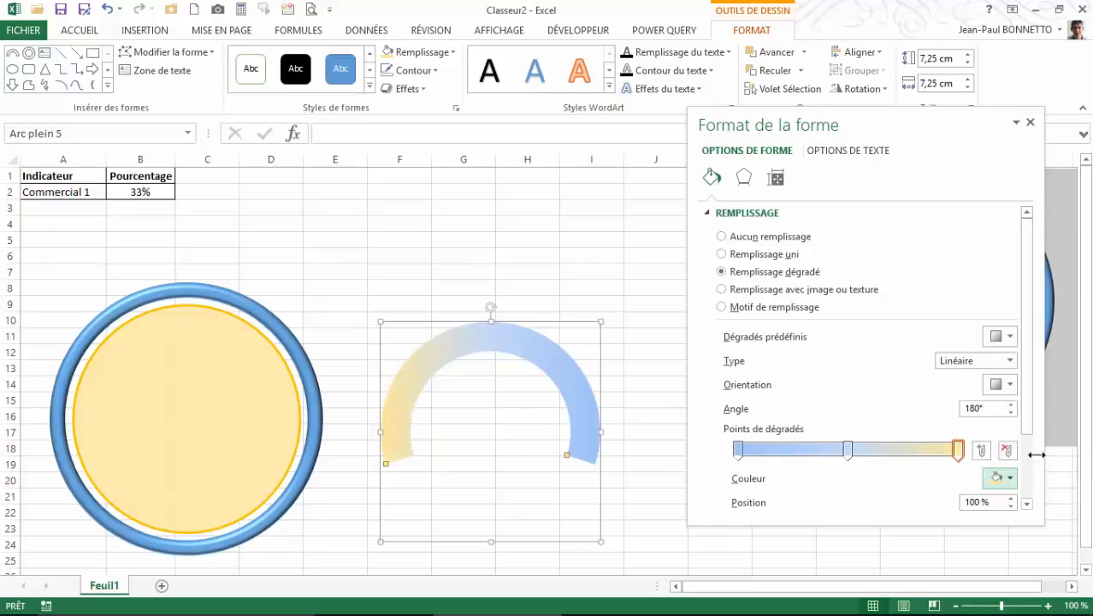
- Colour the arc's middle gradient stop at 50% the same light gold
left_click(848, 450)
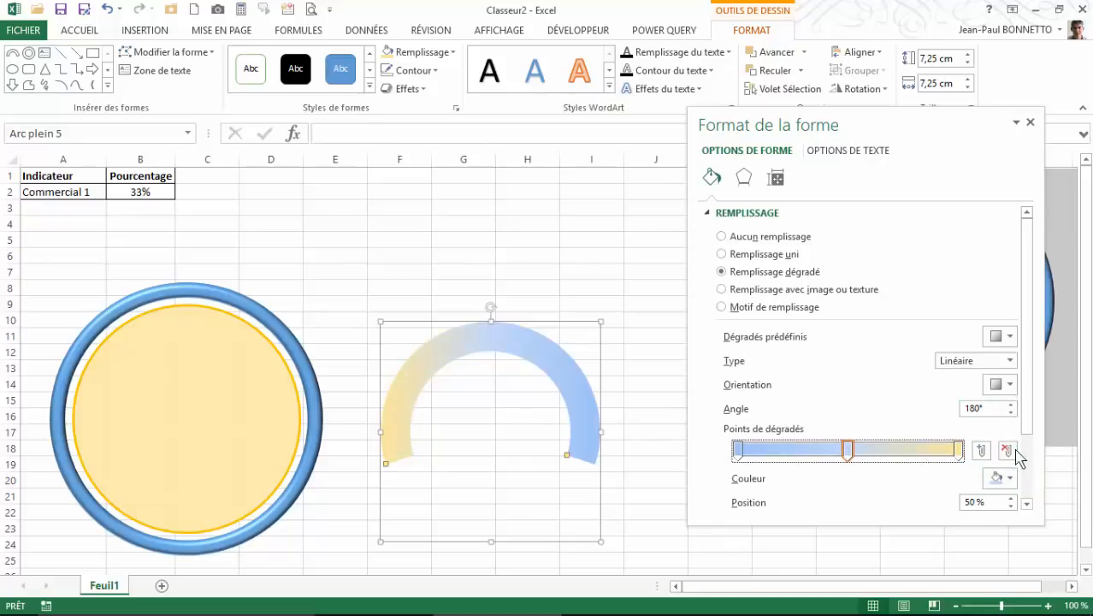
left_click(1006, 480)
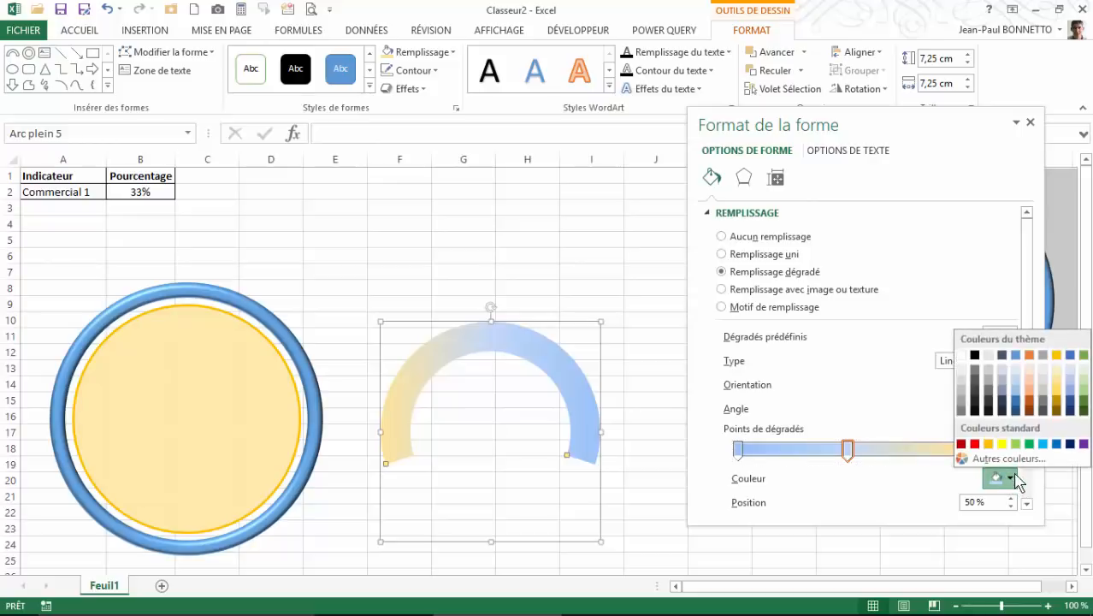
left_click(1058, 385)
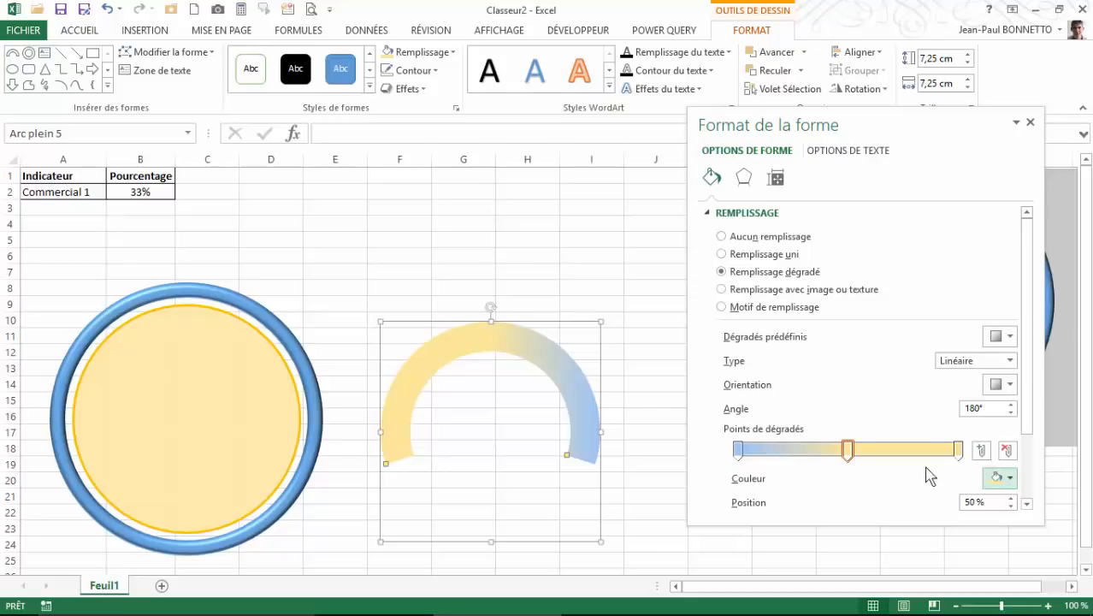
- Try a paler gold on the arc's middle gradient stop and restore the light gold
left_click(1018, 484)
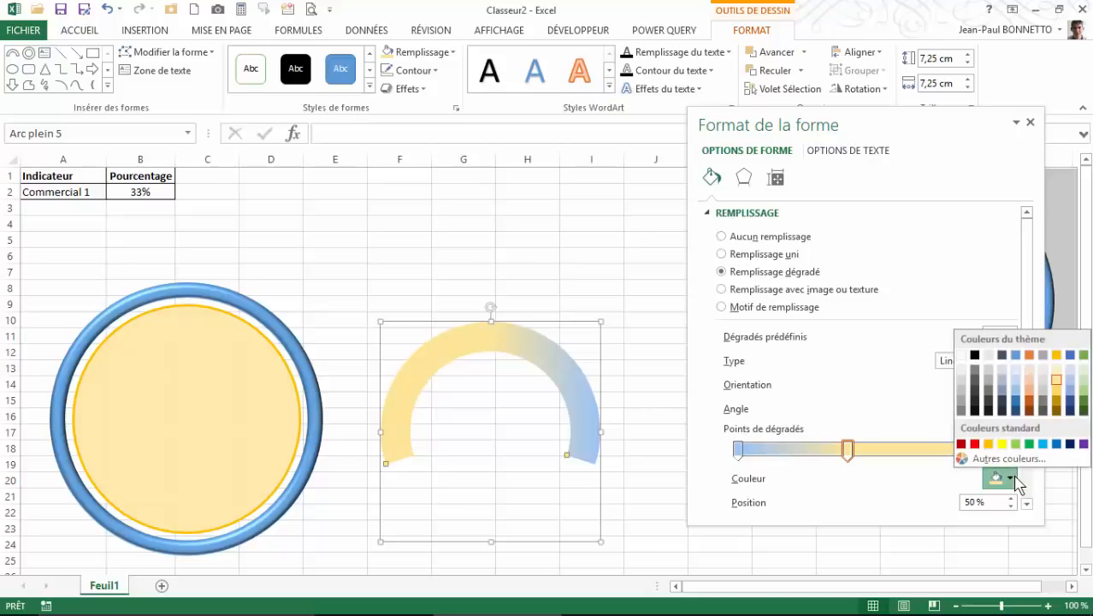
left_click(1061, 381)
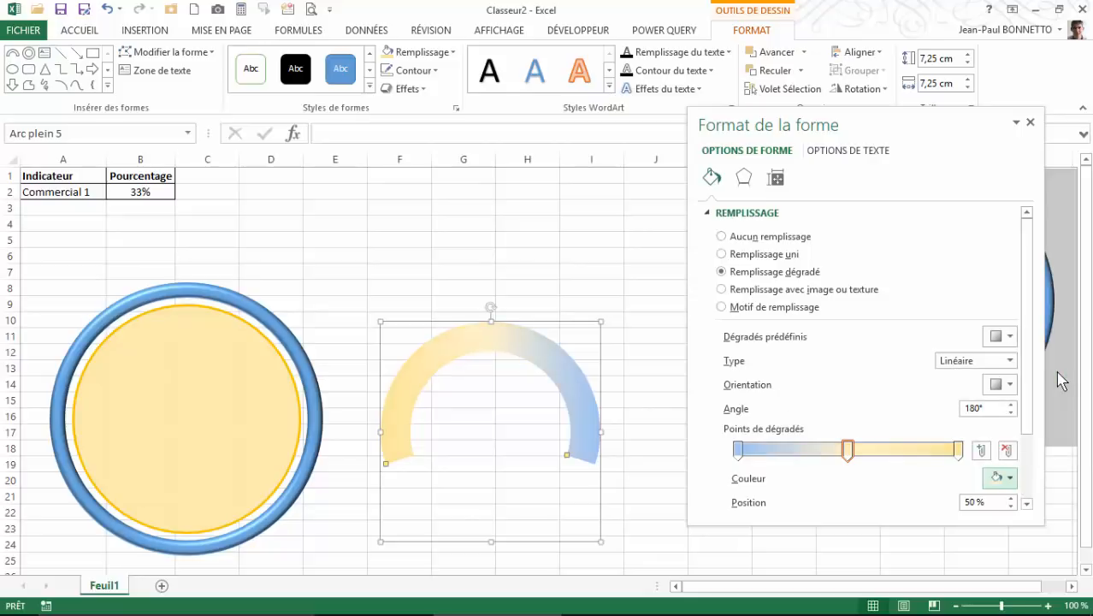
left_click(1012, 479)
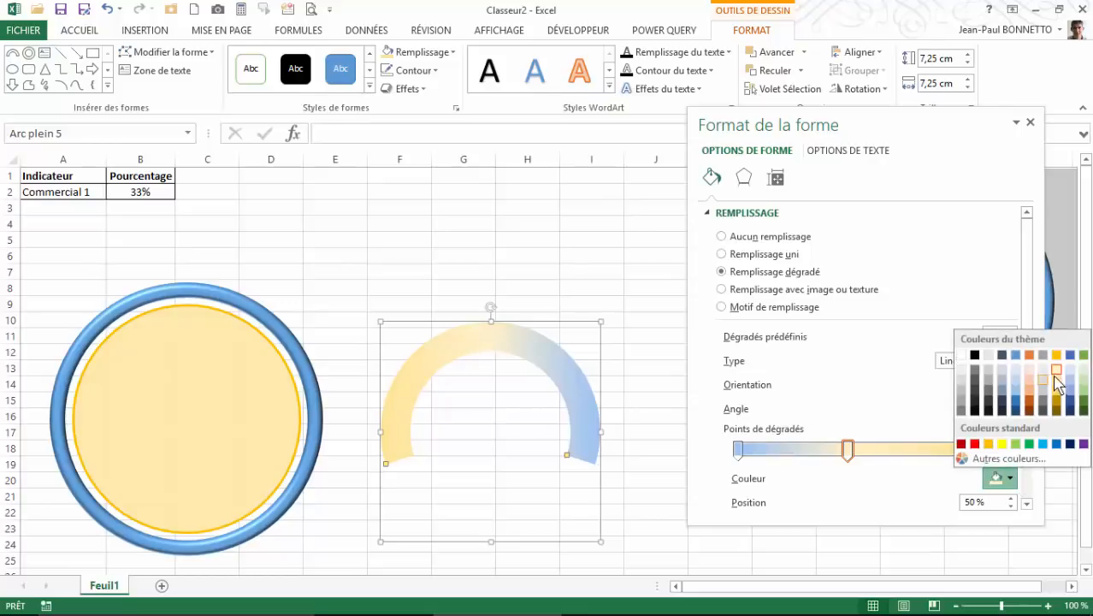
left_click(847, 449)
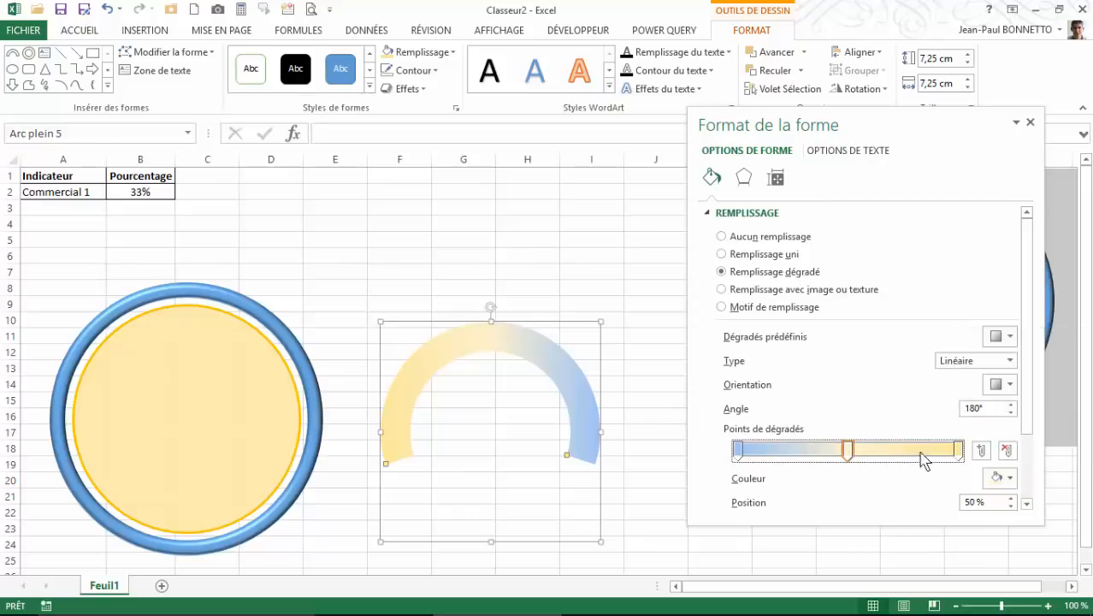
left_click(1012, 480)
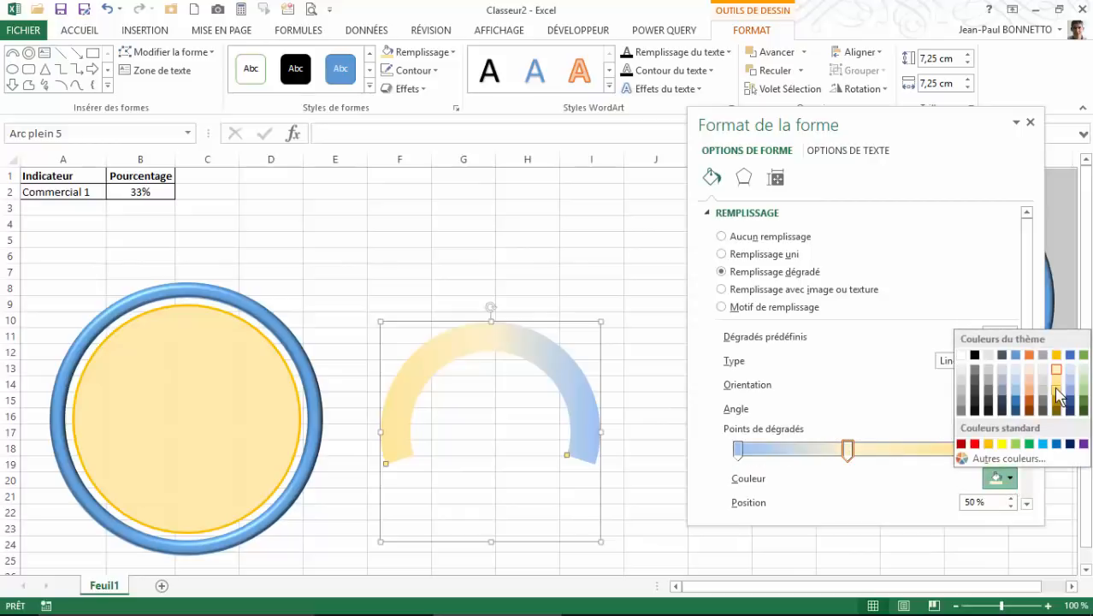
left_click(1059, 382)
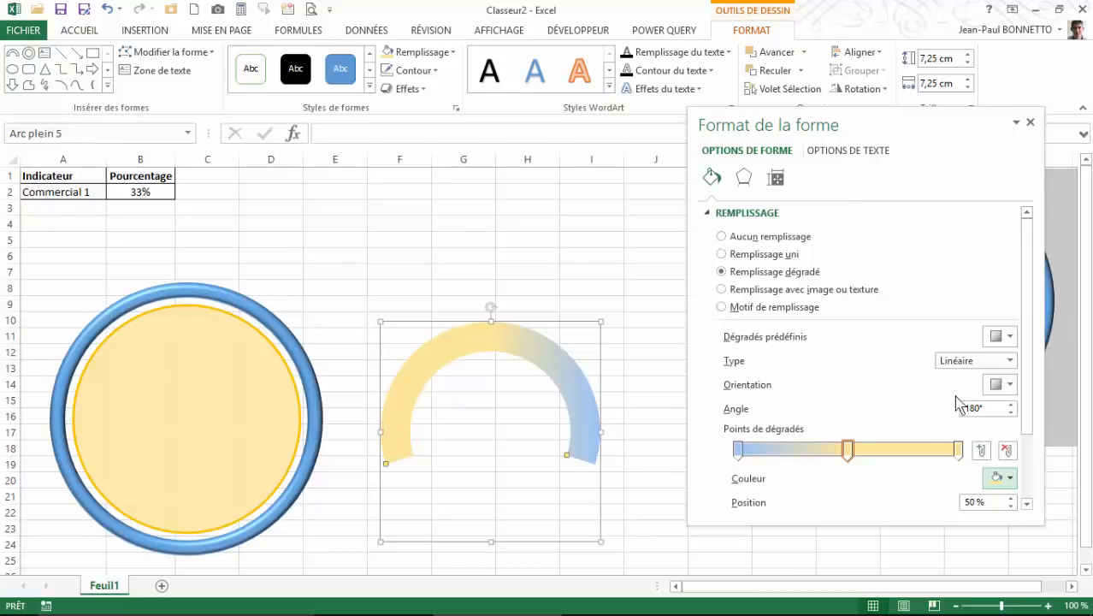
- Choose the right-to-left orientation (180°) for the arc's linear gradient and move its middle stop to 49%
left_click(1011, 360)
left_click(1011, 360)
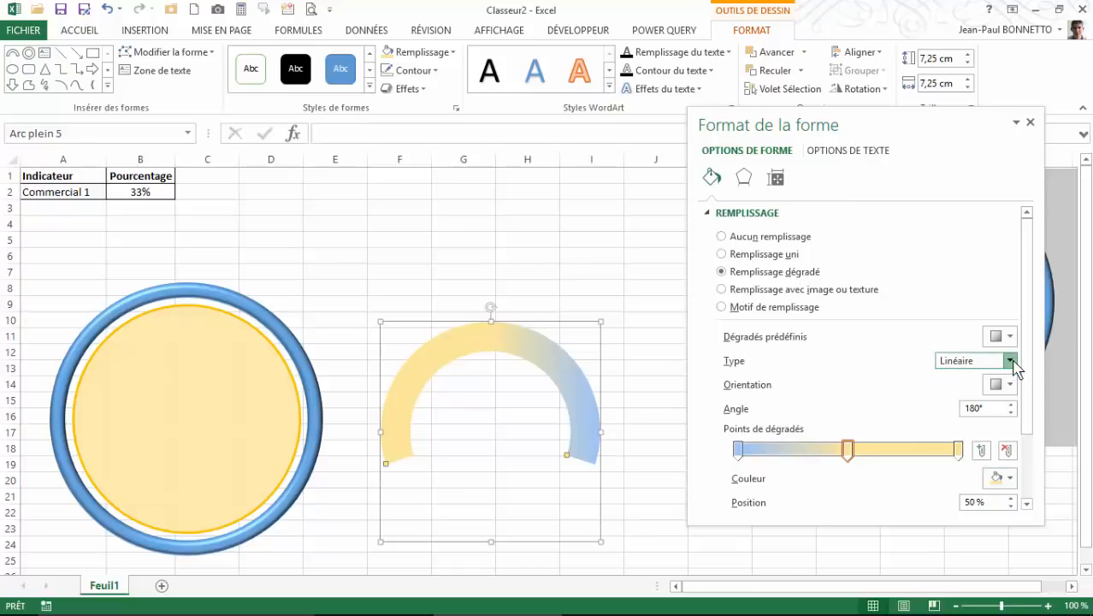
left_click(1010, 385)
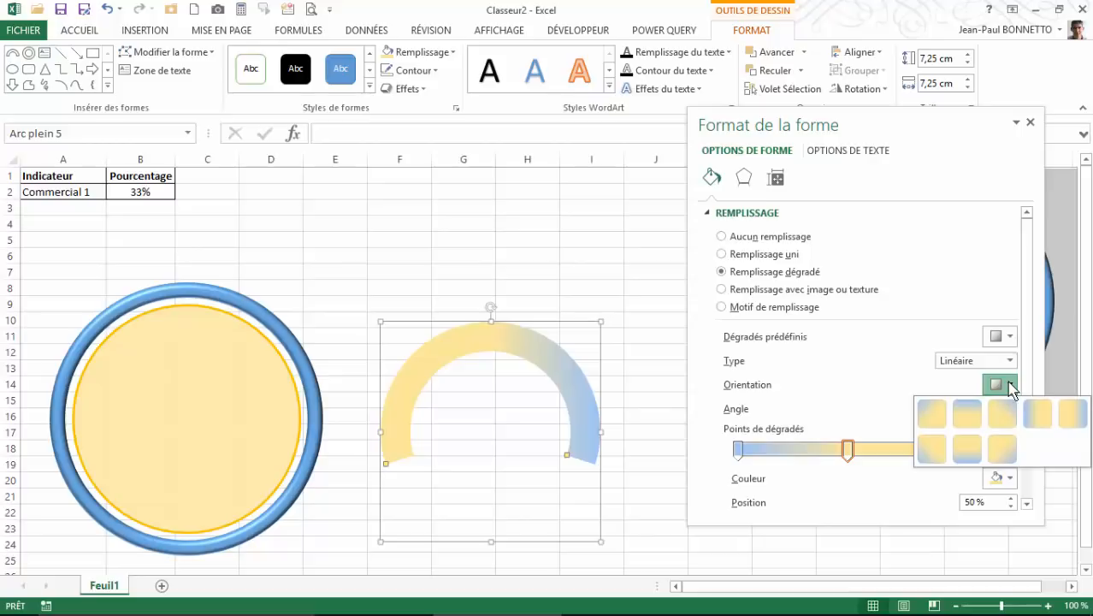
left_click(1067, 417)
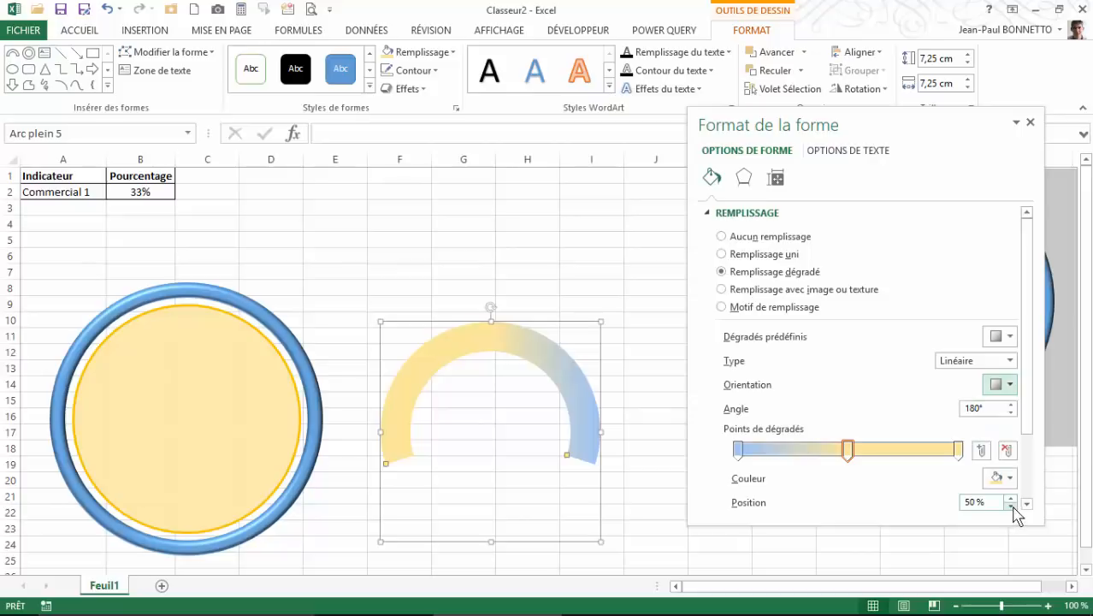
left_click(1012, 506)
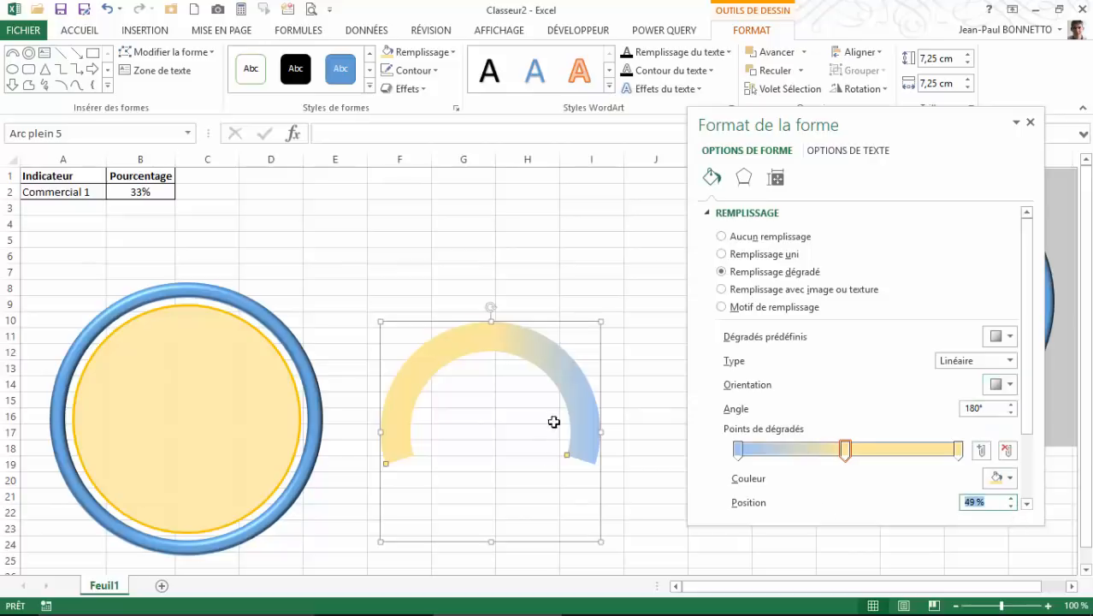
- Close the shape formatting, reduce the block arc to about 5.98 cm high and wide, and place it inside the gold circle
left_click(549, 323)
mouse_move(549, 322)
left_mouse_down()
mouse_move(249, 323)
mouse_move(549, 329)
left_mouse_up()
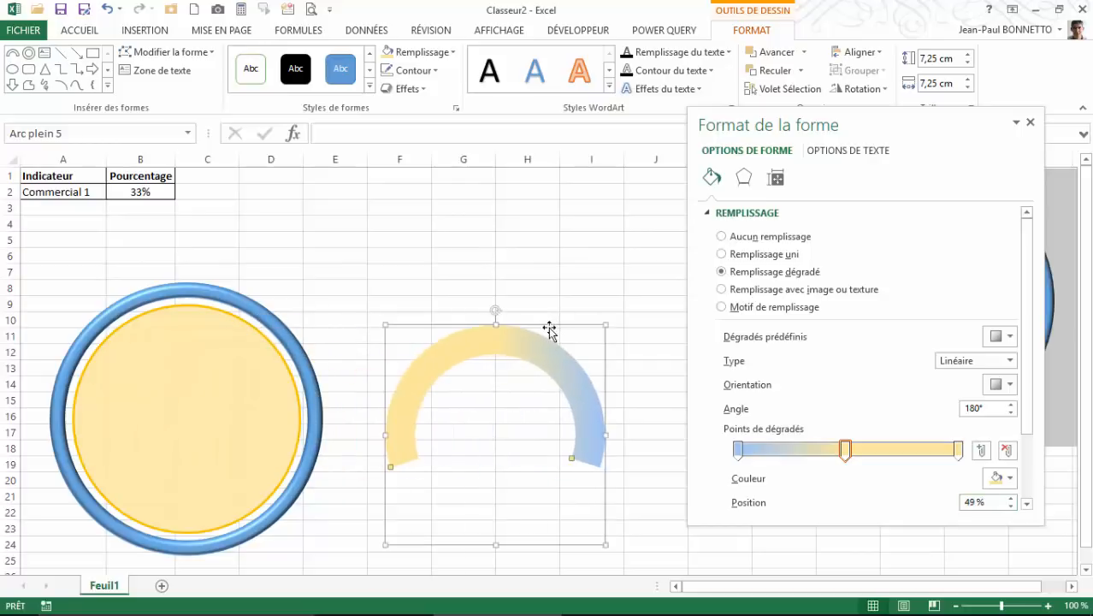
left_click(1031, 123)
mouse_move(556, 325)
left_mouse_down()
mouse_move(241, 320)
mouse_move(254, 320)
mouse_move(245, 310)
mouse_move(552, 341)
left_mouse_up()
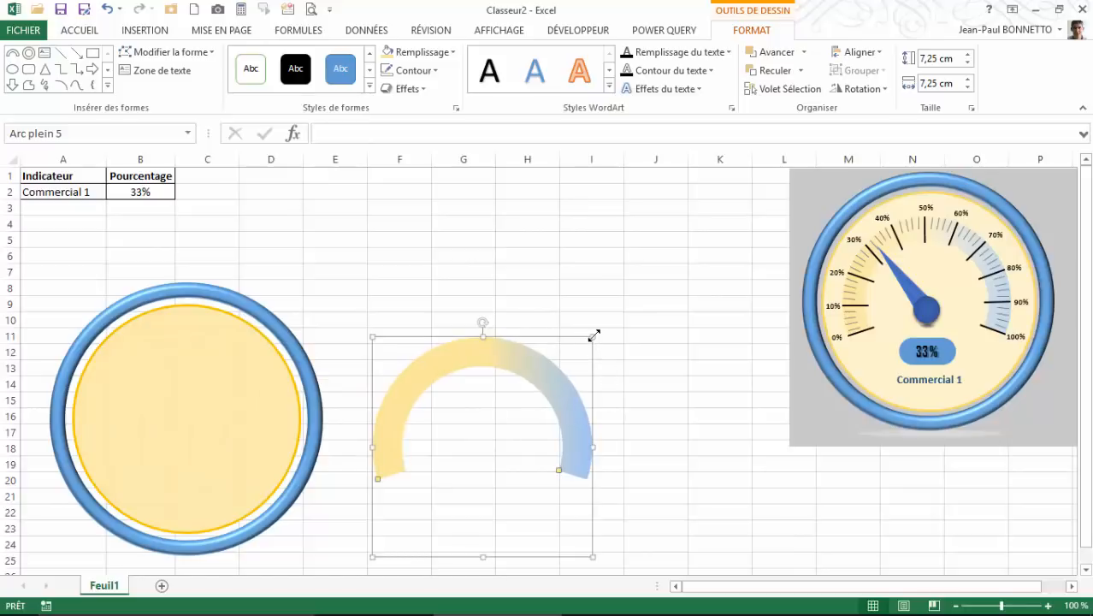
left_click_drag(592, 336, 251, 334)
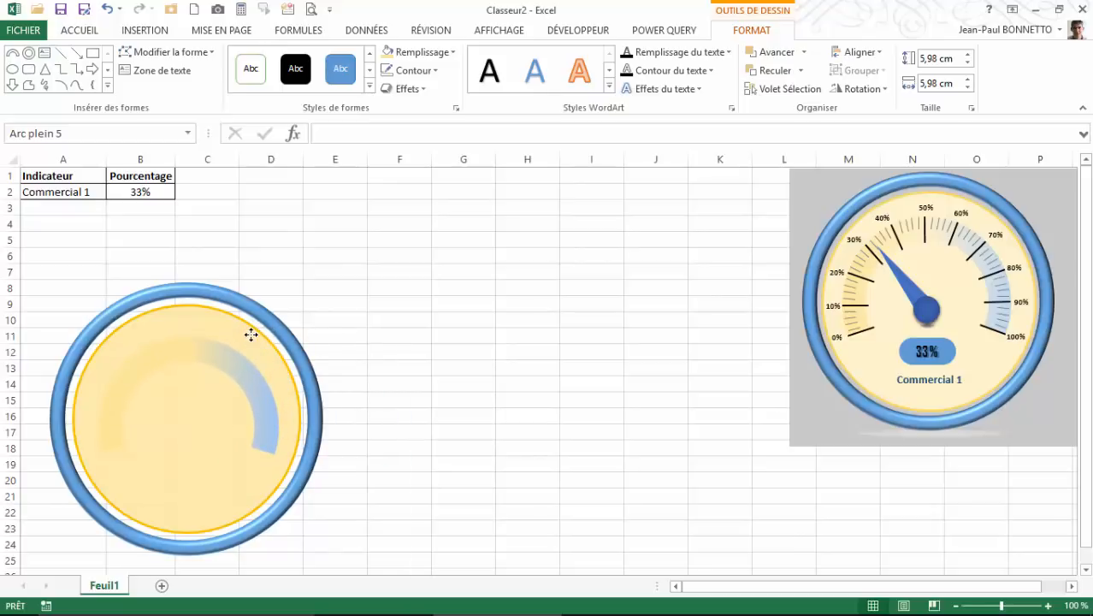
left_click(251, 335)
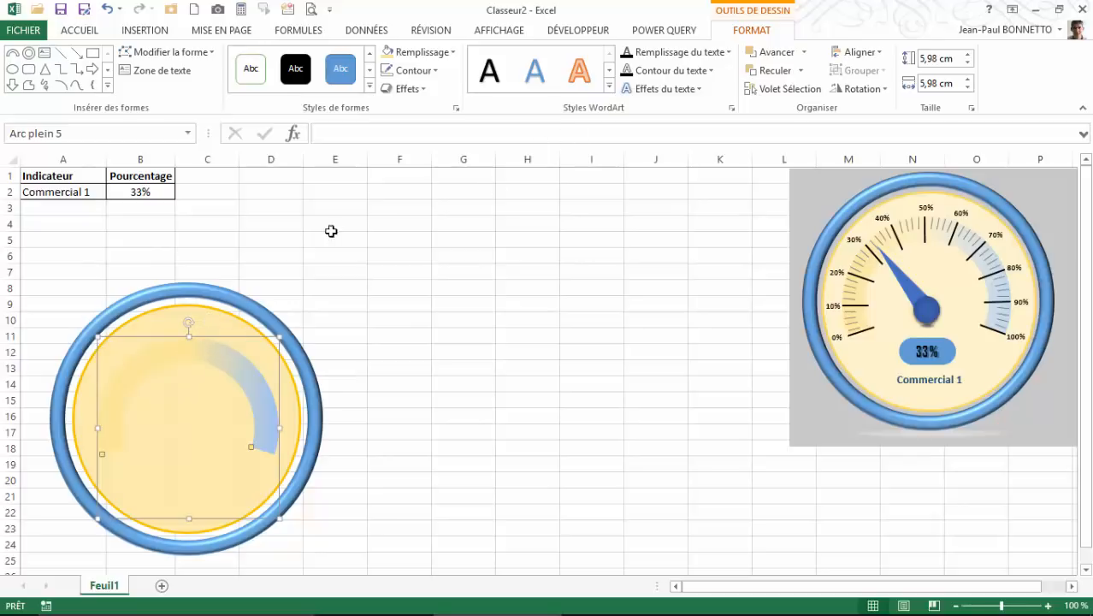
- Recolour the arc's gradient stop at 100% with a darker gold than the dial background
right_click(232, 358)
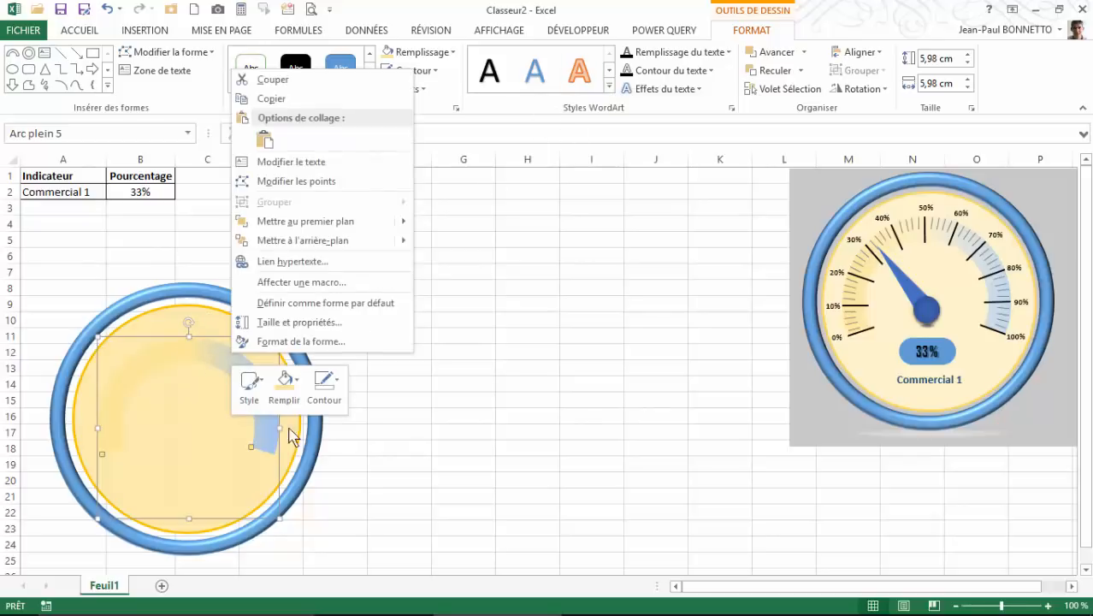
left_click(308, 342)
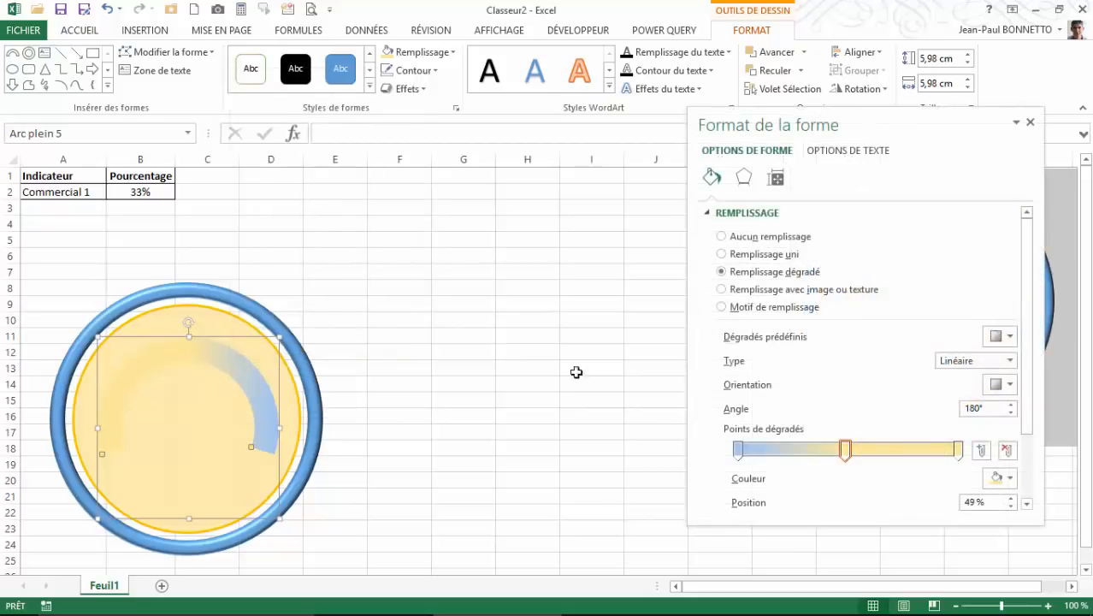
left_click(958, 449)
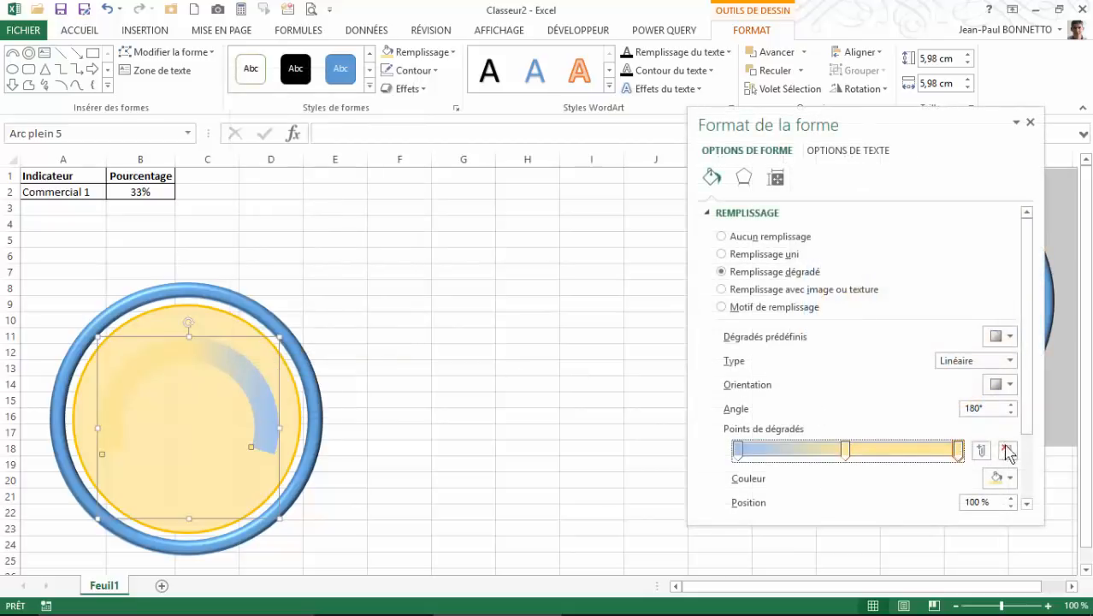
left_click(1011, 480)
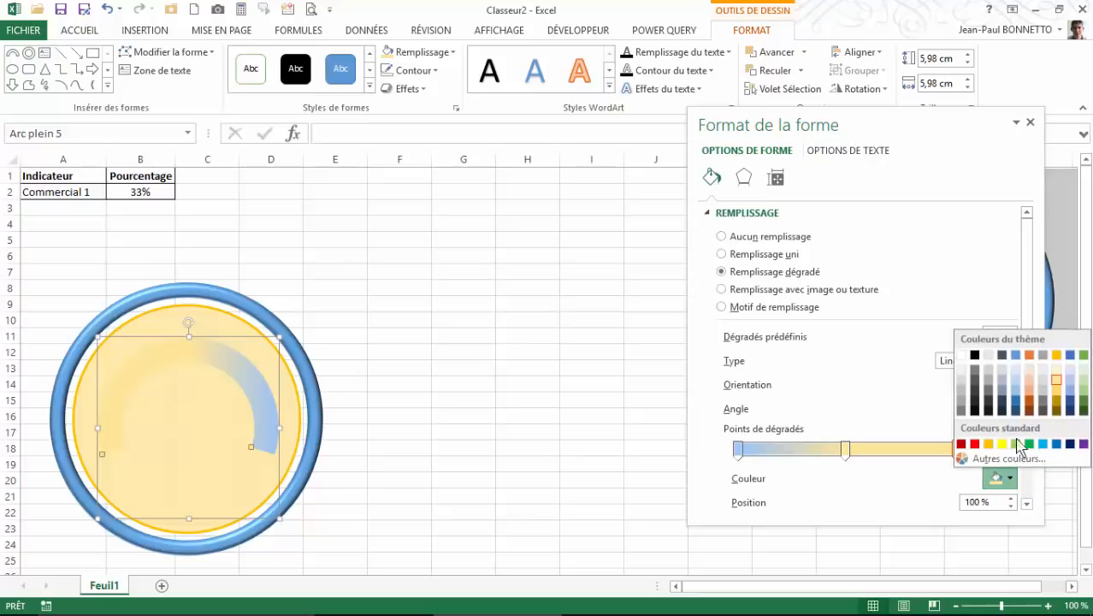
left_click(1061, 401)
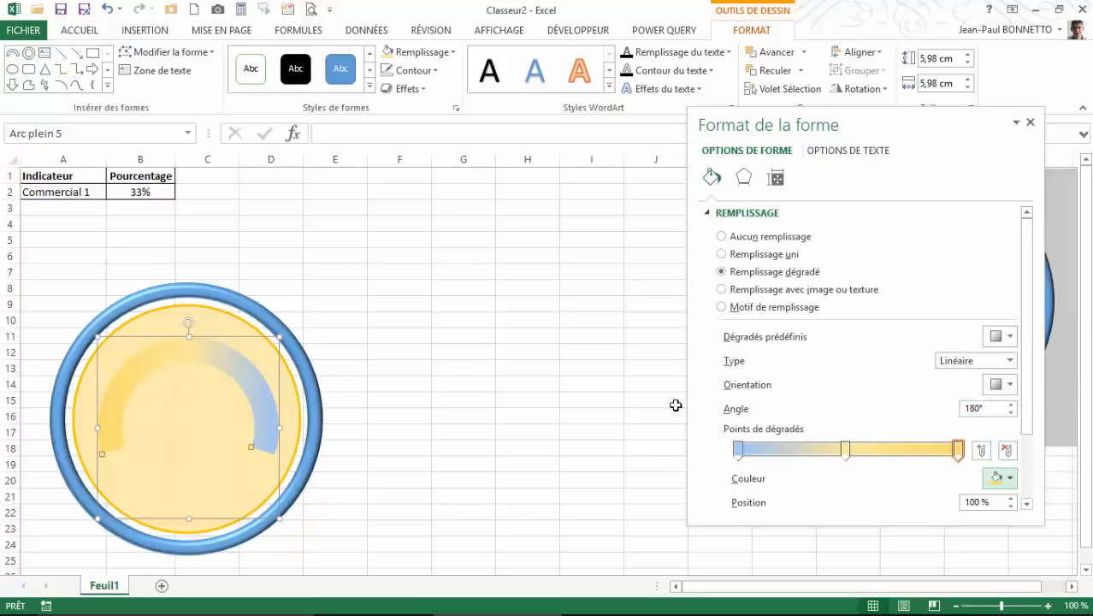
- Recolour the arc's gradient stop at 49% with a darker gold than the dial background
left_click(846, 449)
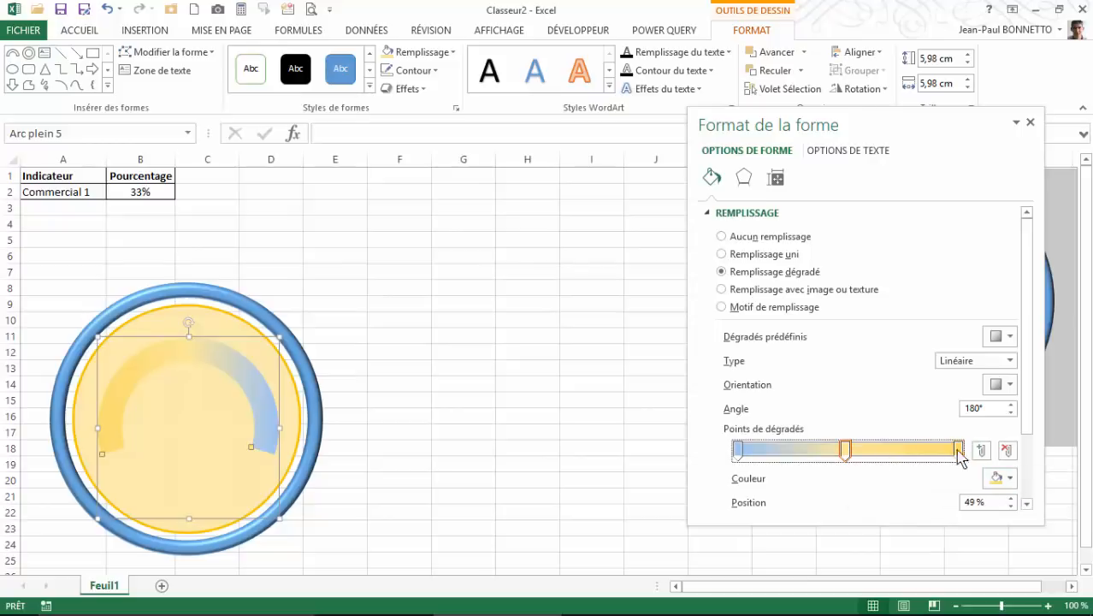
left_click(1010, 479)
left_click(1059, 402)
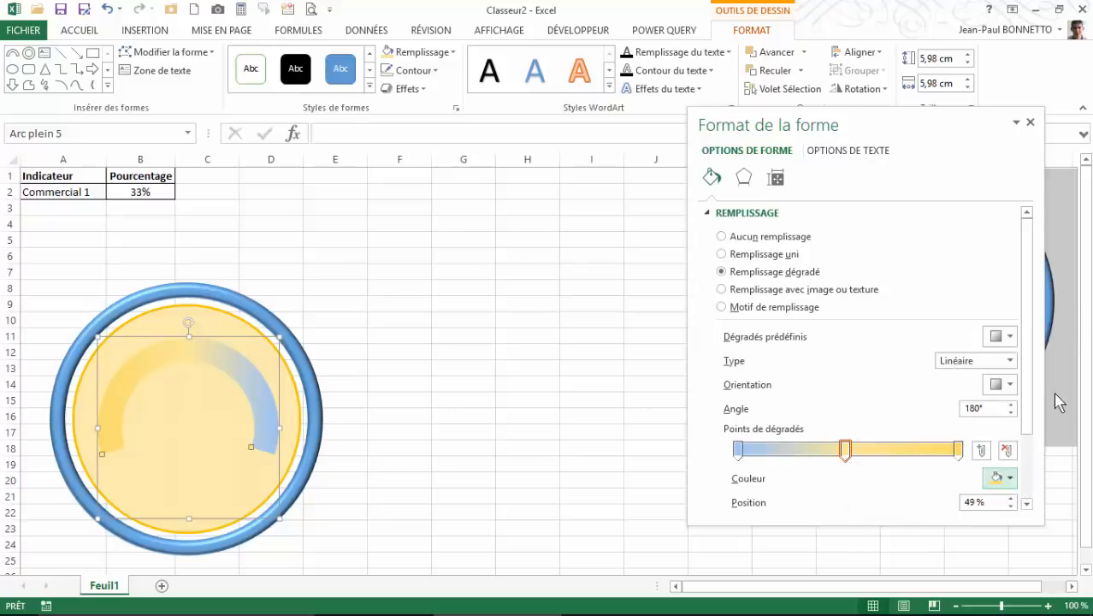
left_click(476, 351)
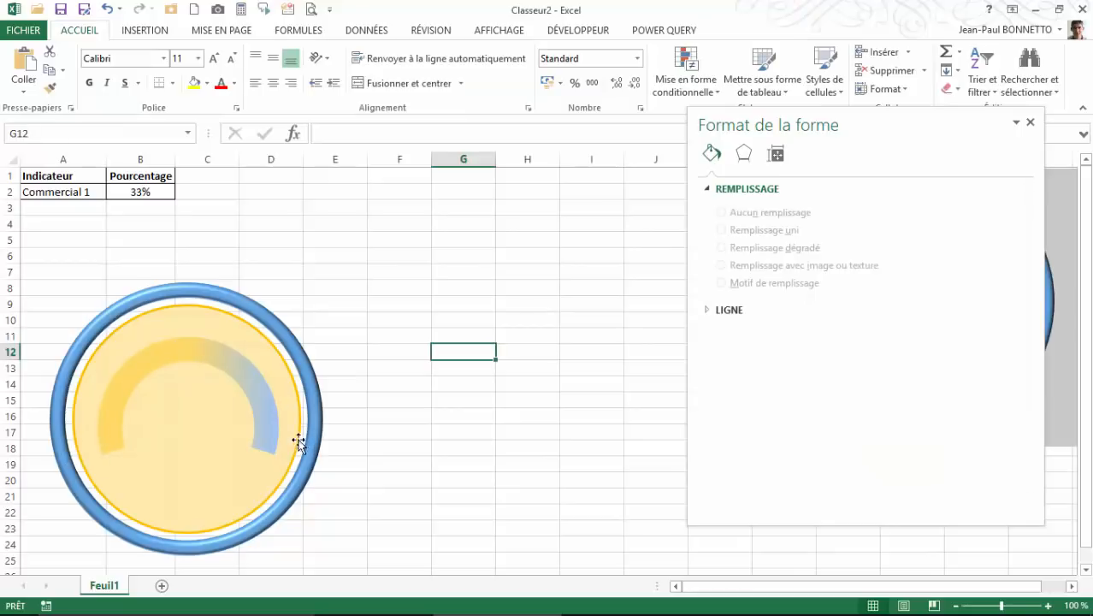
- Centre the arc horizontally and vertically on the outer blue ring and close the shape formatting
left_click(222, 359)
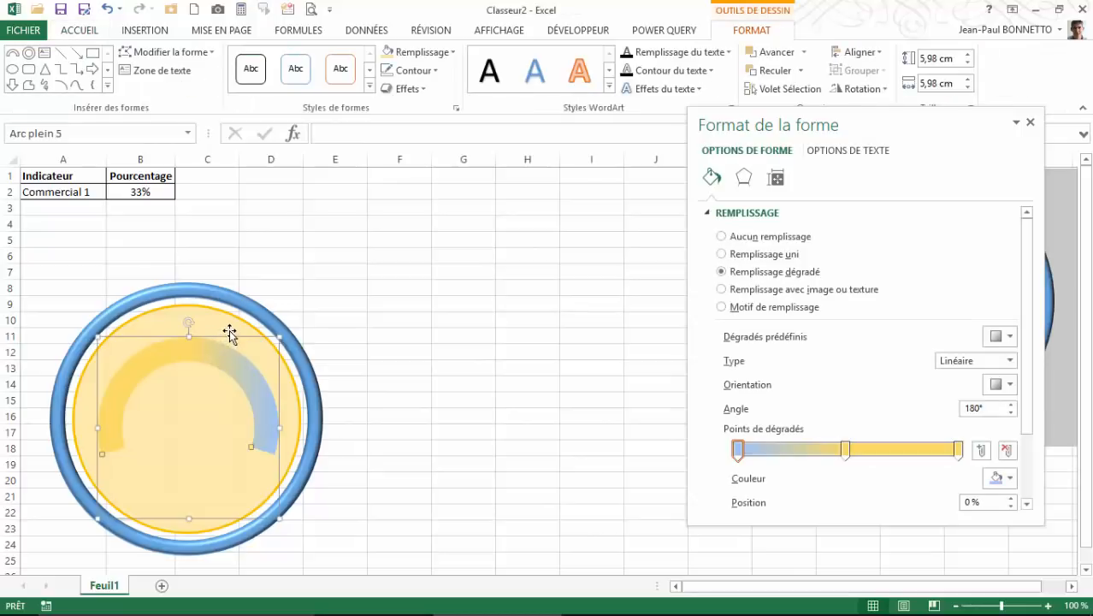
left_click(223, 319, "shift")
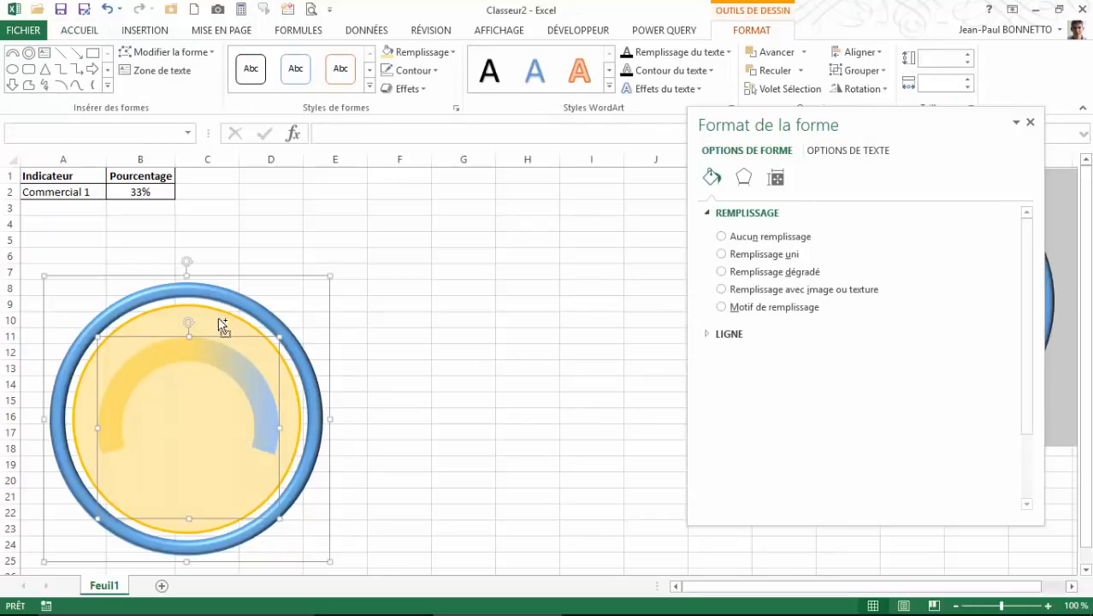
left_click(880, 52)
left_click(880, 90)
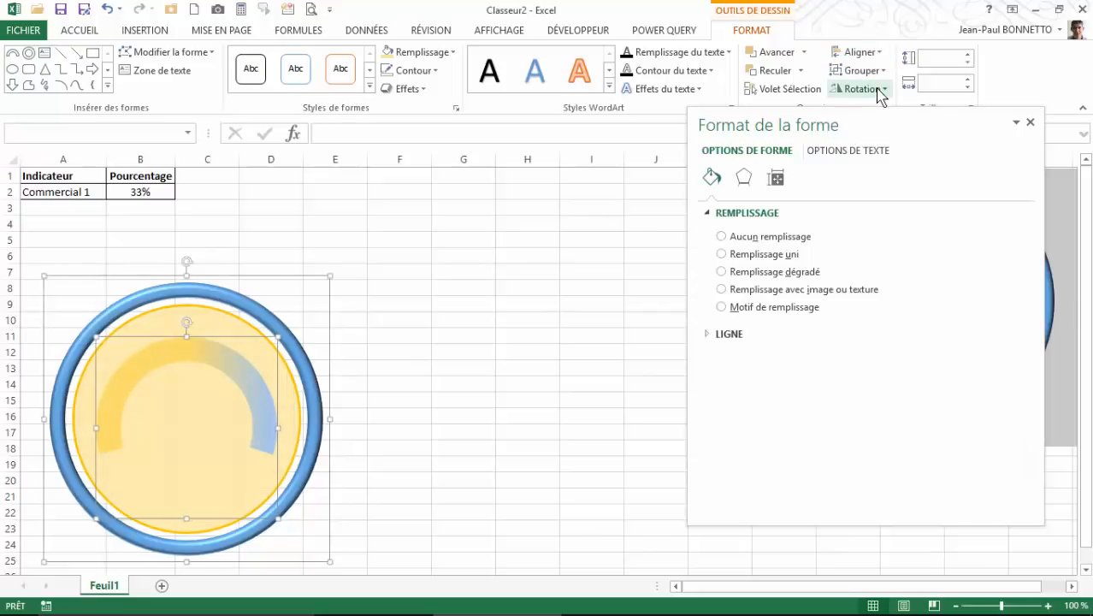
left_click(864, 52)
left_click(898, 151)
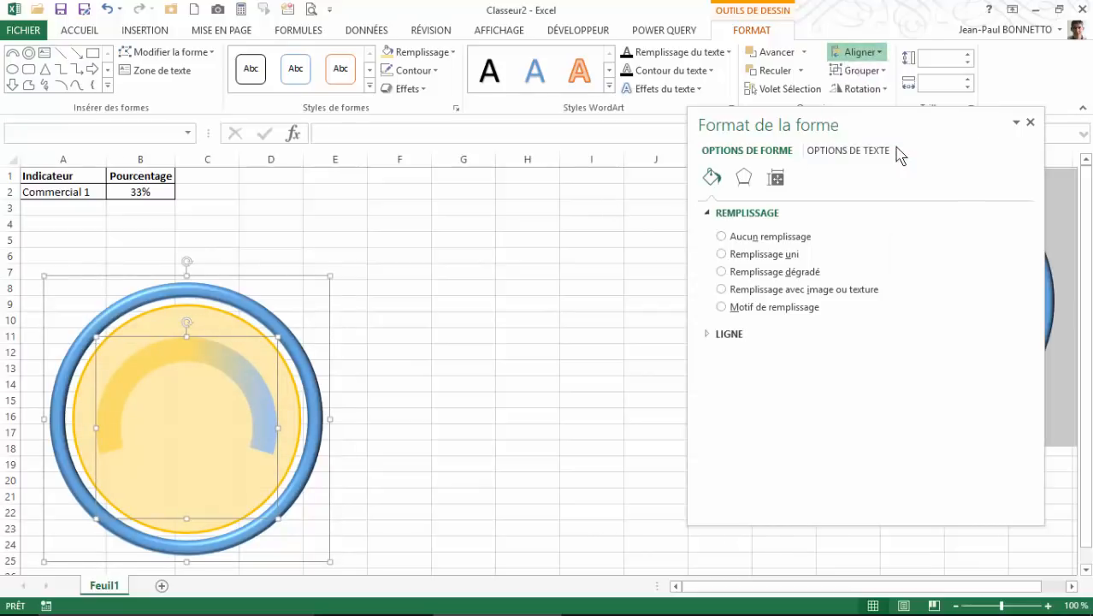
left_click(467, 335)
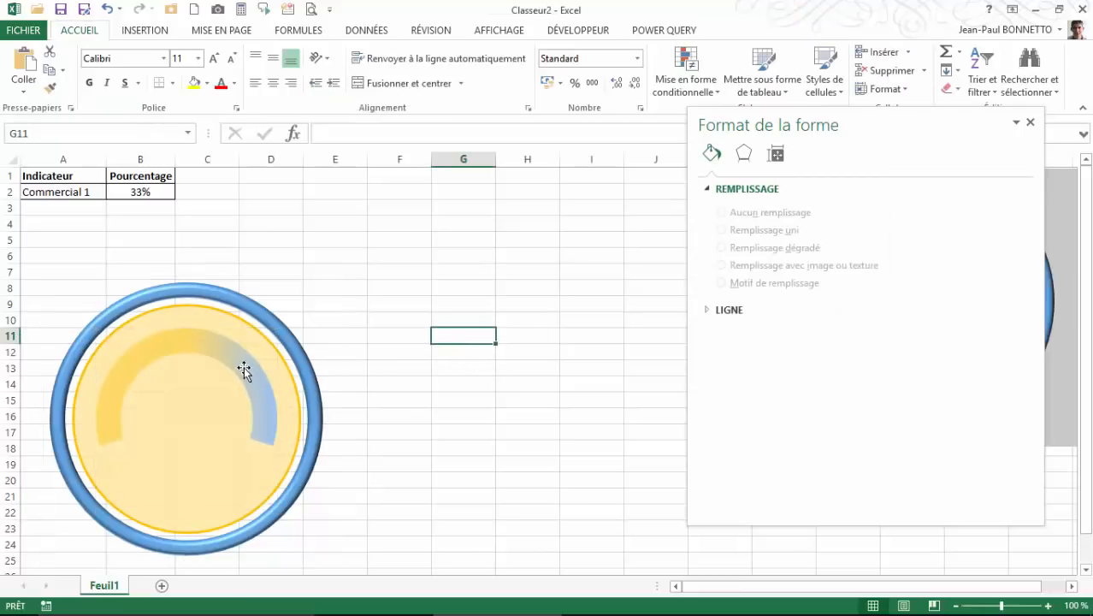
left_click(1031, 123)
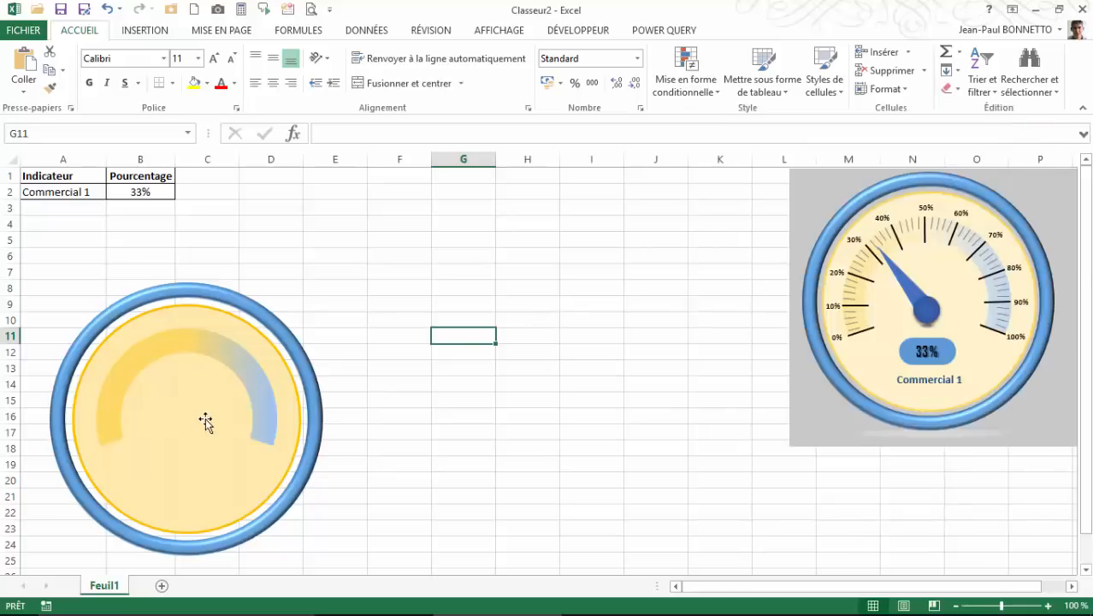
left_click(227, 350)
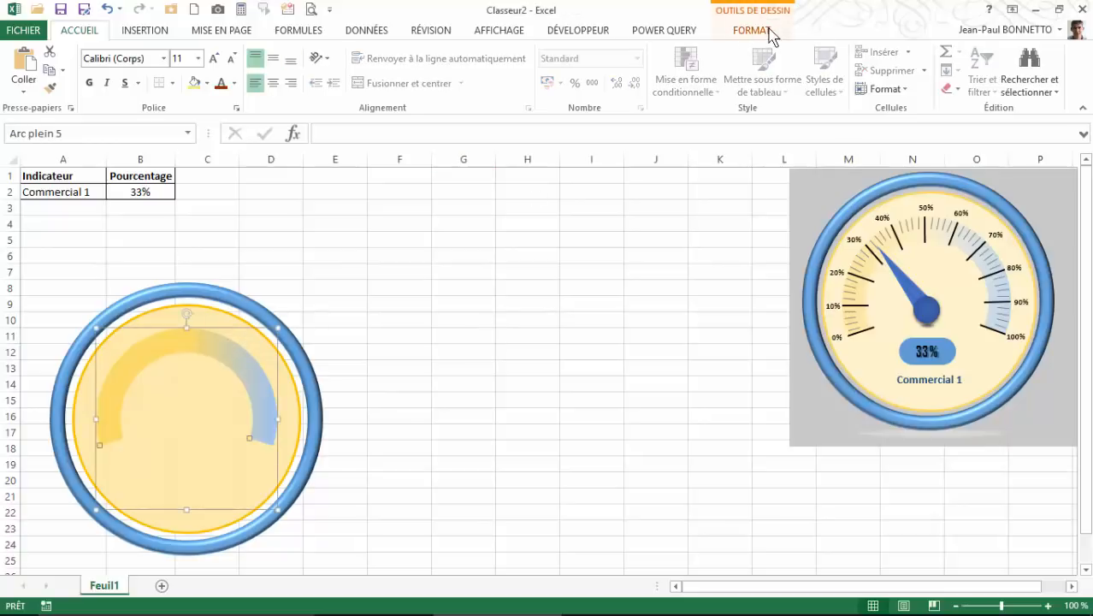
left_click(751, 30)
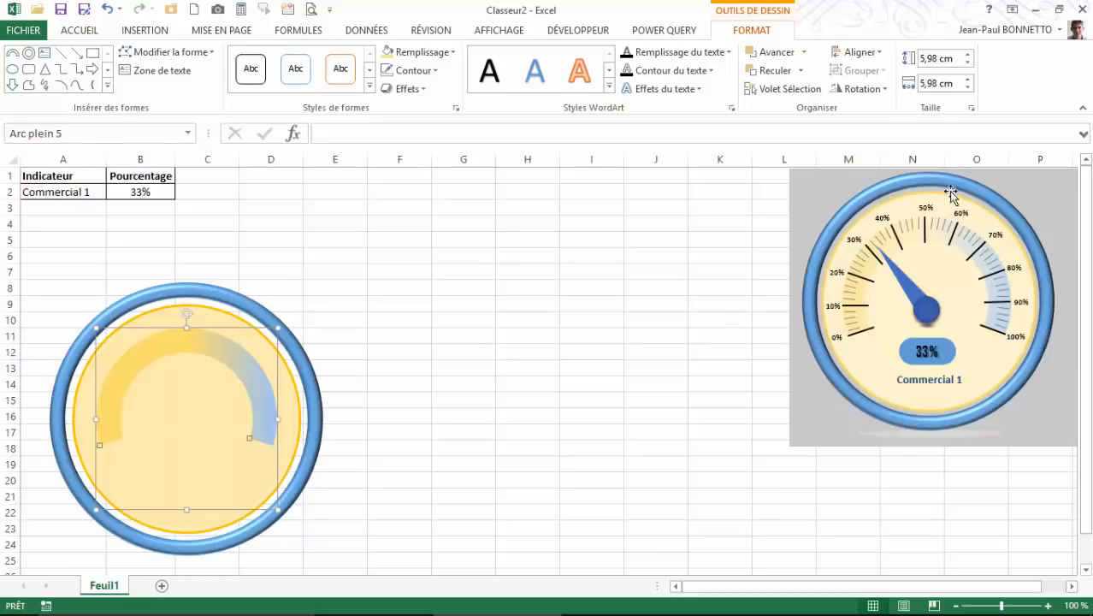
left_click(410, 337)
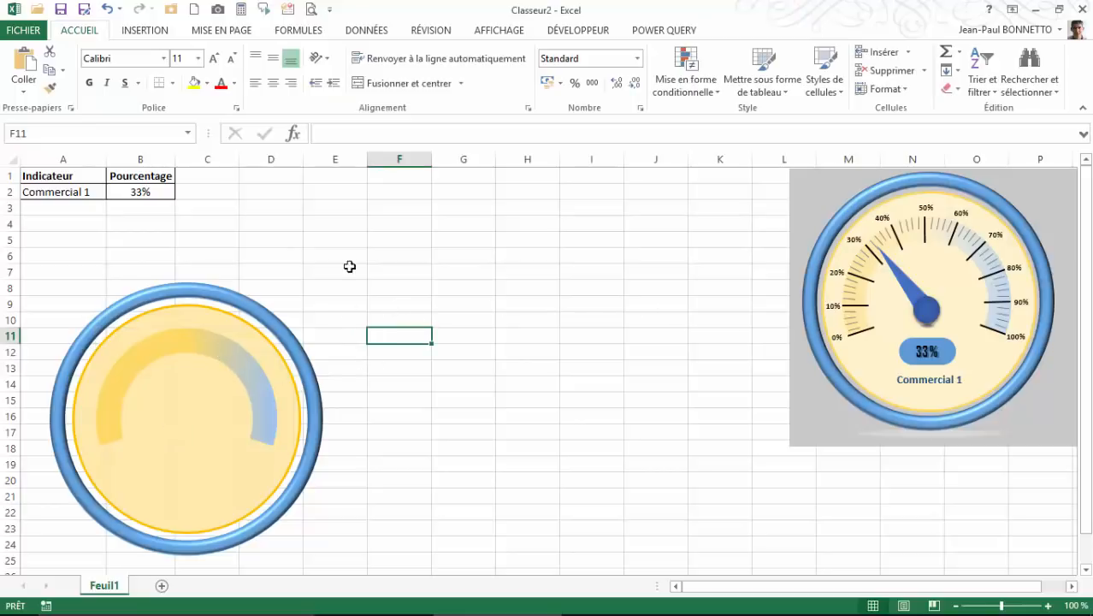
- Insert a small circle about 1.09 cm across in the empty cells beside the dial
left_click(157, 38)
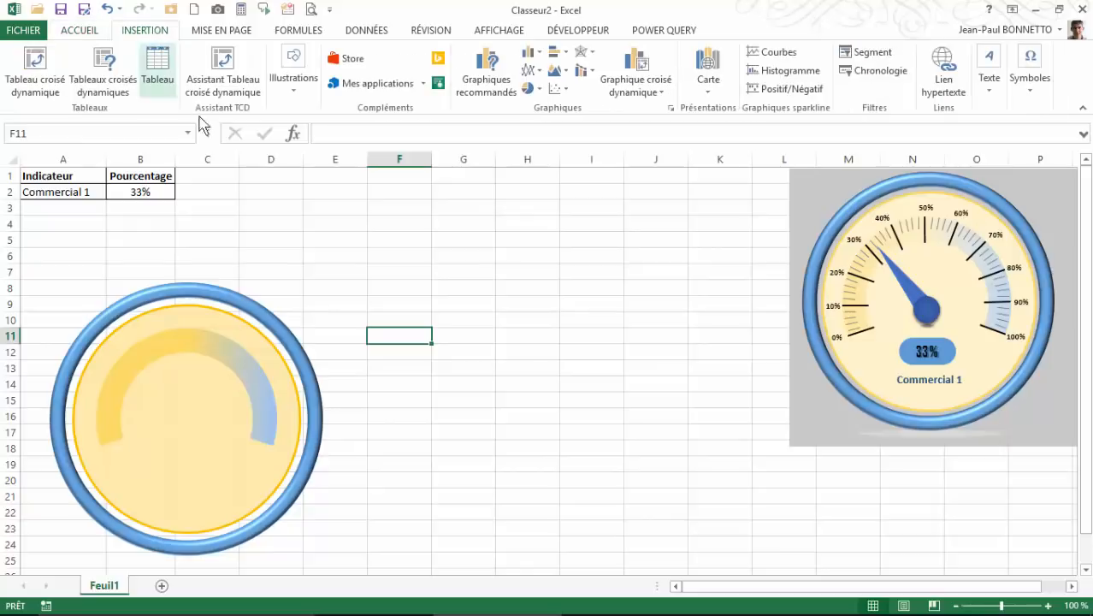
left_click(296, 93)
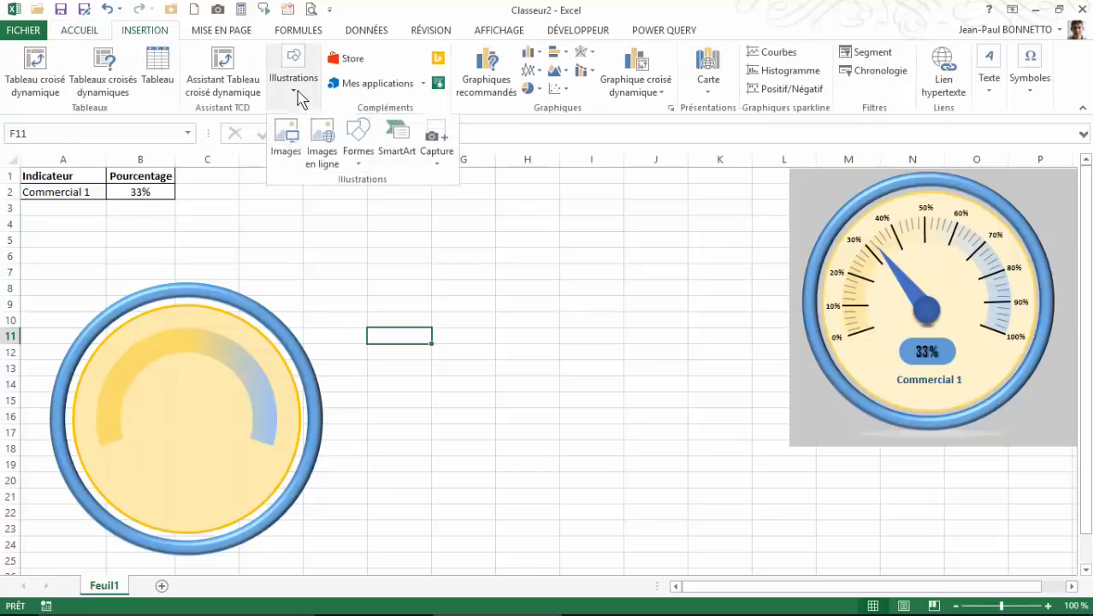
left_click(360, 155)
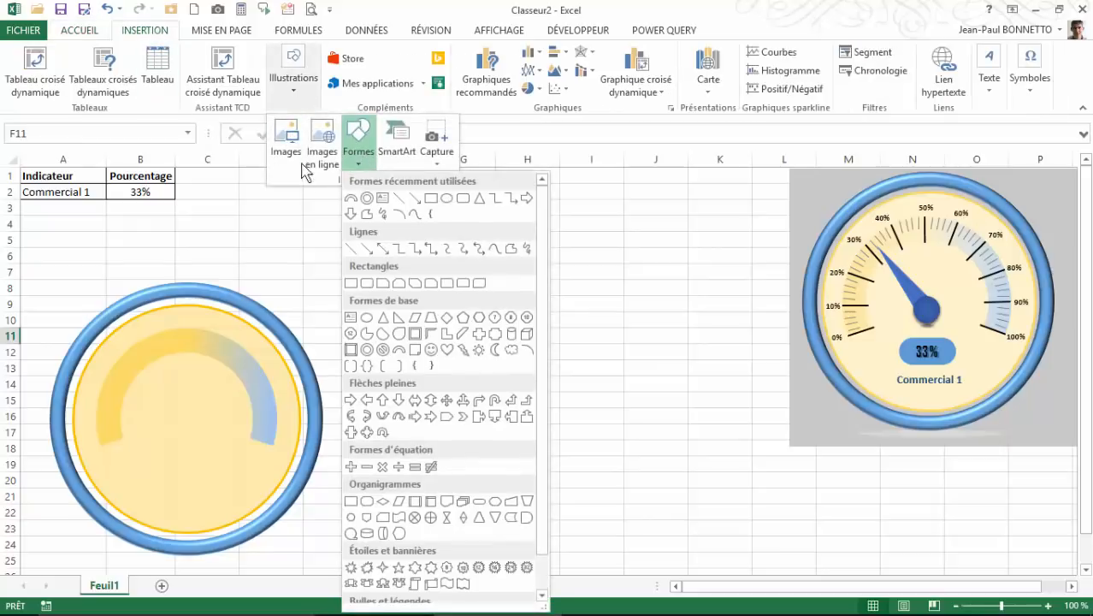
left_click(447, 200)
left_click_drag(449, 271, 484, 304)
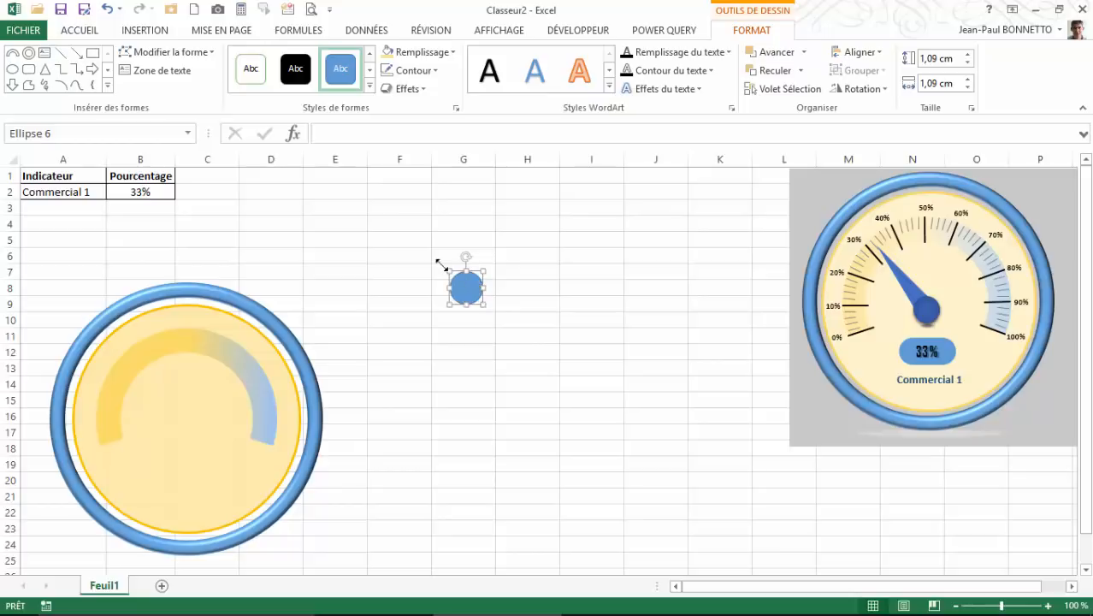
- Apply the intense dark-blue shape style and a centred outer shadow to the small circle
left_click(370, 86)
left_click(491, 302)
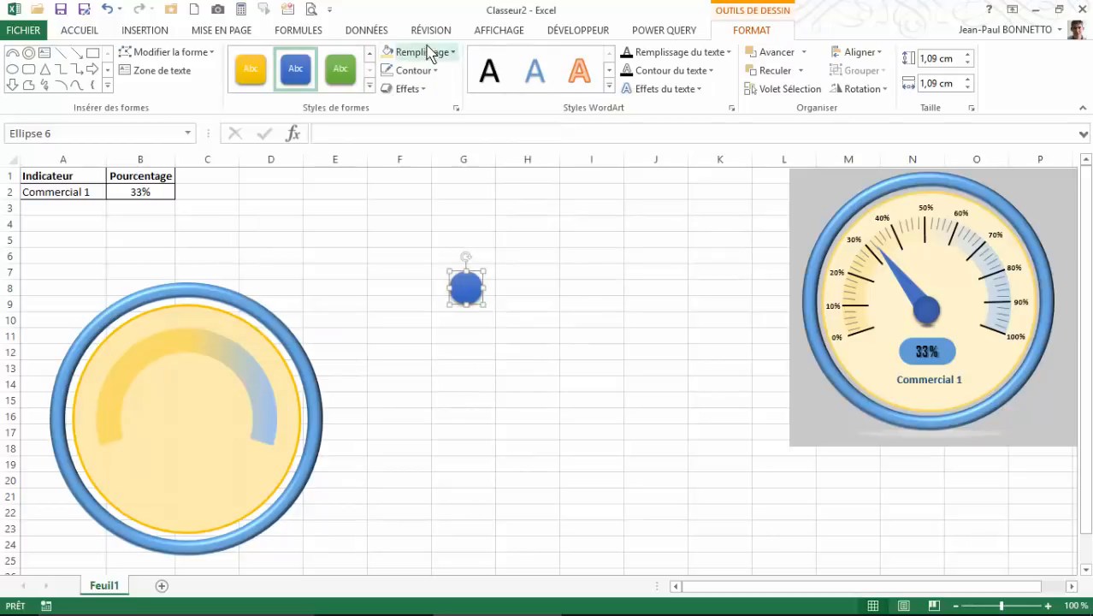
left_click(409, 88)
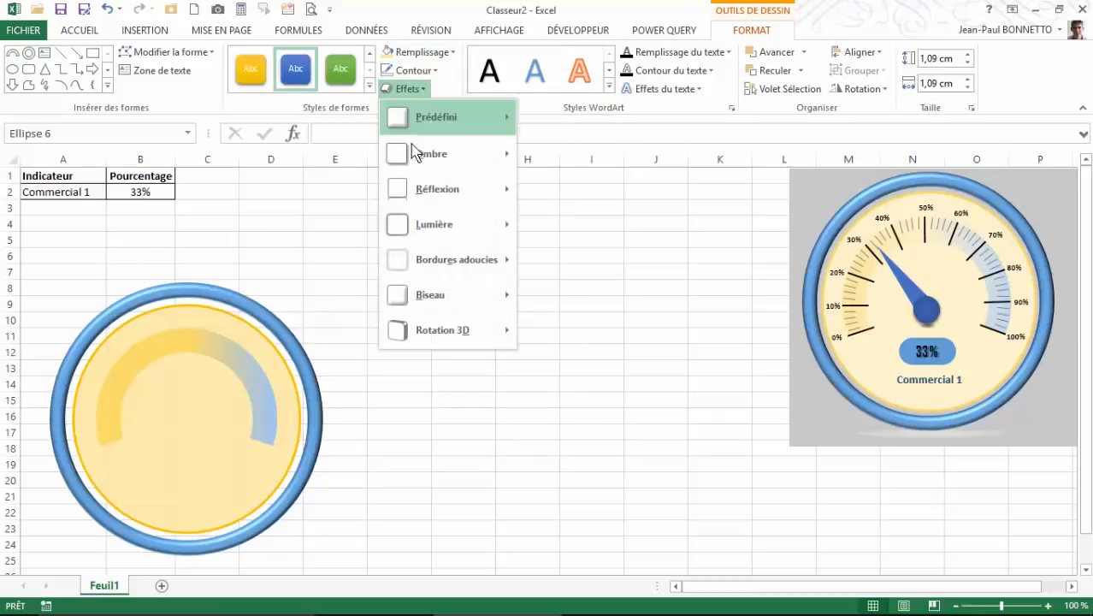
mouse_move(409, 152)
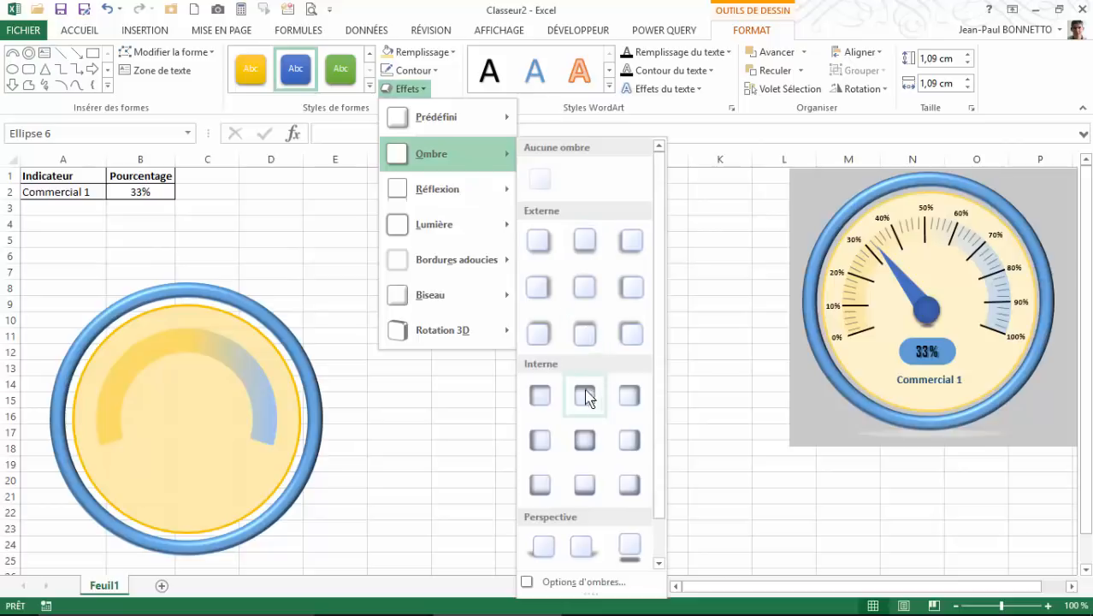
left_click(585, 291)
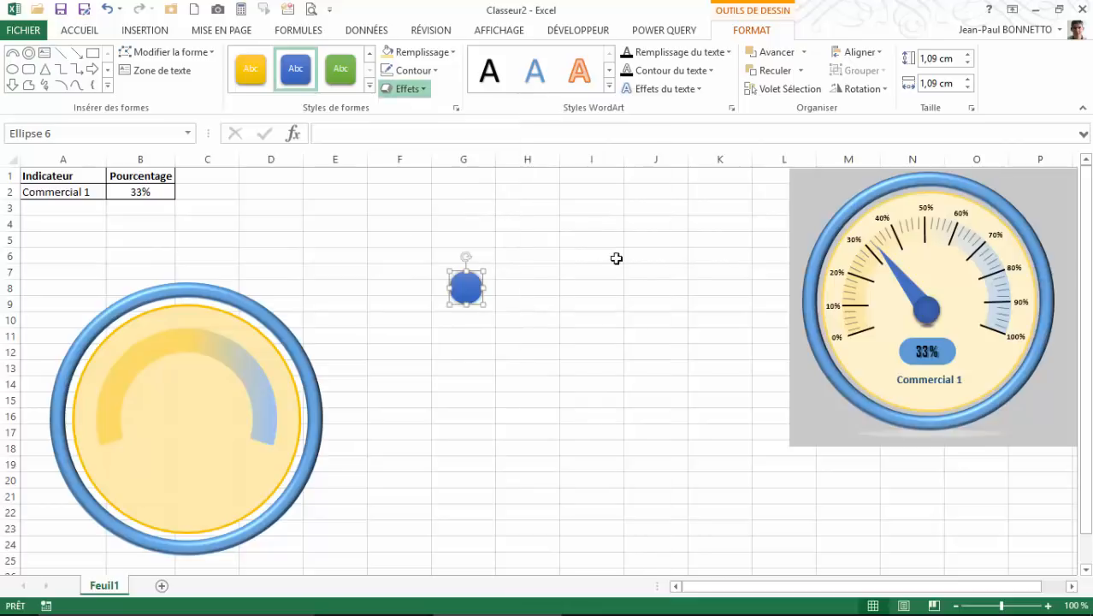
left_click(552, 269)
- Place the small circle on the dial and align it horizontally and vertically with the centre of the outer ring
left_click(467, 289)
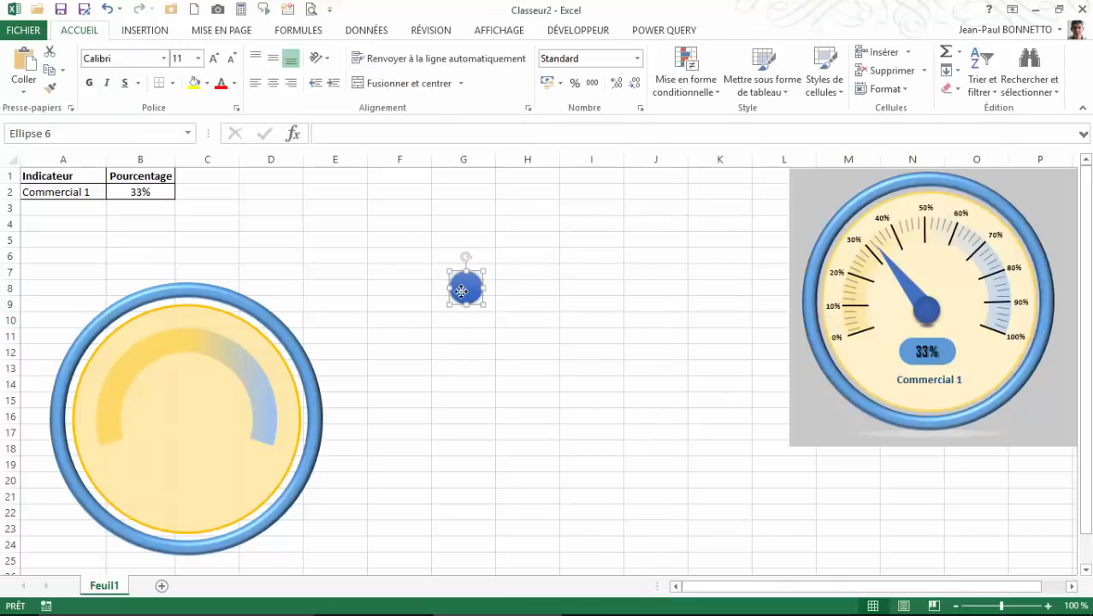
left_click_drag(461, 291, 184, 430)
left_click(219, 326, "ctrl")
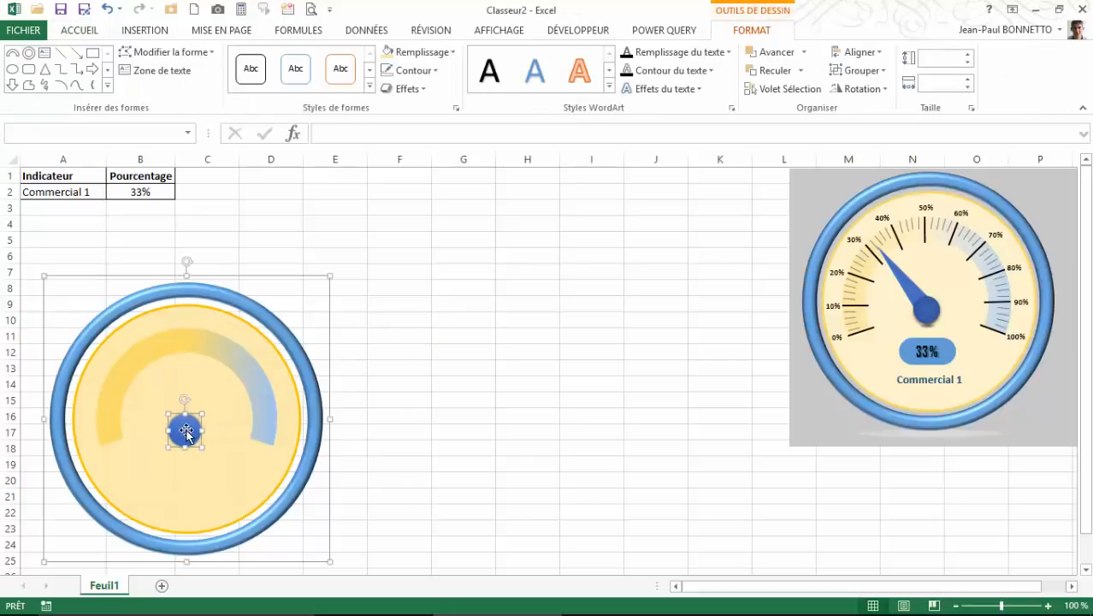
left_click(860, 52)
left_click(871, 90)
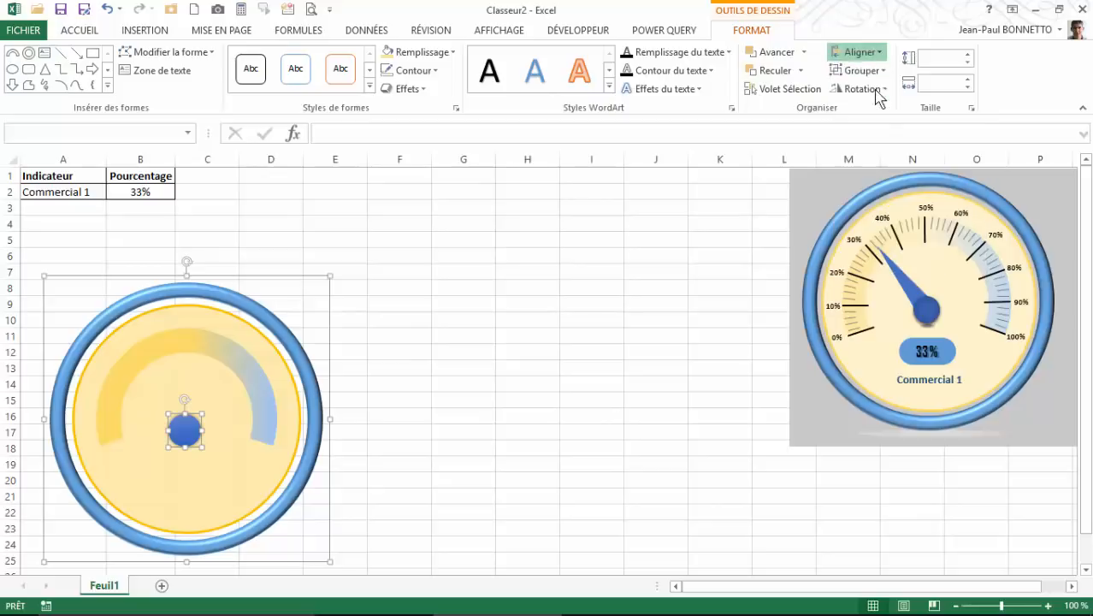
left_click(860, 52)
left_click(886, 150)
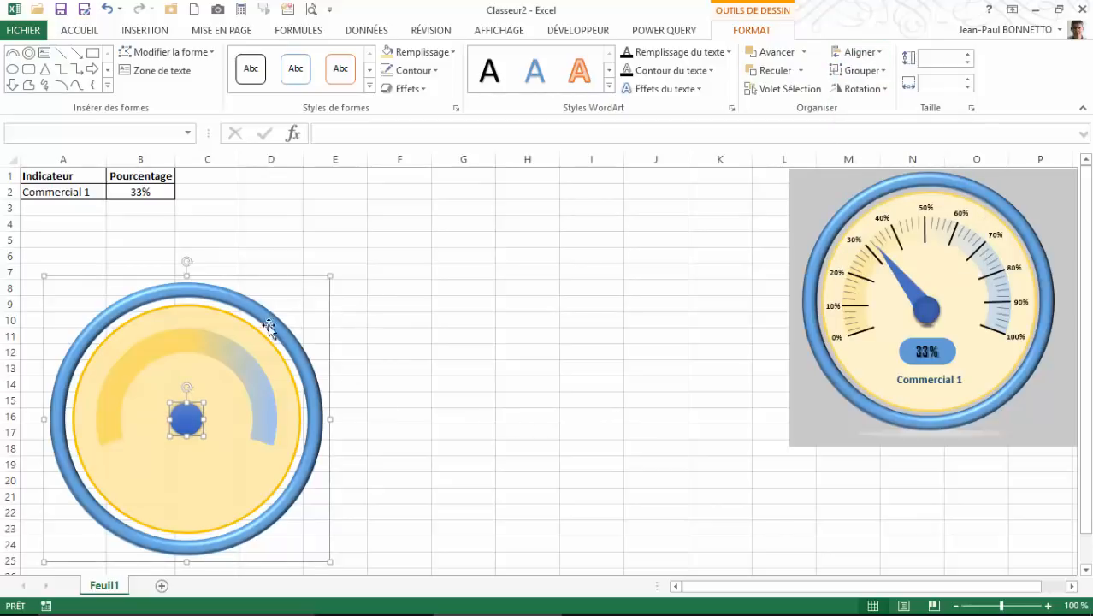
left_click(859, 70)
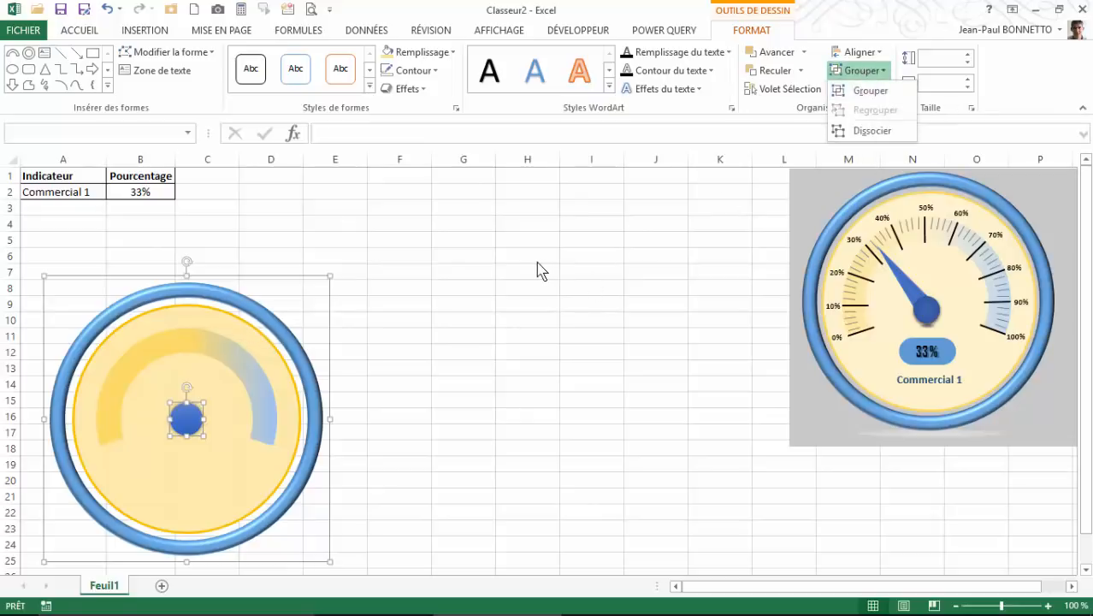
left_click(498, 282)
left_click(441, 305)
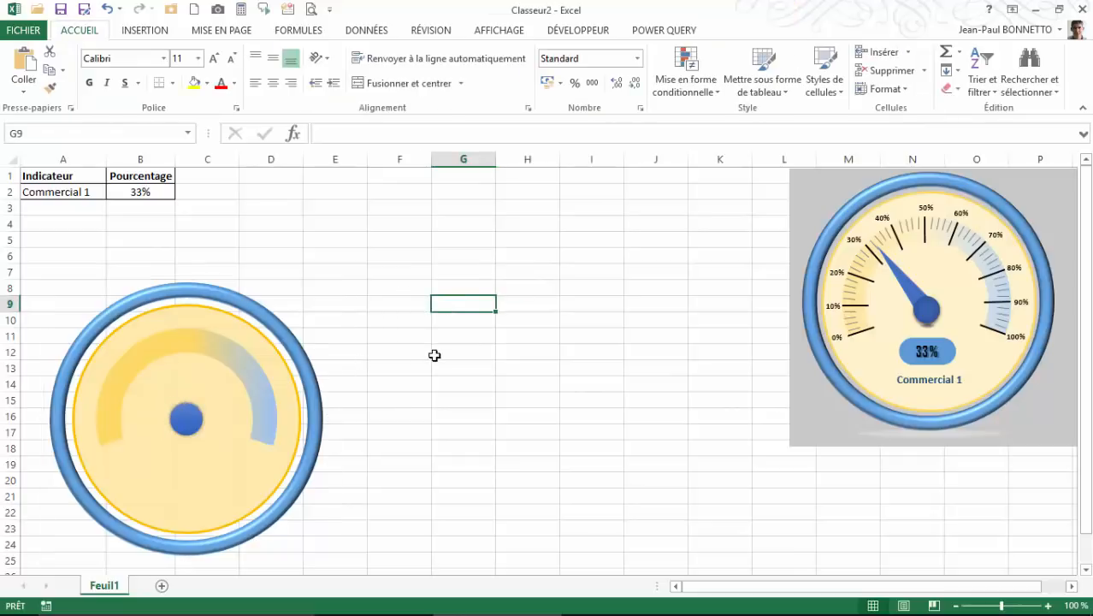
- Draw an isosceles triangle about 4.55 cm high and 2.22 cm wide beside the dial and rotate its tip towards the lower left
left_click(512, 262)
left_click(146, 31)
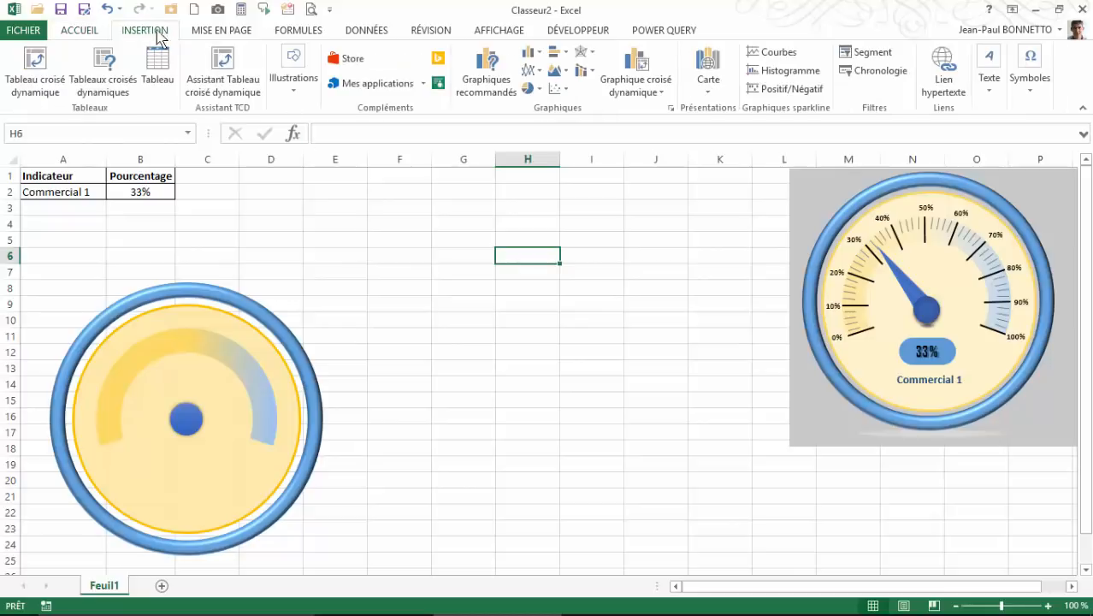
left_click(294, 85)
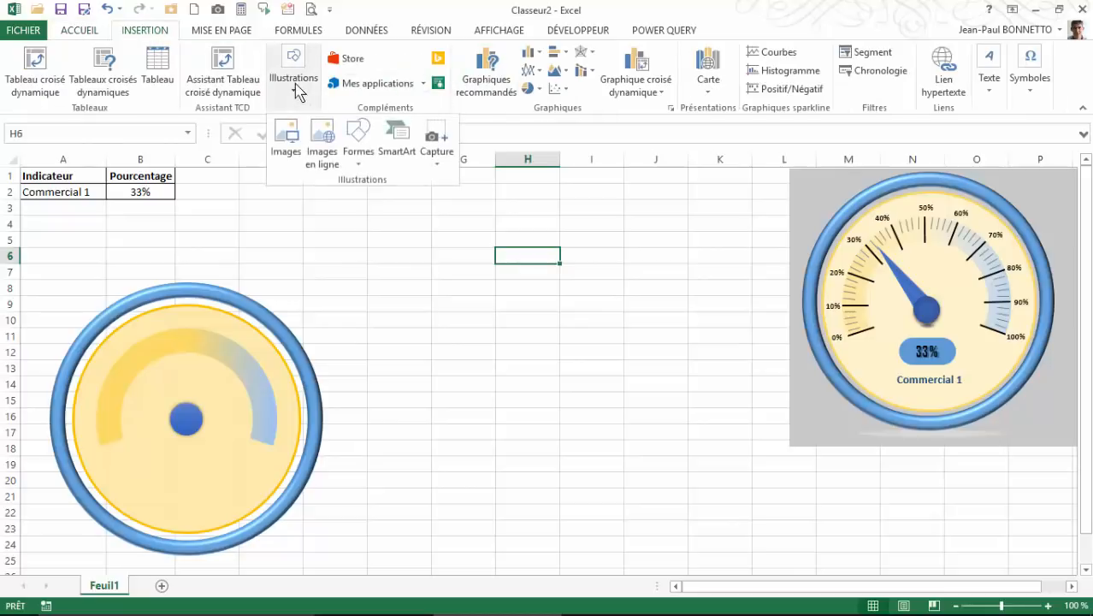
left_click(359, 161)
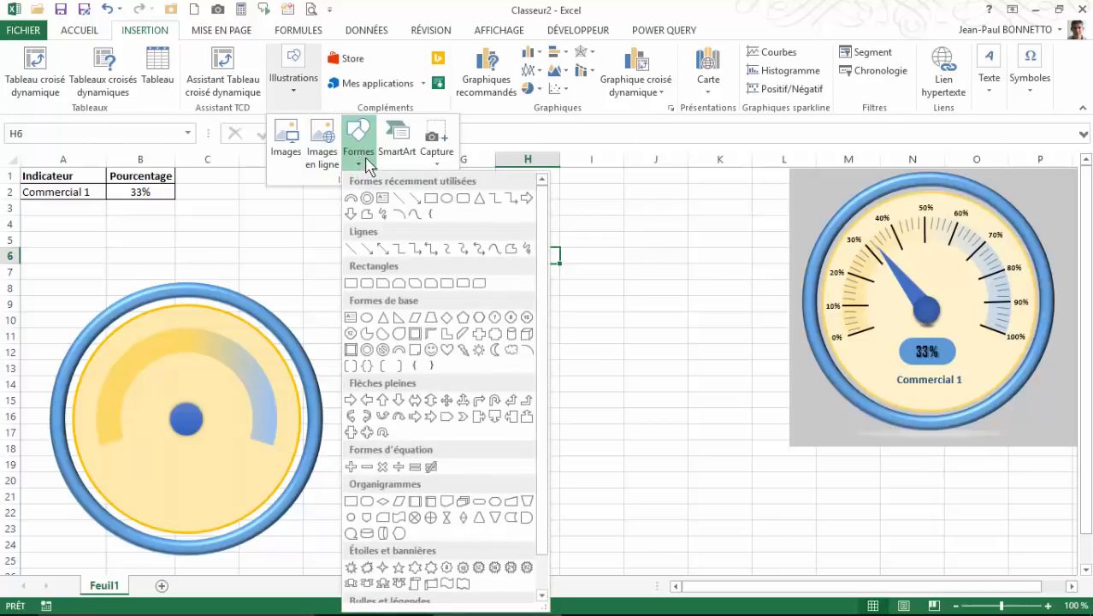
left_click(380, 319)
mouse_move(410, 279)
left_mouse_down()
mouse_move(486, 359)
mouse_move(505, 398)
mouse_move(498, 420)
mouse_move(479, 419)
left_mouse_up()
left_click_drag(445, 267, 400, 385)
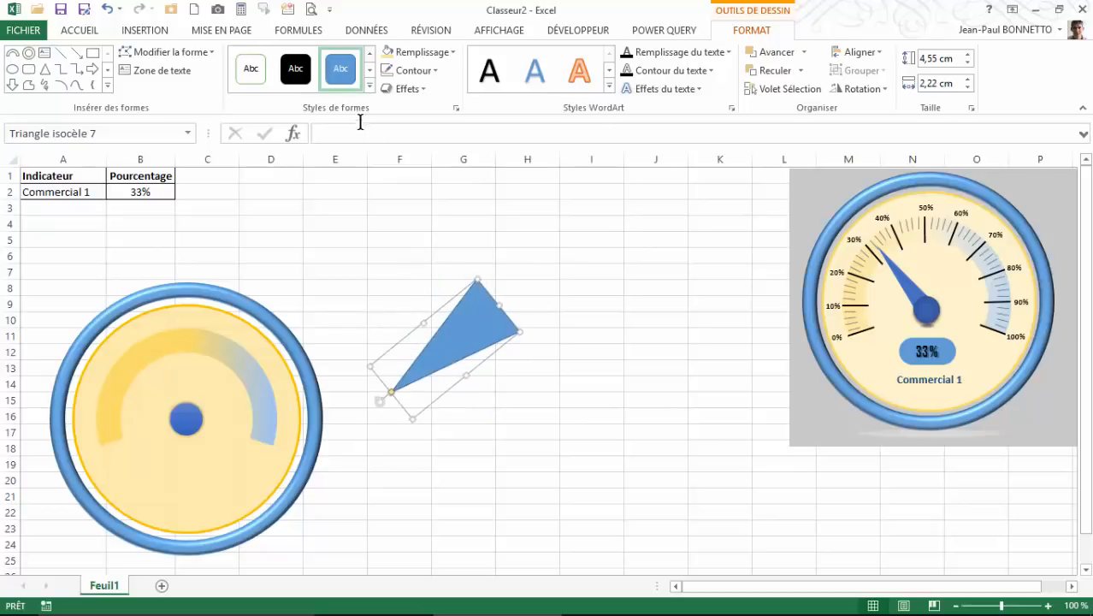
- Give the triangle the intense dark-blue shape style and narrow it to about 1.9 cm over the dial
left_click(369, 86)
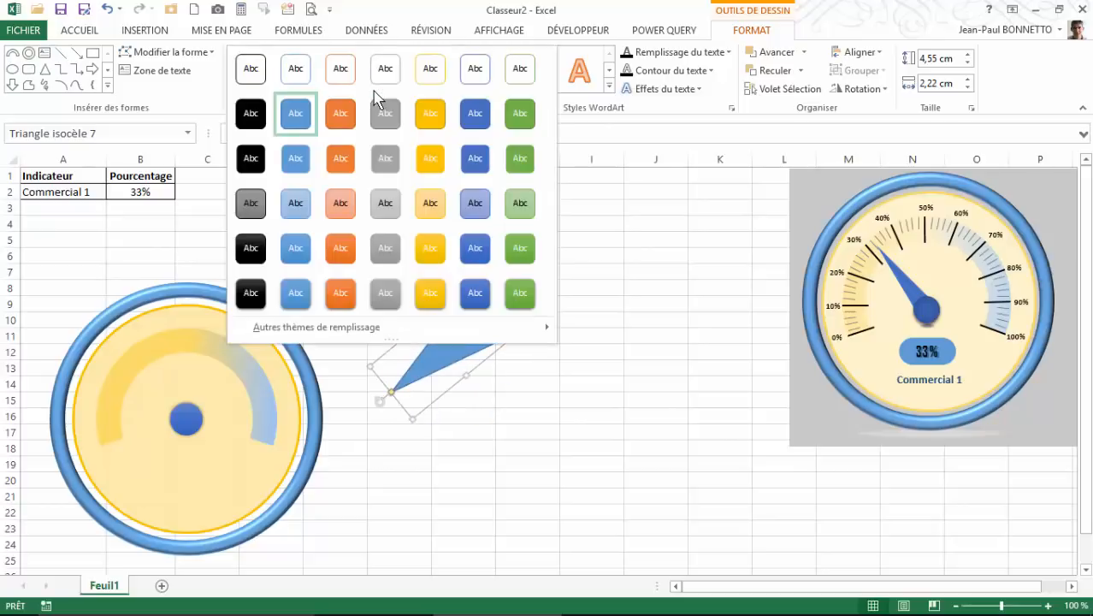
left_click(472, 295)
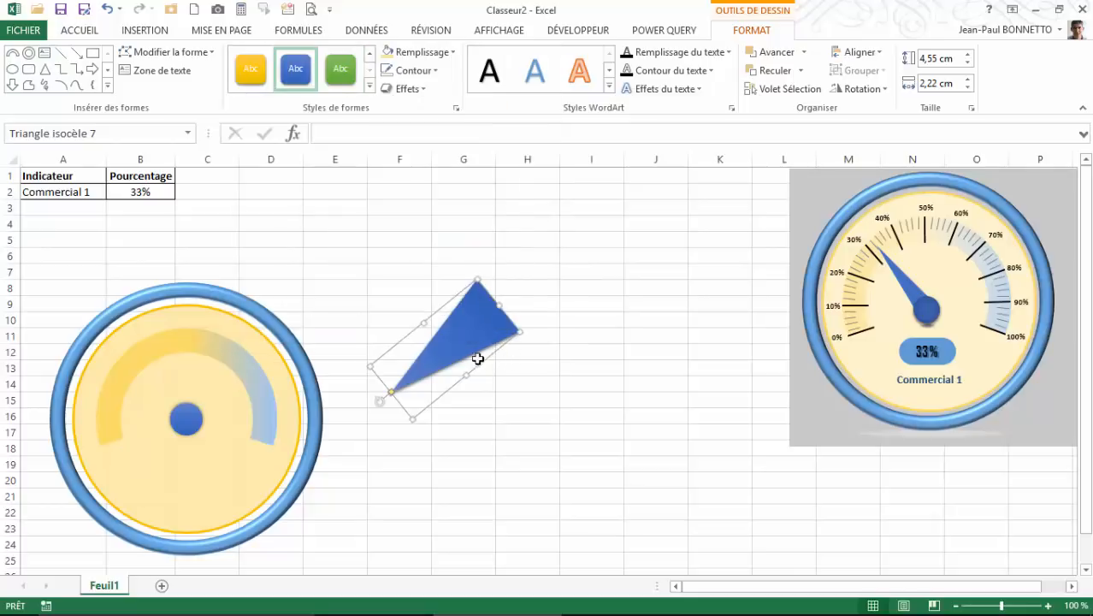
left_click_drag(478, 332, 213, 386)
left_click_drag(202, 431, 195, 418)
- Tilt the triangle slightly closer to horizontal and move it back to the empty cells beside the dial
left_click_drag(201, 381, 192, 388)
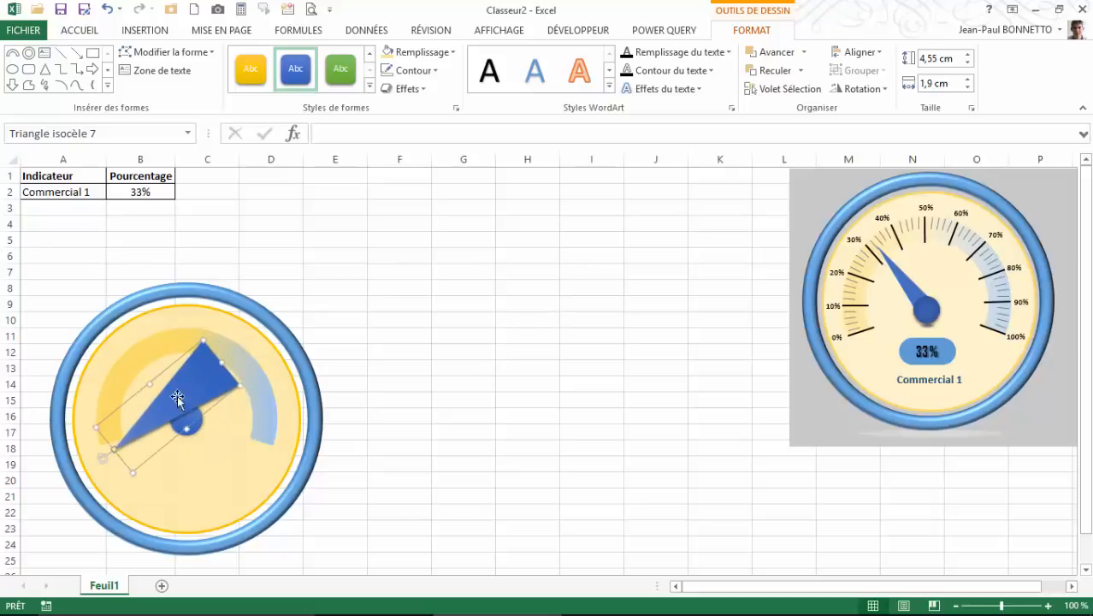
left_click_drag(101, 460, 102, 444)
left_click_drag(209, 409, 530, 371)
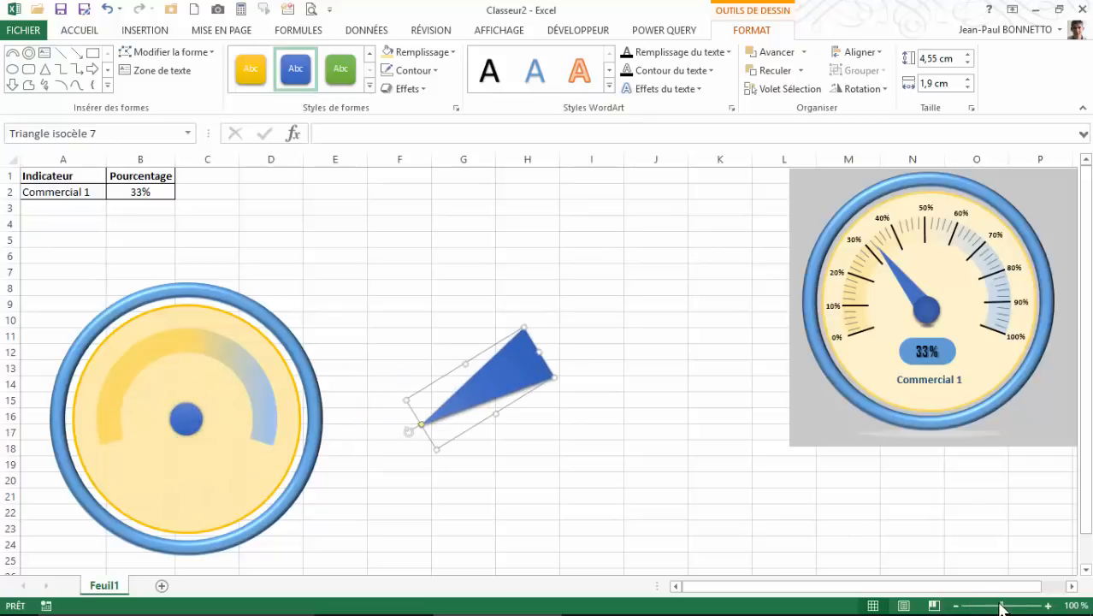
left_click_drag(1001, 606, 1009, 606)
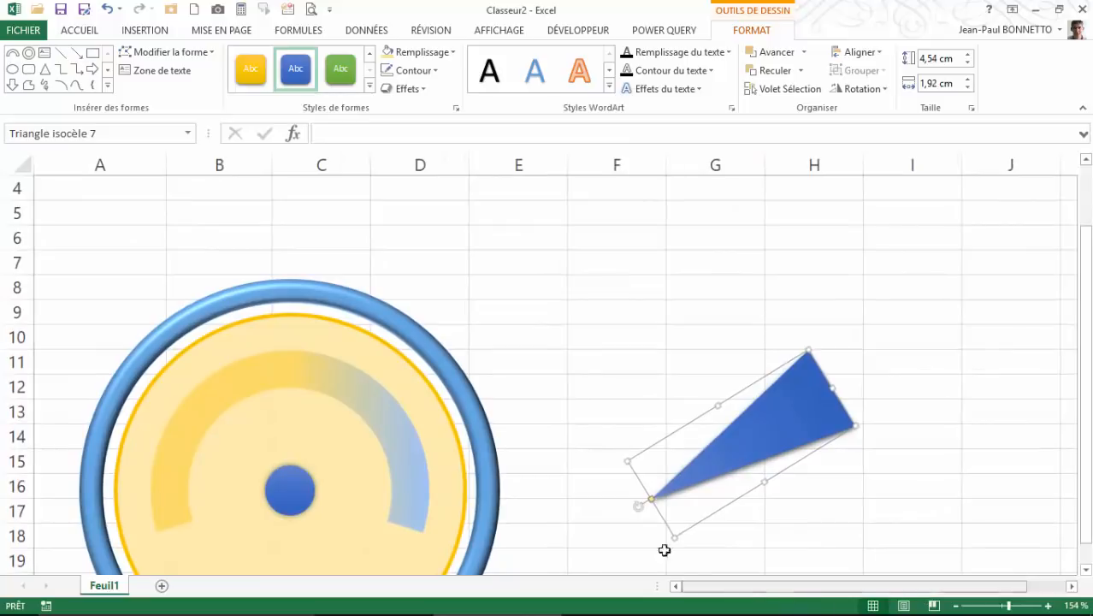
- Select the ring and dial group together with the arc and hub circle, and move them to columns C to G
left_click(68, 261)
left_click(315, 294)
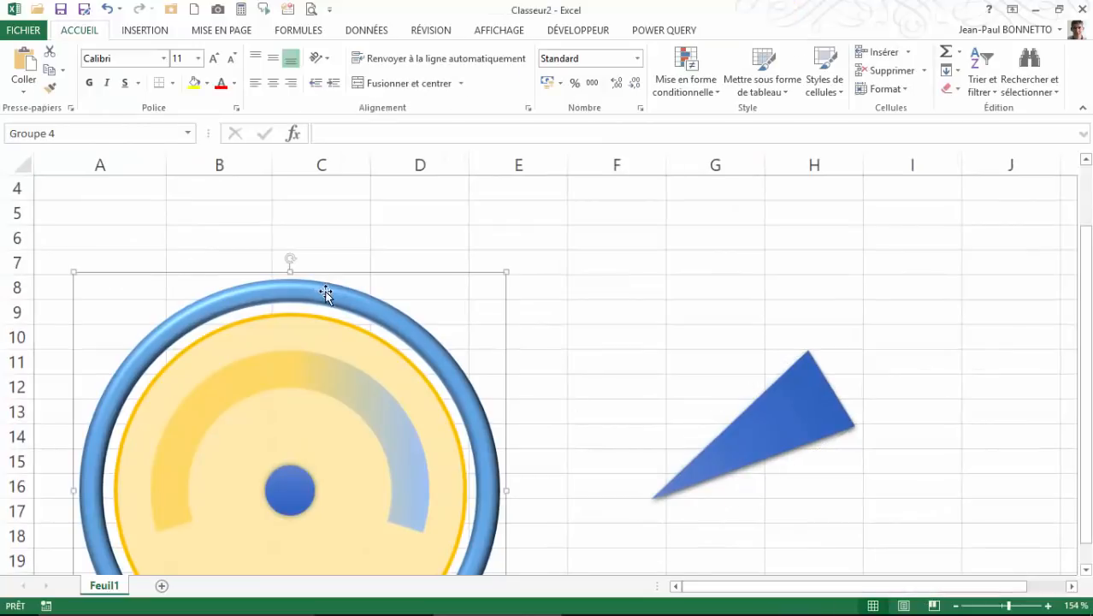
left_click(303, 361)
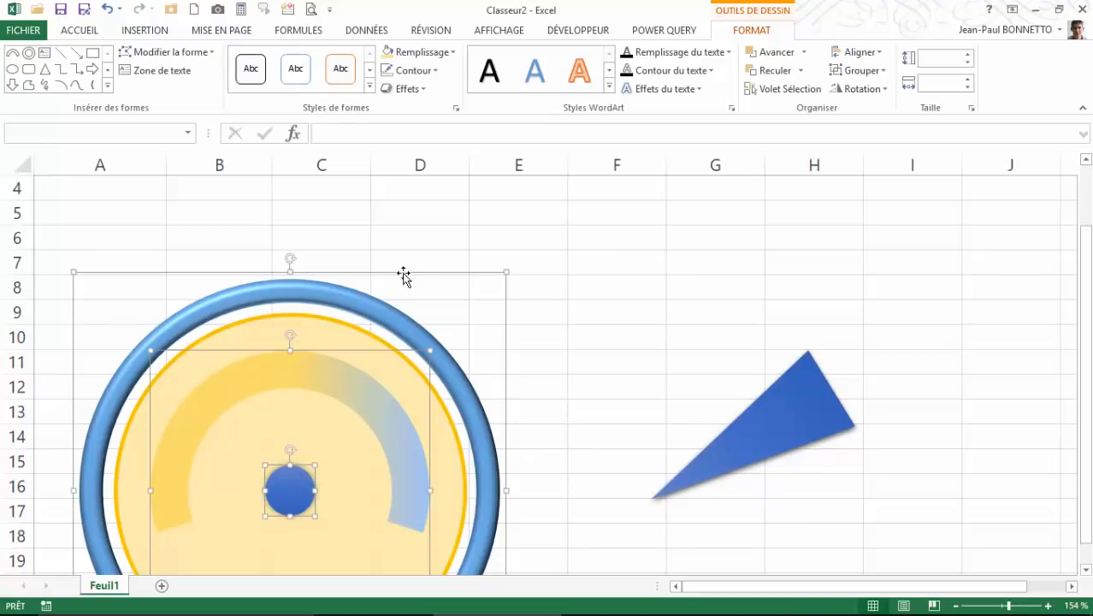
left_click_drag(412, 273, 667, 188)
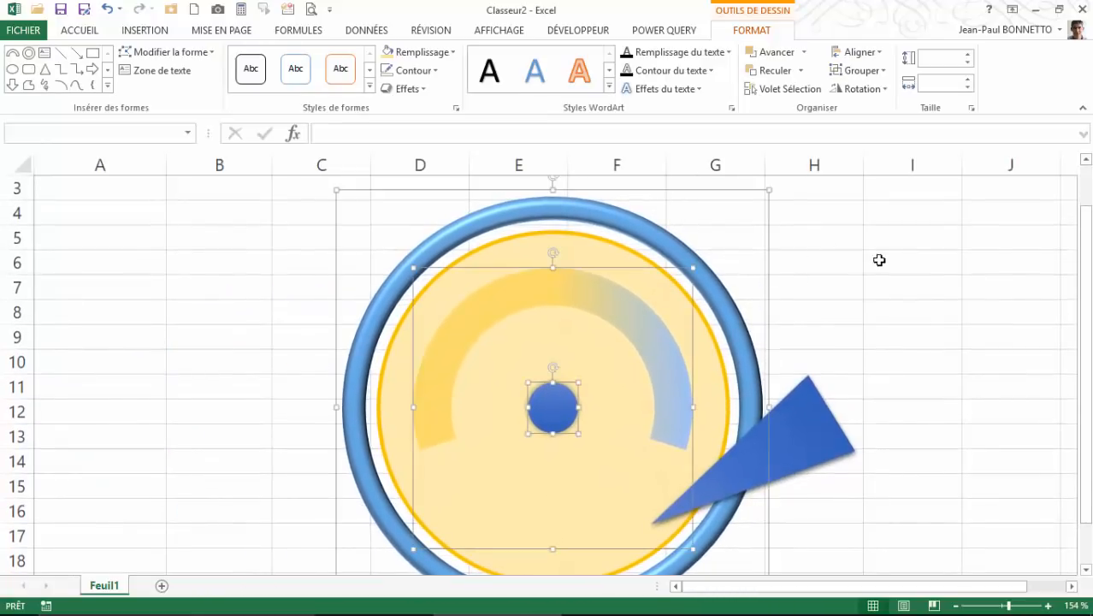
left_click(908, 259)
- Place the triangle over the dial, shrink it to about 3.06 cm high and 0.78 cm wide, with its base on the hub
left_click_drag(793, 439, 550, 389)
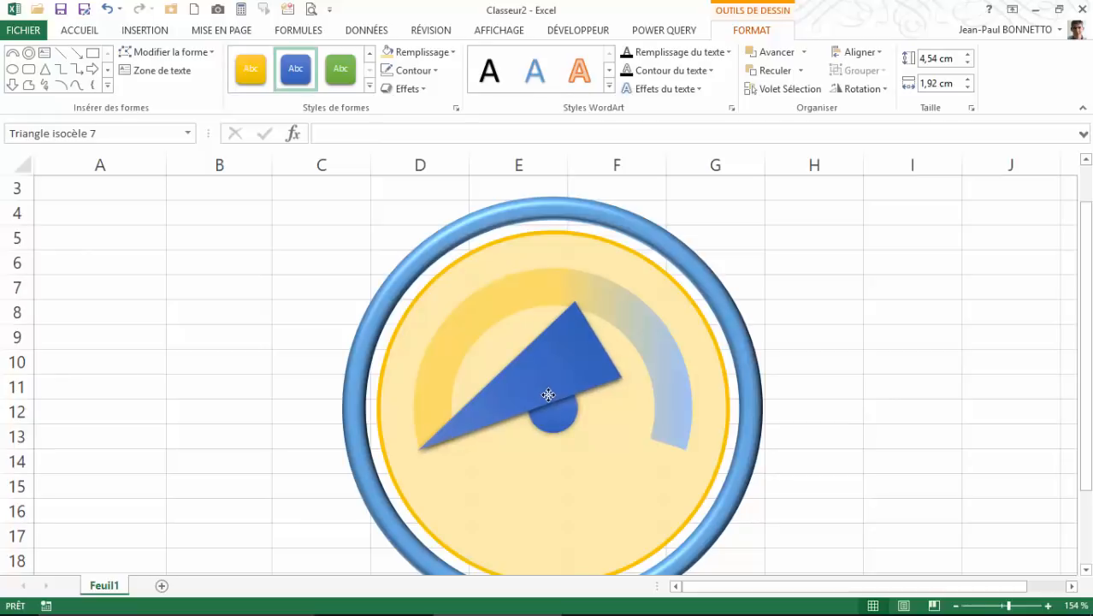
left_click_drag(484, 356, 499, 379)
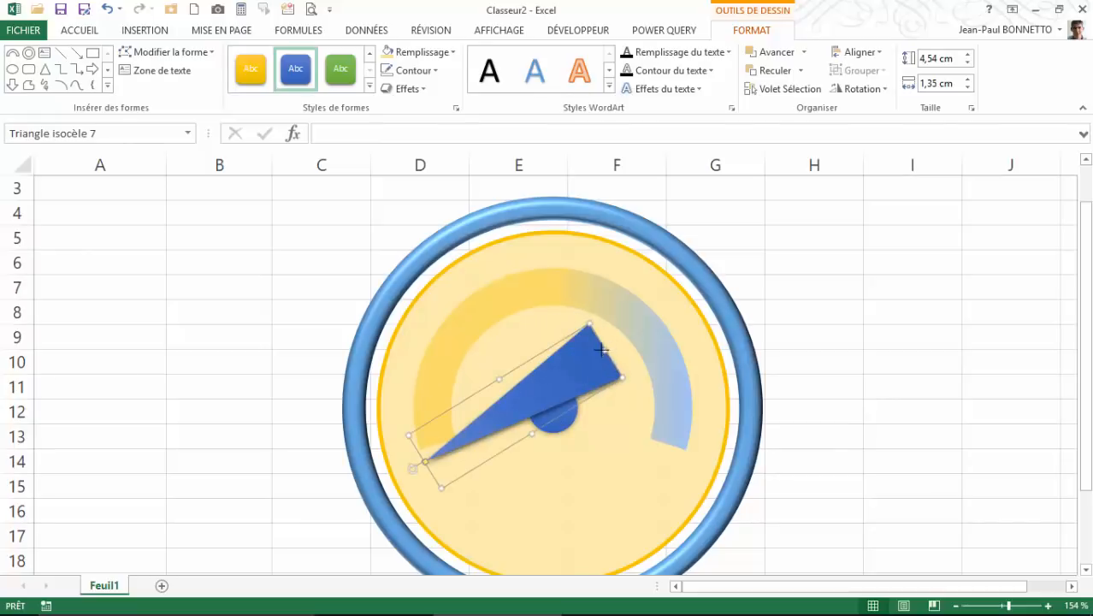
left_click_drag(601, 350, 550, 392)
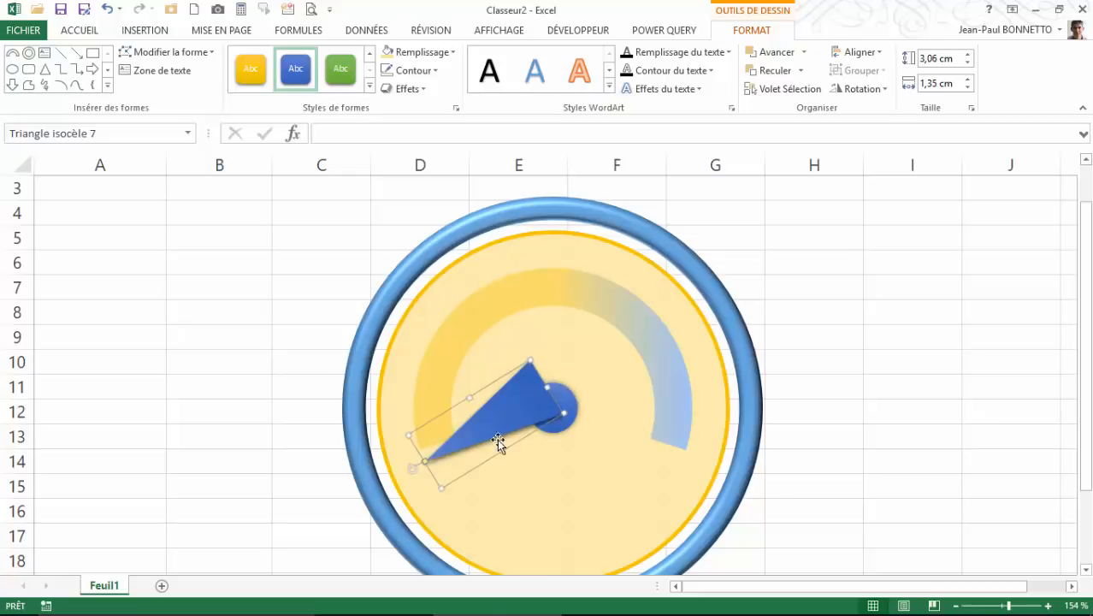
left_click_drag(503, 451, 548, 426)
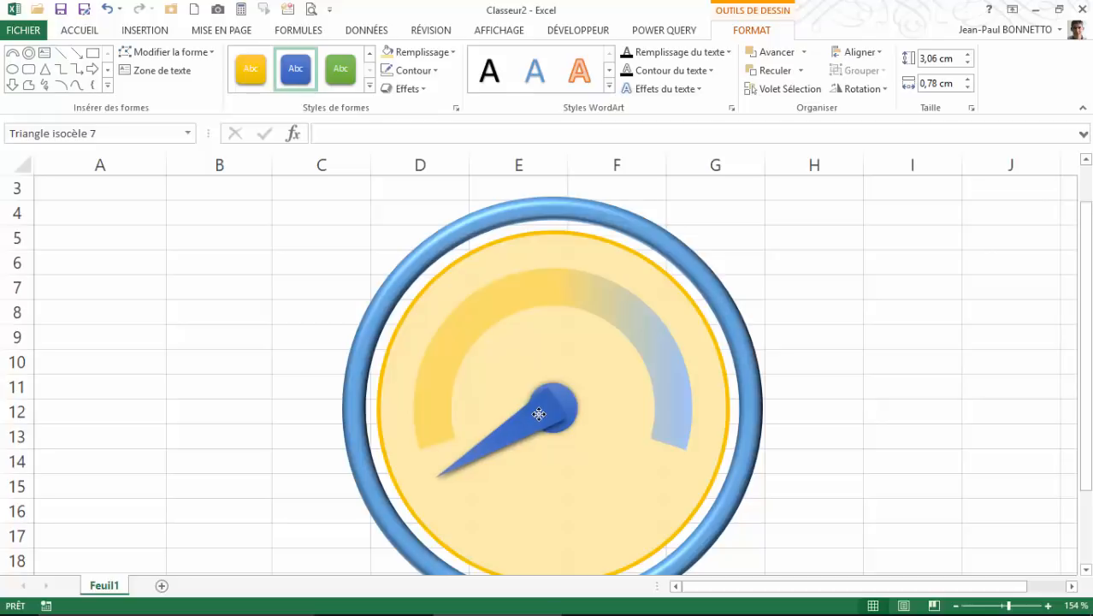
- Tilt the triangle closer to horizontal so its tip meets the arc's lower-left end while its base stays on the hub
mouse_move(423, 478)
left_mouse_down()
mouse_move(421, 459)
mouse_move(418, 471)
left_mouse_up()
left_click_drag(533, 437, 555, 400)
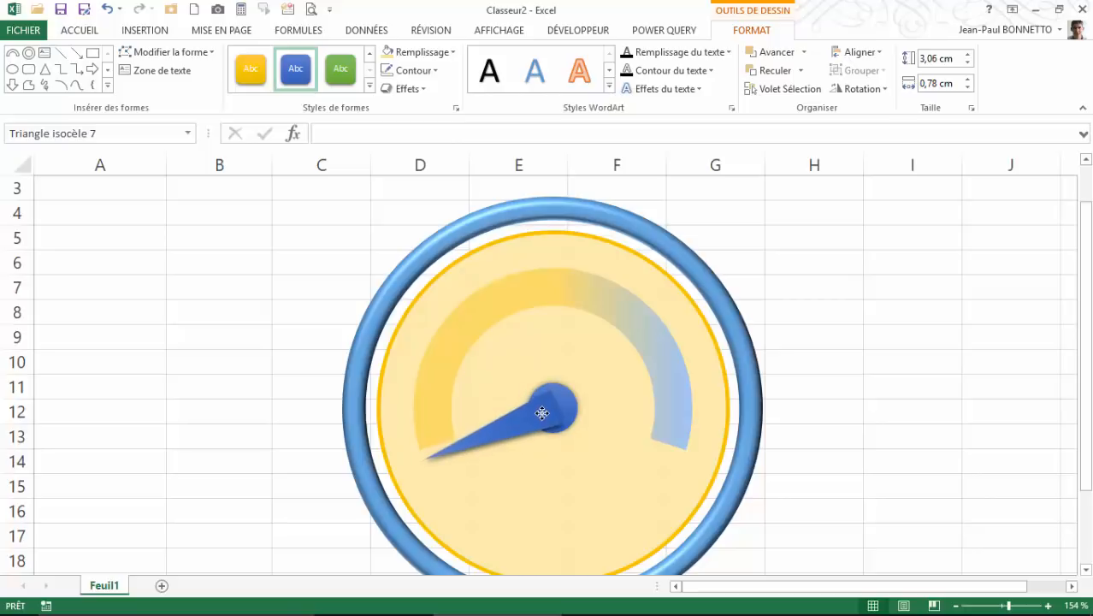
left_click_drag(411, 462, 414, 452)
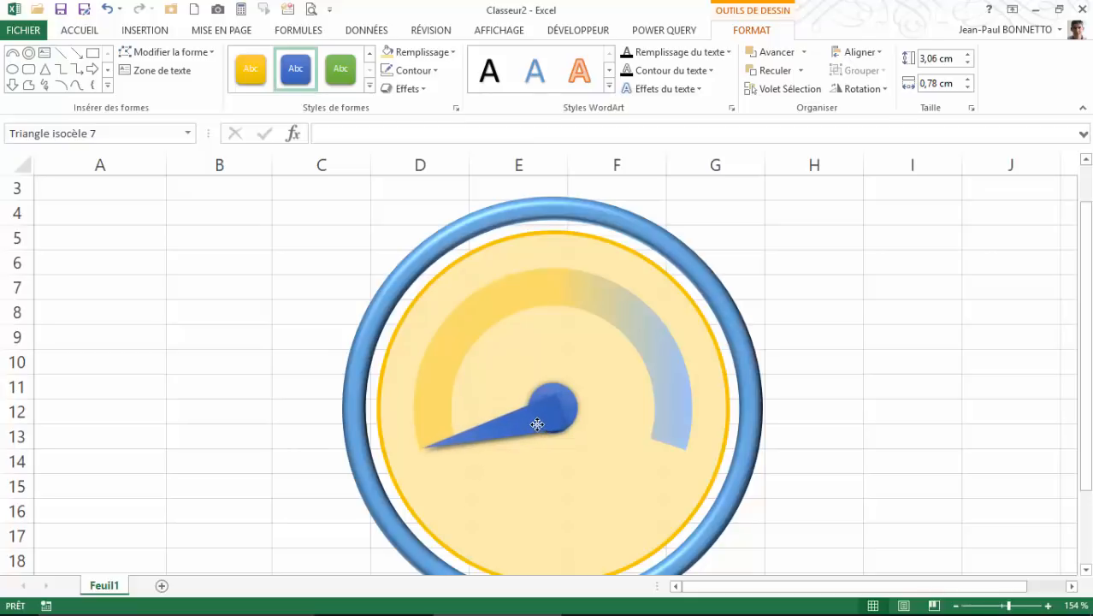
left_click_drag(537, 425, 538, 422)
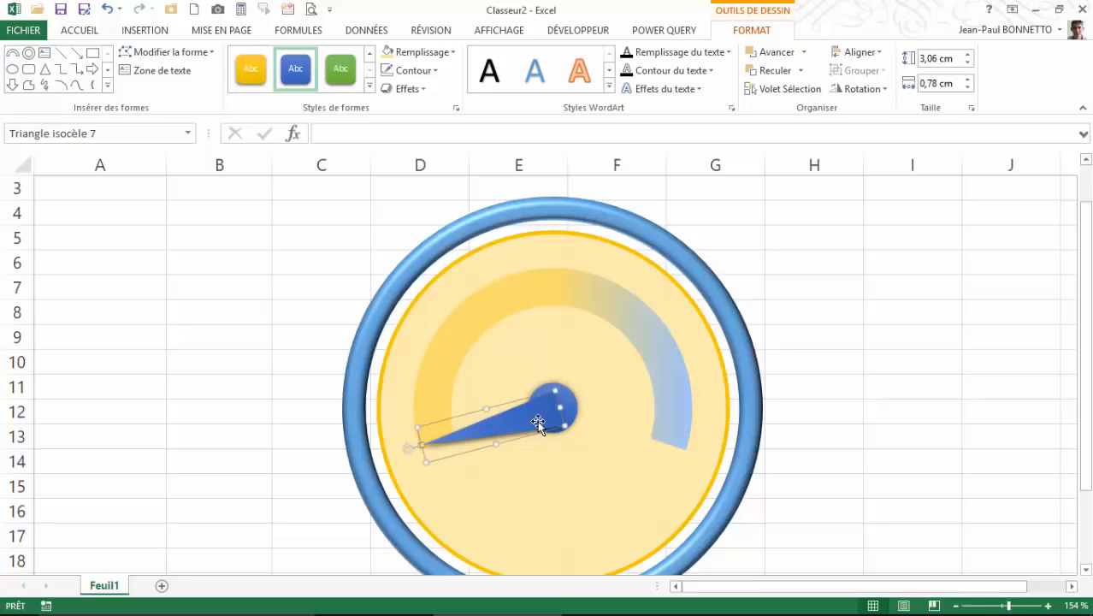
- Fine-tune the needle triangle's tilt and position between the hub and the arc's start, and send it behind the hub circle
left_click(412, 447)
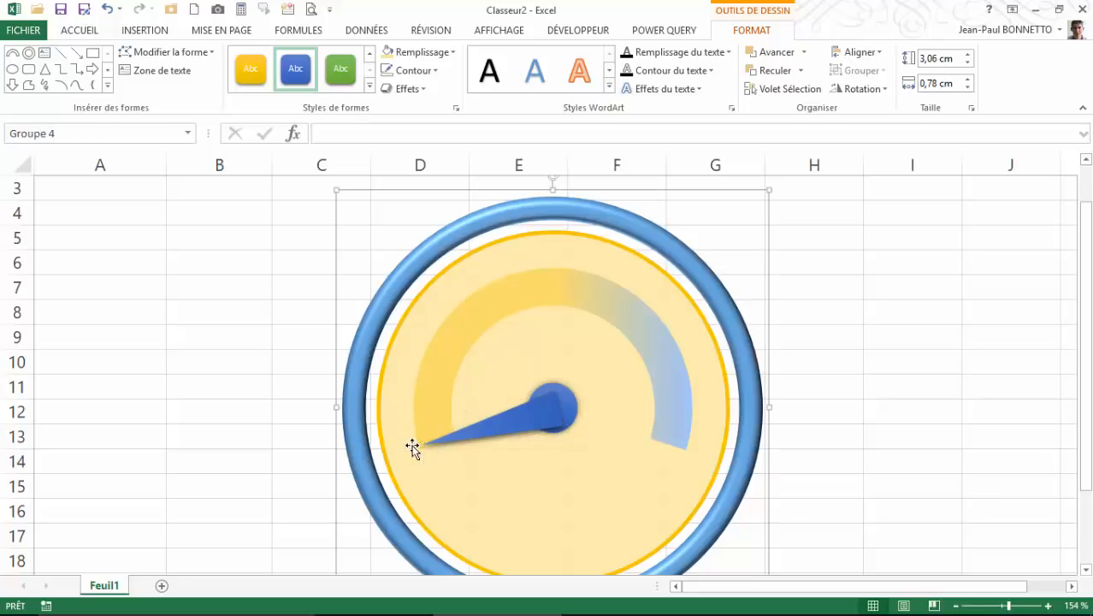
left_click(547, 420)
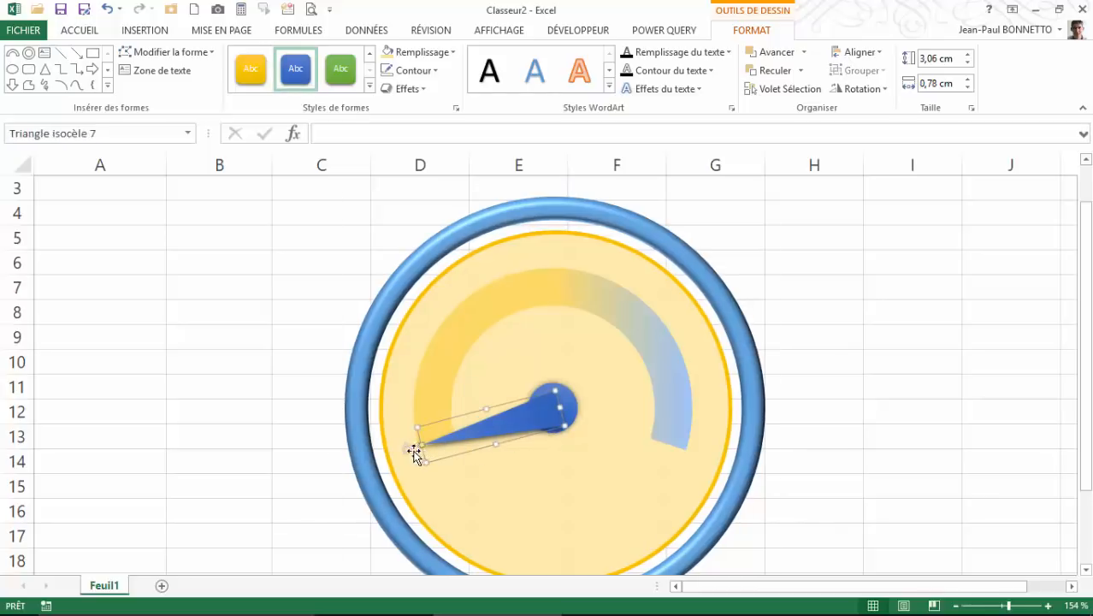
left_click_drag(409, 452, 411, 452)
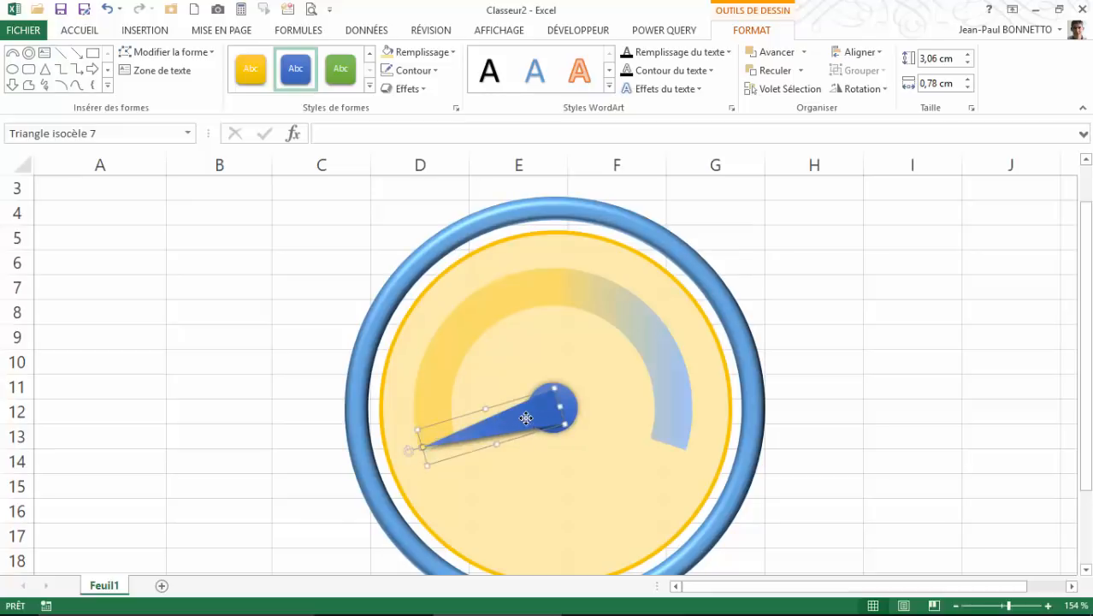
left_click_drag(525, 419, 524, 419)
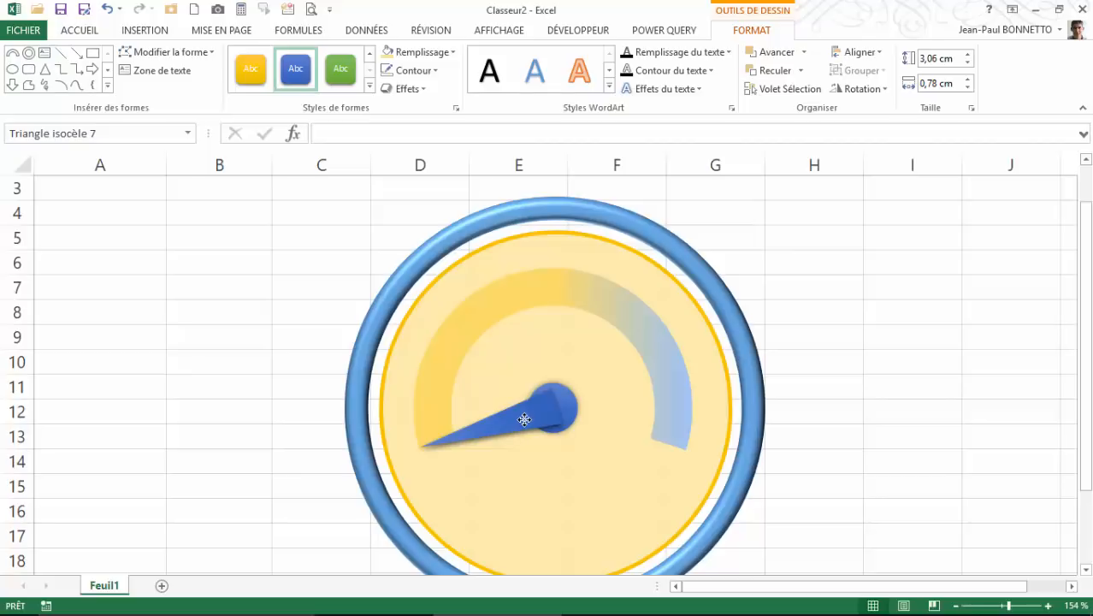
left_click(524, 419)
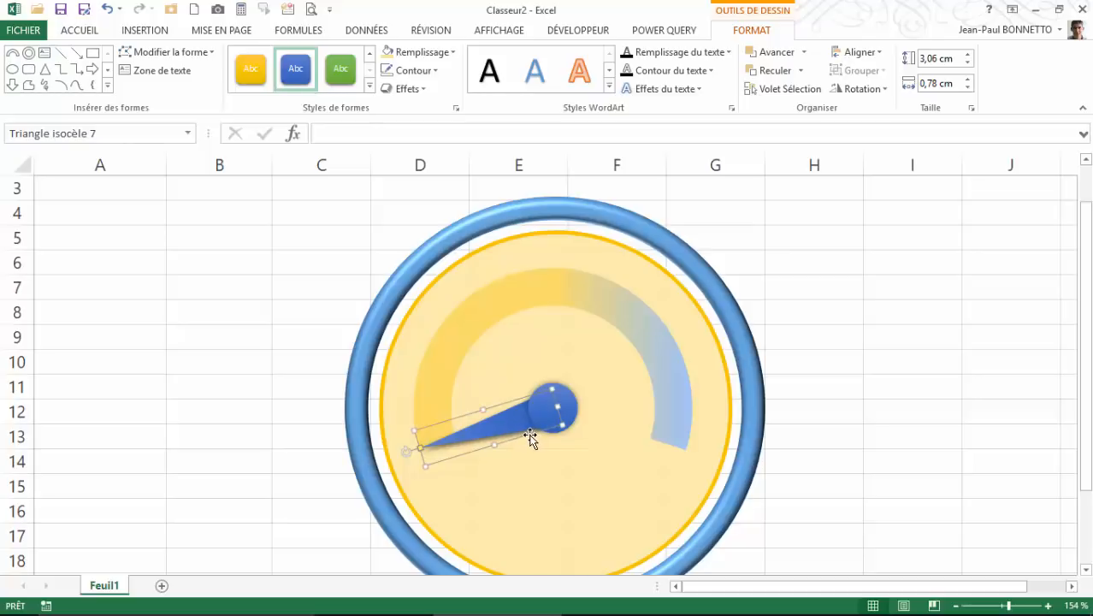
- Duplicate the needle, move both triangles beside the dial, and turn the copy to point the opposite way, base against base
left_click_drag(533, 429, 856, 421)
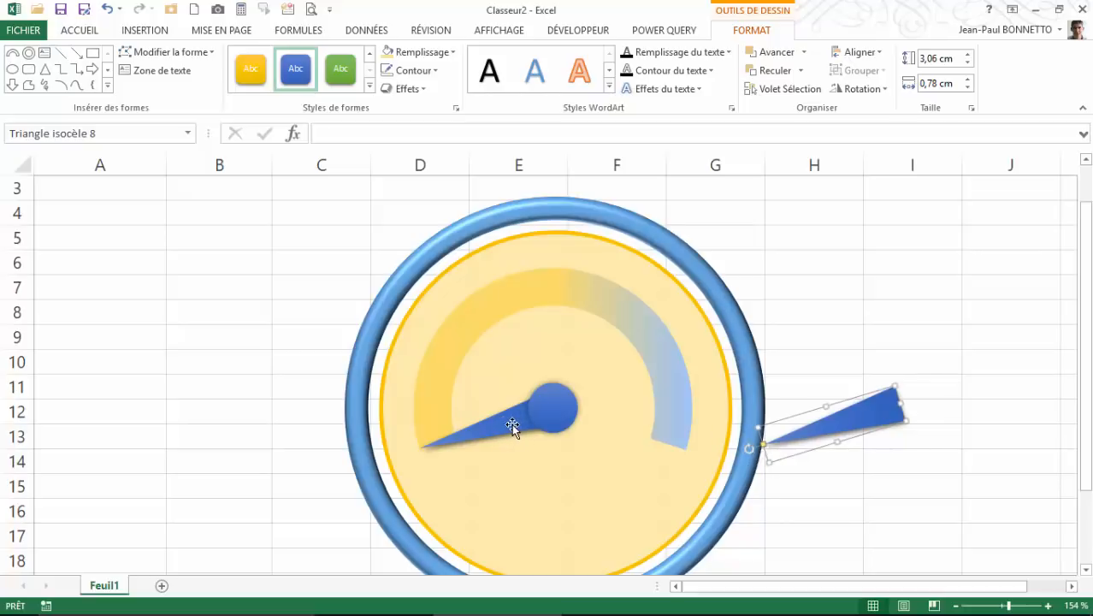
left_click_drag(511, 424, 861, 330)
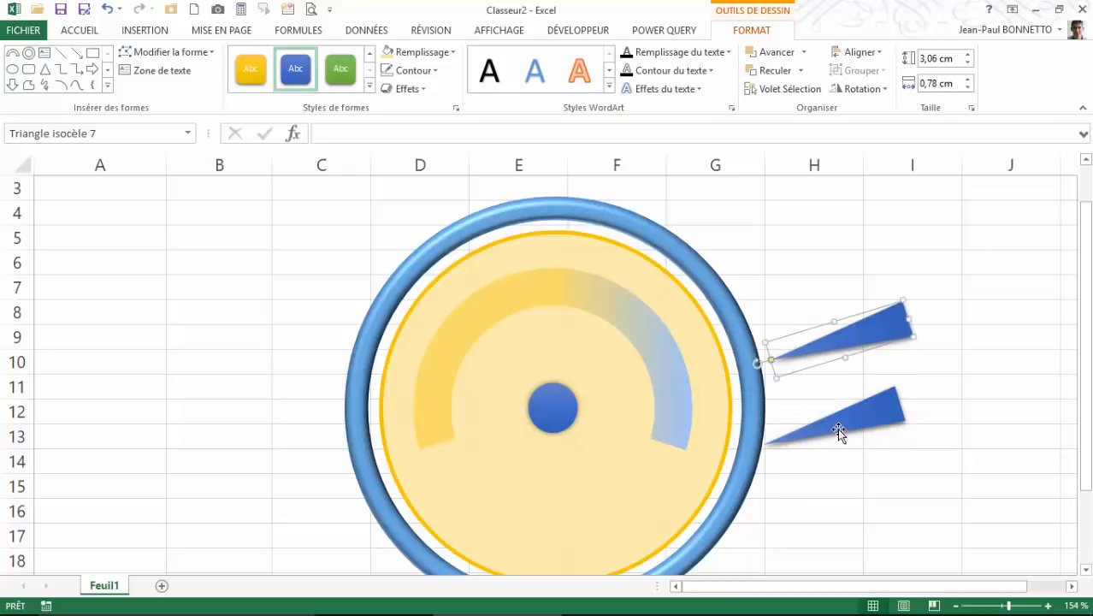
left_click(839, 432)
left_click_drag(753, 447, 926, 381)
left_click_drag(826, 427, 969, 296)
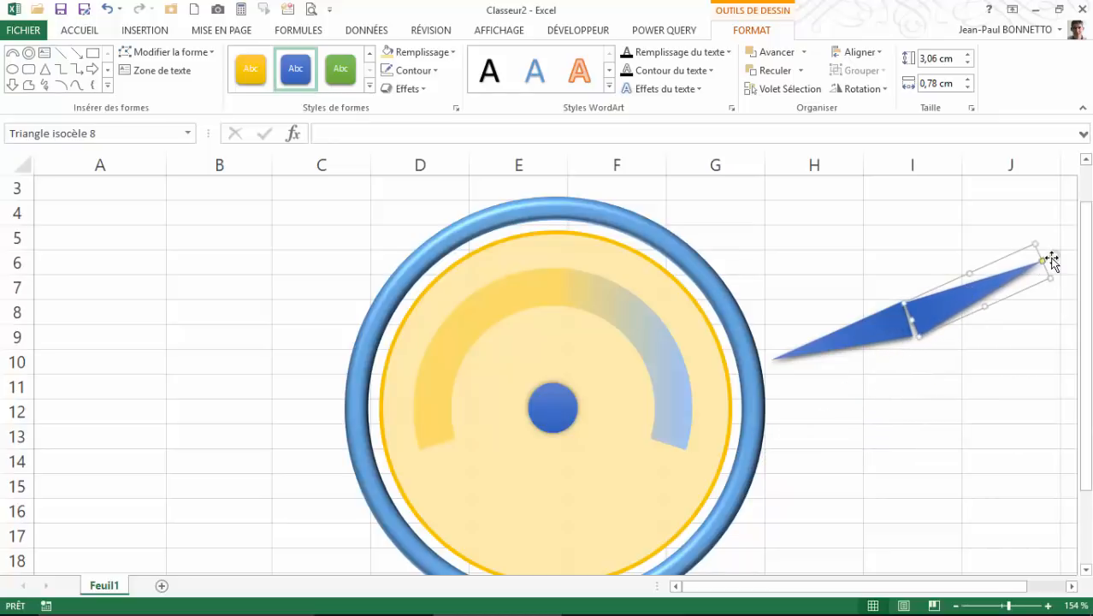
- Fine-tune the copied triangle's rotation and position so both bases match and the two triangles form one straight diamond
left_click_drag(1053, 262, 1053, 264)
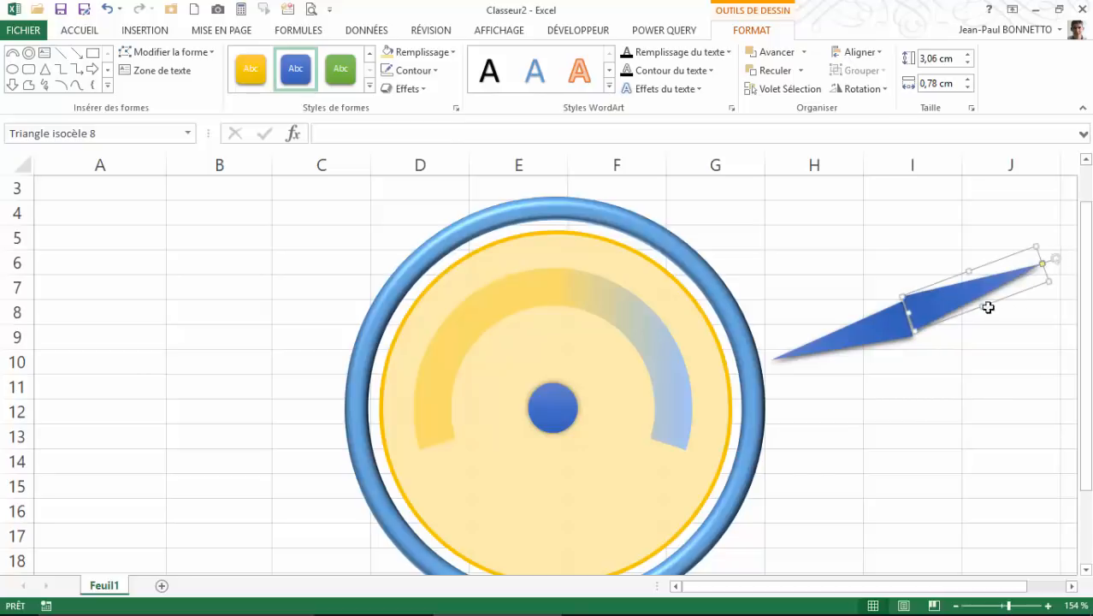
left_click_drag(971, 295, 969, 295)
left_click_drag(1055, 266, 1047, 275)
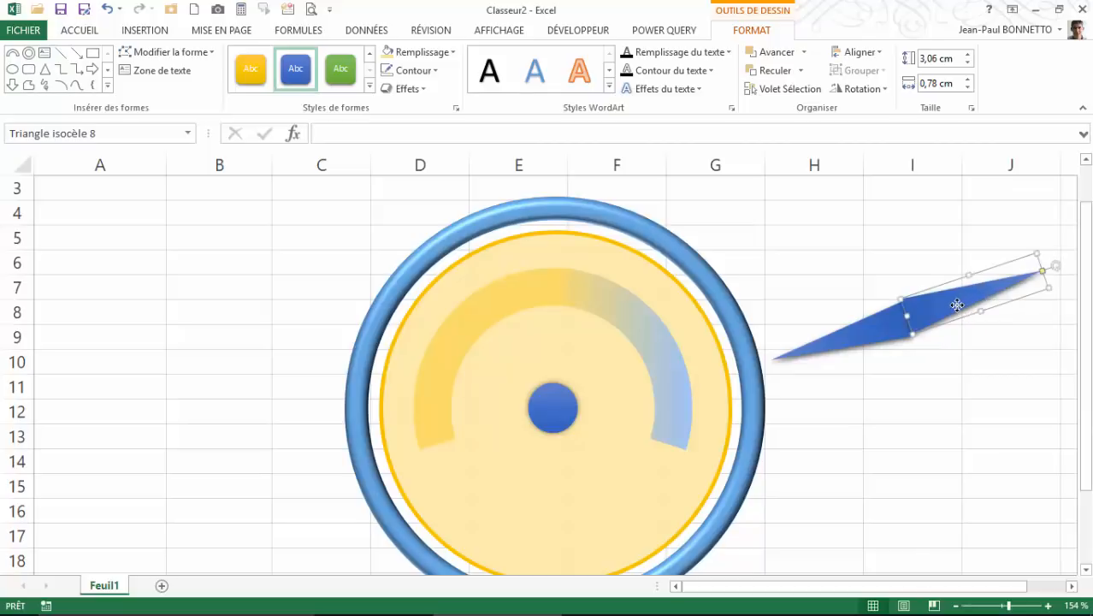
left_click_drag(954, 305, 959, 306)
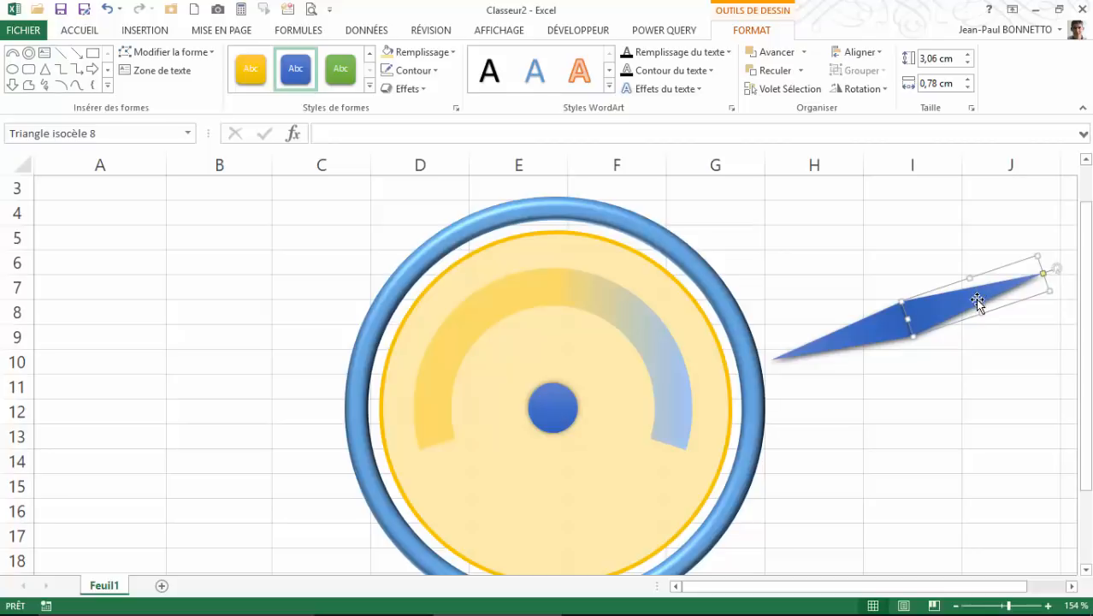
left_click(971, 361)
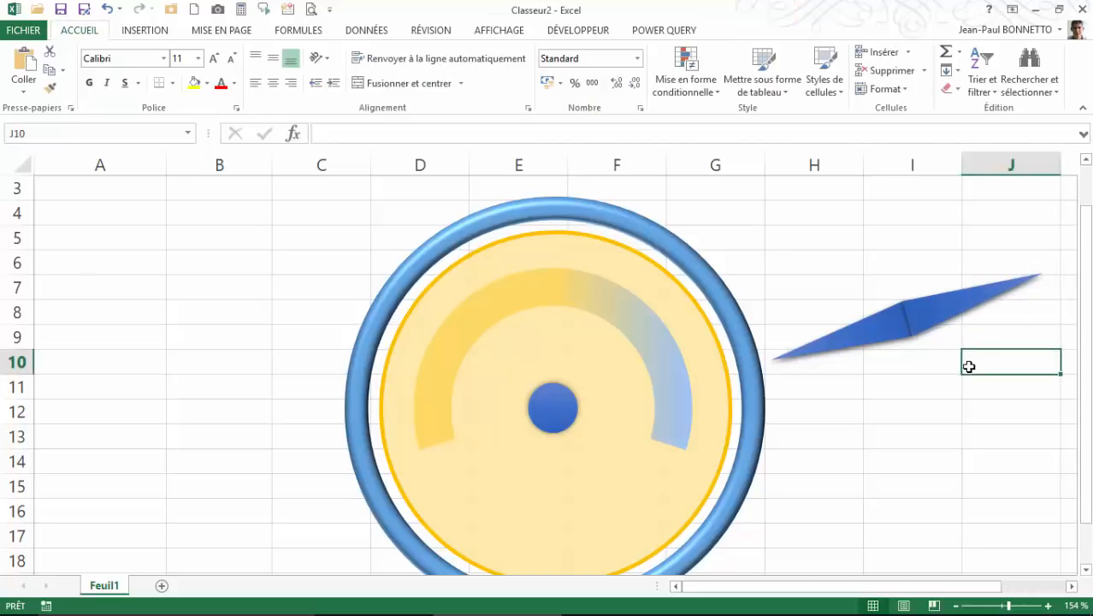
- Select both needle triangles and group them into one object
left_click(924, 318)
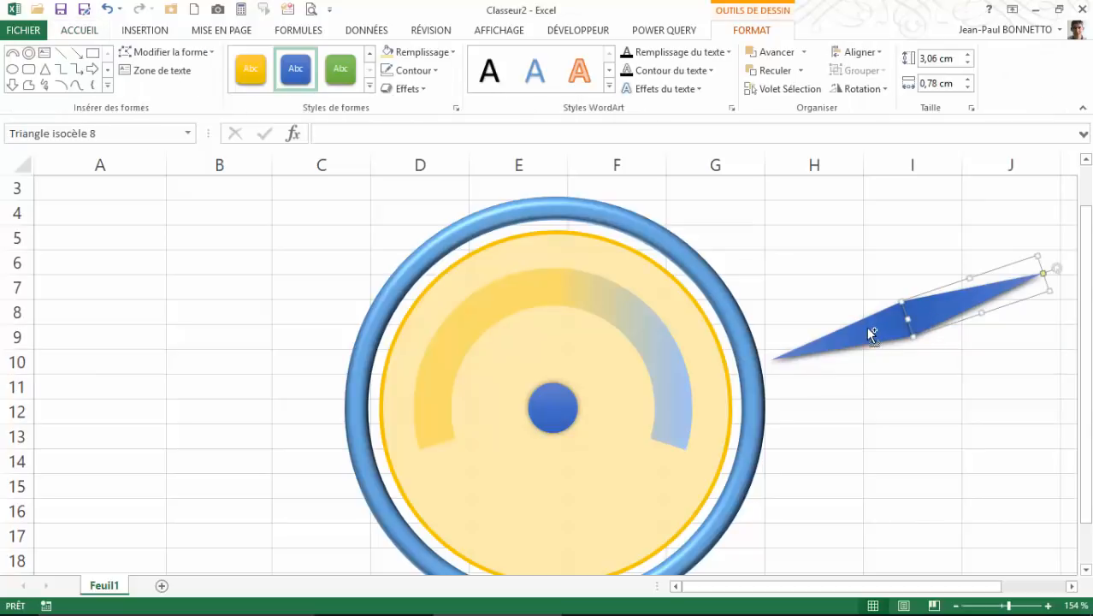
left_click(863, 70)
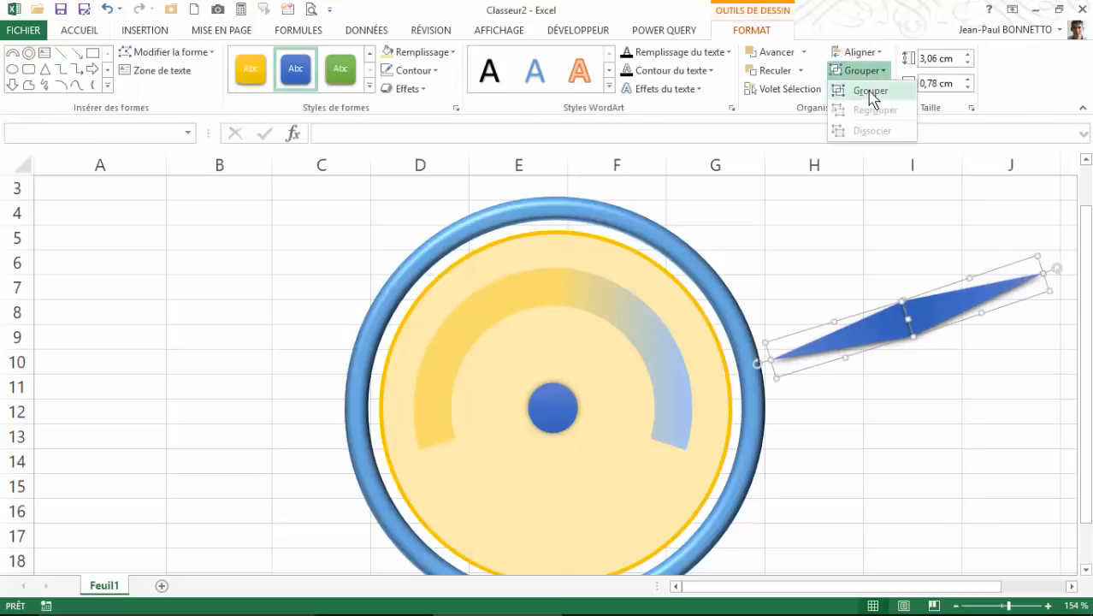
left_click(871, 91)
- Remove the fill of the upper-right triangle inside the group so that only the real needle shows
left_click(953, 306)
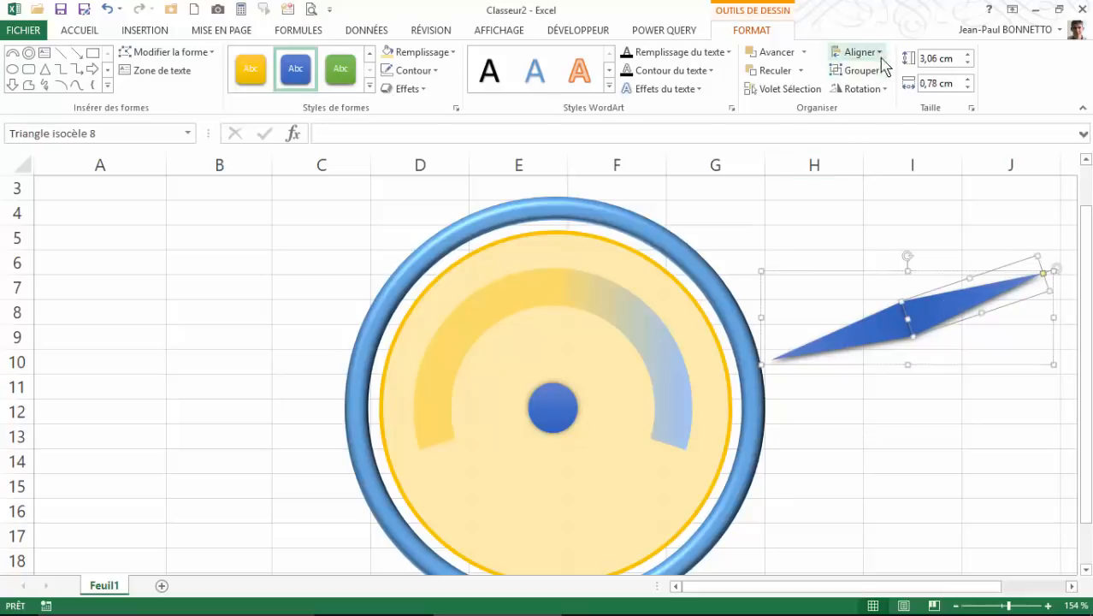
left_click(454, 52)
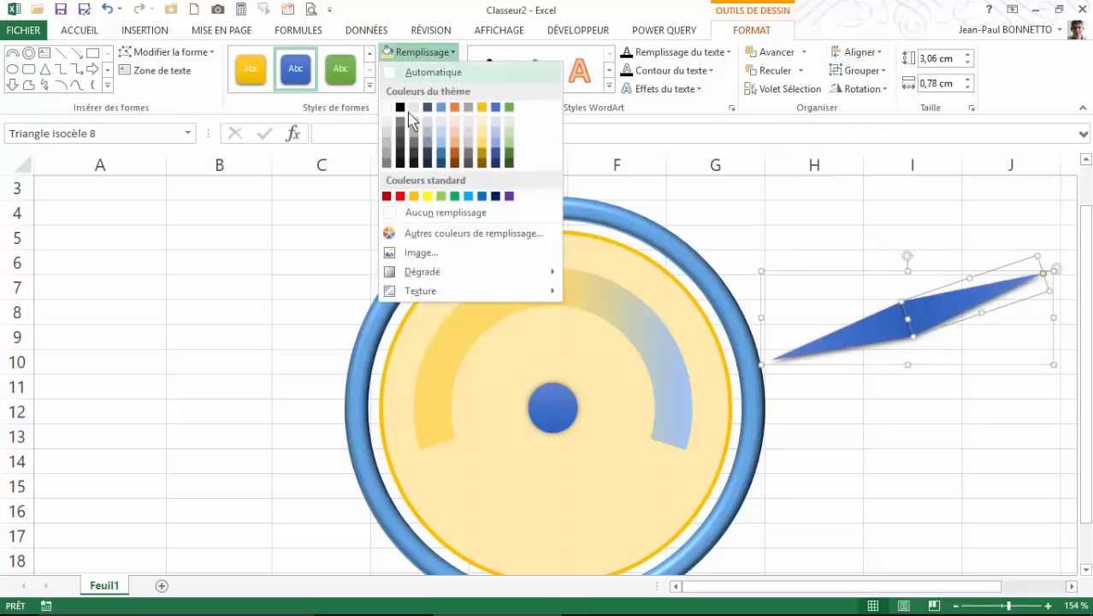
left_click(444, 219)
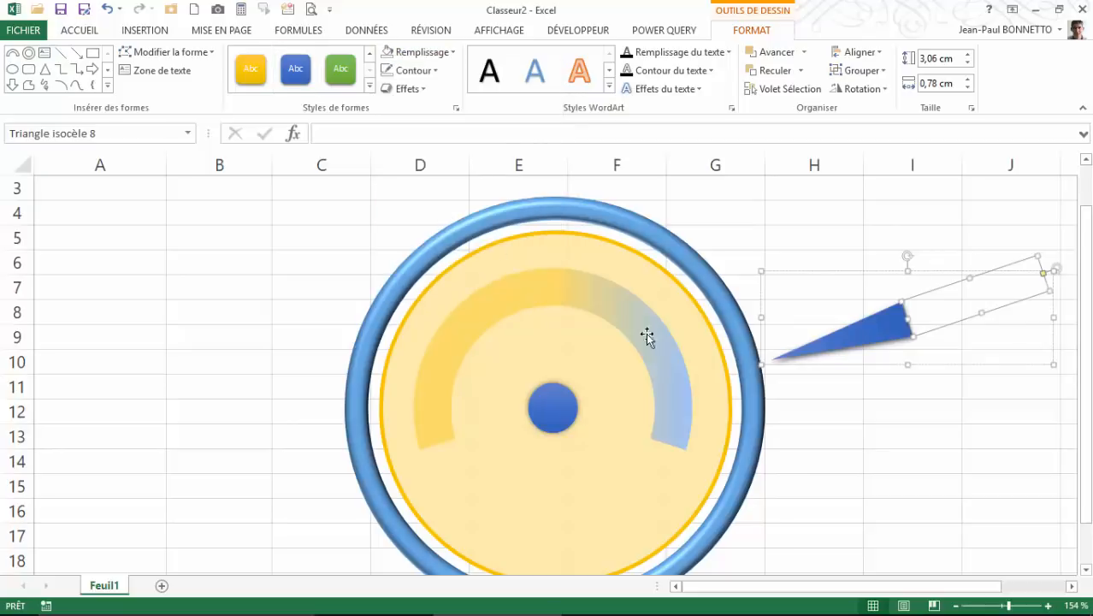
left_click(918, 462)
- Centre the needle group on the dial's hub and send it backward behind the hub circle
left_click(877, 319)
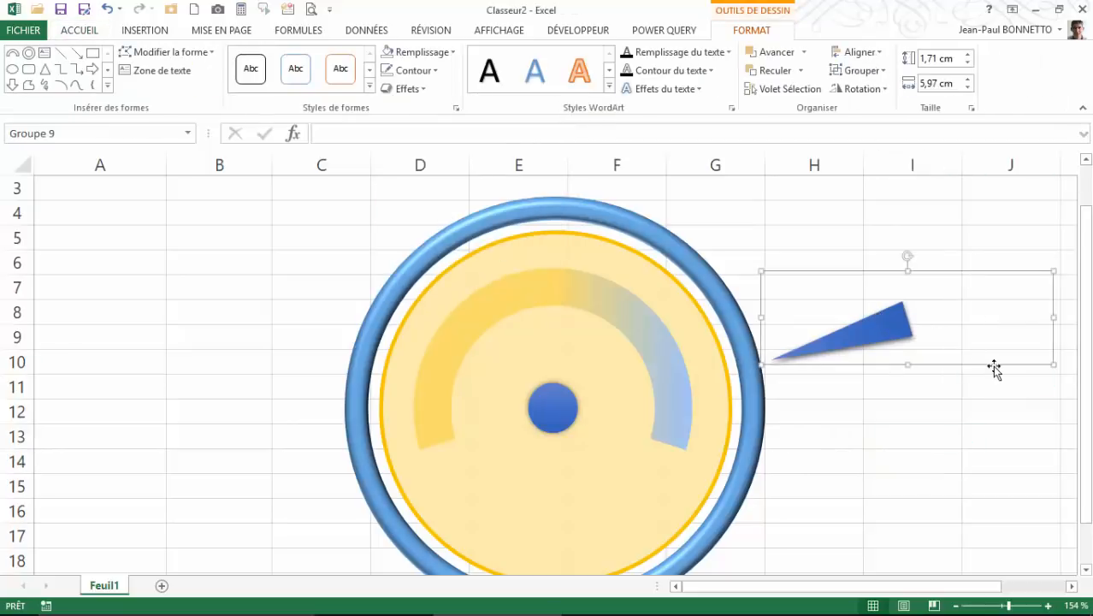
left_click_drag(993, 369, 644, 456)
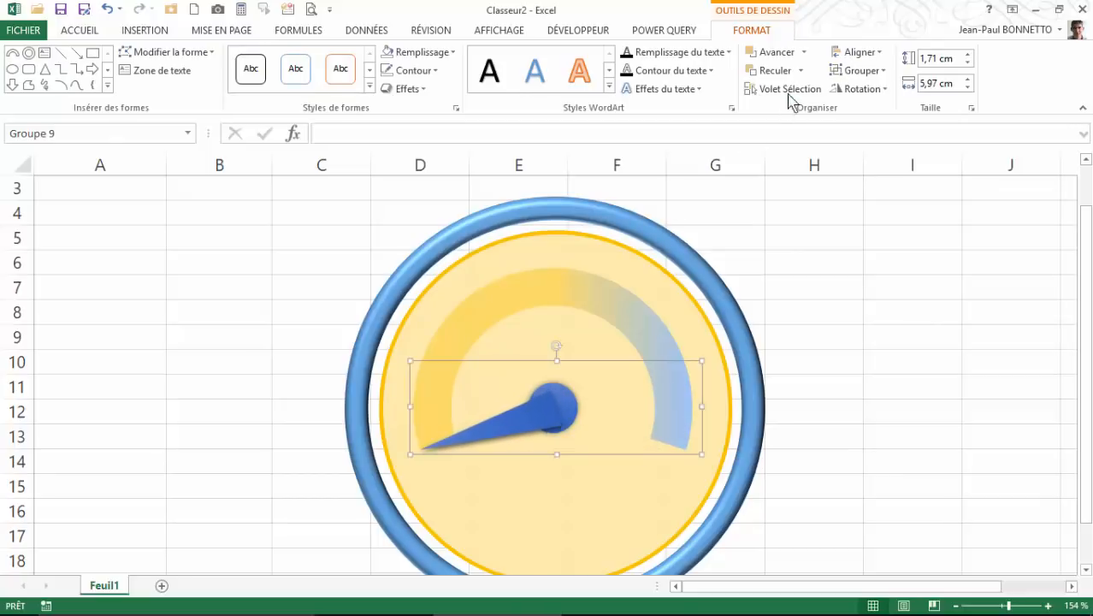
left_click(785, 74)
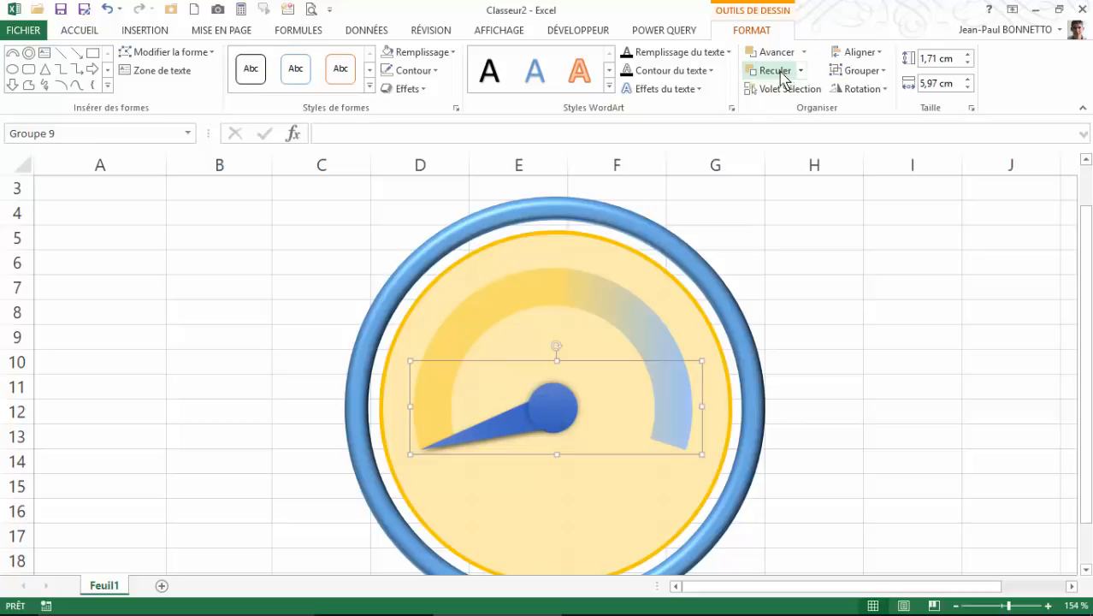
left_click(938, 371)
left_click(525, 409)
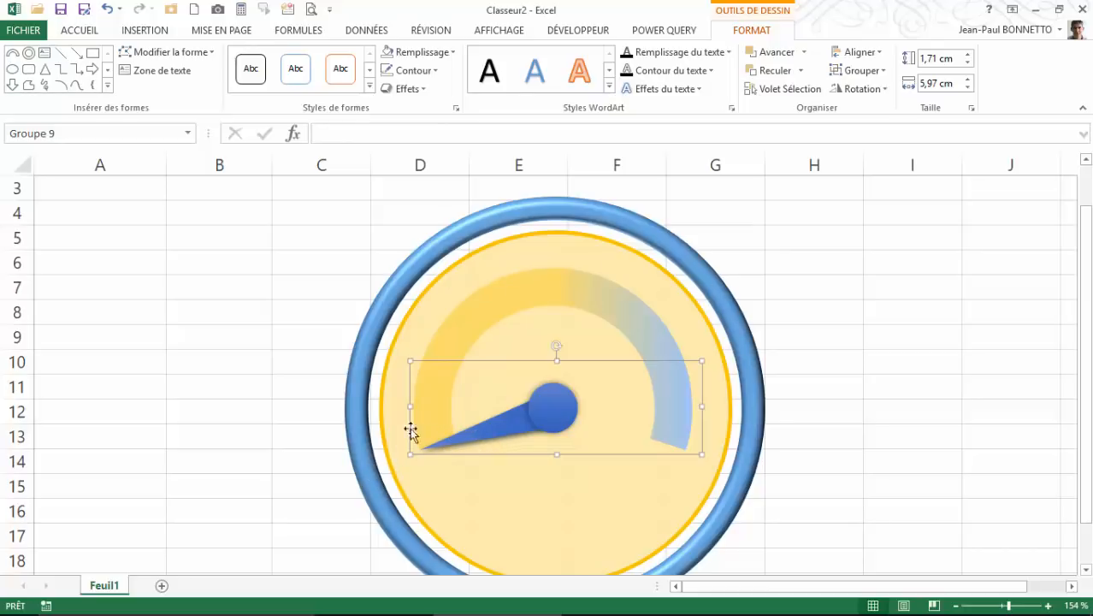
right_click(505, 425)
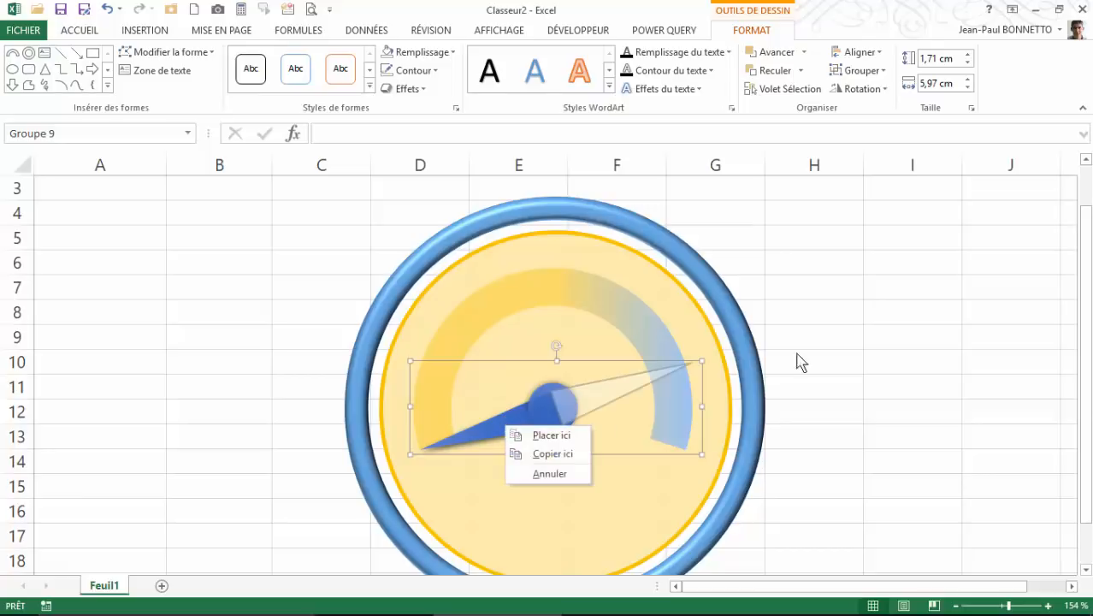
left_click(950, 311)
left_click(950, 311)
- Select the whole needle group and rotate it clockwise about the hub with a numeric rotation angle
left_click(515, 428)
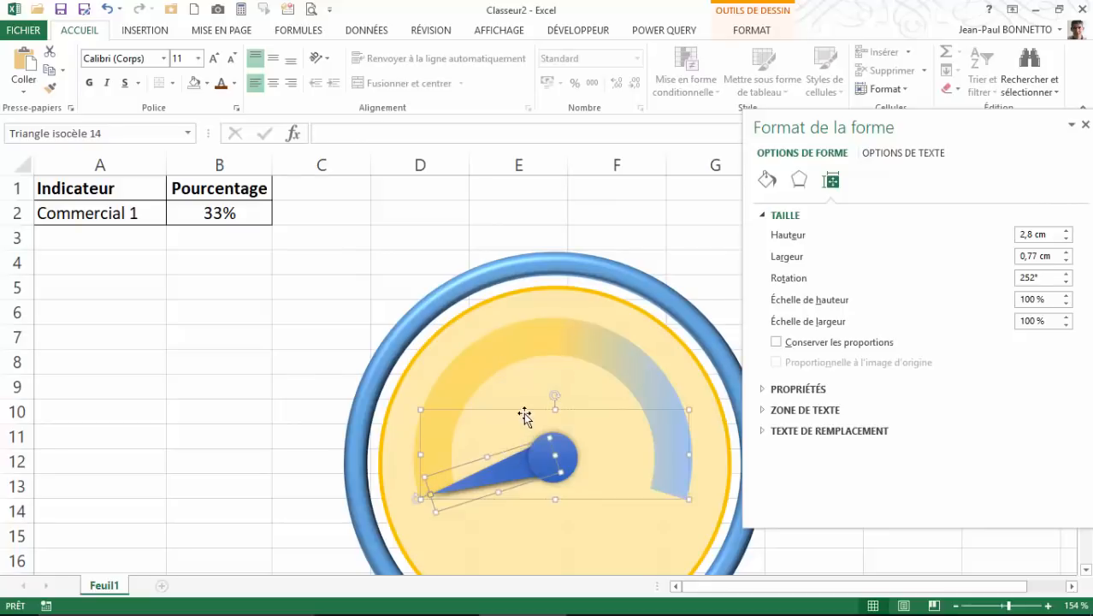
left_click(502, 472)
left_click(505, 476)
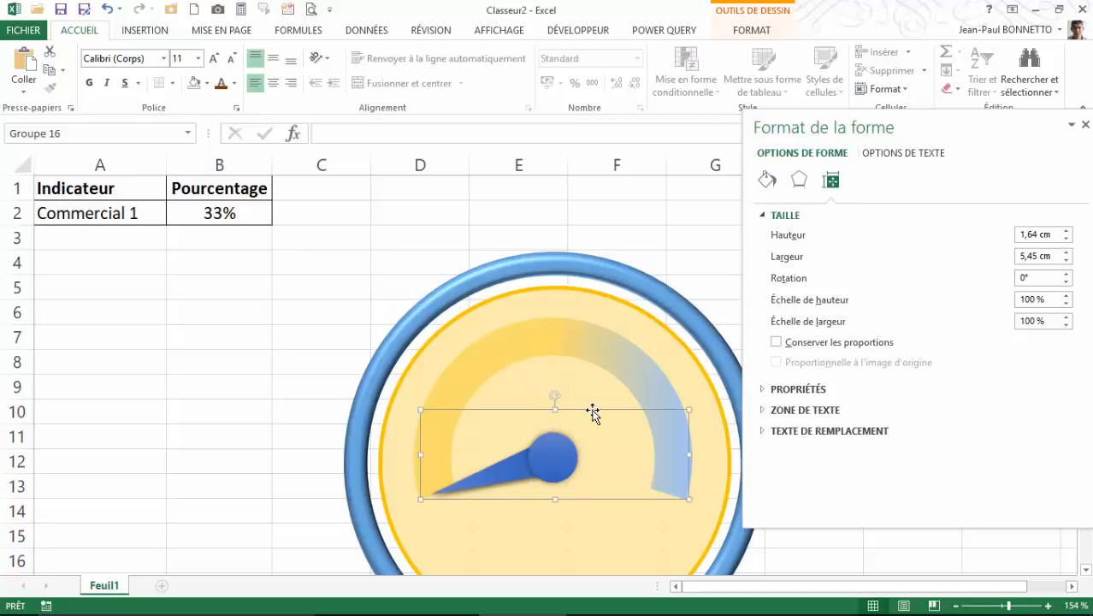
double_click(1029, 277)
key("Return")
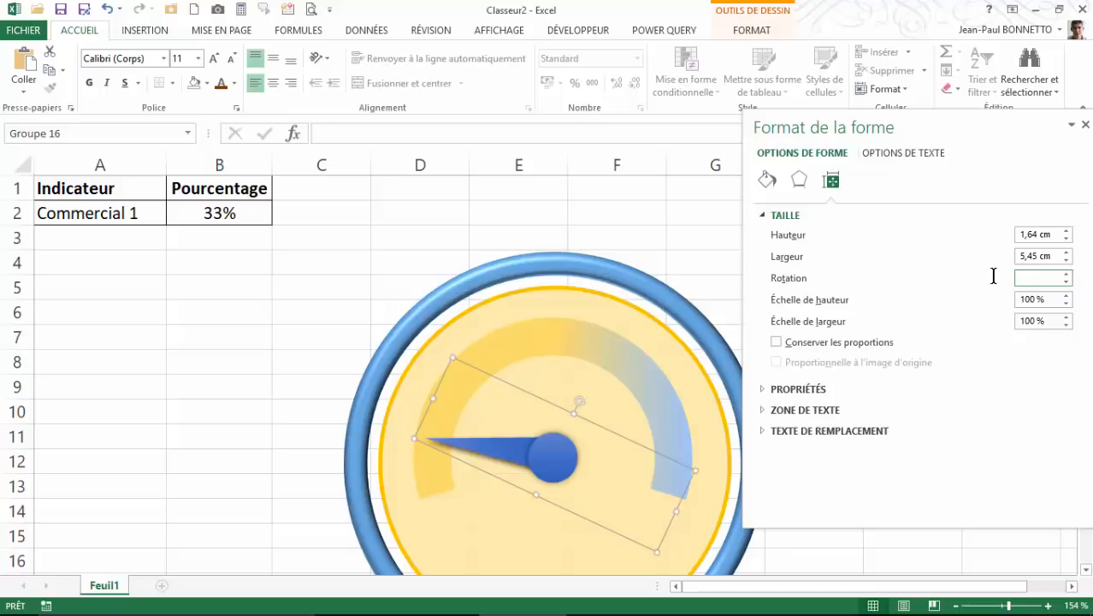
- Rotate the needle group about the hub to 50° and reset its rotation to 0°
key("Return")
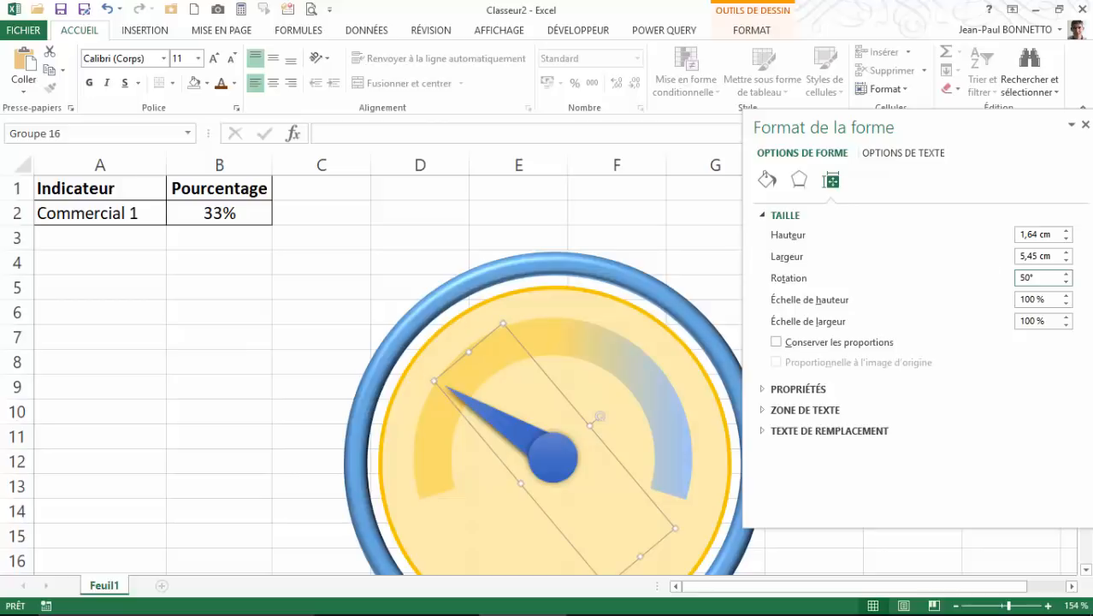
left_click_drag(1041, 279, 992, 275)
key("Return")
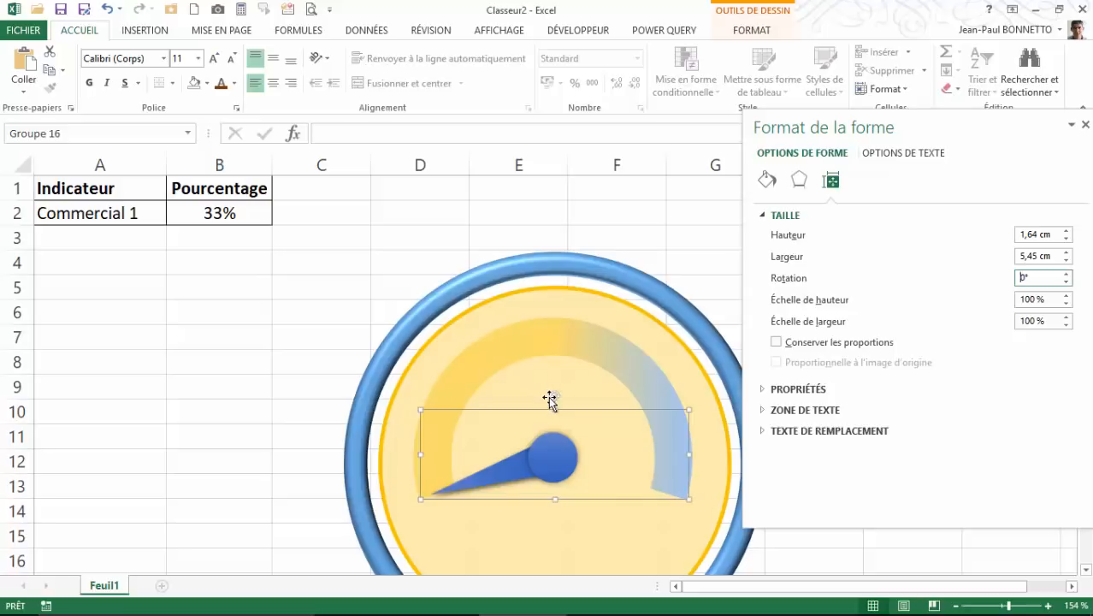
- Rotate the needle group freehand to the lower-right end of the coloured arc and fine-tune its rotation to 217°
left_click_drag(553, 393, 552, 462)
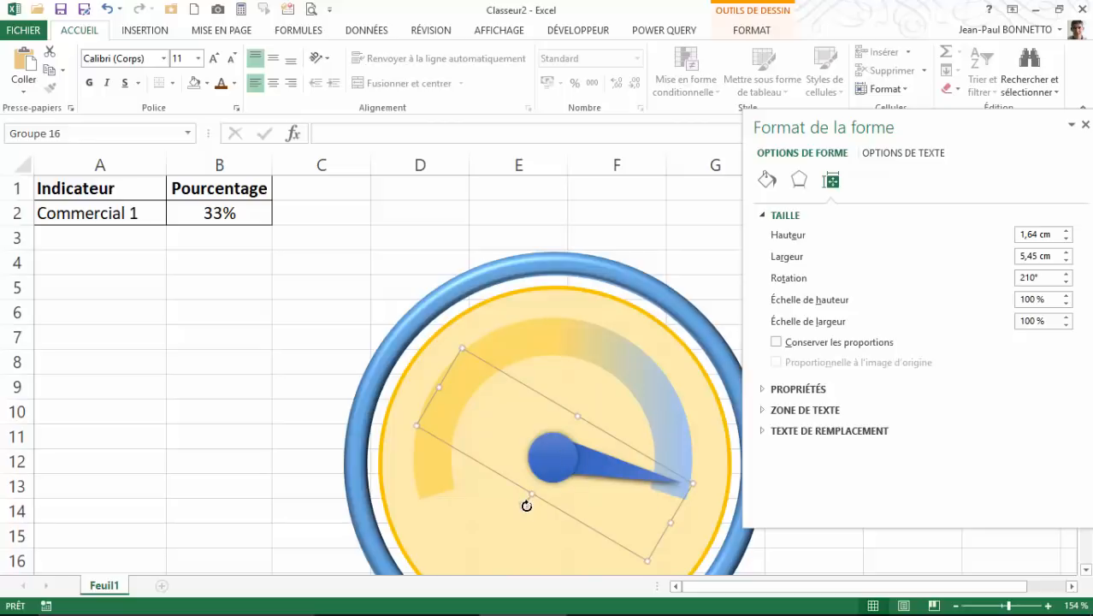
left_click_drag(525, 507, 526, 497)
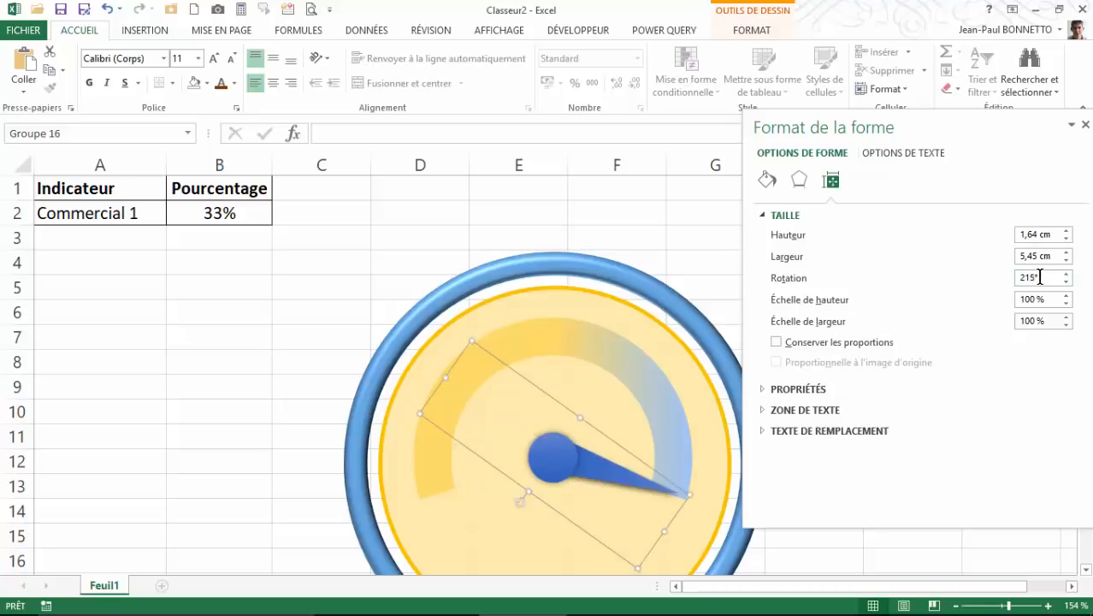
left_click_drag(1041, 277, 984, 275)
key("Return")
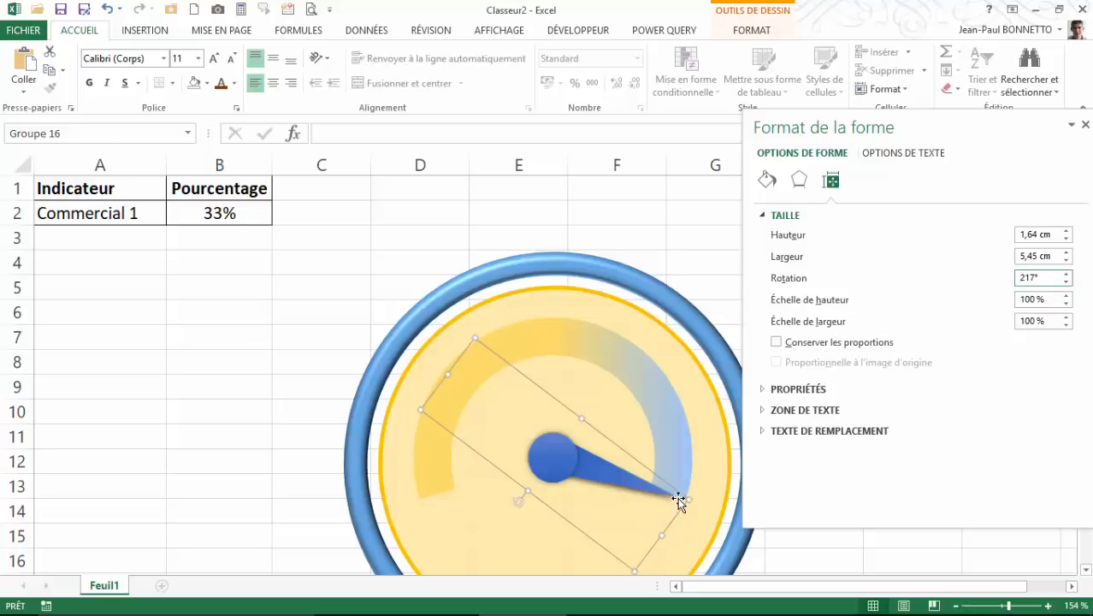
- Enter the note "Maxi : 217" in cell A6 as the needle's maximum rotation angle
left_click(88, 314)
type("Max")
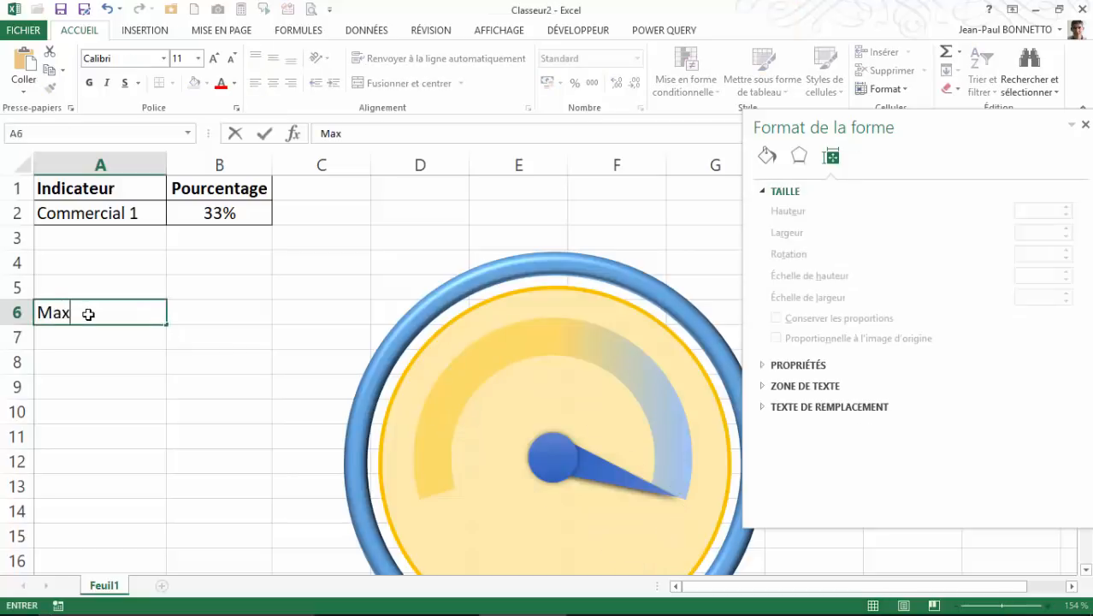
type("i : 2017")
key("BackSpace")
key("BackSpace")
key("BackSpace")
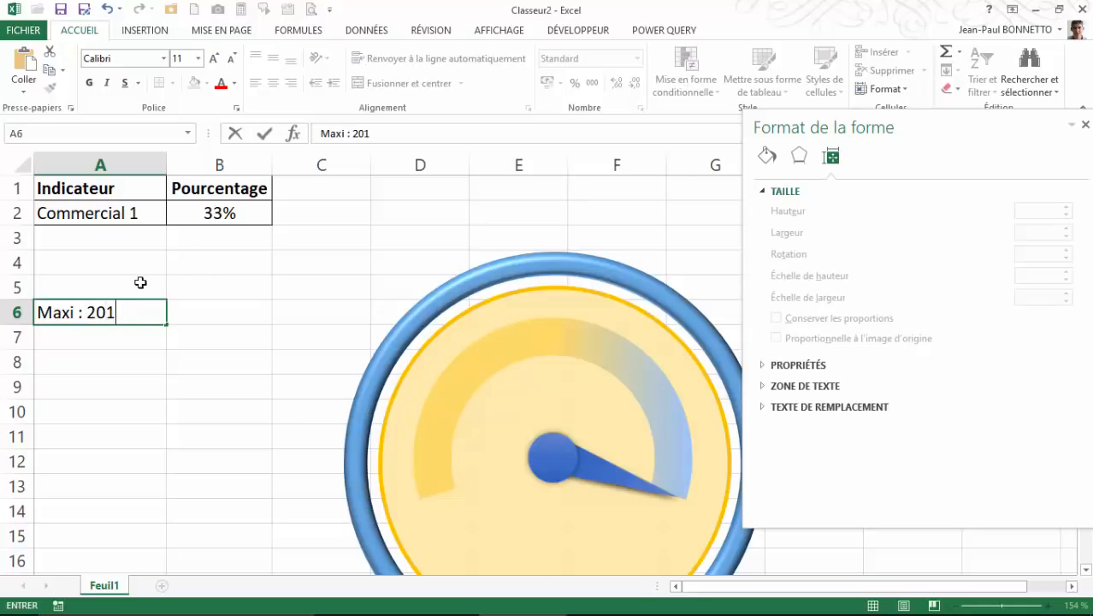
type("17")
left_click(121, 364)
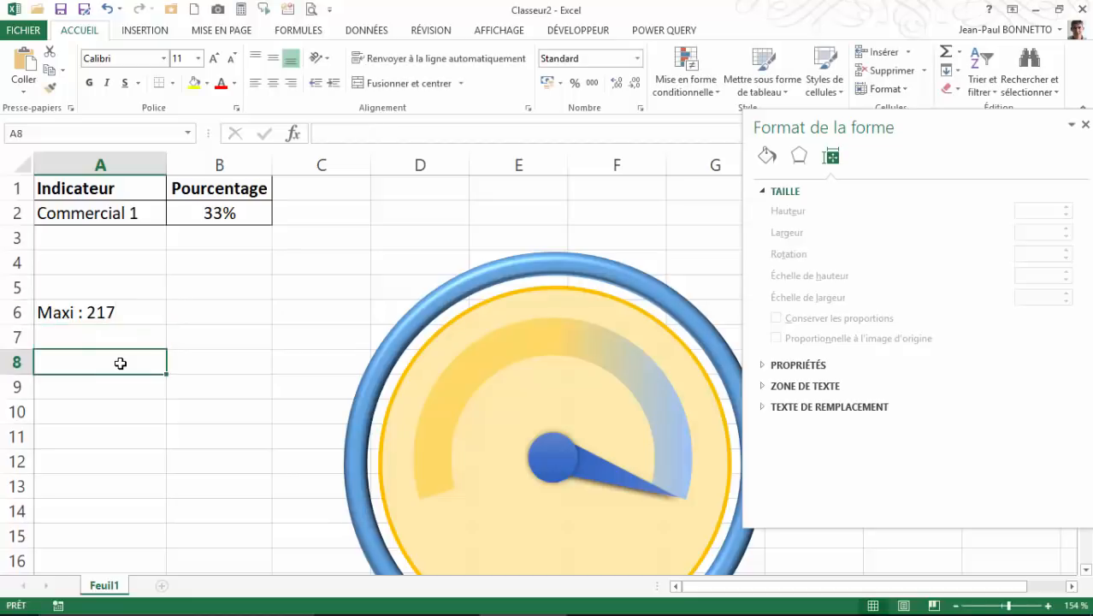
- Reset the needle group's rotation to 0° and close the shape formatting options
left_click(607, 469)
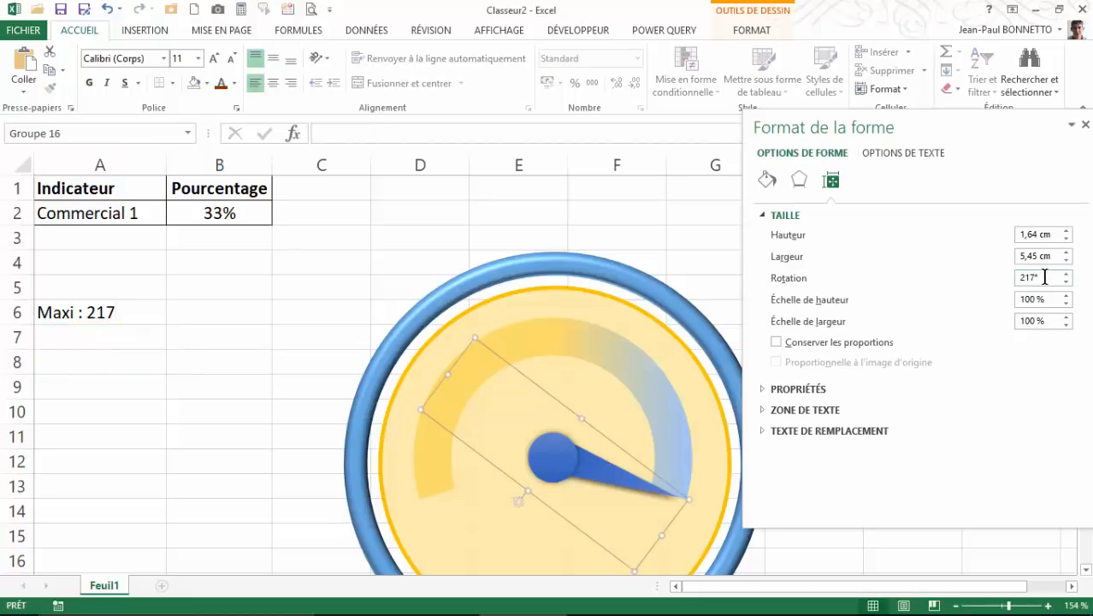
left_click(1040, 277)
left_click_drag(1038, 277, 1001, 283)
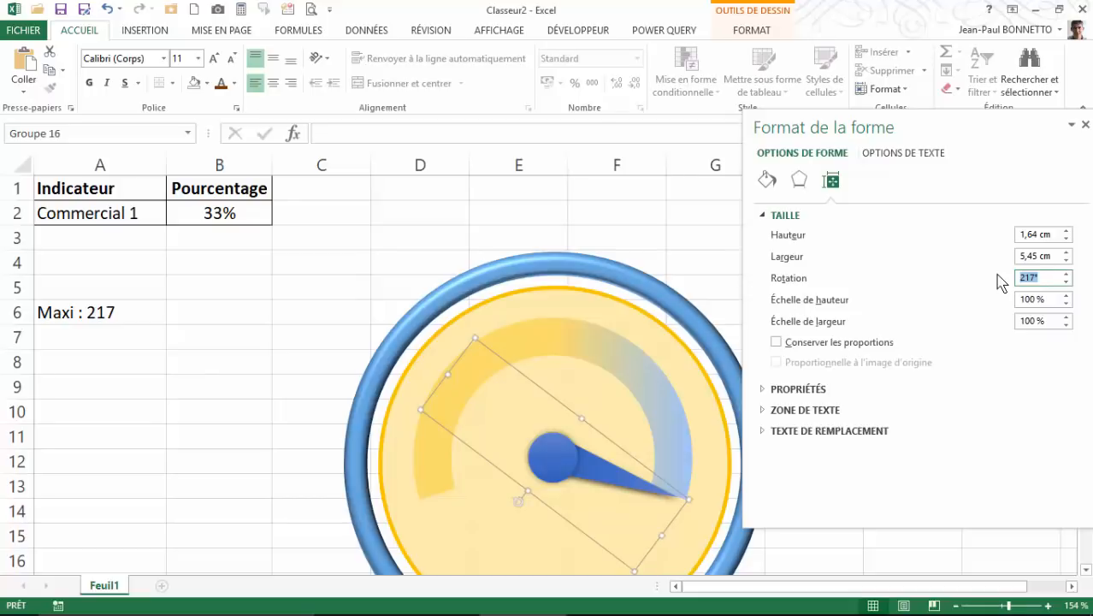
key("Return")
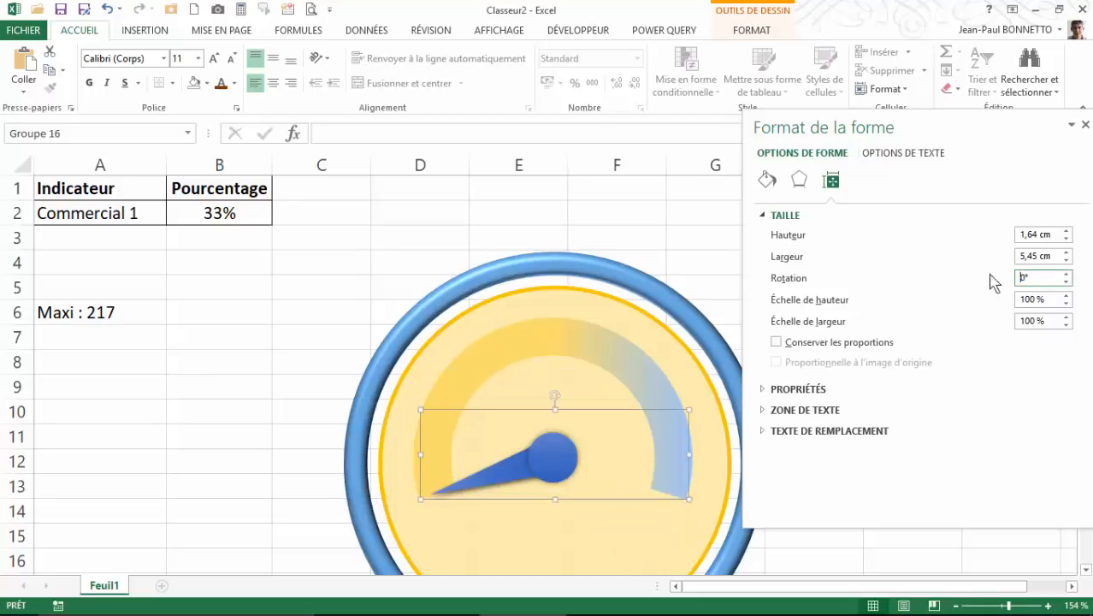
left_click(1086, 124)
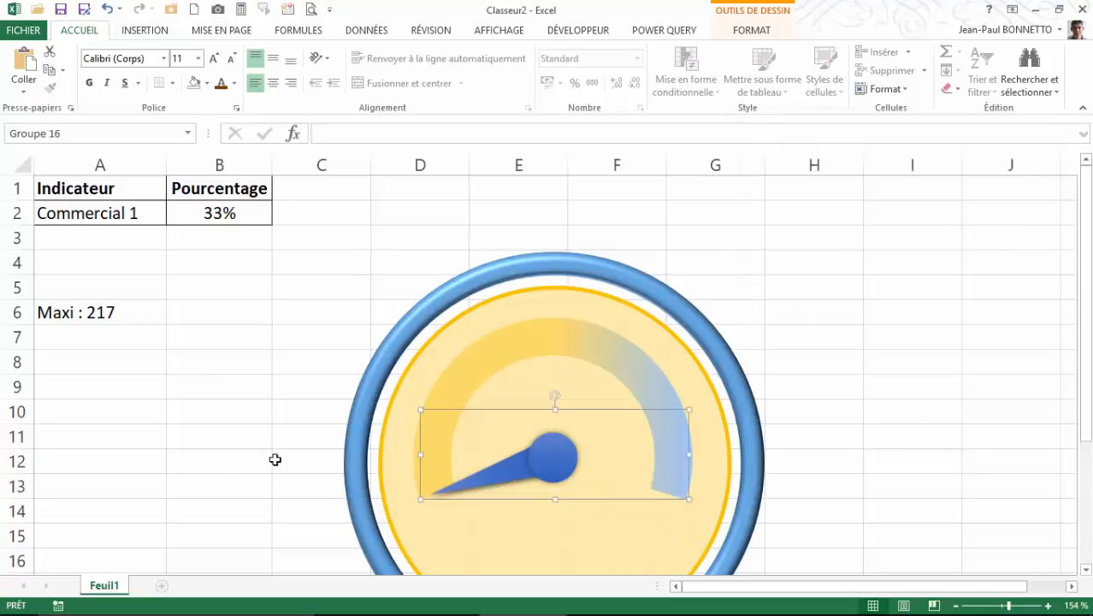
- Draw a short slanted straight line beside the dial, about 0.86 cm wide and 0.26 cm high, rising to the right
left_click(180, 424)
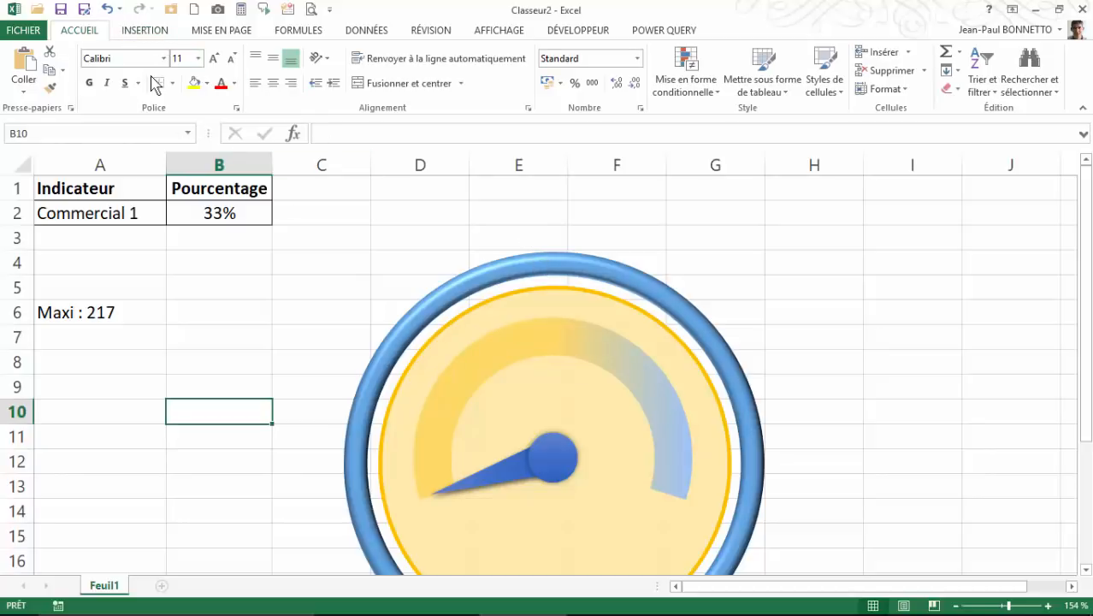
left_click(156, 31)
left_click(293, 92)
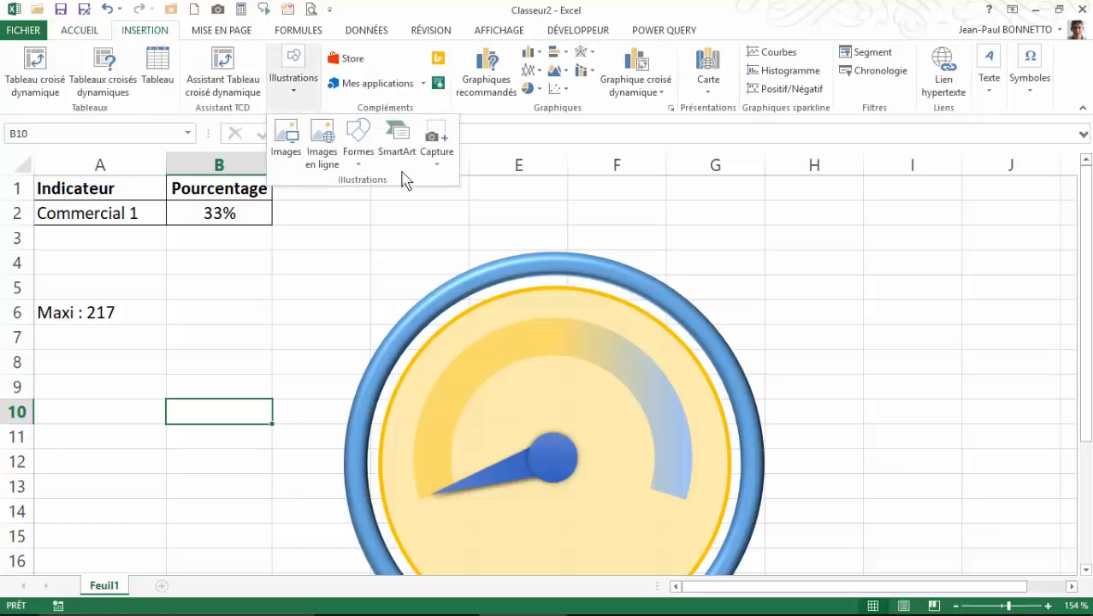
left_click(358, 147)
left_click(403, 212)
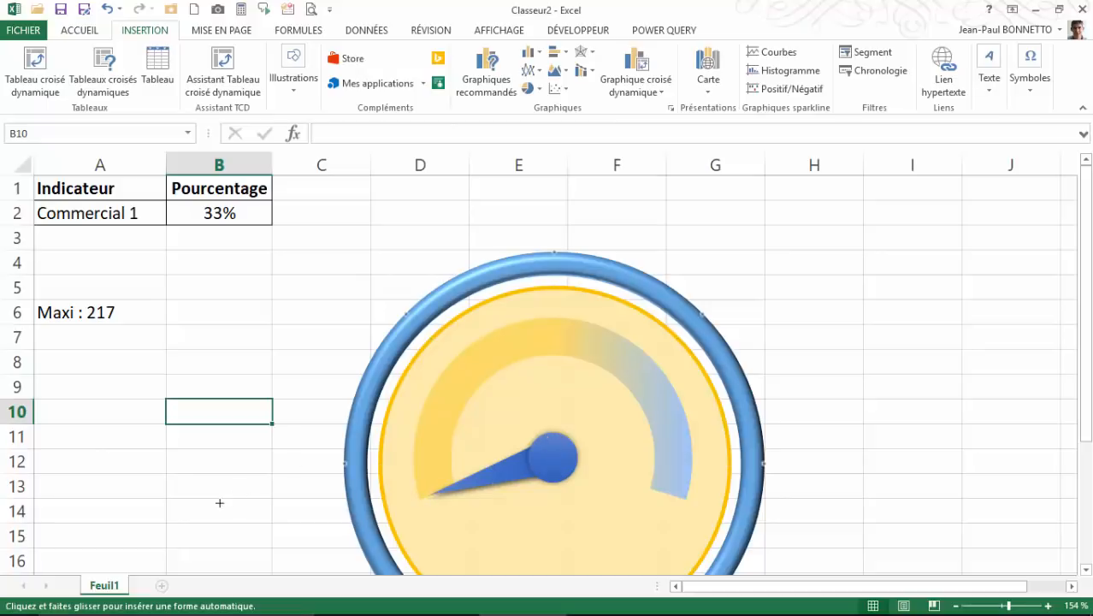
left_click_drag(219, 503, 265, 487)
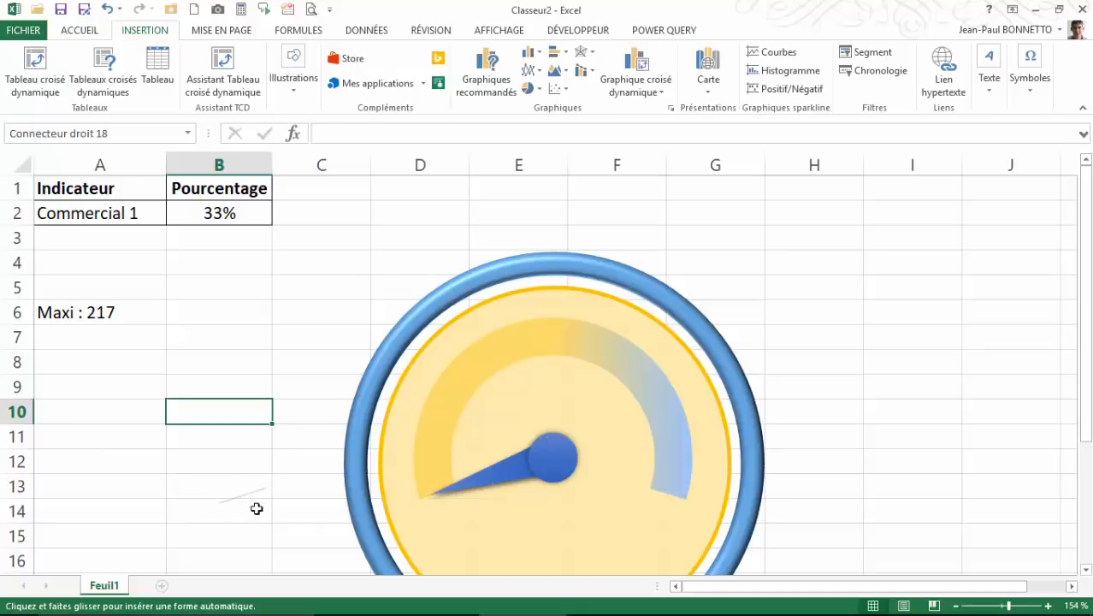
left_click(261, 78)
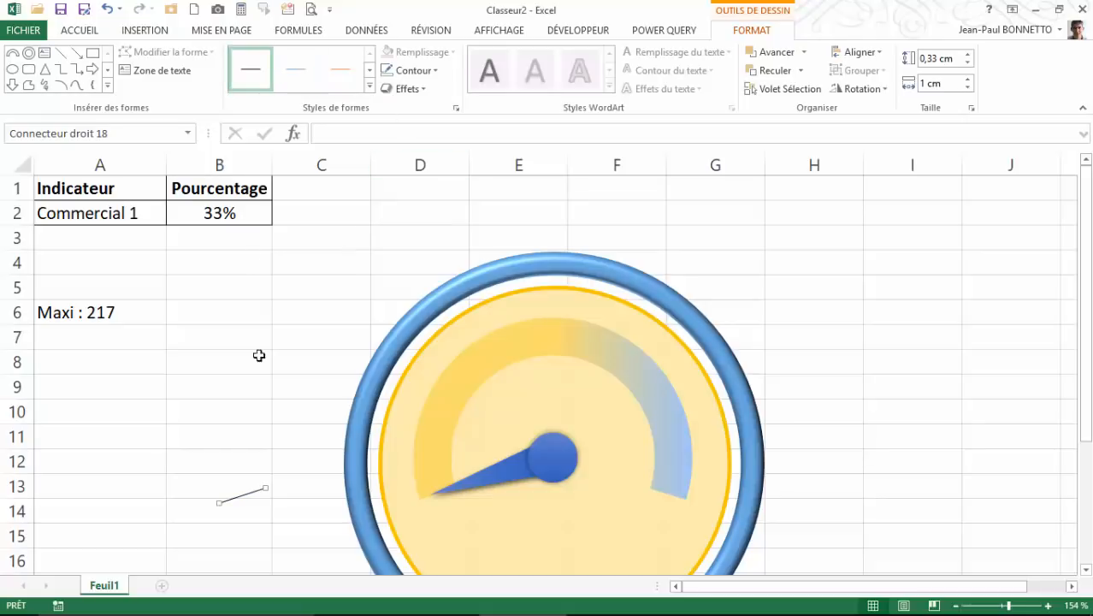
left_click_drag(266, 487, 260, 491)
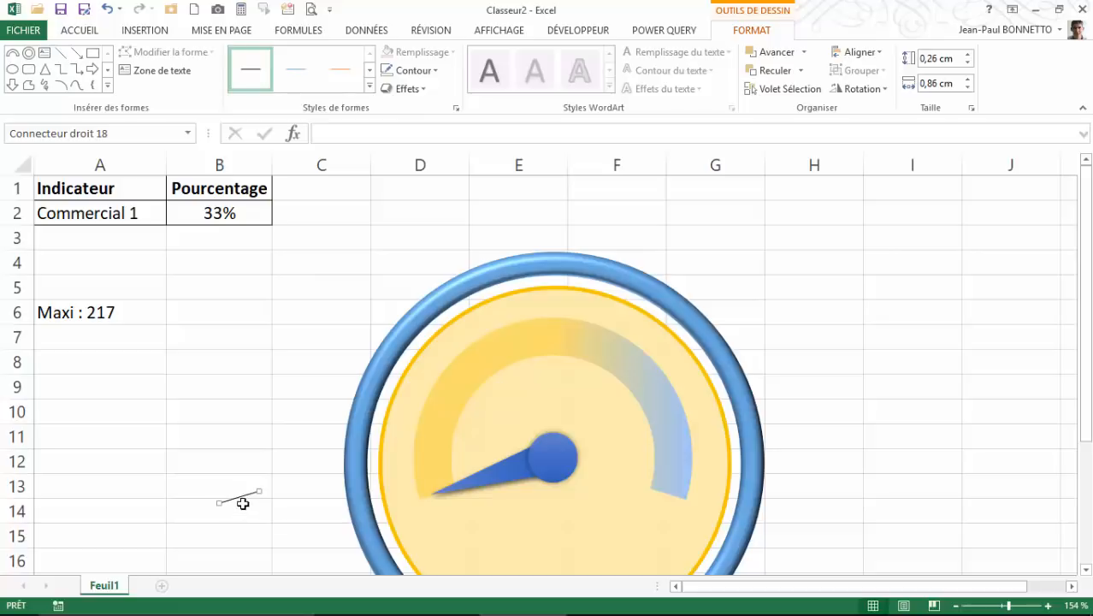
- Apply the thick black preset style to the short line and move it across the arc's lower-left end at the needle tip
left_click(411, 70)
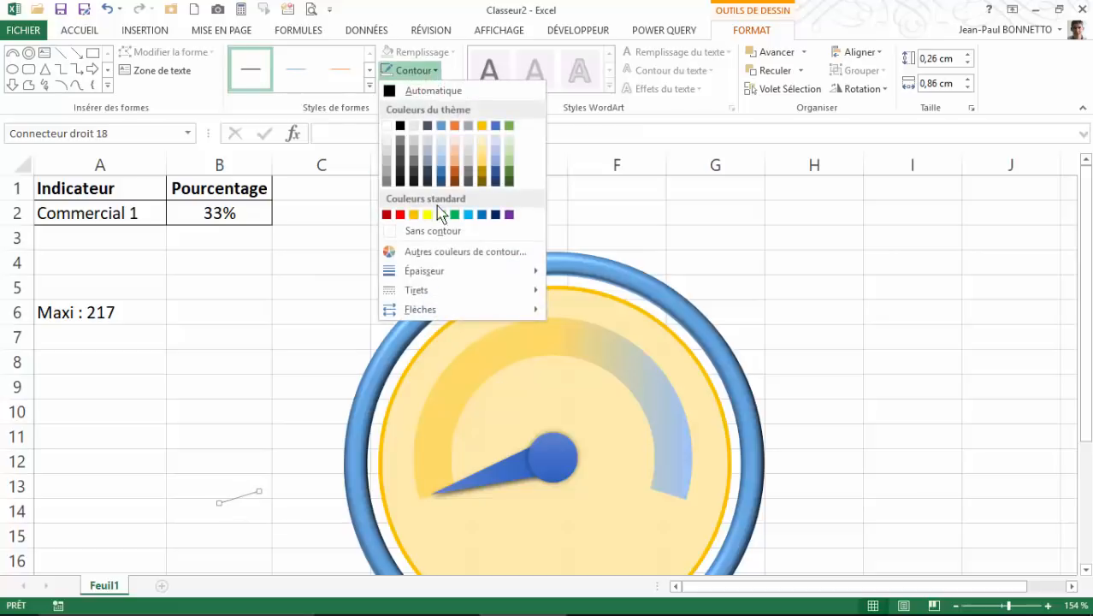
left_click(369, 85)
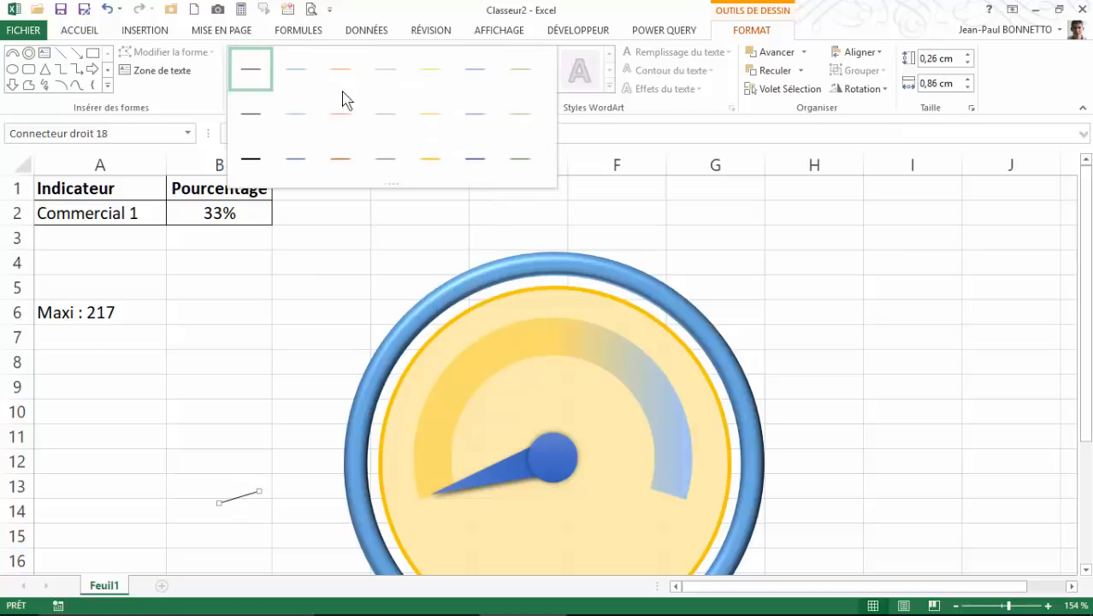
left_click(259, 162)
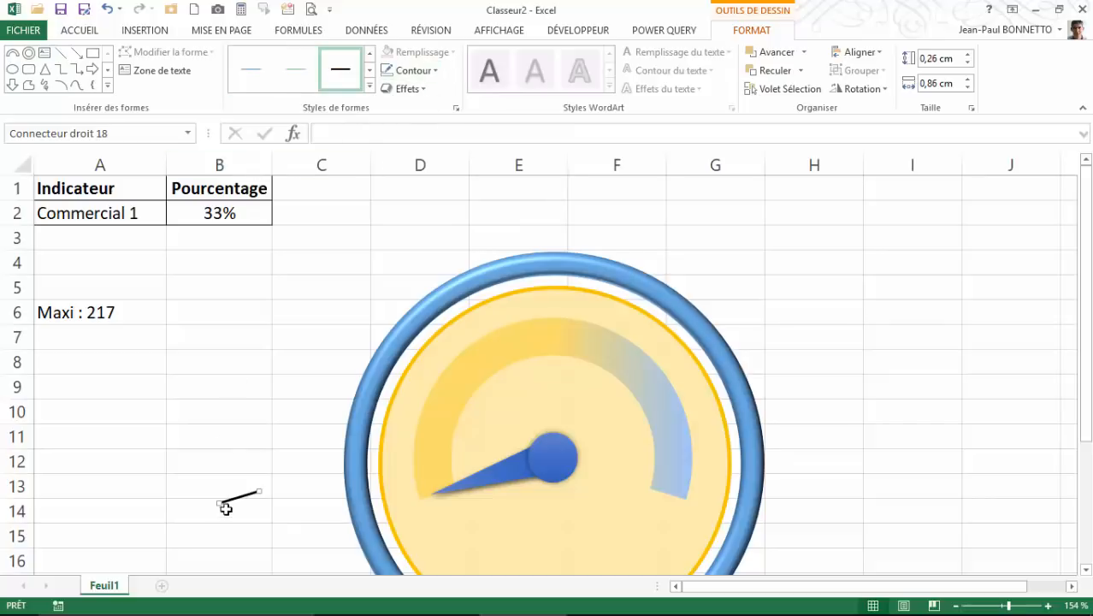
left_click_drag(224, 500, 432, 493)
left_click_drag(432, 493, 433, 493)
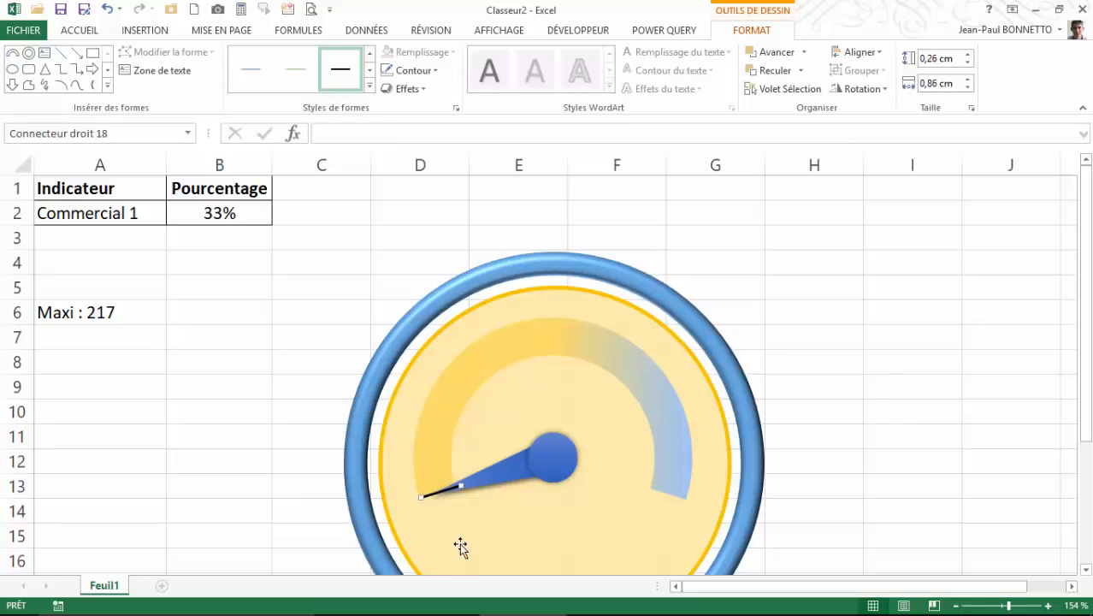
- Duplicate the black tick line and fit the copy, sloping the other way and about 0.92 cm wide, across the arc's lower-right end
key("ctrl+d")
left_click_drag(465, 515, 641, 484)
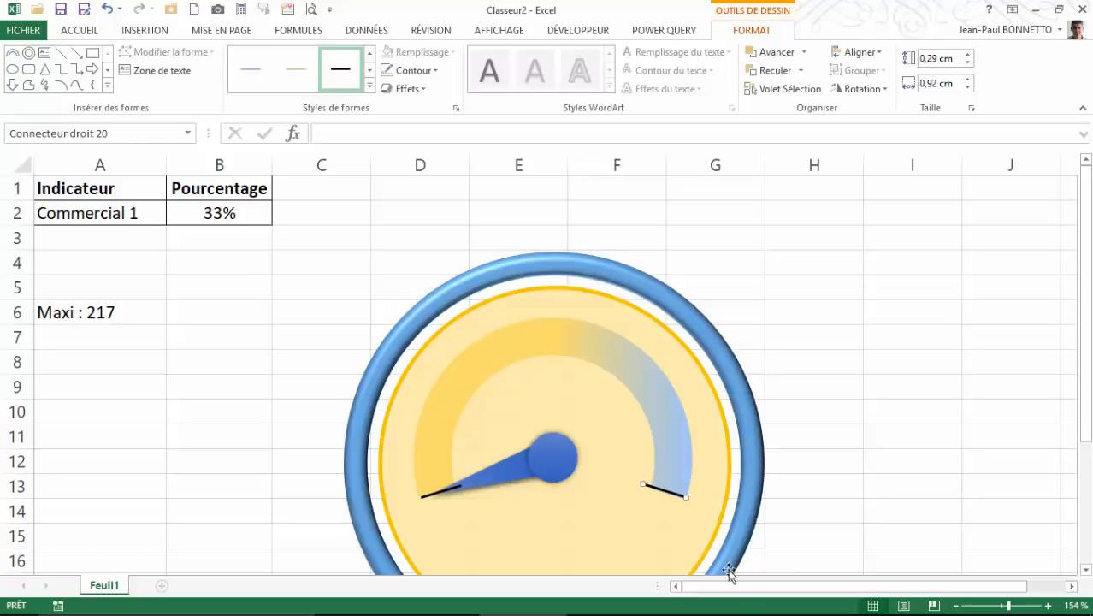
left_click(267, 508)
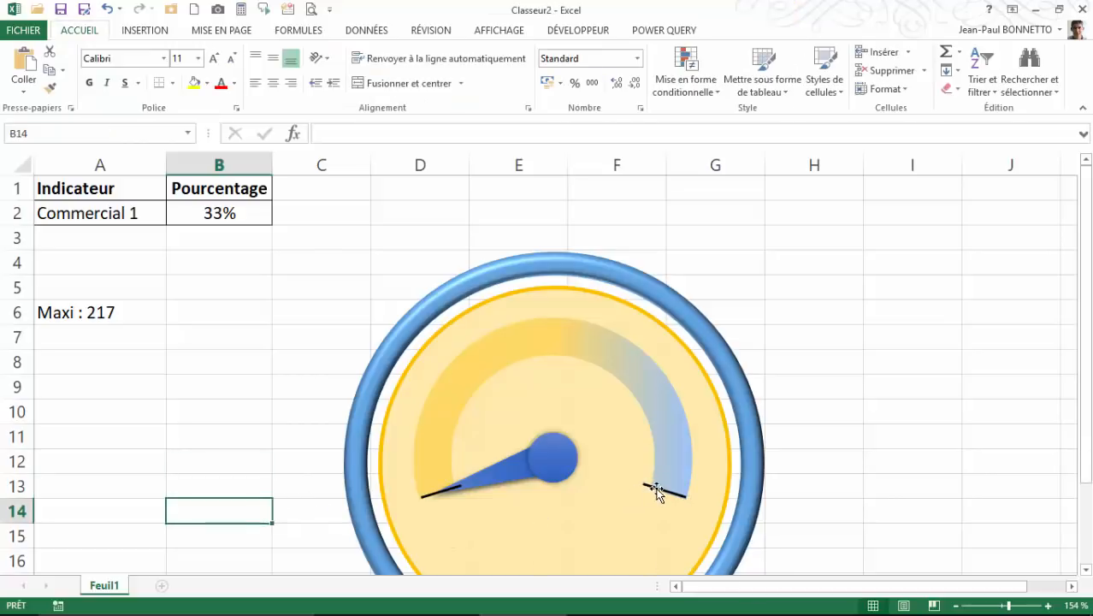
- Test the whole needle group's rotation at 10° and 217° against the tick lines and return it to 0°
left_click(490, 476)
left_click(492, 474)
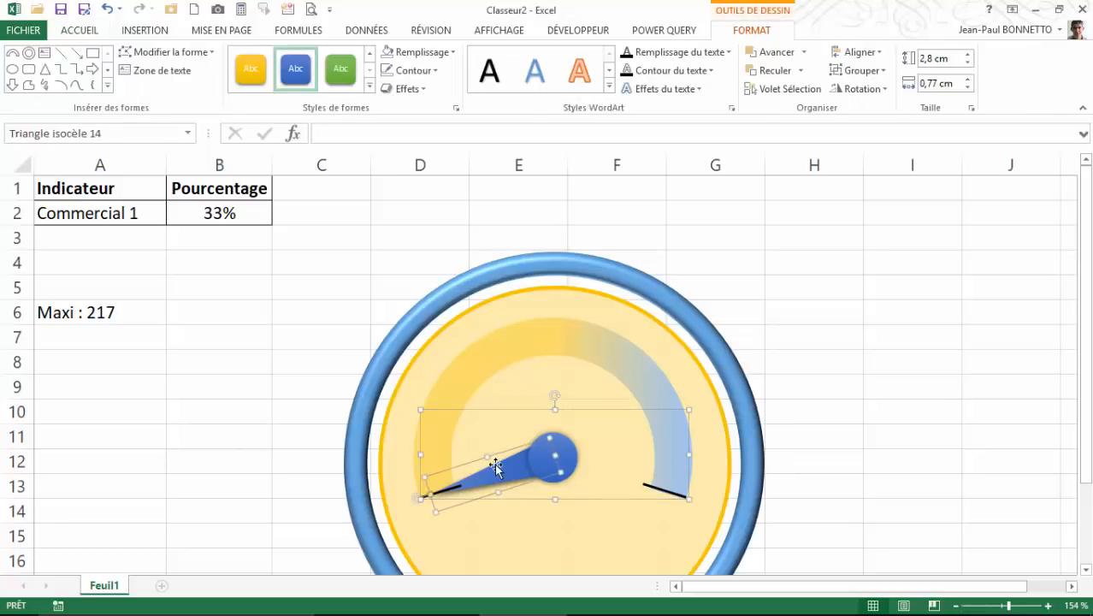
left_click(513, 414)
right_click(513, 414)
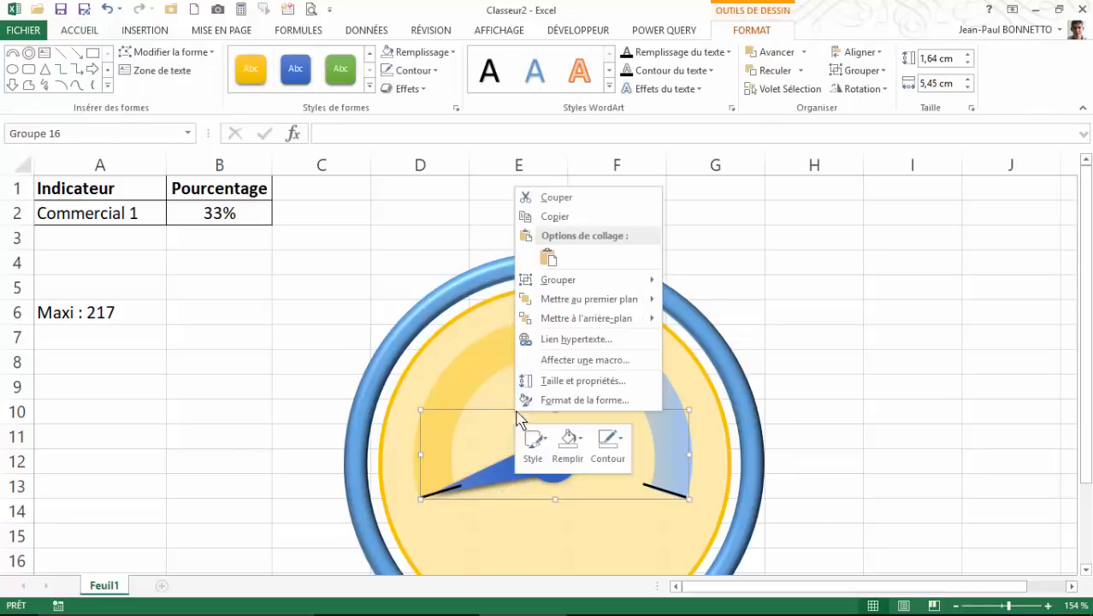
left_click(566, 399)
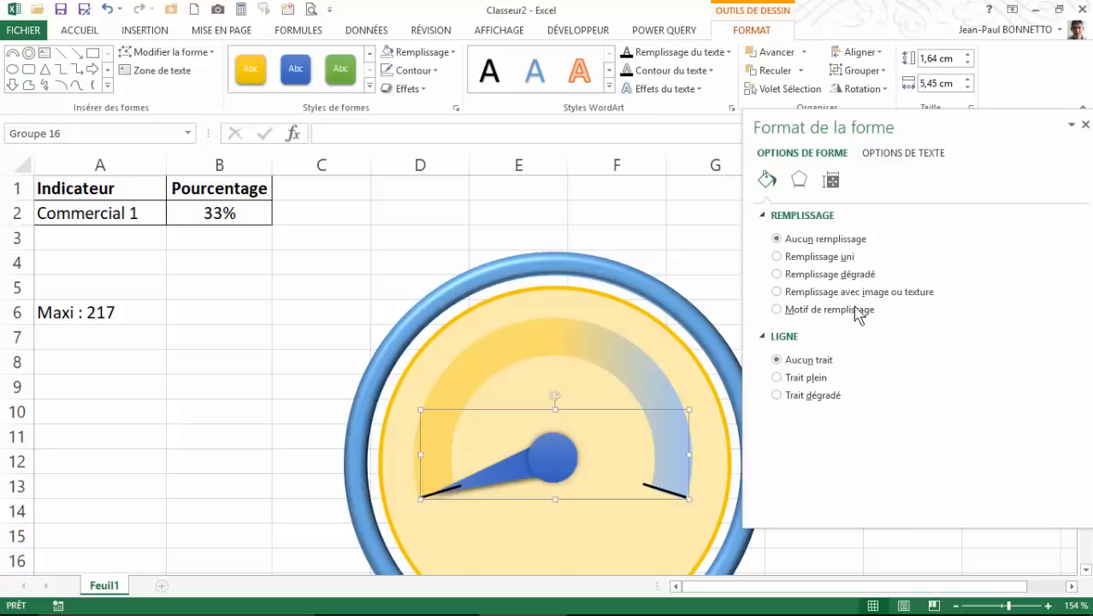
left_click(831, 181)
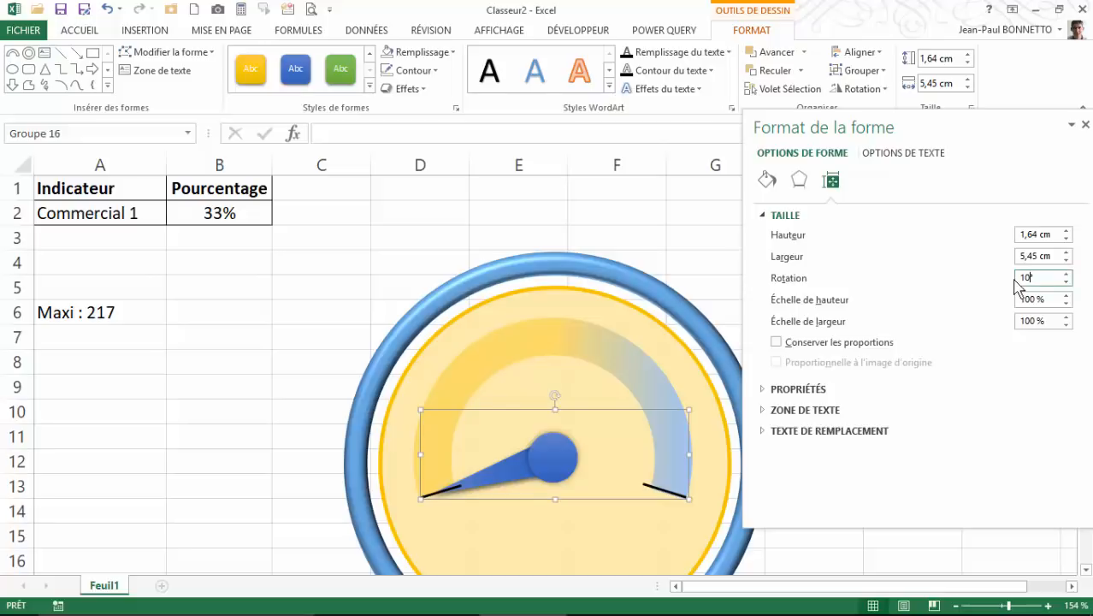
key("Return")
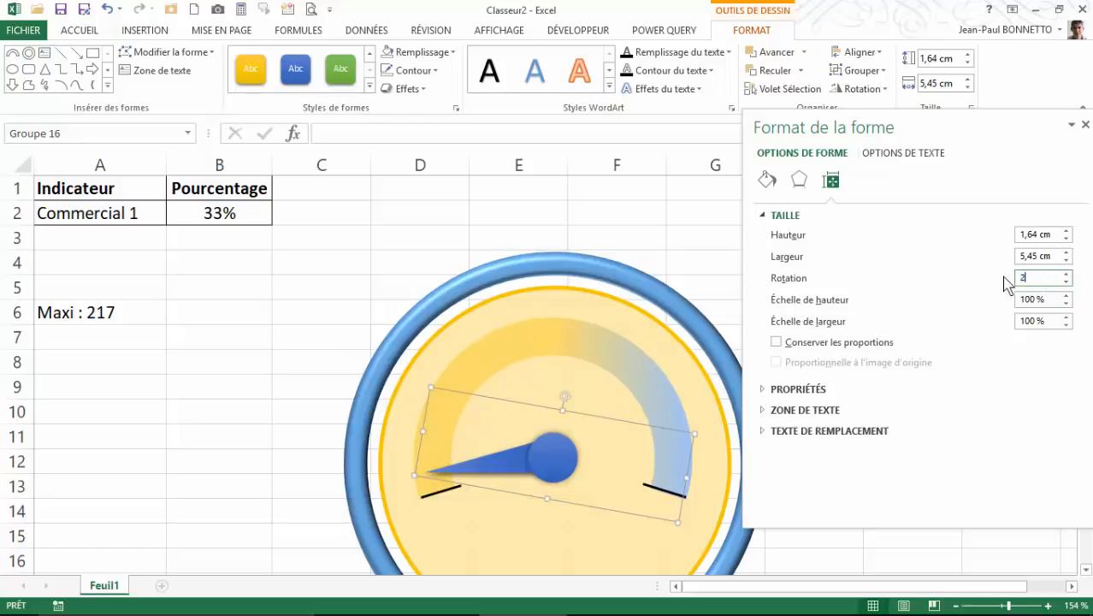
key("Return")
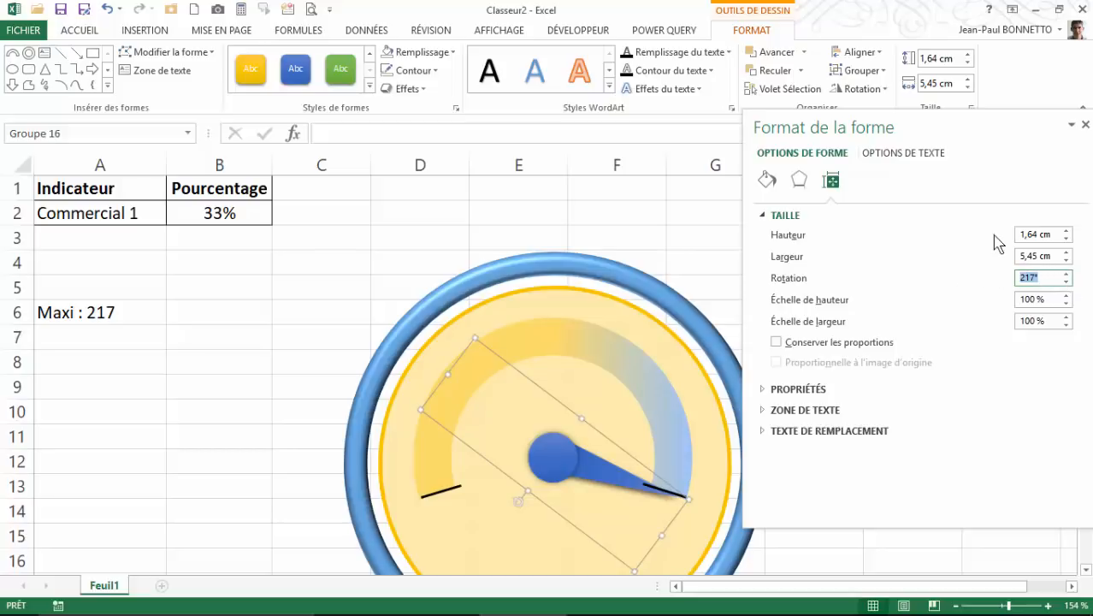
key("Return")
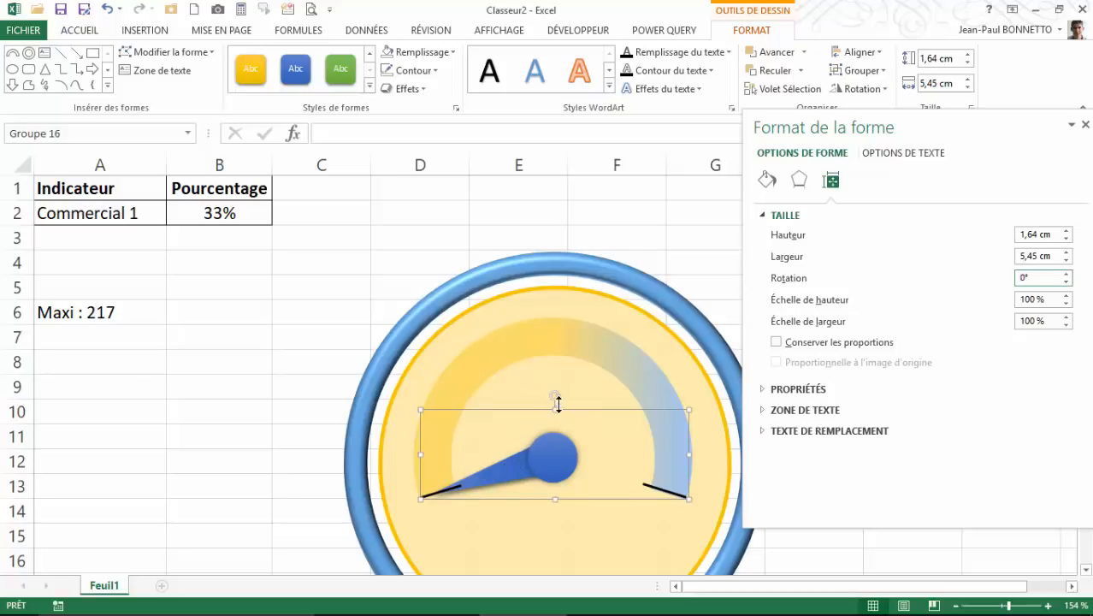
- Rename the needle group as Aiguille, close the shape formatting options and select the percentage cell B2
left_click(84, 136)
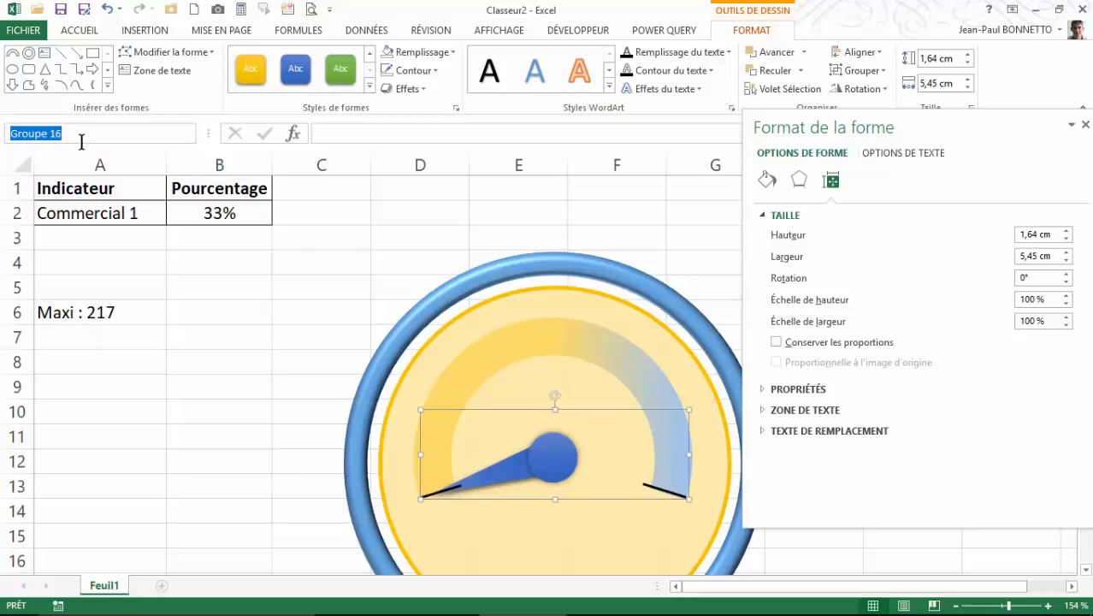
left_click_drag(83, 133, 1, 129)
type("Aiguille")
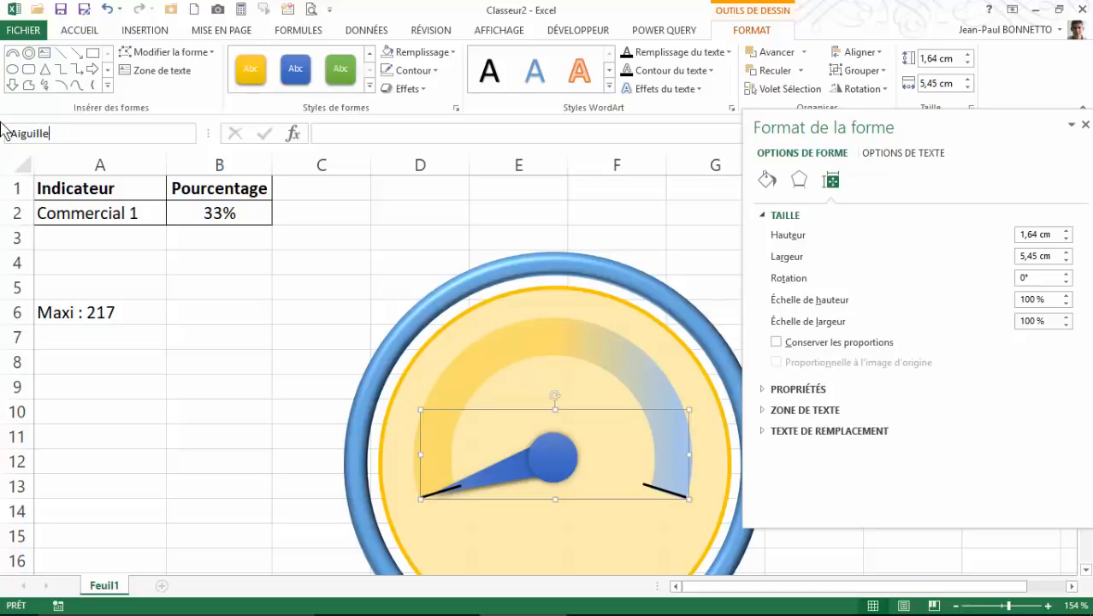
key("Return")
left_click(1086, 125)
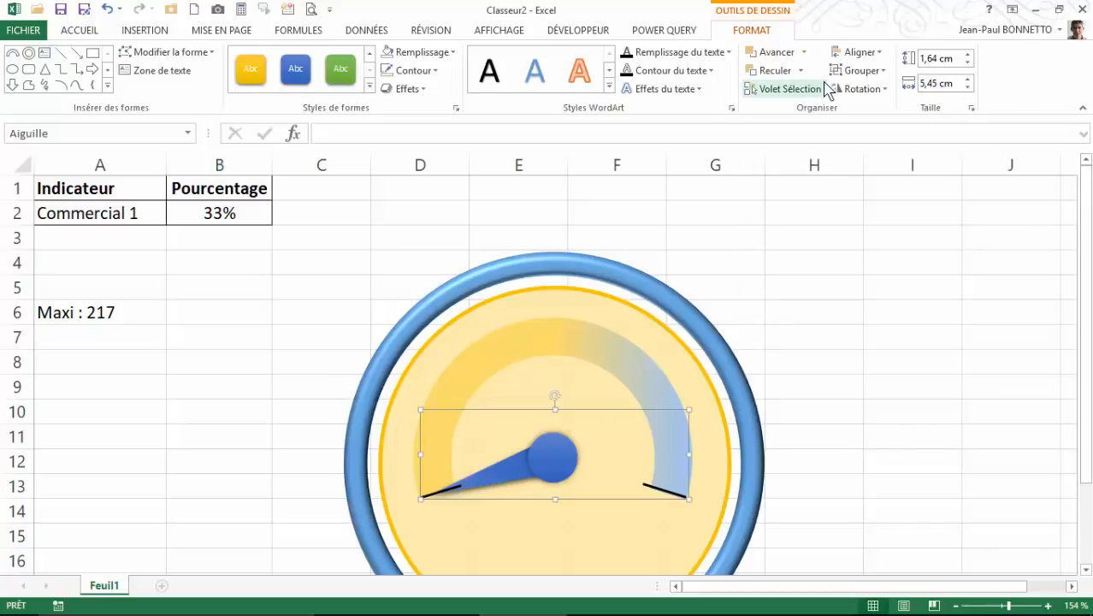
left_click(225, 214)
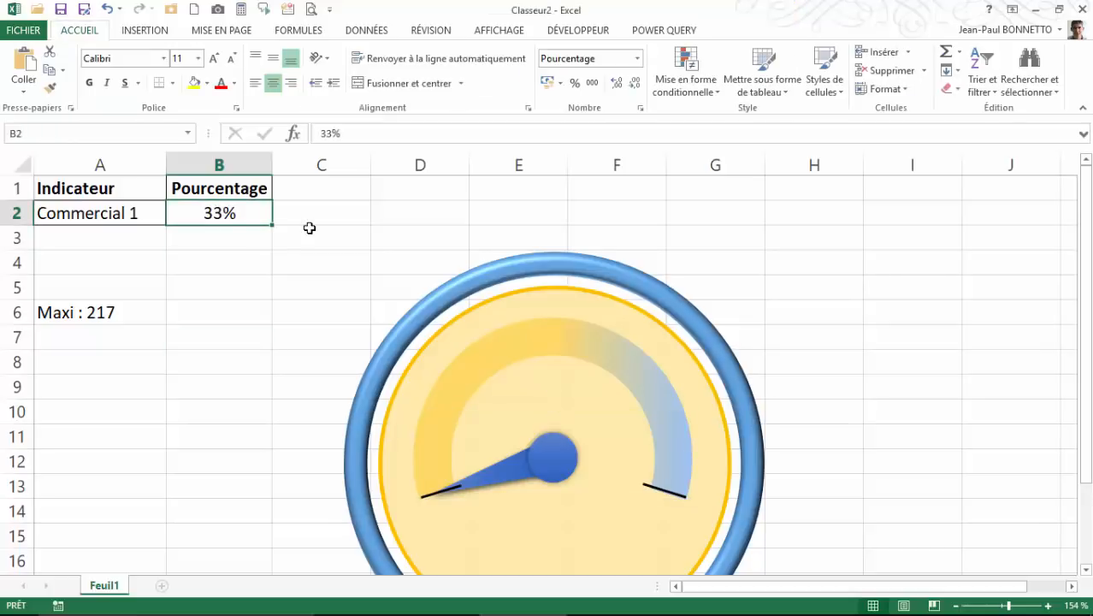
- Set Commercial 1's percentage in B2 to 45% and select the cell holding the needle's maximum rotation, A6
type("45")
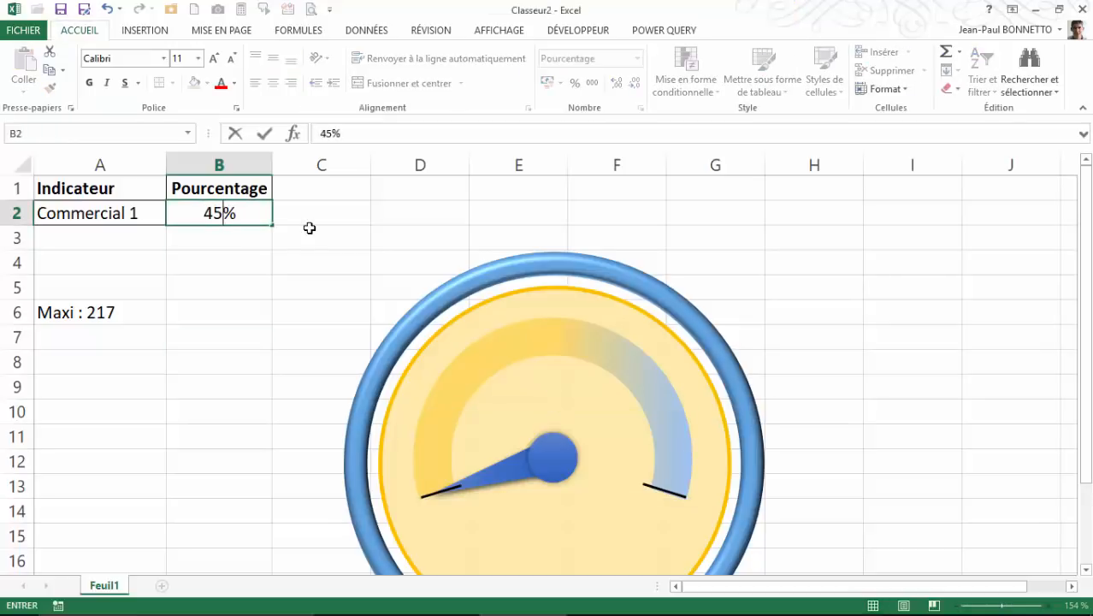
key("Return")
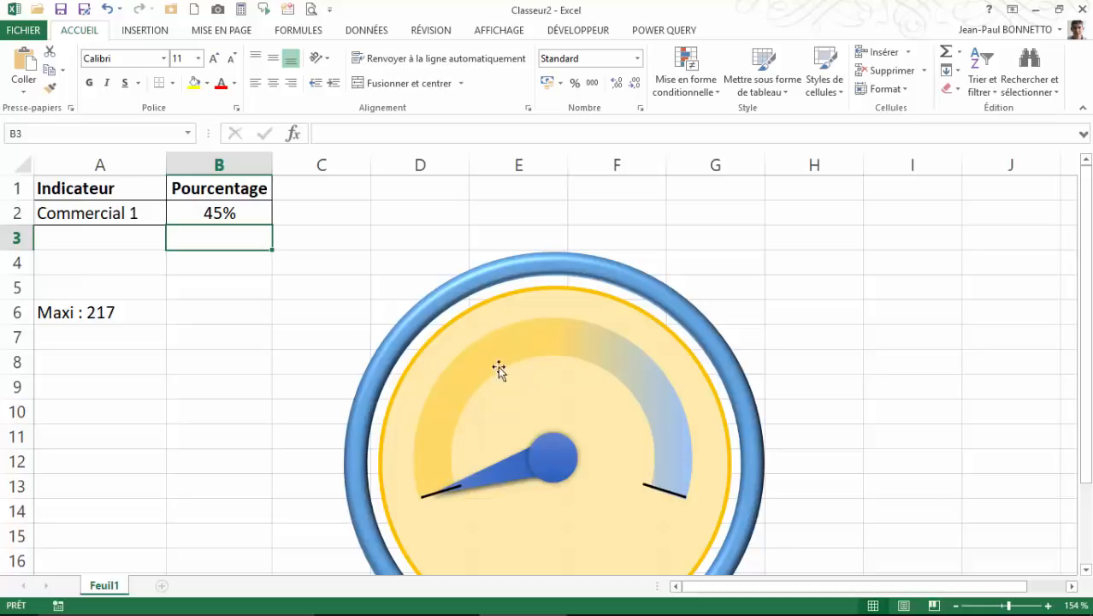
left_click(224, 213)
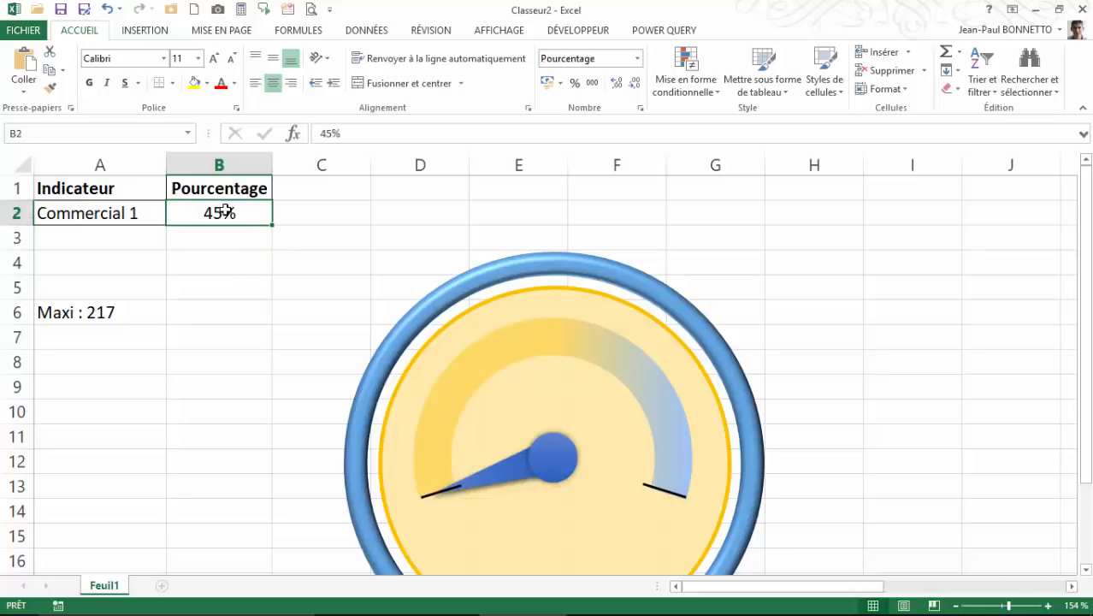
left_click(98, 312)
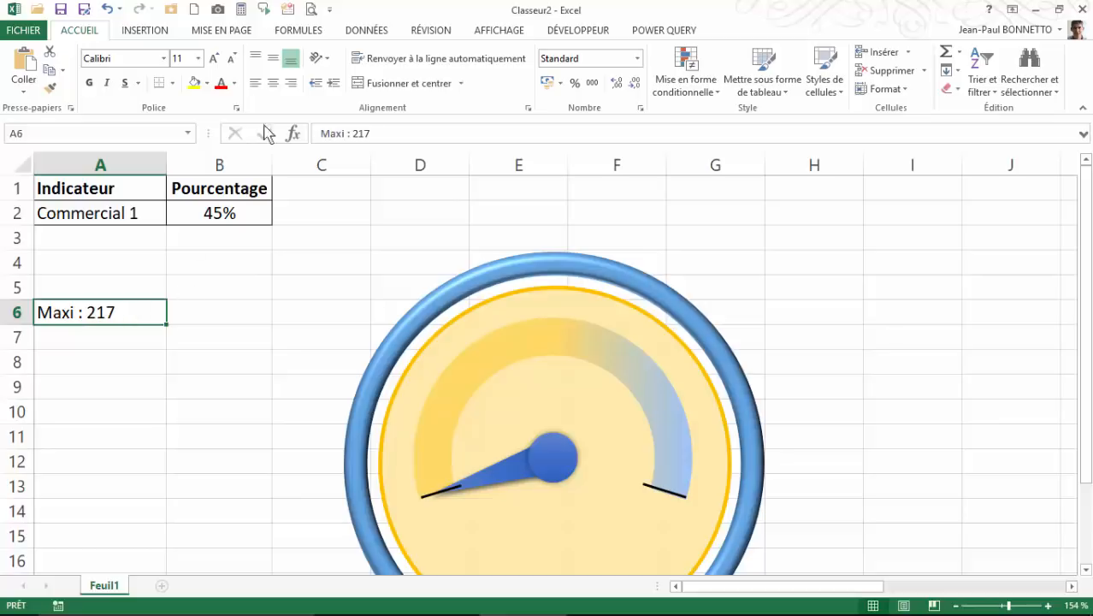
- Open the code module of worksheet Feuil1 in the Visual Basic editor
left_click(585, 30)
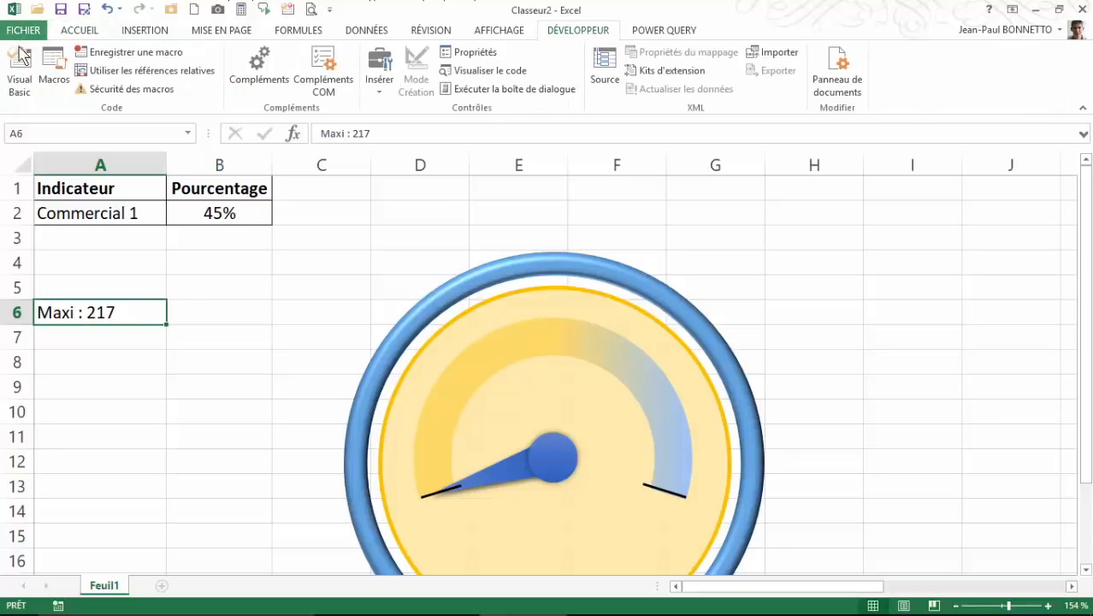
left_click(19, 73)
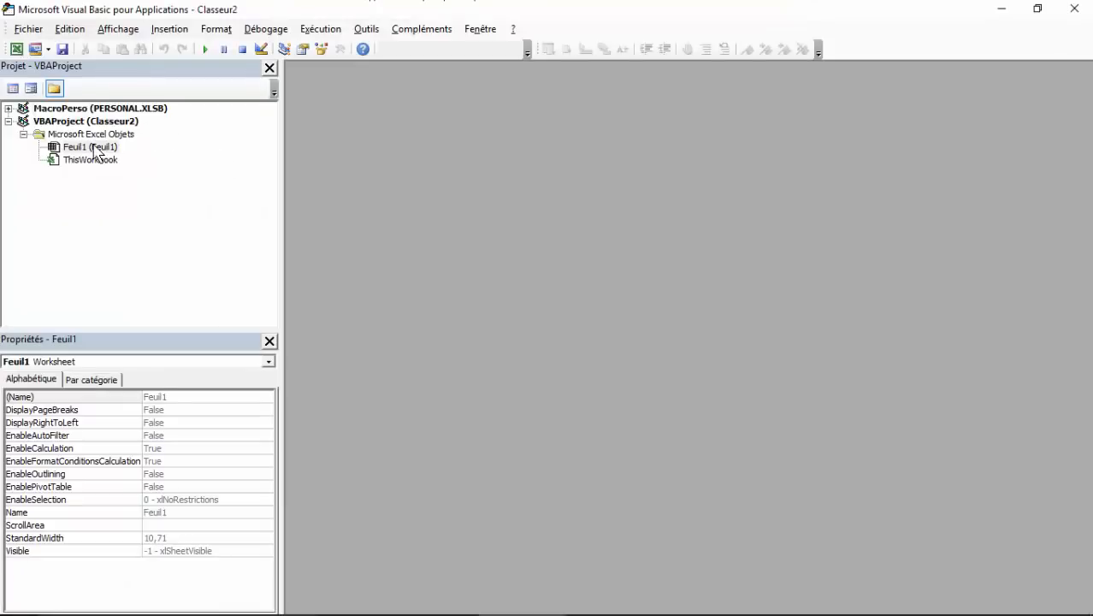
double_click(93, 151)
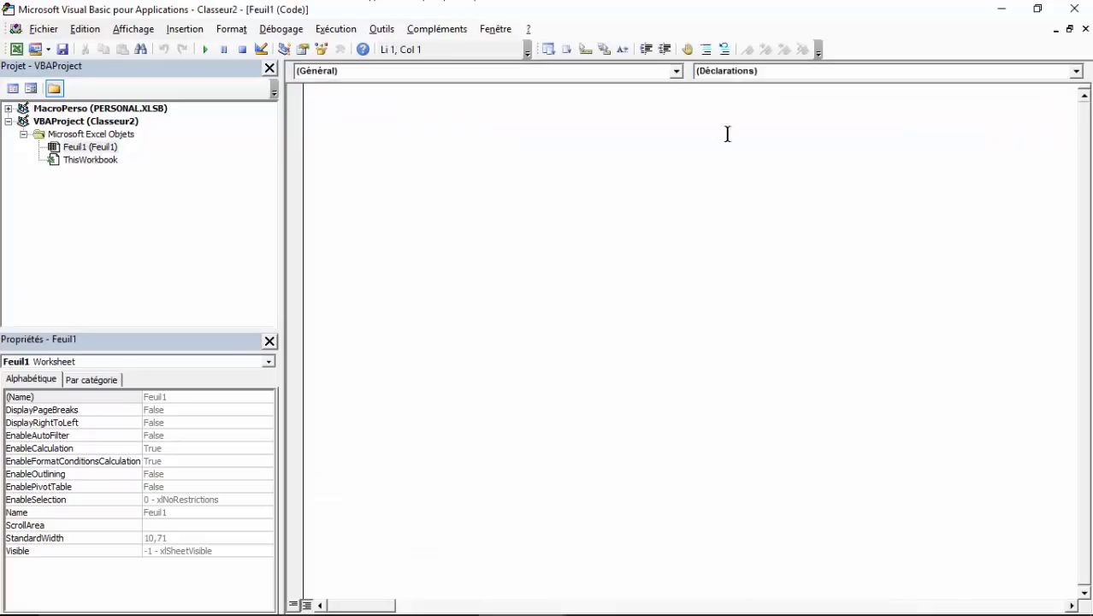
- Create a Worksheet_Change event procedure and delete the automatically added Worksheet_SelectionChange procedure
left_click(676, 71)
left_click(384, 98)
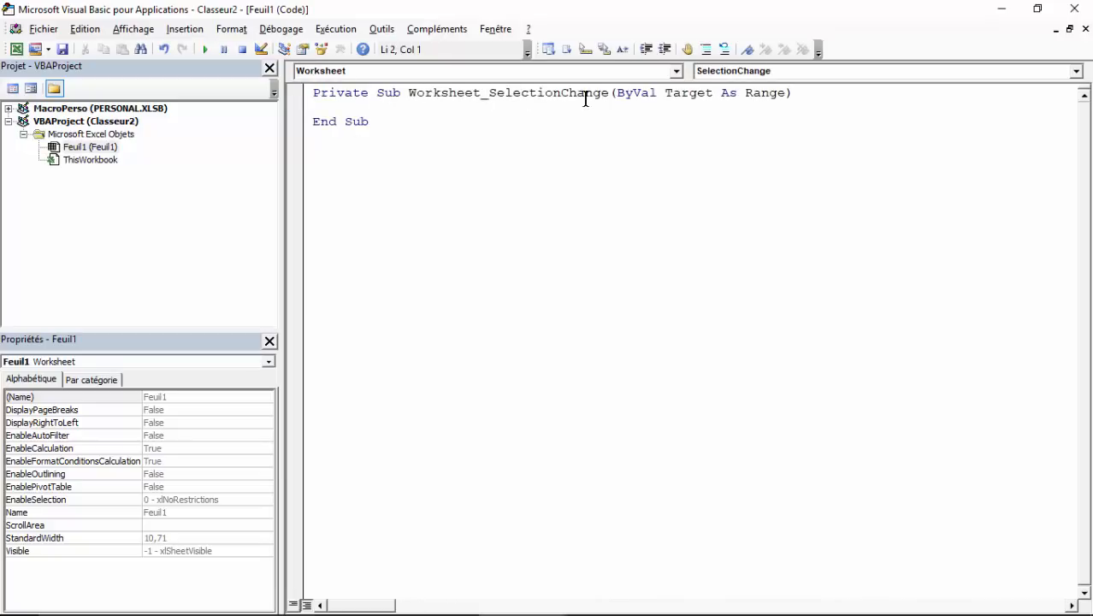
left_click(1076, 72)
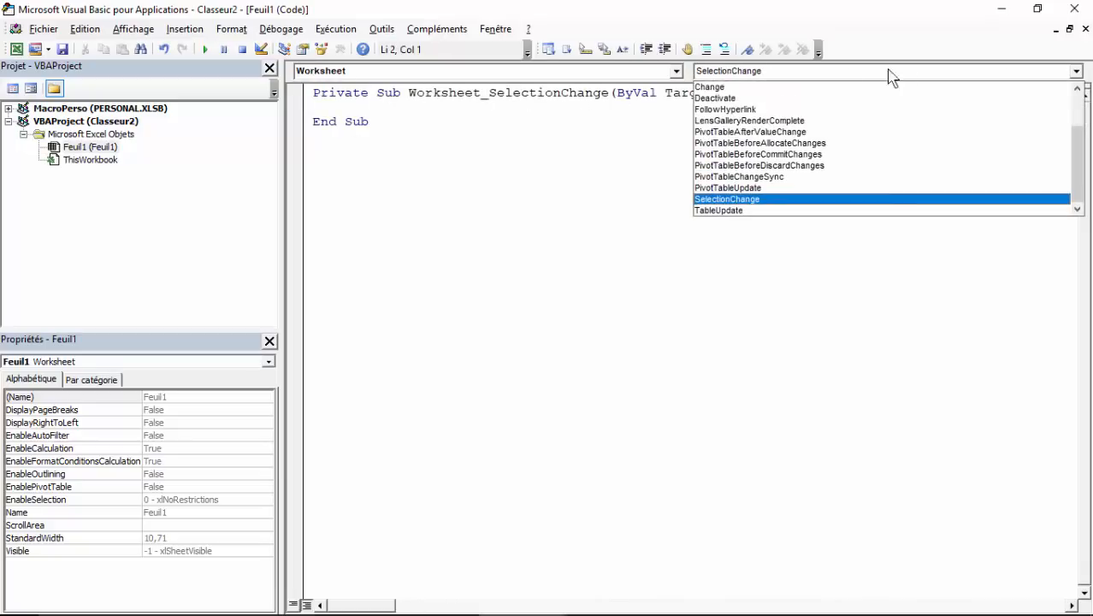
left_click(711, 85)
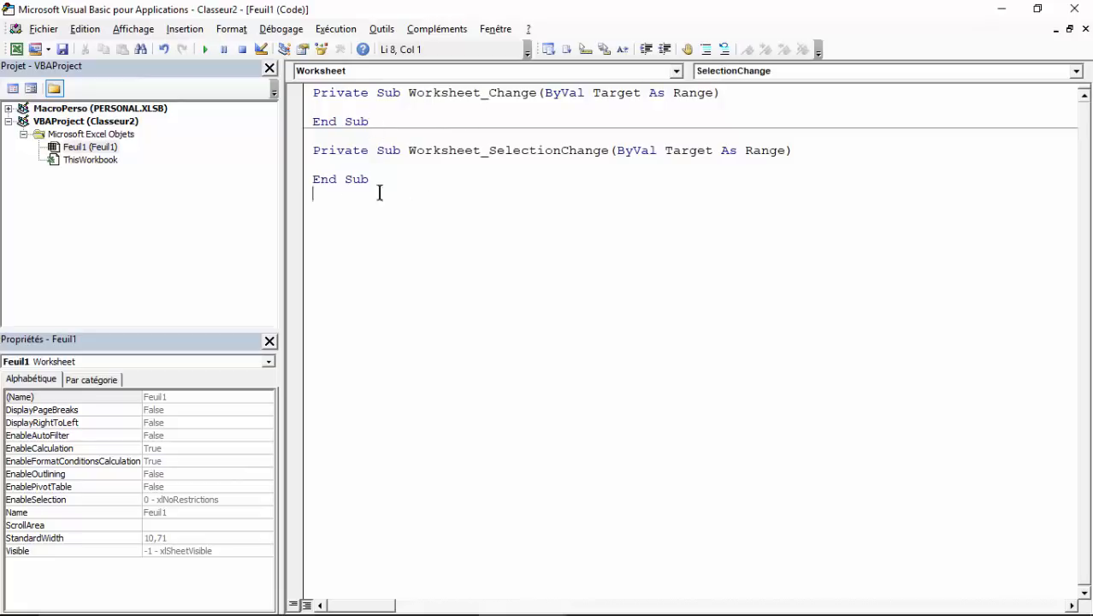
left_click_drag(378, 190, 298, 150)
key("Delete")
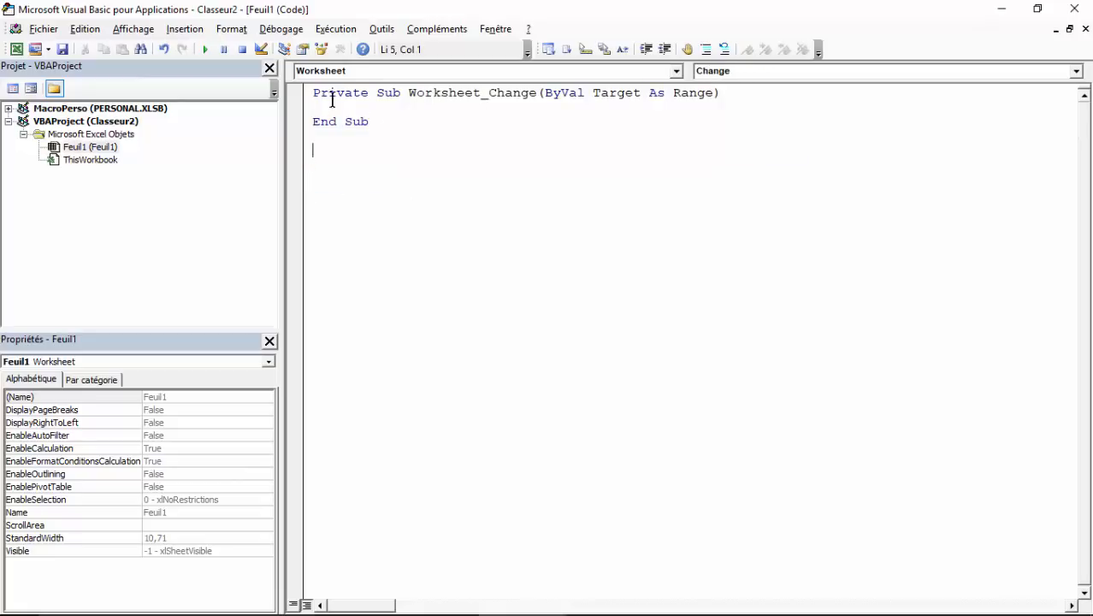
- Add blank lines and an indent inside Worksheet_Change, and shrink and move the editor window to keep the sheet's data in view
key("Return")
key("Return")
key("Return")
key("Up")
key("Up")
key("Tab")
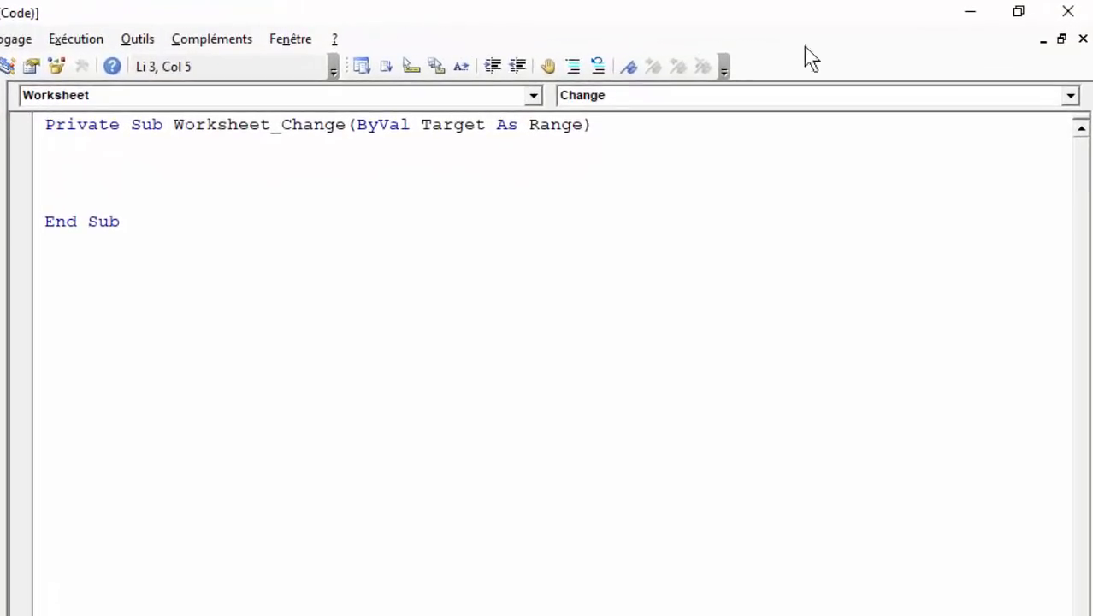
left_click(1024, 11)
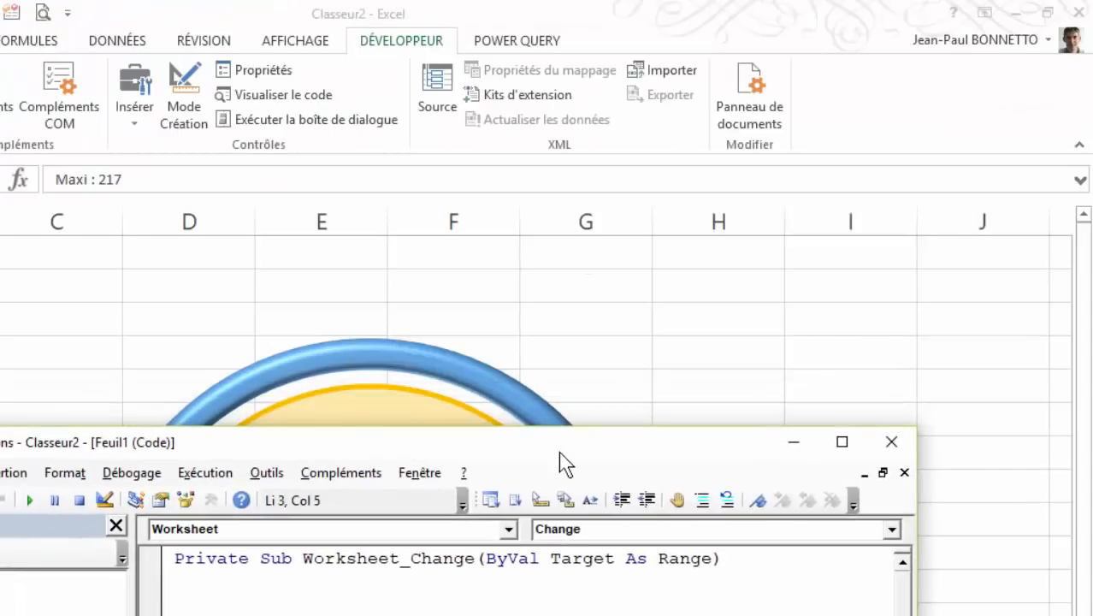
left_click_drag(583, 449, 650, 337)
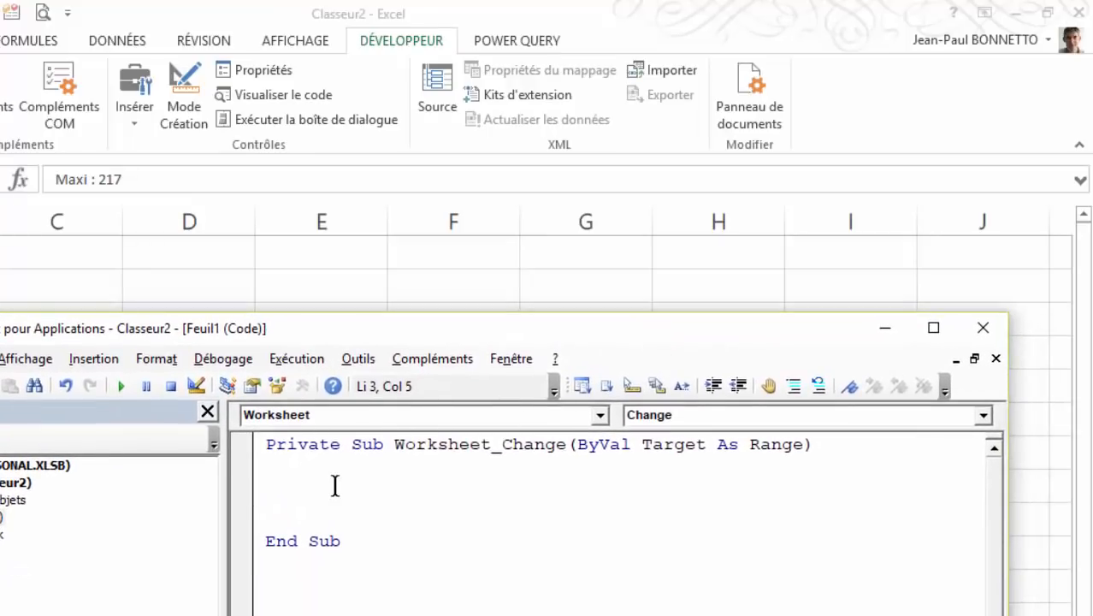
- Begin the first statement of Worksheet_Change with ActiveSheet.Shapes
type("Active")
type("seet")
type(".")
key("BackSpace")
key("BackSpace")
key("BackSpace")
key("BackSpace")
type("het")
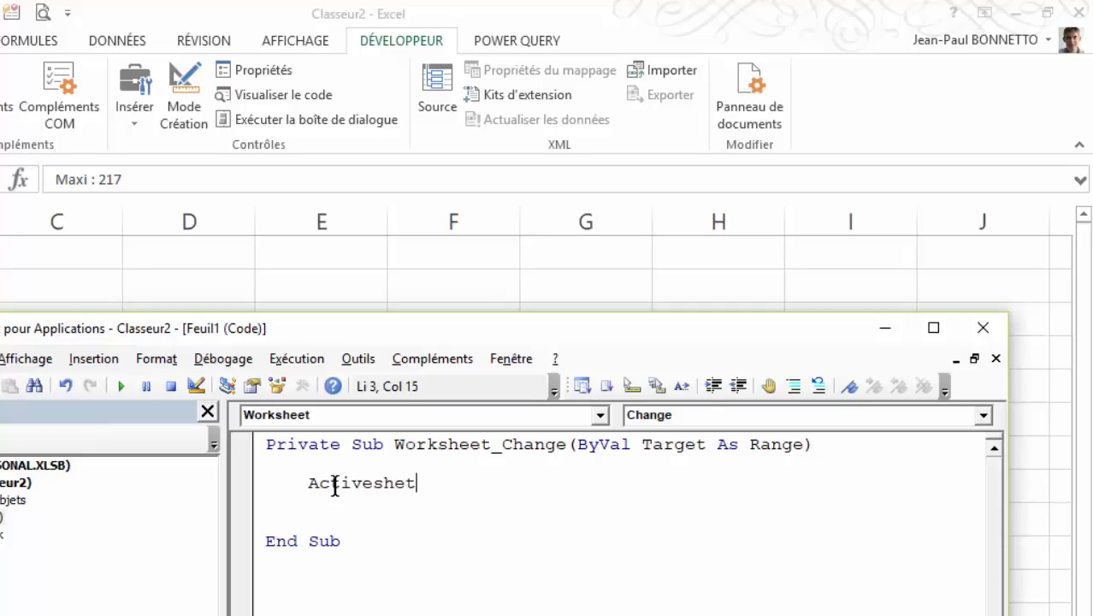
key("BackSpace")
type("et.")
key("BackSpace")
type("Shapes")
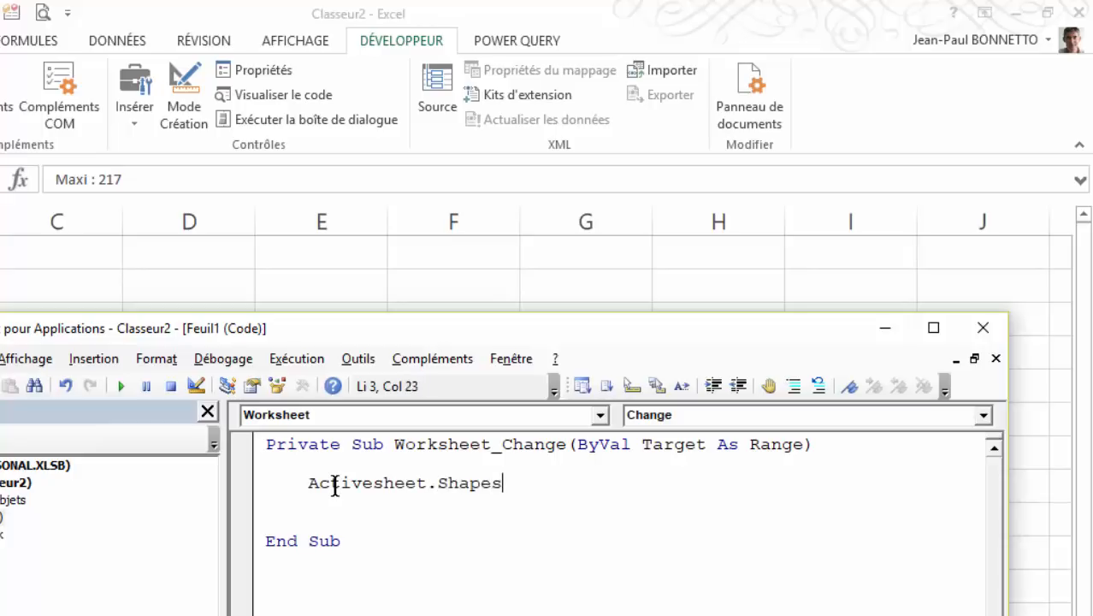
- Complete the statement with .Range(Array("Aiguille")).Select so that it selects the needle group
type(".range(")
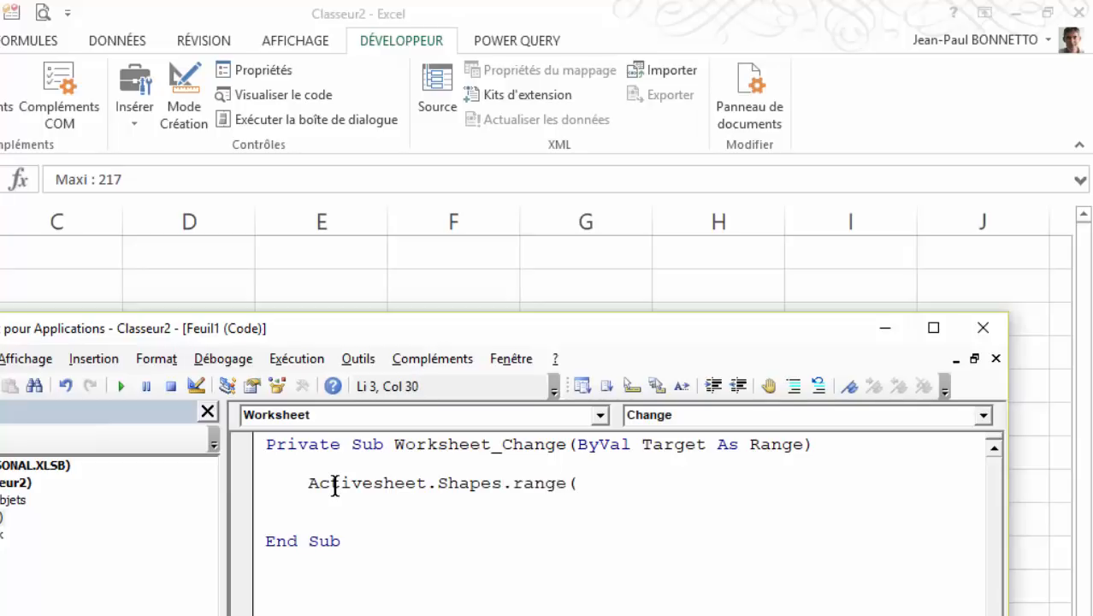
type("Array(\"")
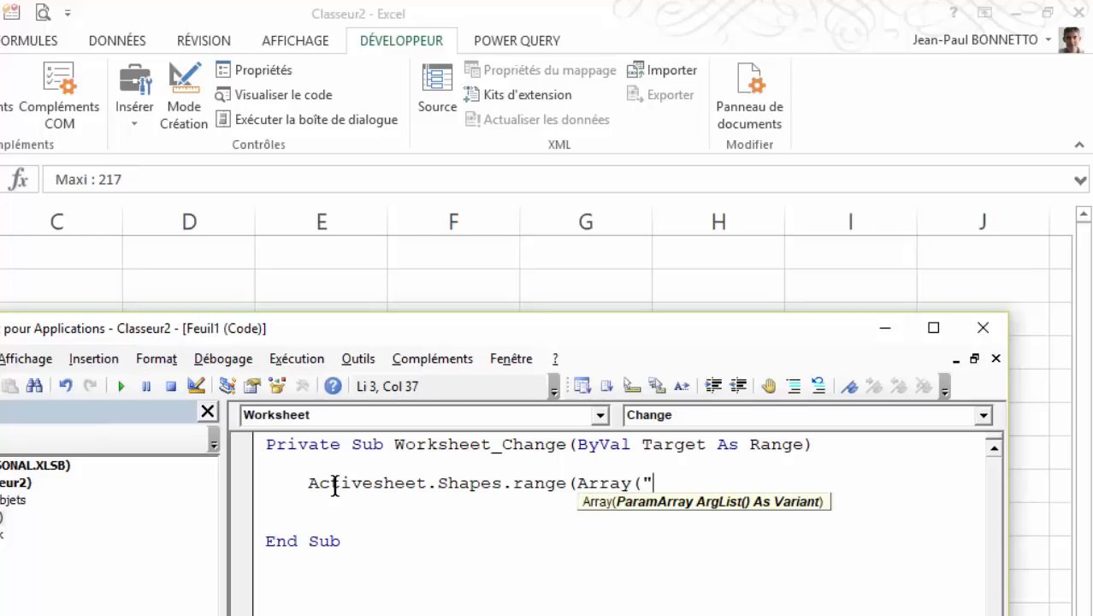
type("Augui")
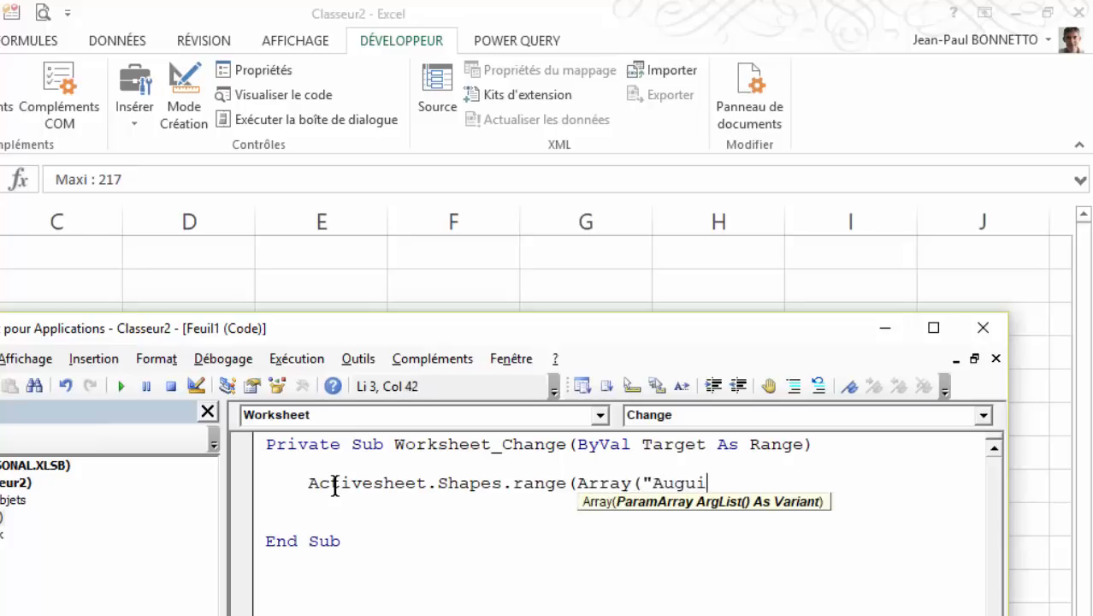
type("lle\"")
key("BackSpace")
key("BackSpace")
key("BackSpace")
key("BackSpace")
key("BackSpace")
key("BackSpace")
key("BackSpace")
key("BackSpace")
type("iguille\")")
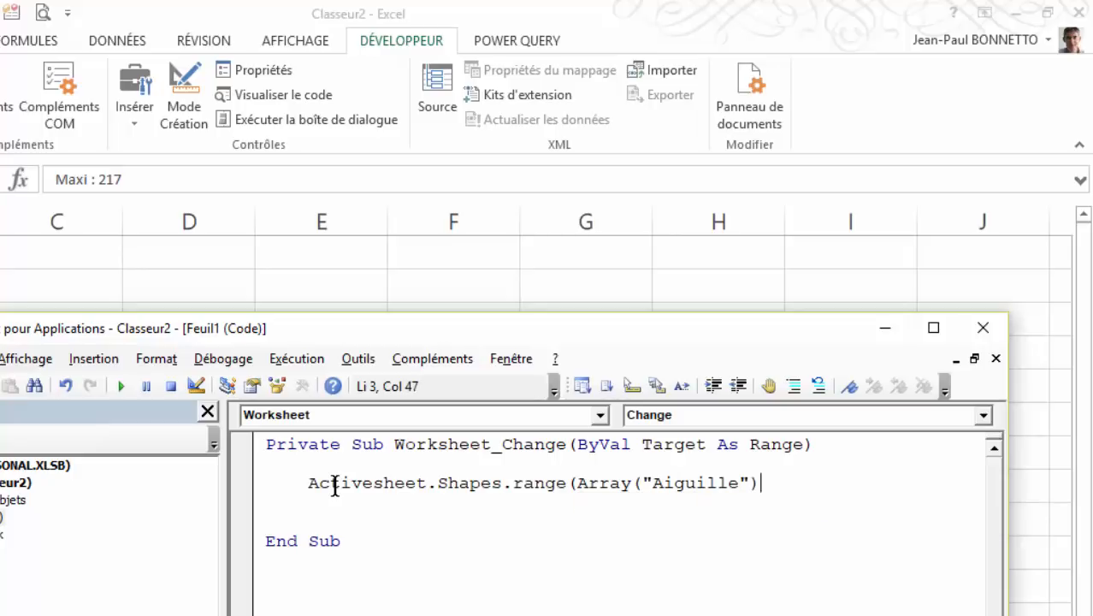
type(")")
type(".seelct")
key("BackSpace")
key("BackSpace")
key("BackSpace")
type("c")
key("BackSpace")
key("BackSpace")
type("lect")
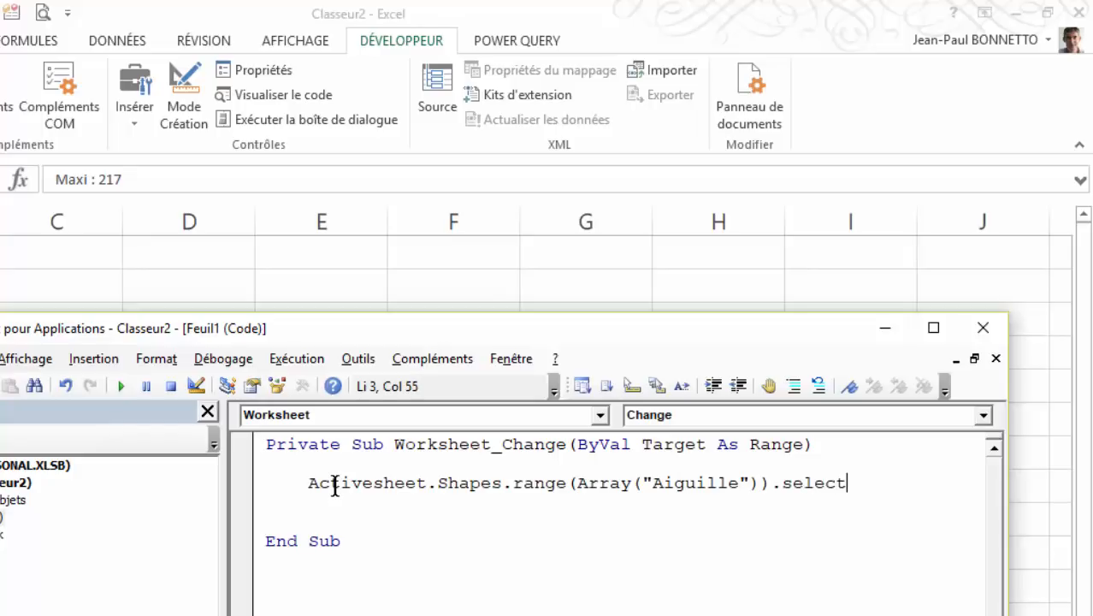
key("Return")
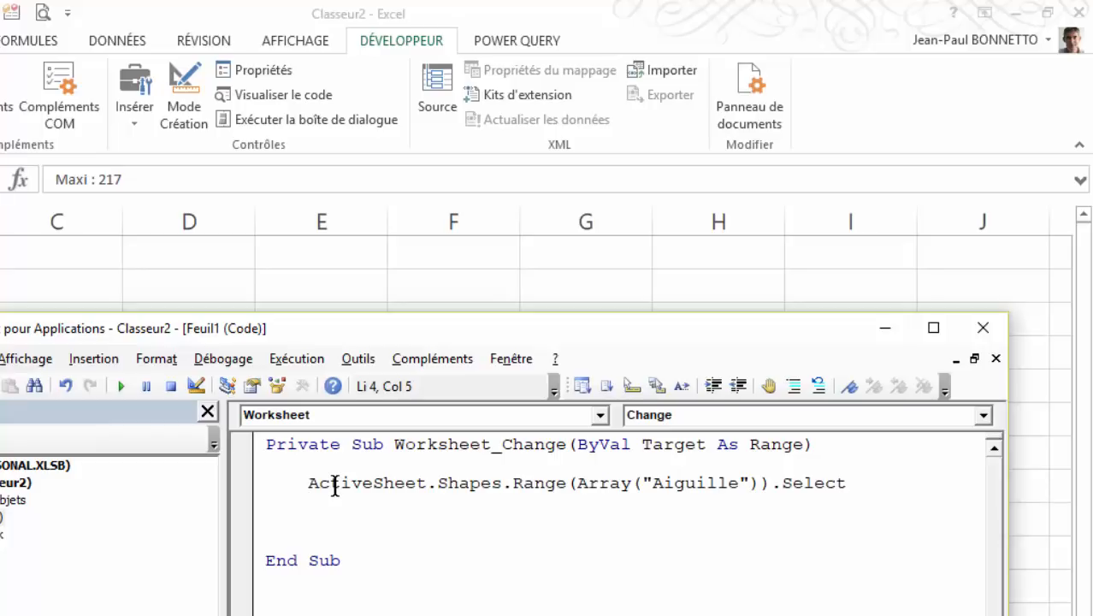
- Add the second statement Selection.ShapeRange.Rotation = Range("B2").Value * 217 to rotate the needle by the percentage
type("Selection.shape")
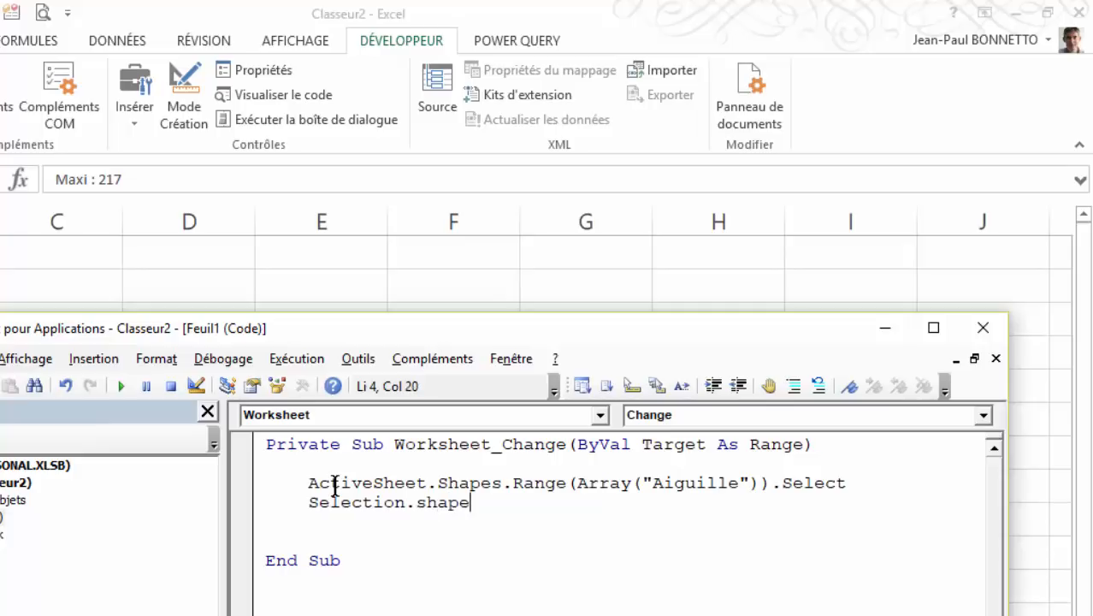
type("range.roration")
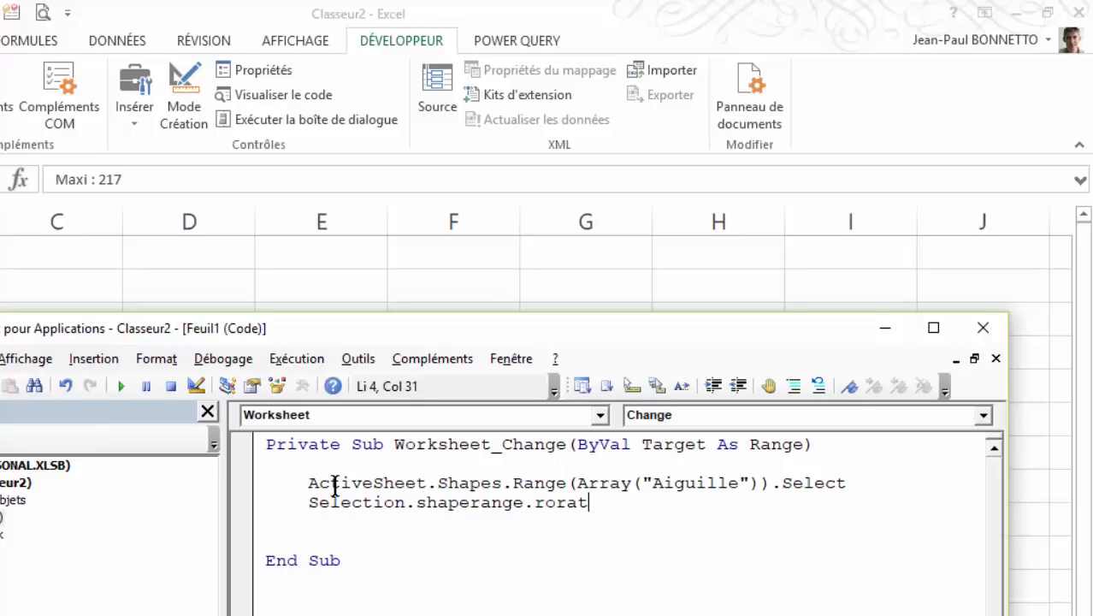
key("BackSpace")
key("BackSpace")
key("BackSpace")
key("BackSpace")
key("BackSpace")
key("BackSpace")
type("tato")
type("in")
type(" = range")
type("(\"B2\").Value * 217")
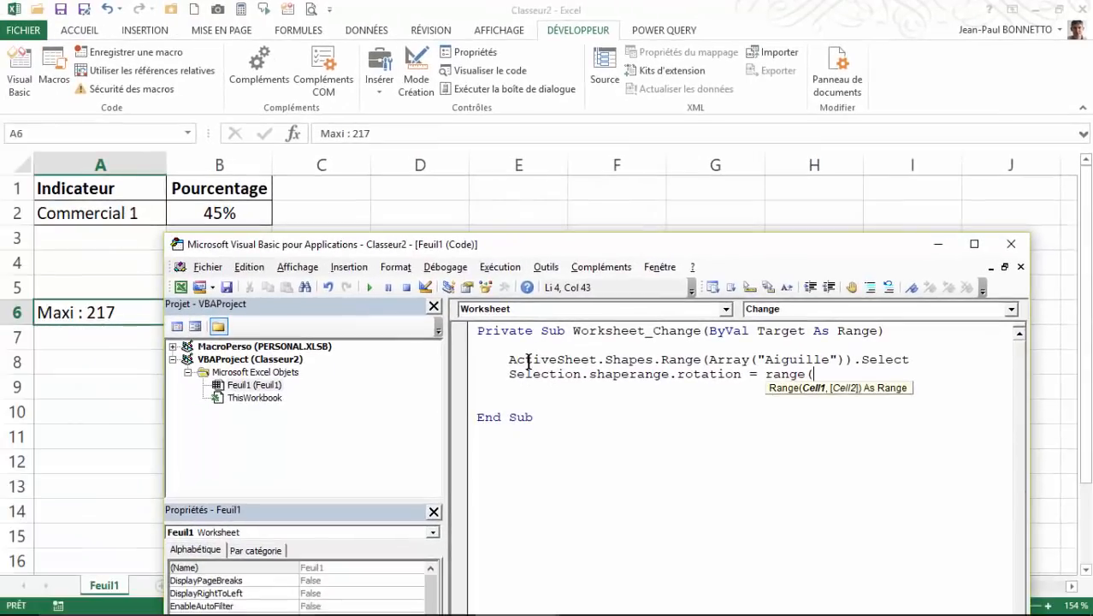
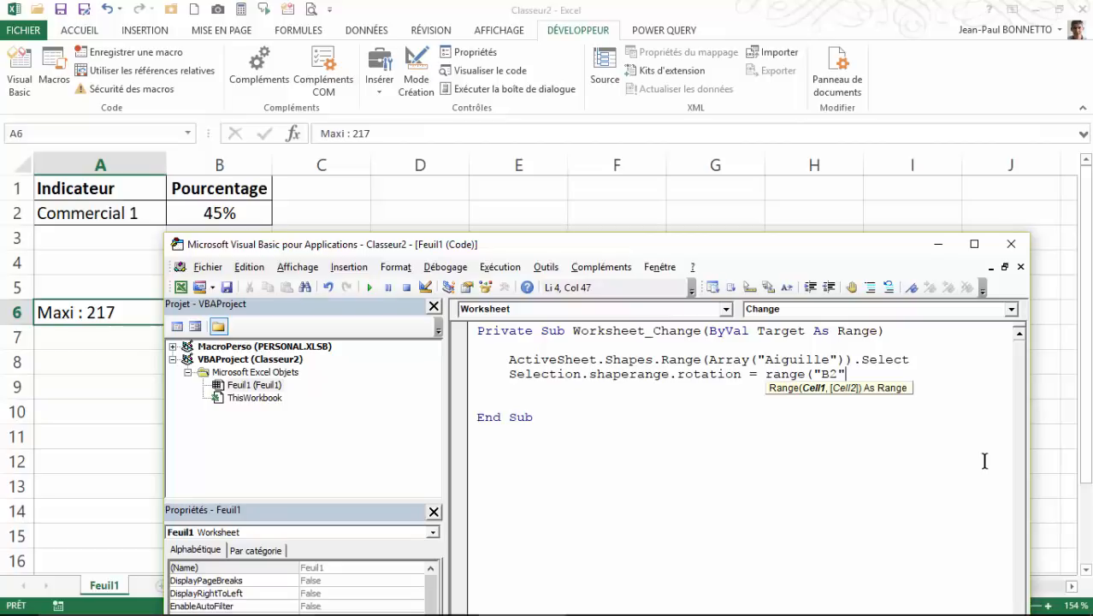
type(")")
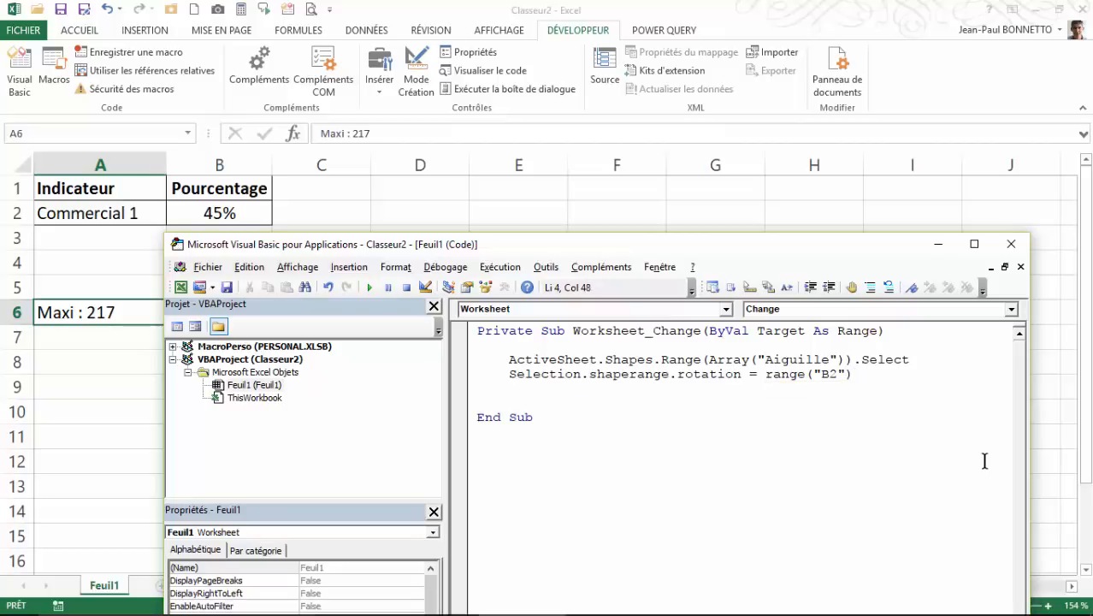
type(".Value *")
type("217")
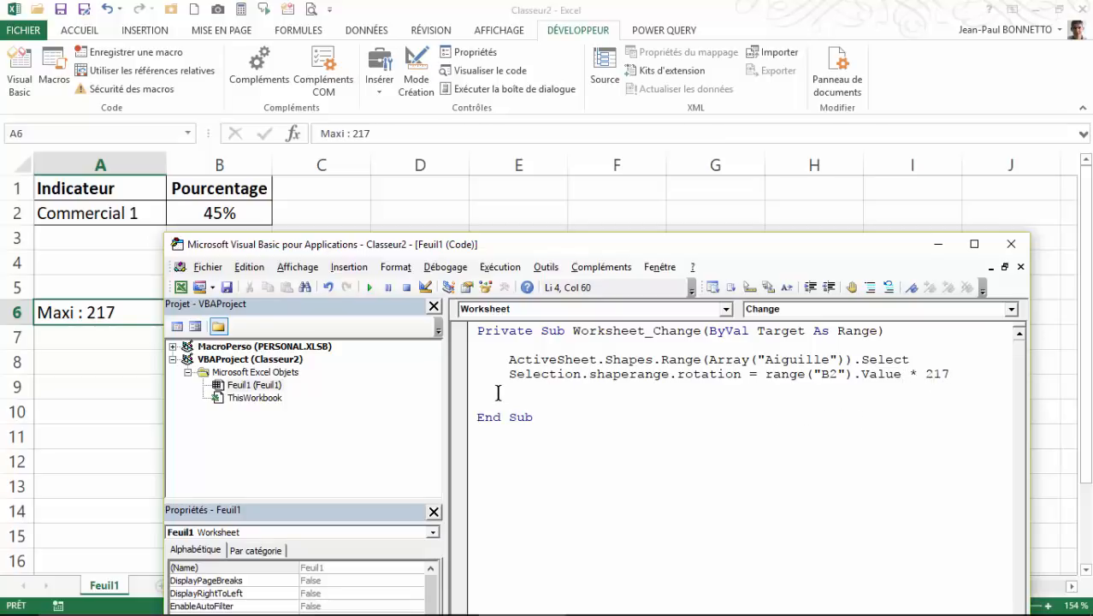
- Close the Visual Basic editor and test the needle by setting Commercial 1's percentage in B2 to 50%
left_click(1011, 246)
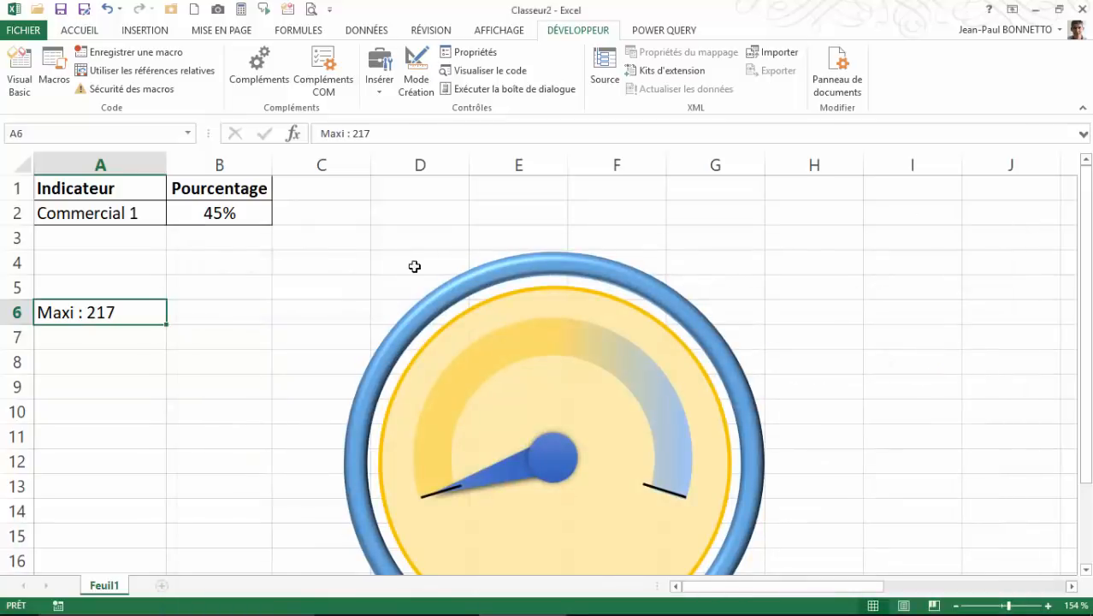
left_click(236, 212)
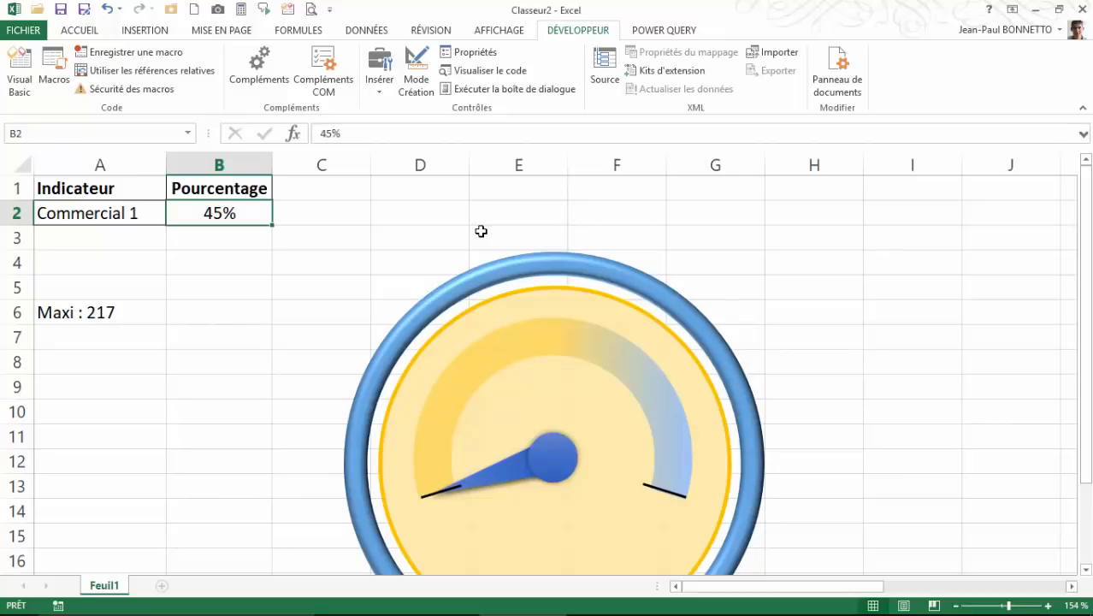
type("50")
key("Return")
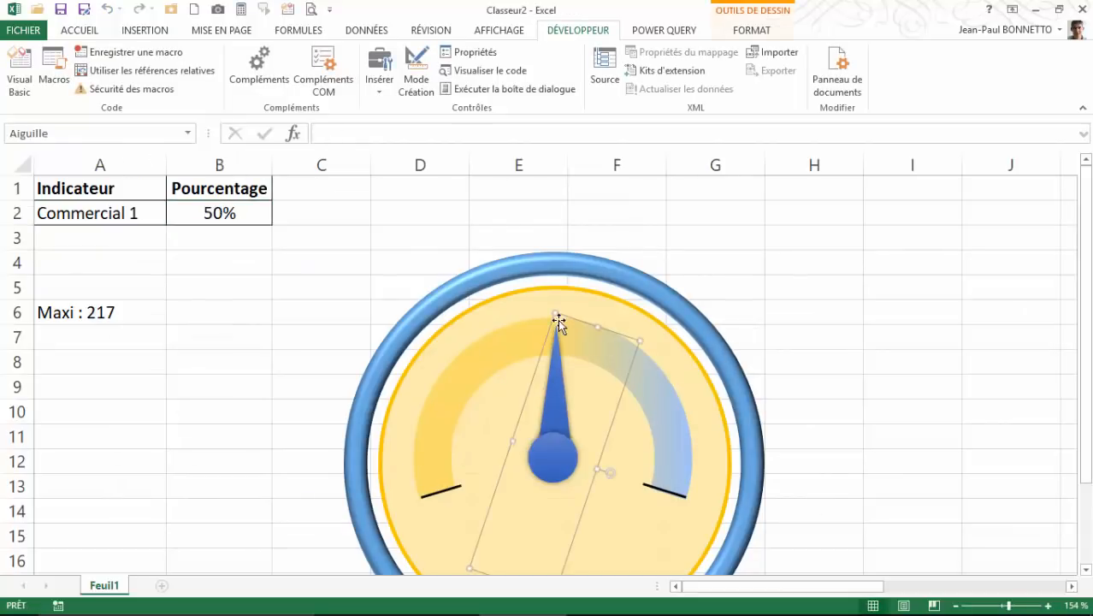
- Set Commercial 1's percentage in B2 to 100% to test the needle's maximum rotation
left_click(217, 210)
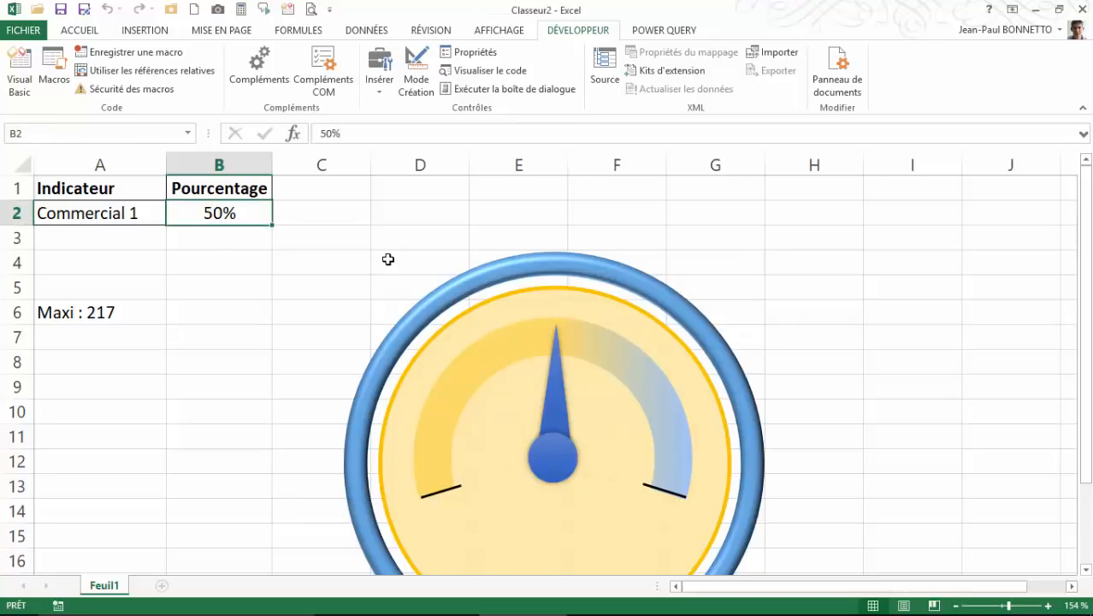
type("100")
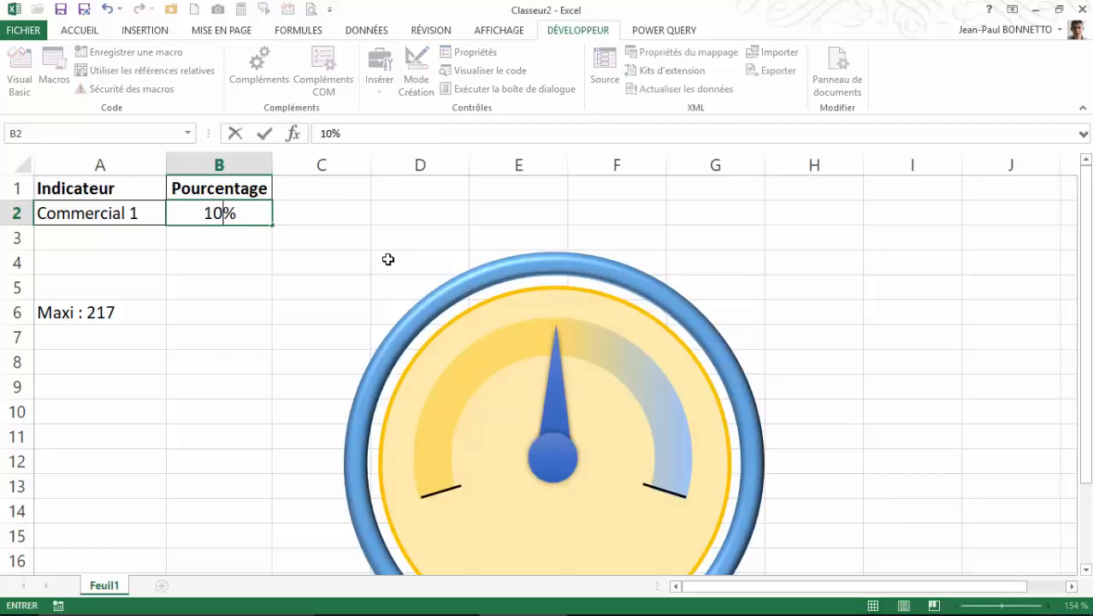
- Test the gauge needle by entering 100% and then 0% as the Commercial 1 percentage in B2
key("Return")
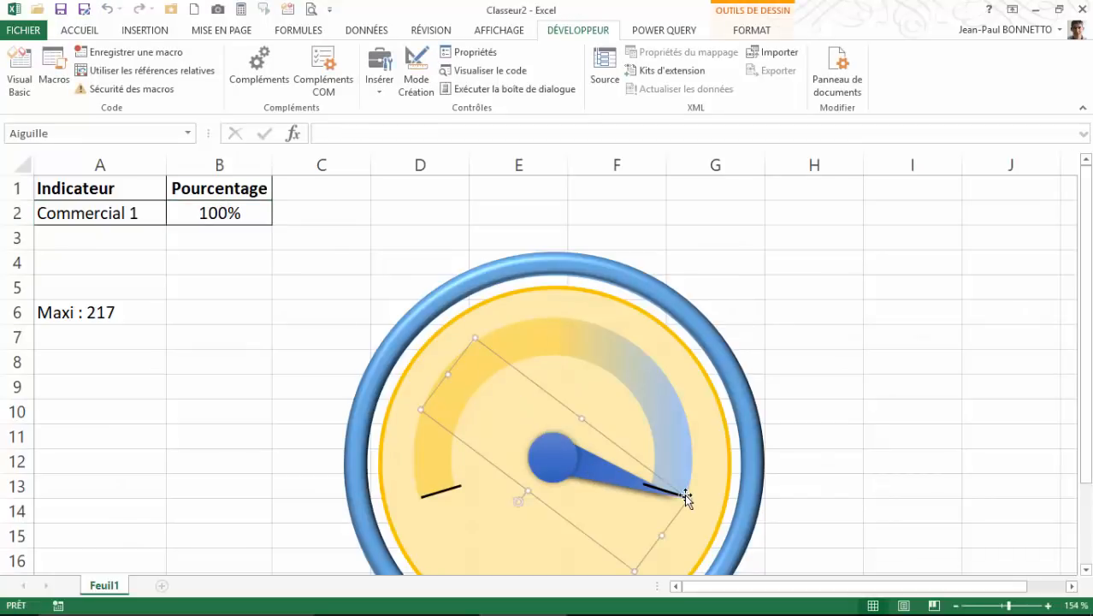
left_click(225, 213)
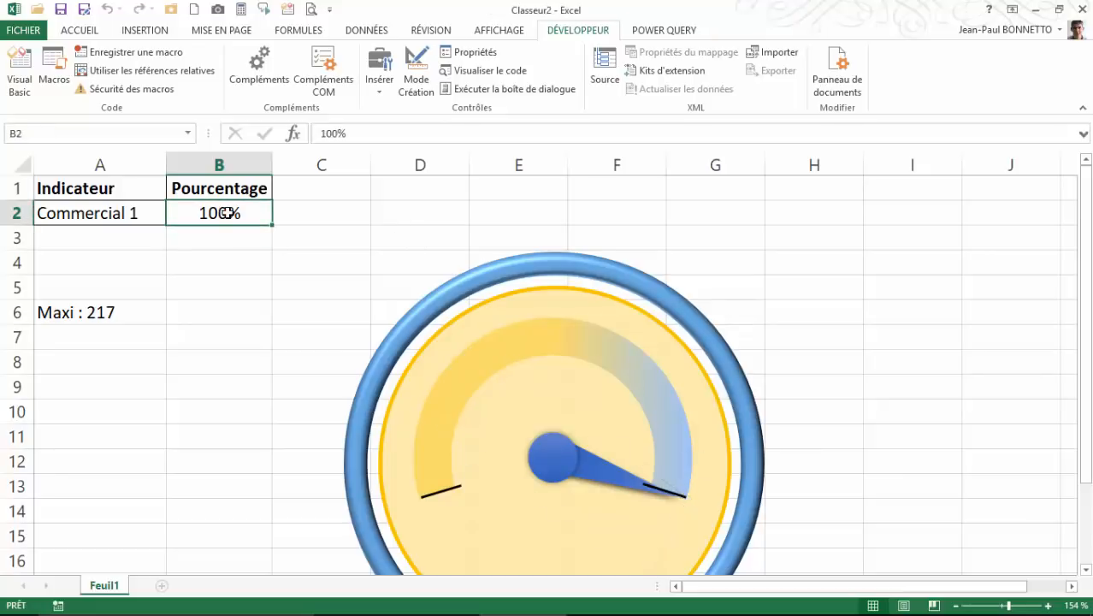
type("0")
key("Return")
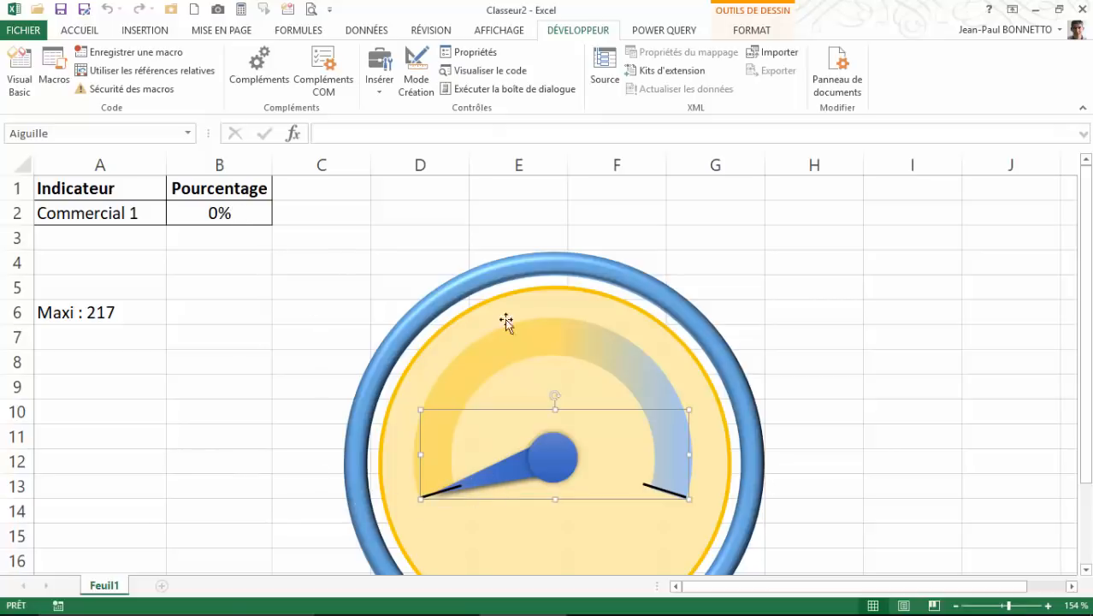
- In the Feuil1 Worksheet_Change code, add Application.ScreenUpdating = False as the first statement, above the line selecting Aiguille
left_click(20, 75)
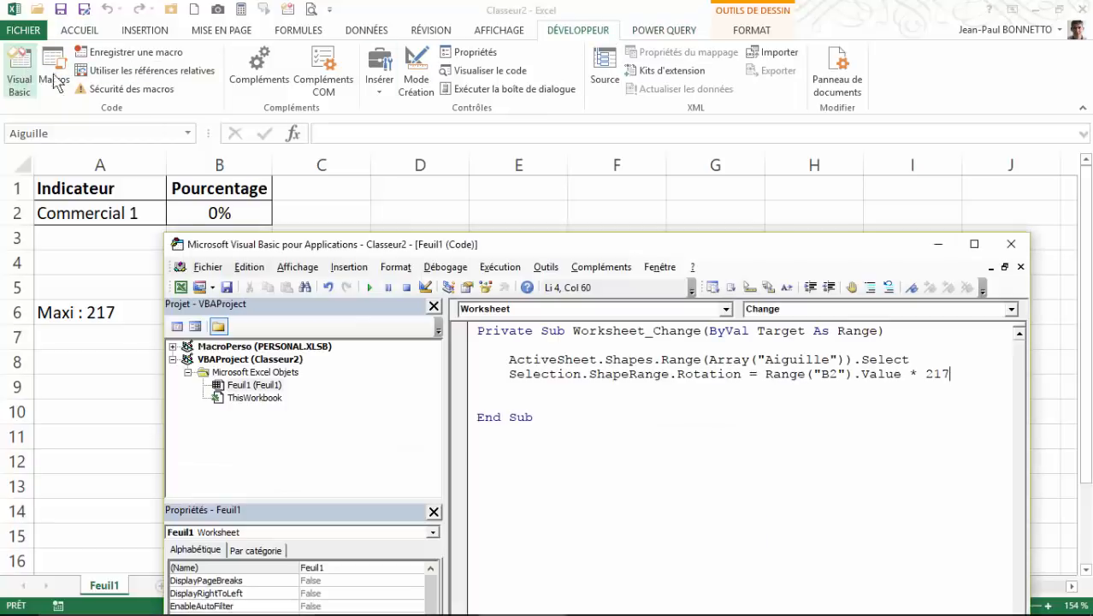
left_click(532, 341)
key("Return")
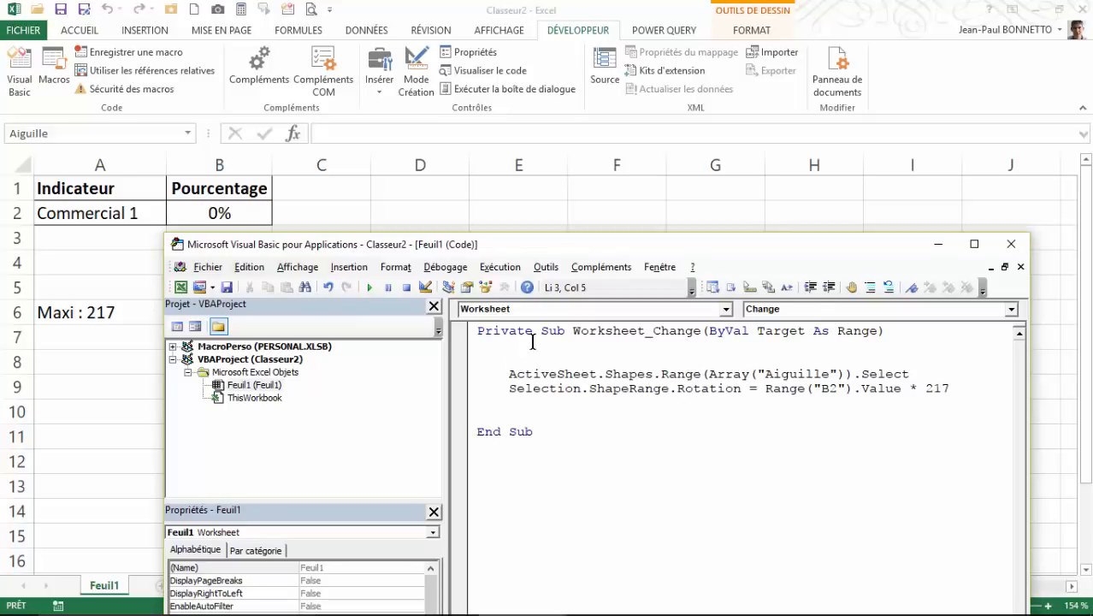
type("Application.")
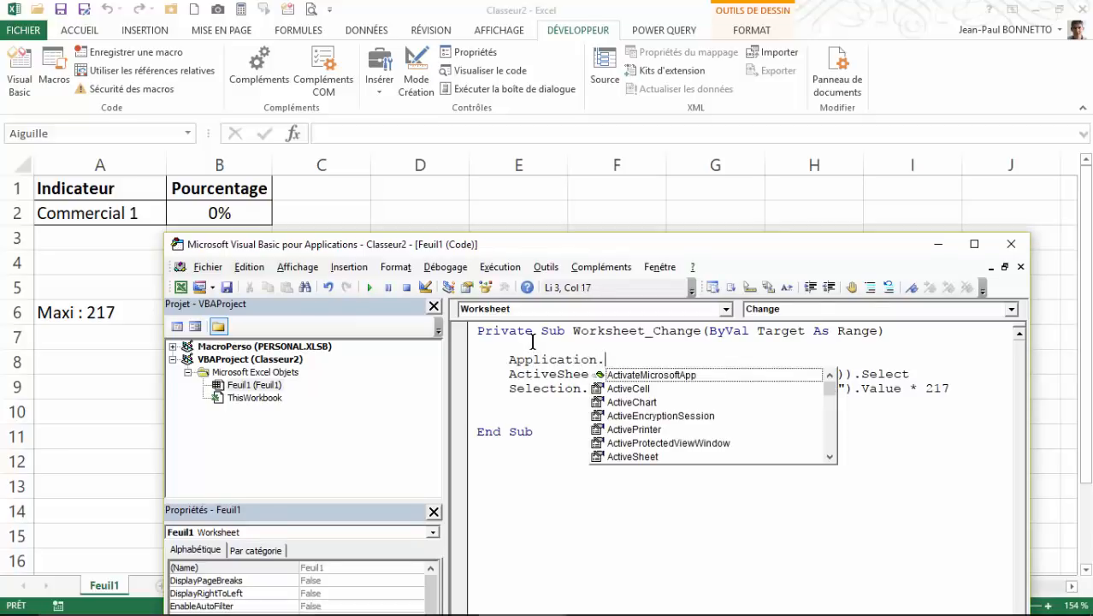
type("ScreenUpdating")
key("Tab")
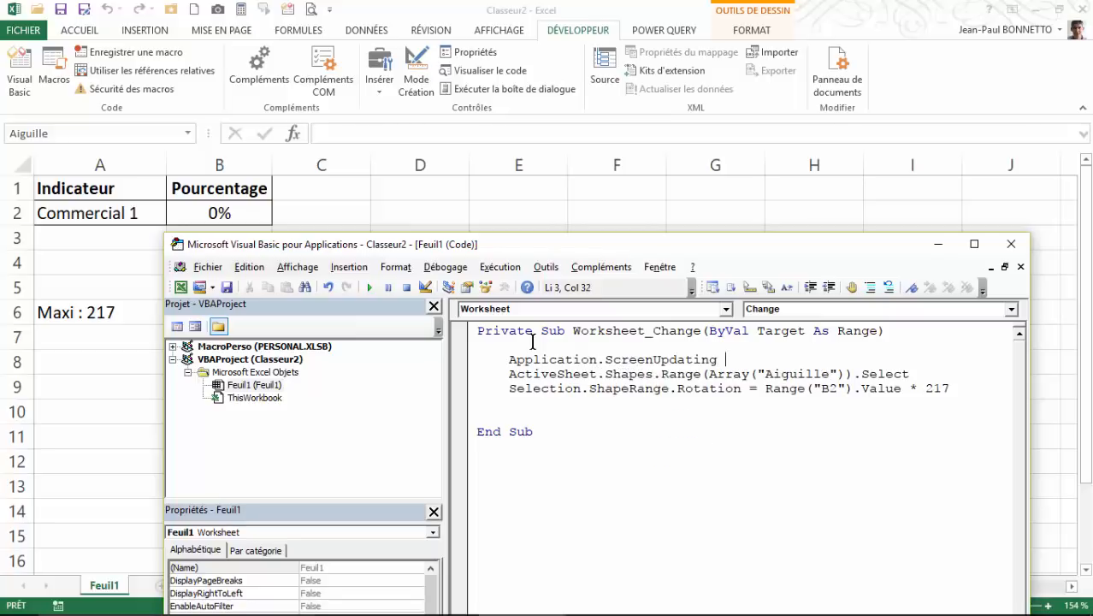
type("= false")
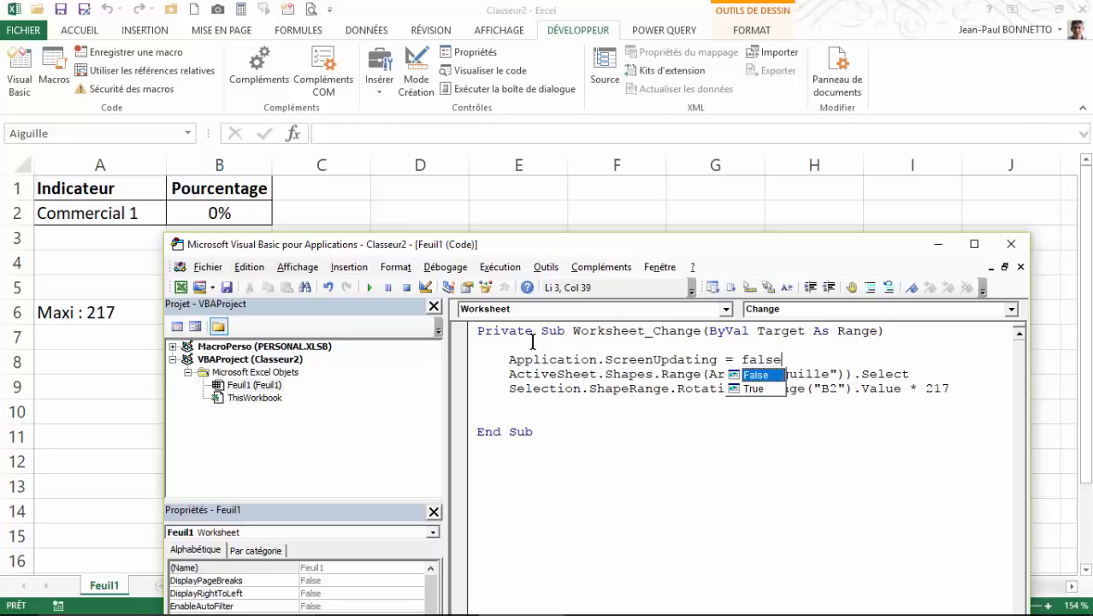
left_click(725, 362)
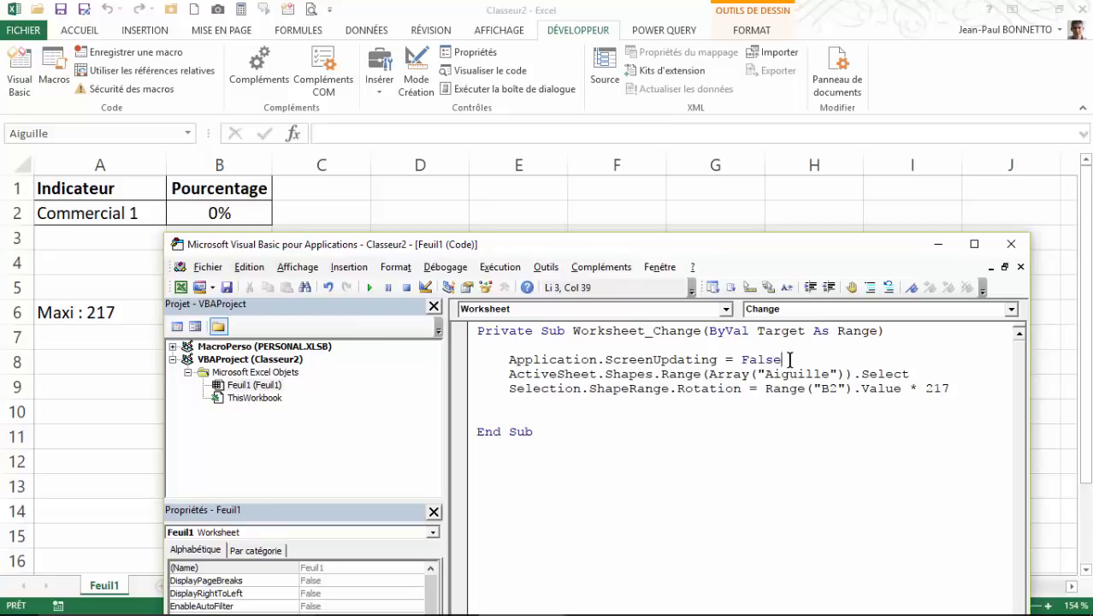
- Copy the ScreenUpdating line below the rotation statement, set the copy to True, and close the code editor
left_click_drag(788, 361, 500, 359)
key("ctrl+c")
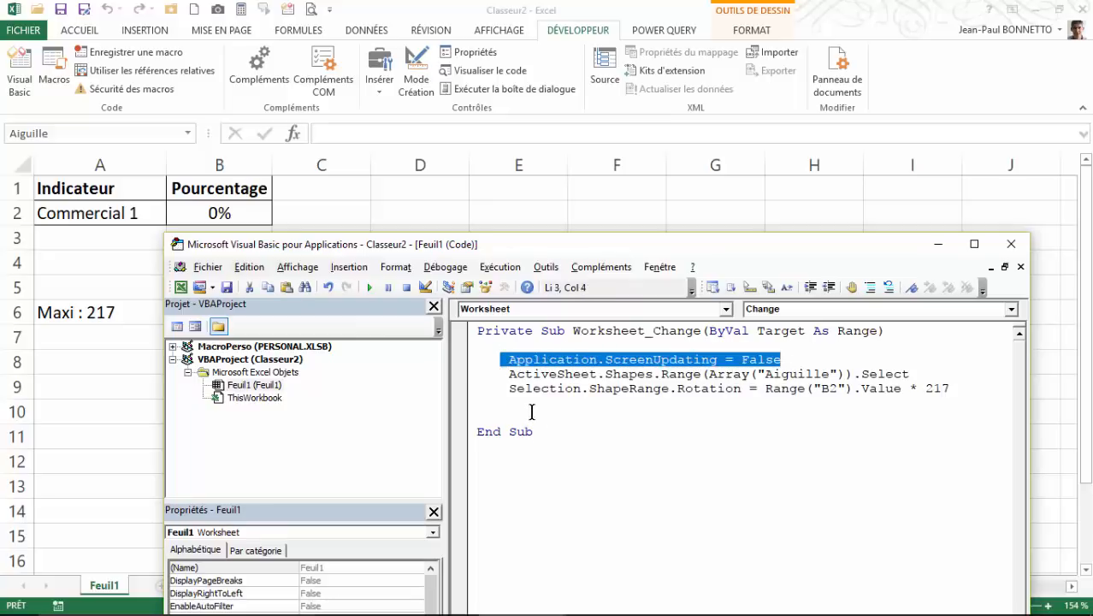
left_click(527, 403)
key("ctrl+v")
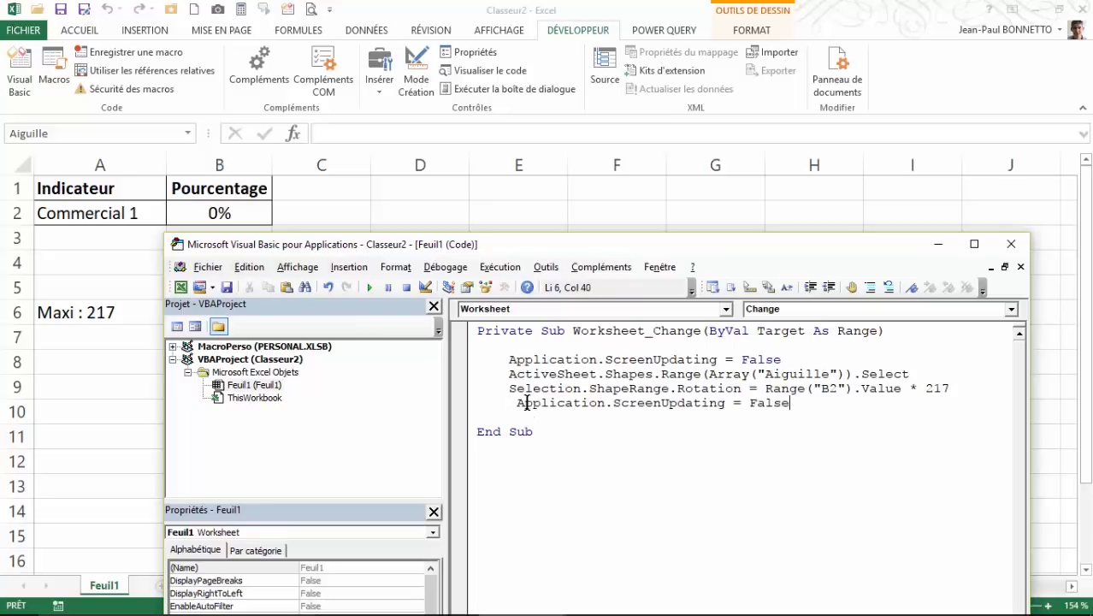
key("BackSpace")
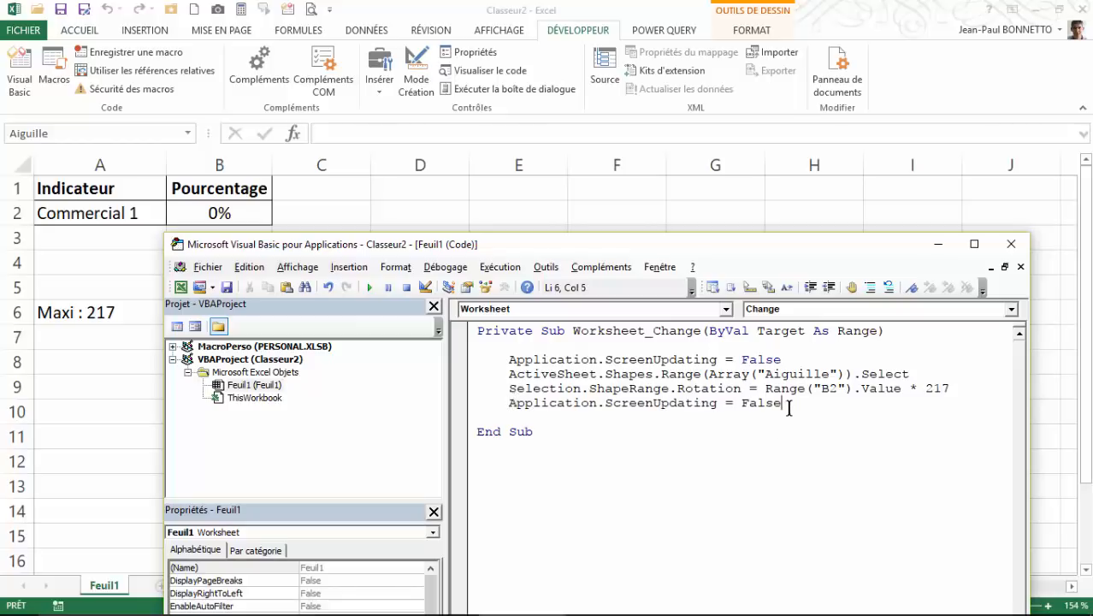
left_click_drag(783, 403, 742, 405)
type("true")
key("Return")
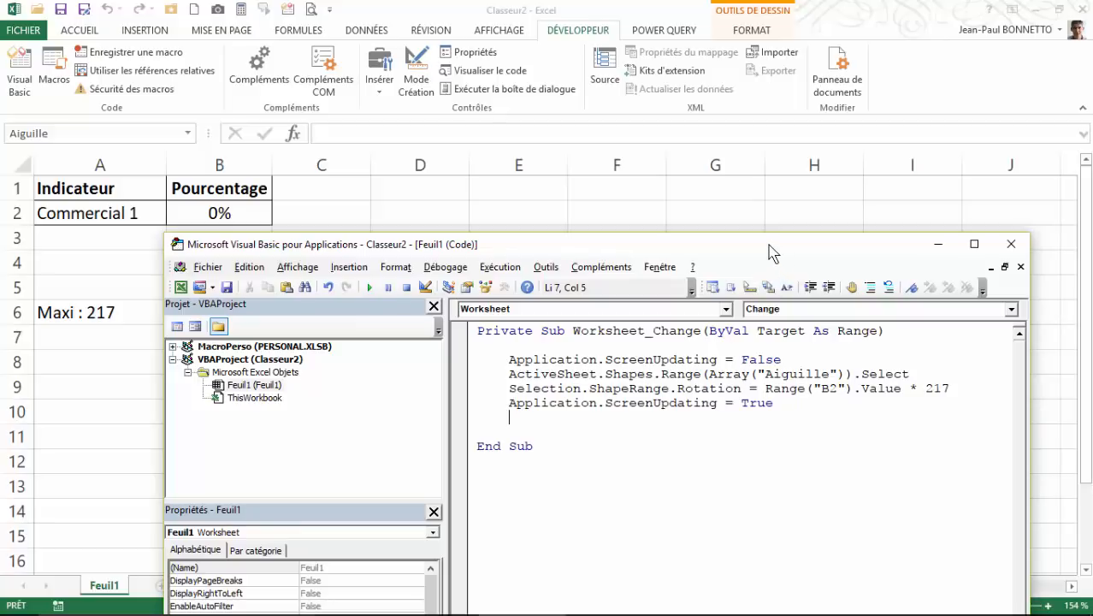
left_click(1011, 244)
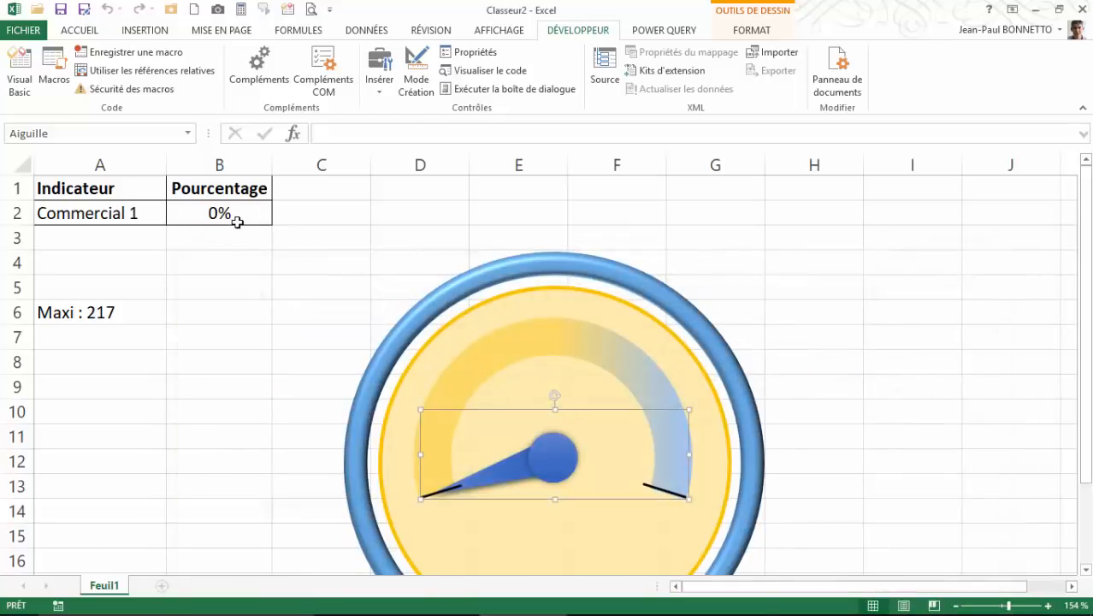
- Test the gauge with 15% in B2, then select that cell again
left_click(237, 222)
type("15")
key("Return")
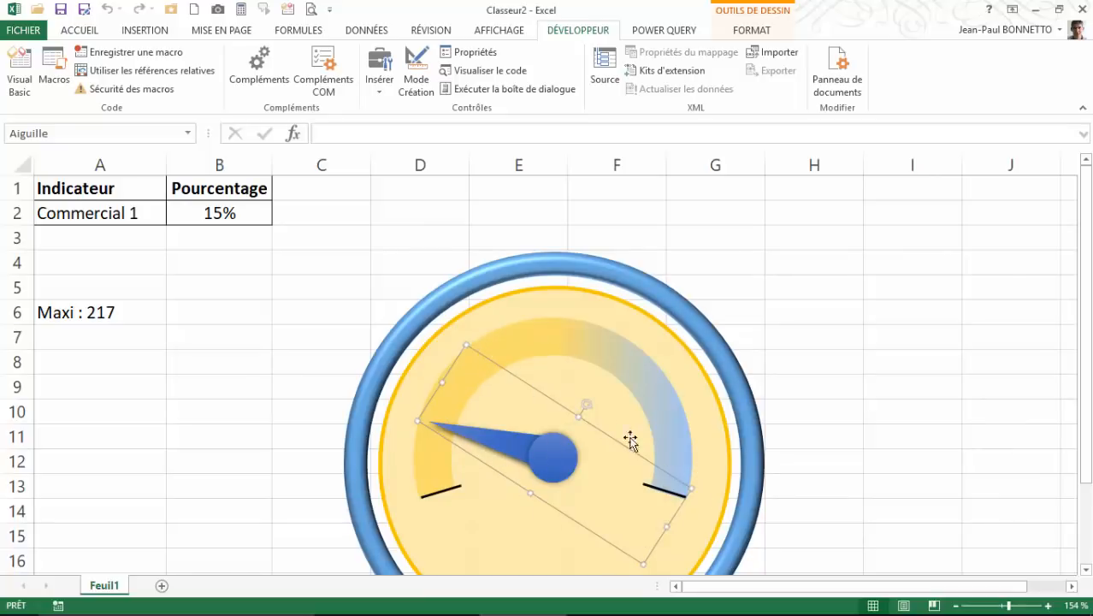
left_click(222, 214)
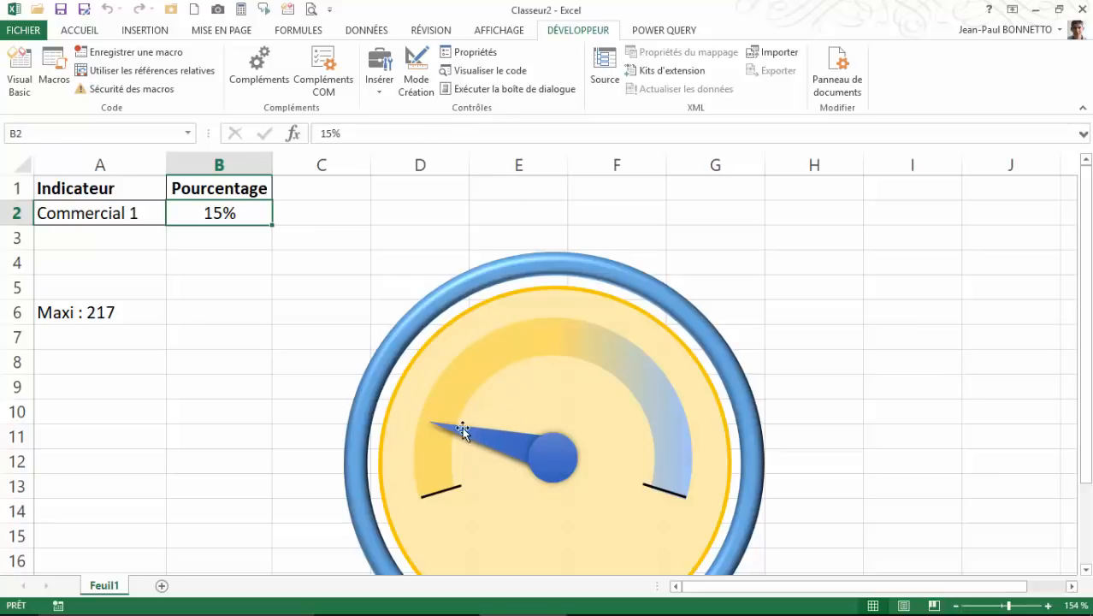
- Add the statement Range("B2").Select below the last ScreenUpdating line of the Worksheet_Change procedure
left_click(19, 77)
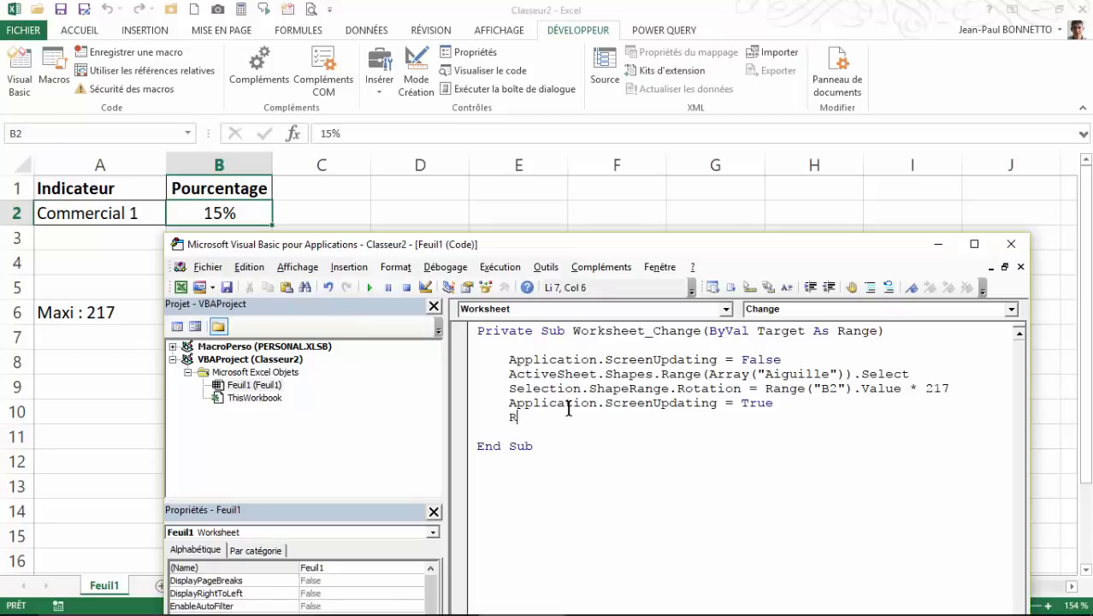
type("ange(\"B2")
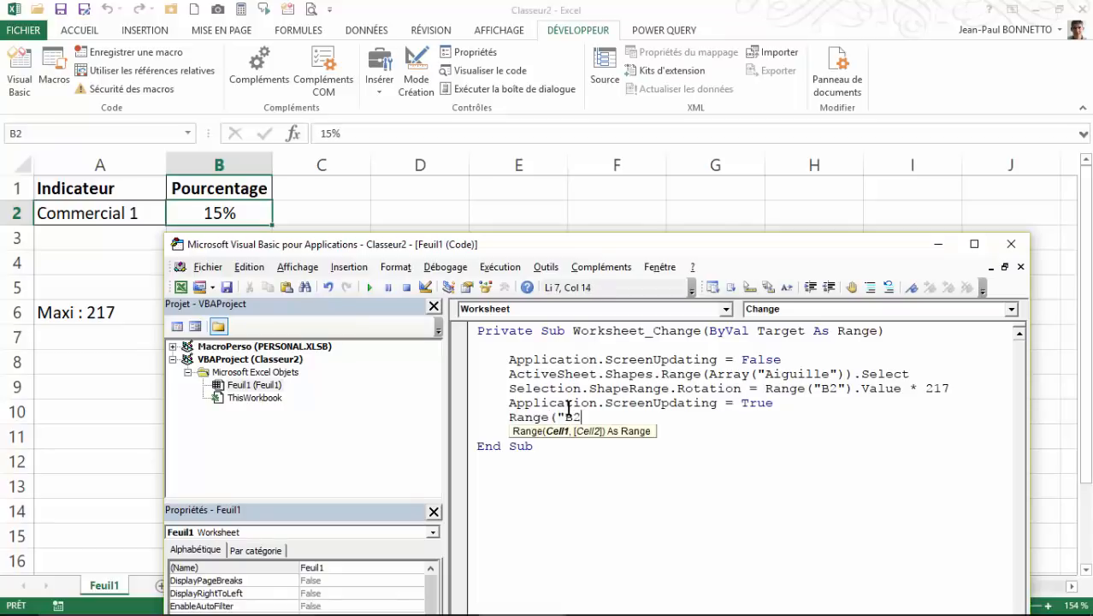
type("\")")
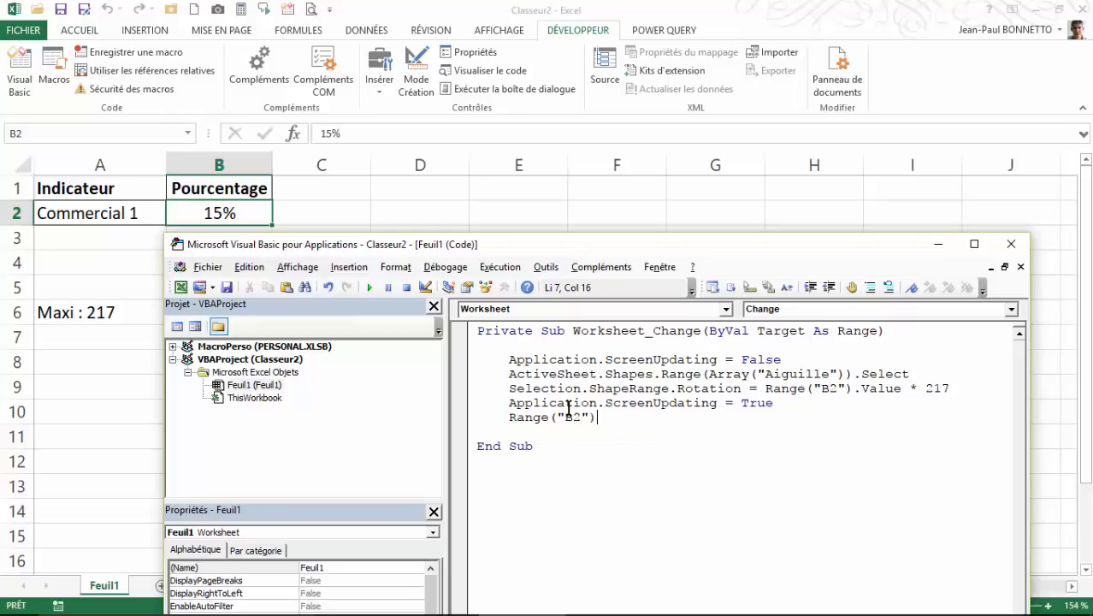
type(".sele")
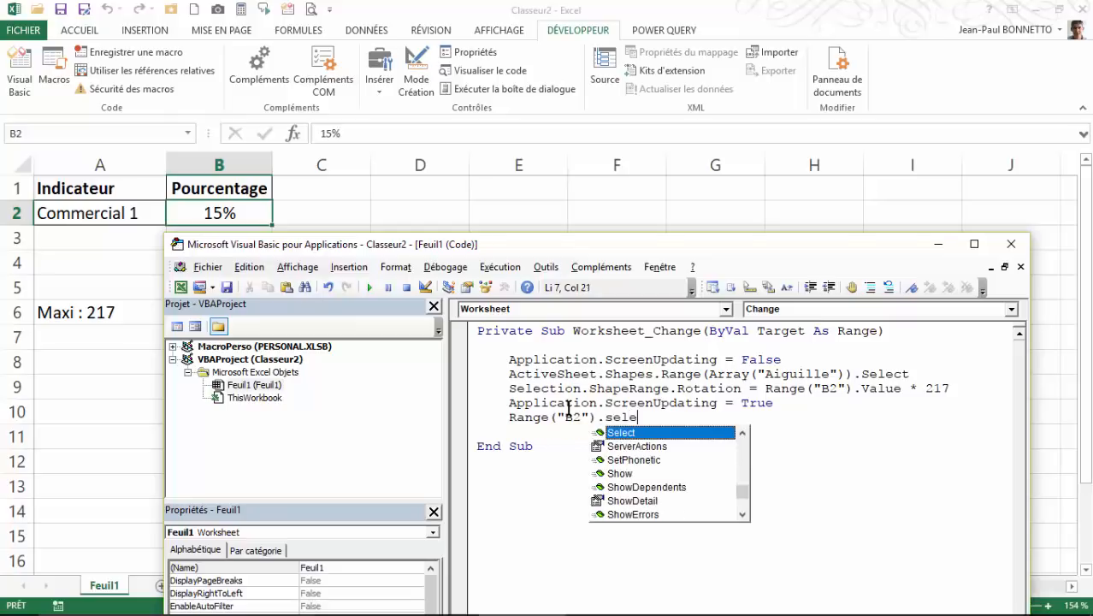
type("ct")
- Move Application.ScreenUpdating = True below Range("B2").Select, remove the leftover empty line, and close the code editor
left_click(532, 376)
left_click_drag(775, 404, 509, 405)
key("ctrl+c")
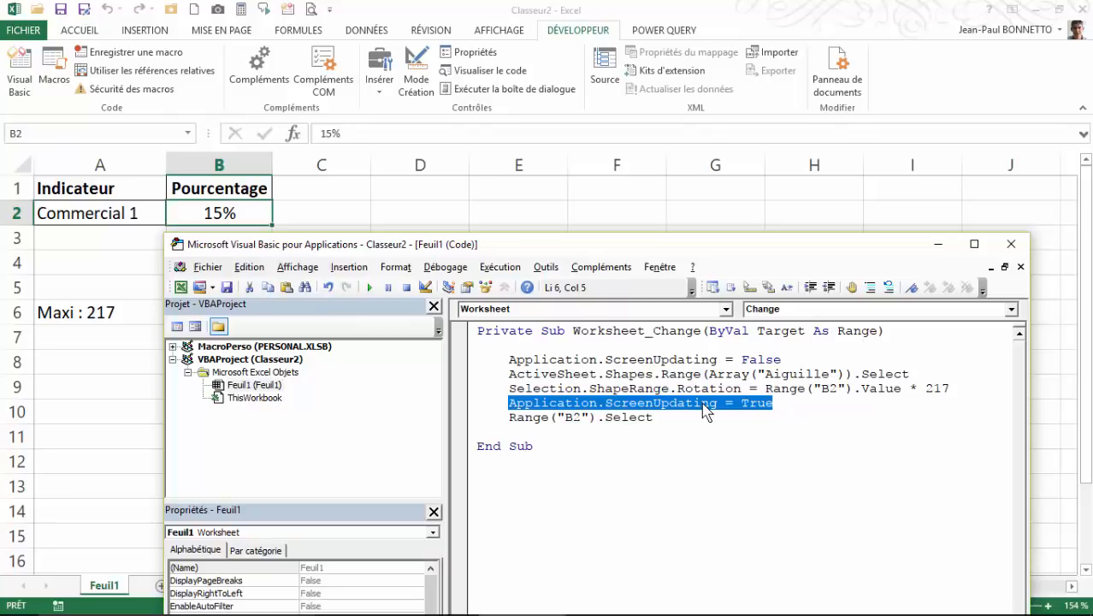
key("Delete")
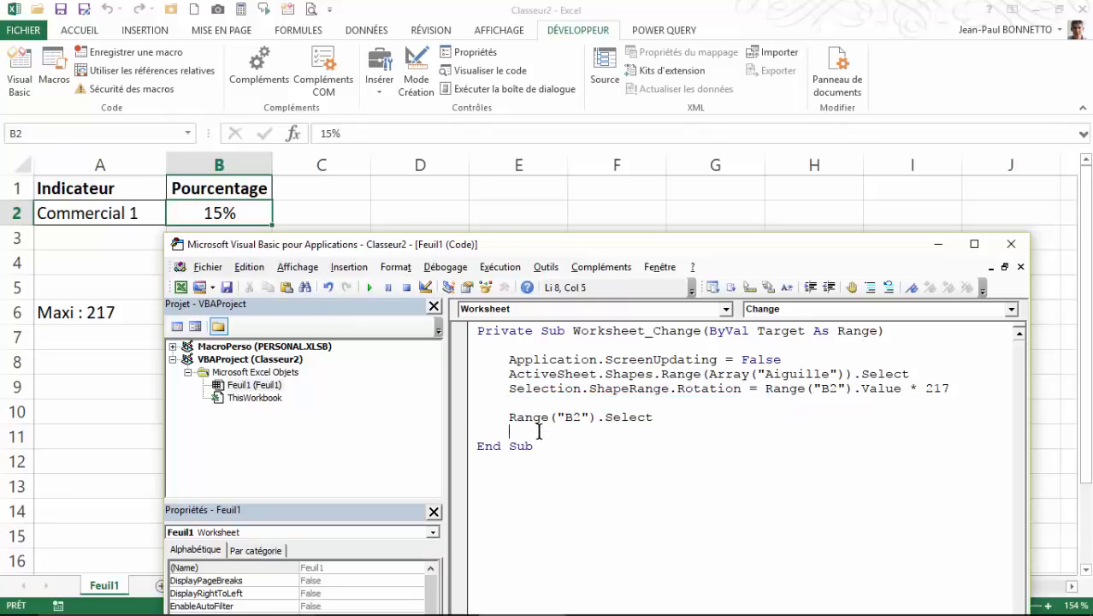
key("ctrl+v")
left_click(469, 404)
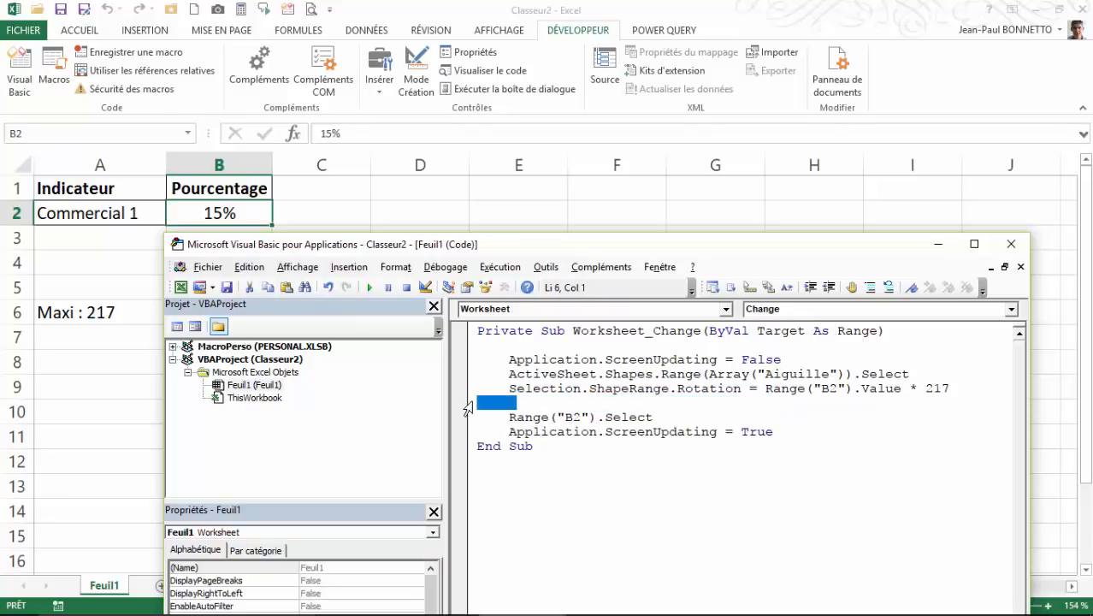
key("Delete")
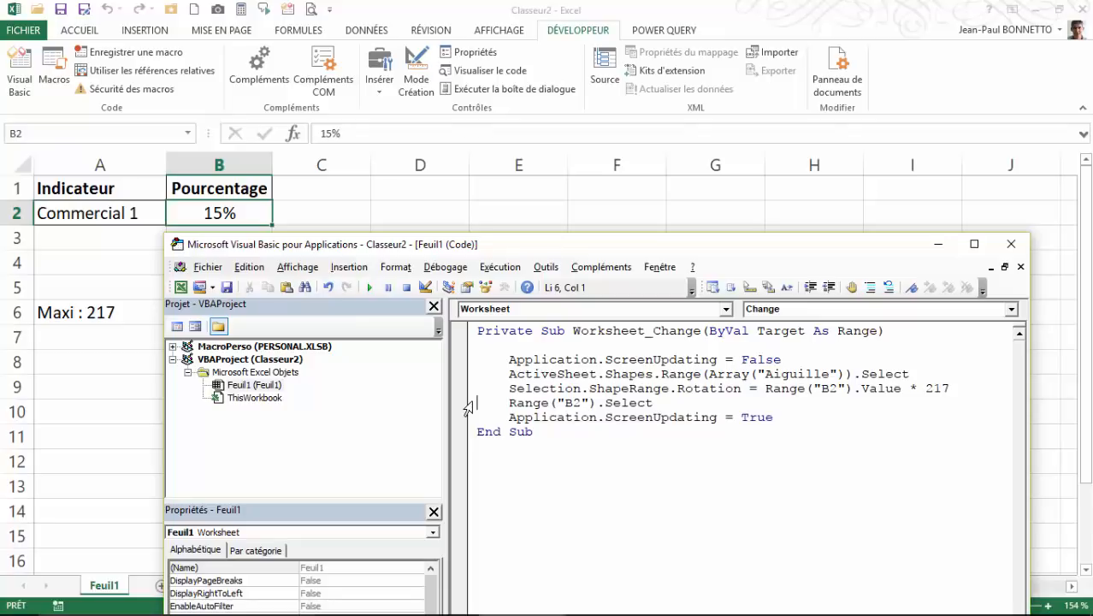
left_click(779, 417)
key("Return")
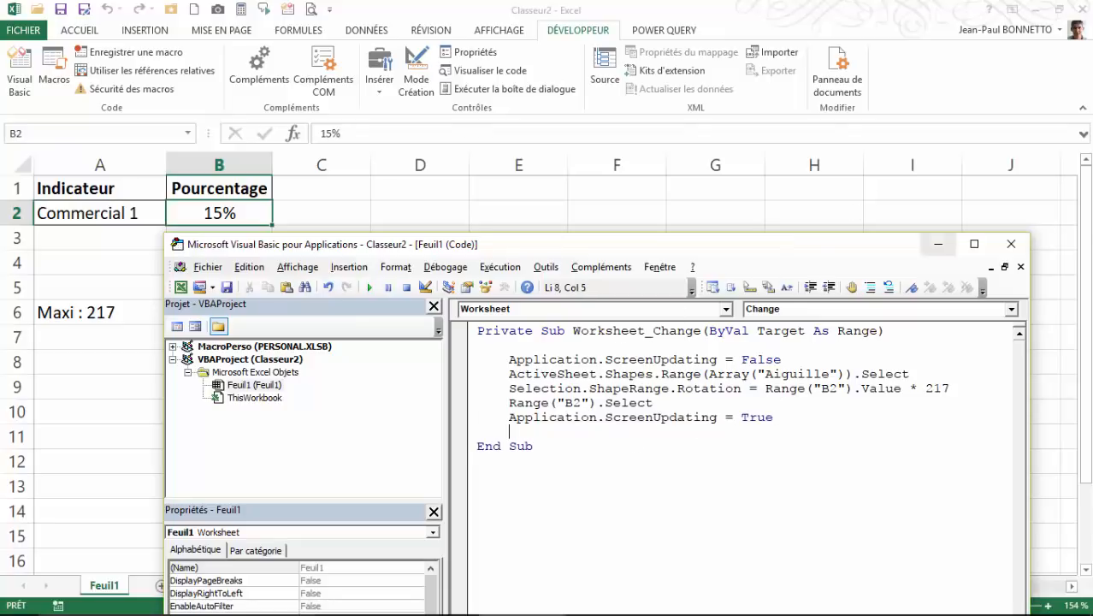
left_click(1011, 243)
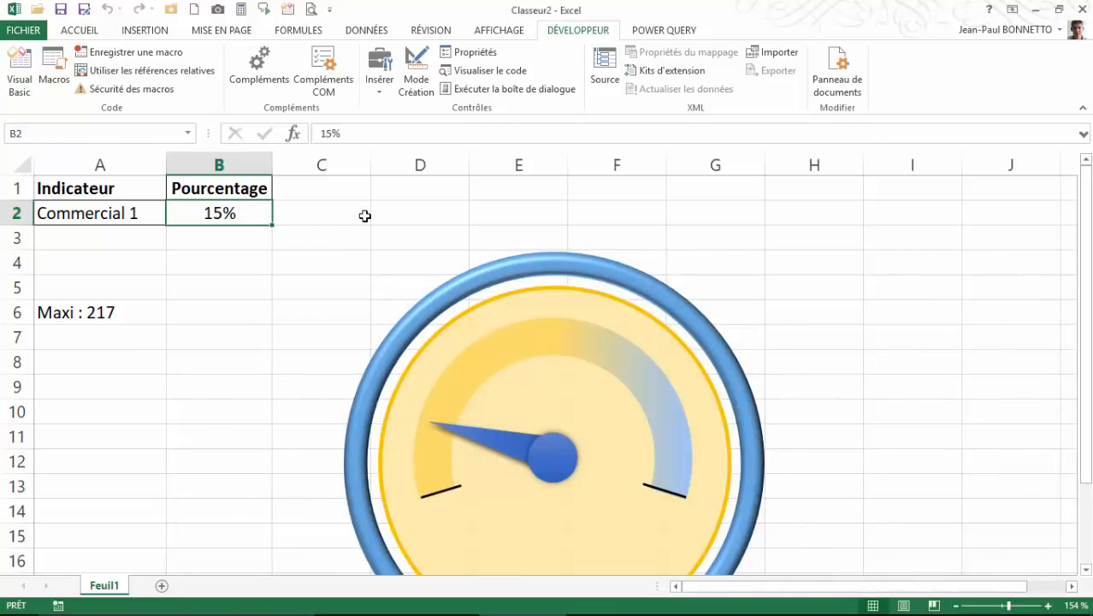
- Test the updated macro by entering 25% and then 36% in B2
type("2")
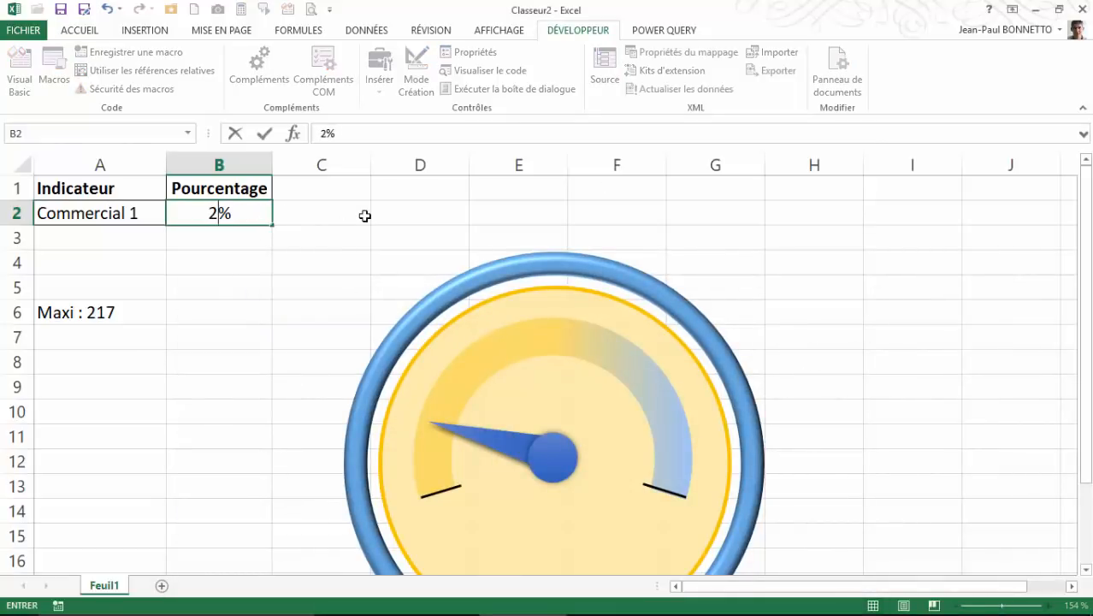
type("5")
key("Return")
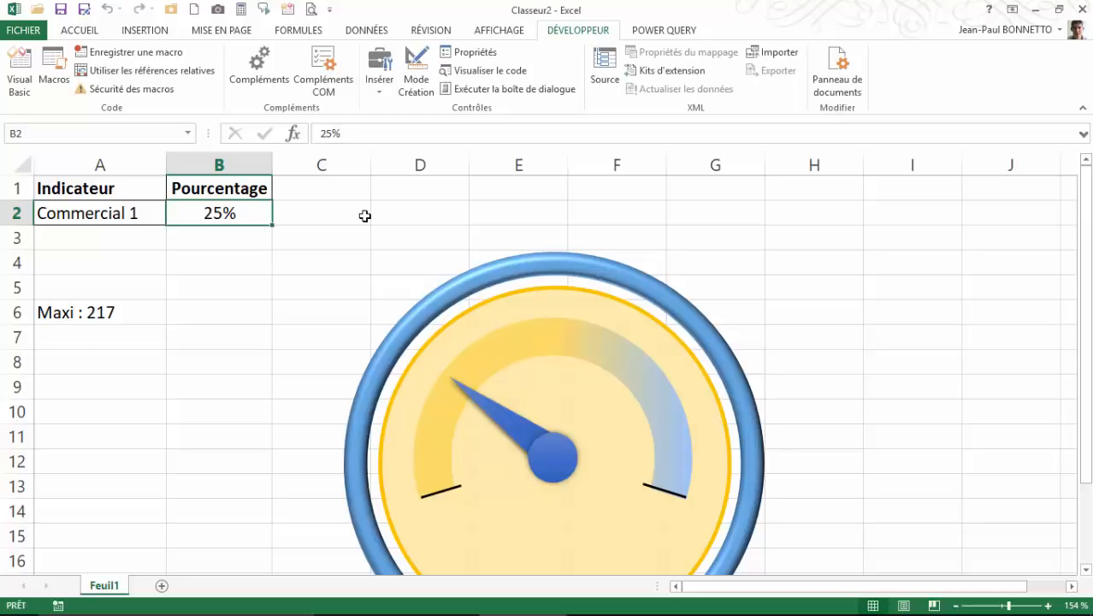
type("36")
key("Return")
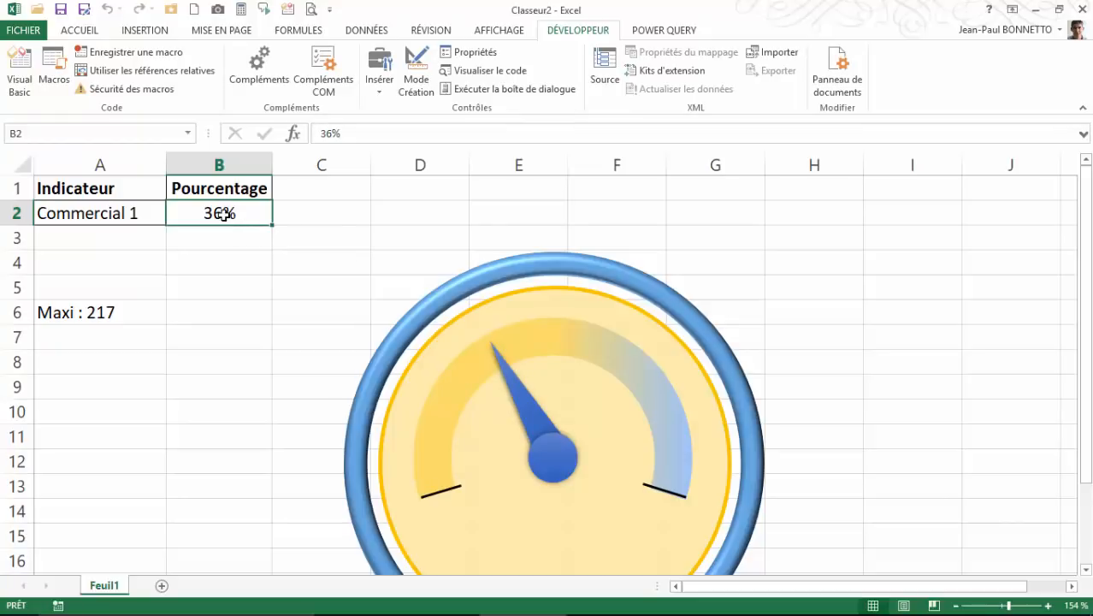
- Set B2 to 10% and place a duplicate of the 0% tick mark across the dial band at the needle's tip
type("10")
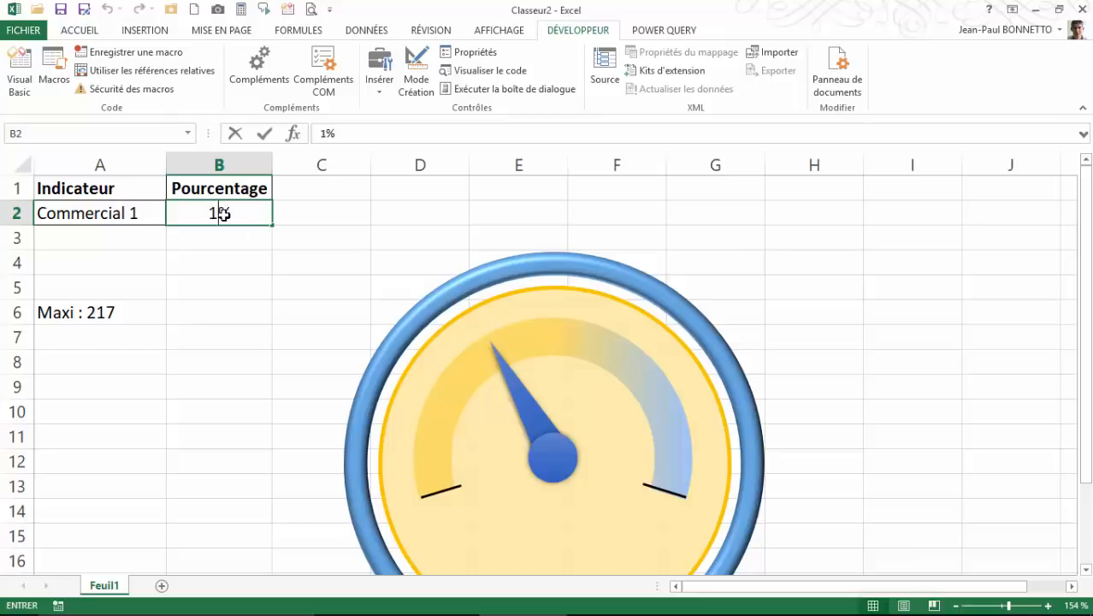
key("ctrl+Return")
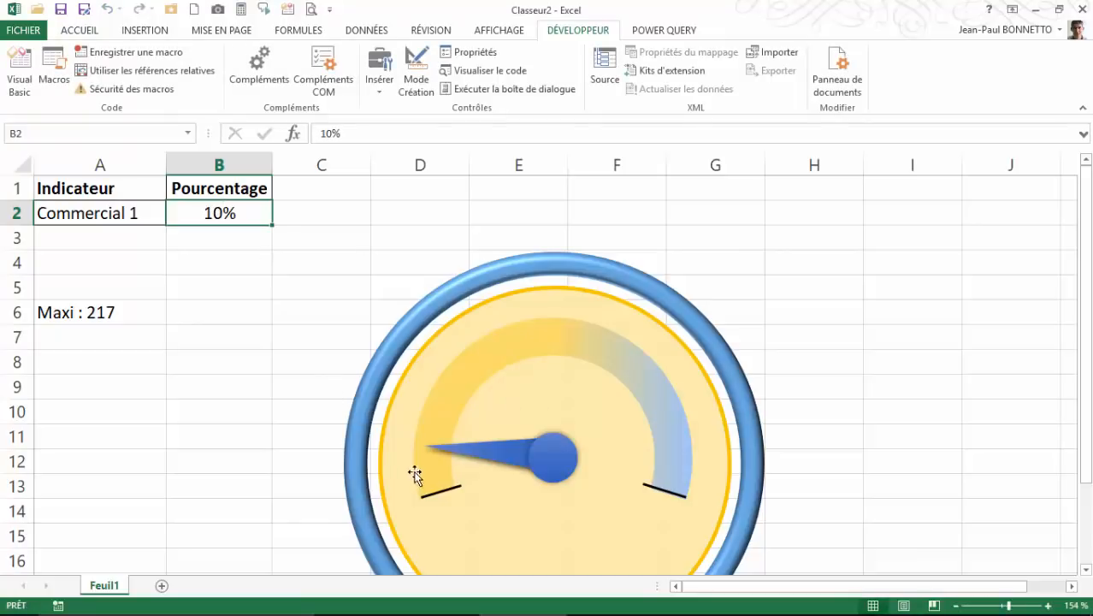
left_click(436, 494)
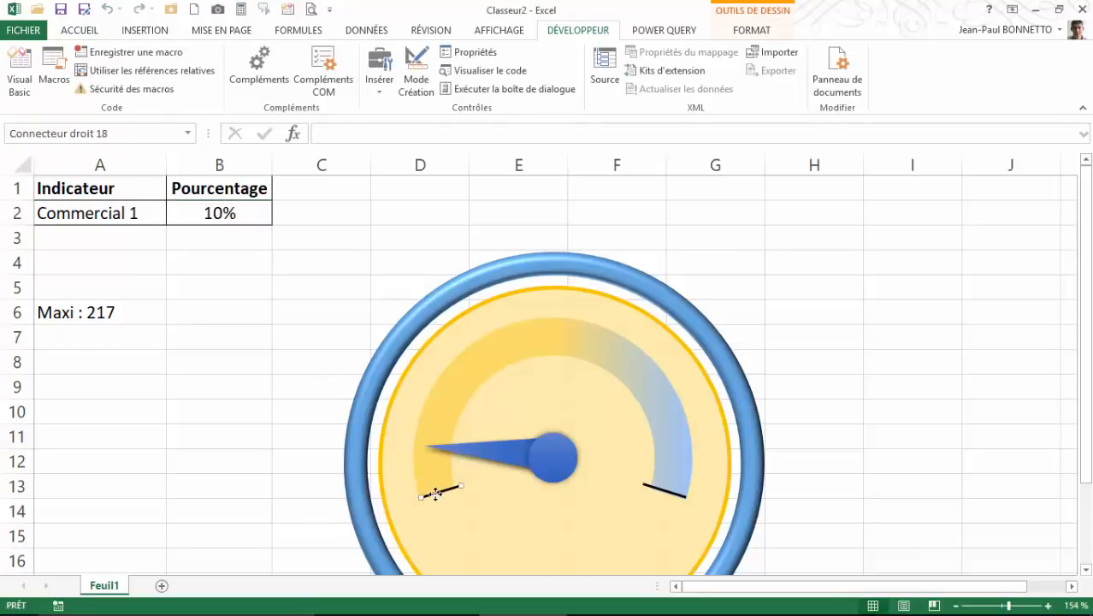
key("ctrl+d")
left_click_drag(460, 510, 434, 442)
left_click_drag(455, 437, 420, 446)
- Set B2 to 20% and place a duplicate of the 10% tick mark across the dial band in line with the needle
left_click(245, 212)
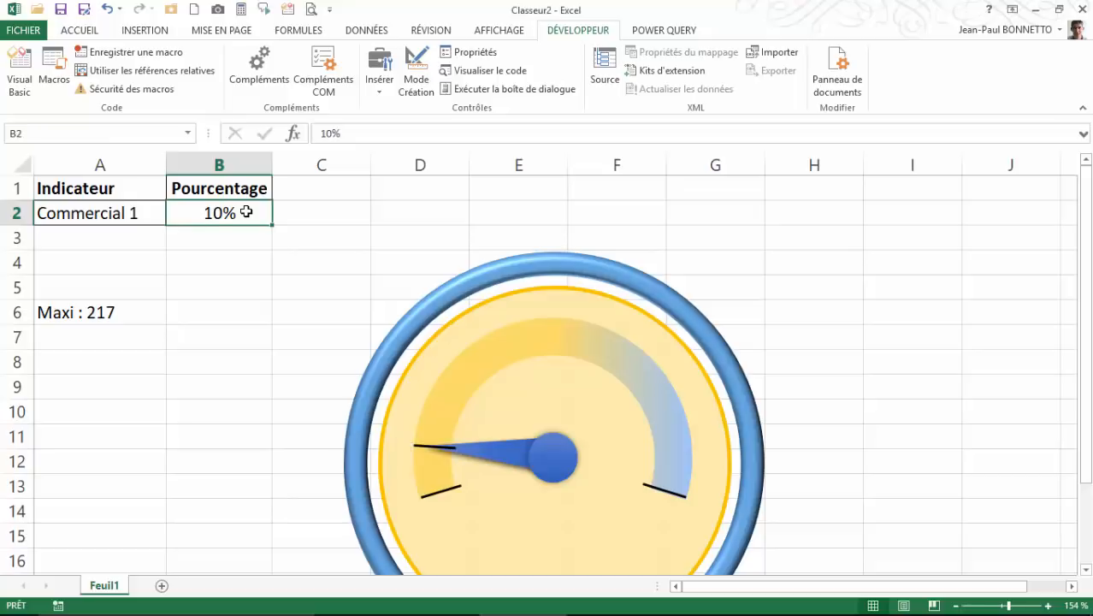
type("20")
key("ctrl+Return")
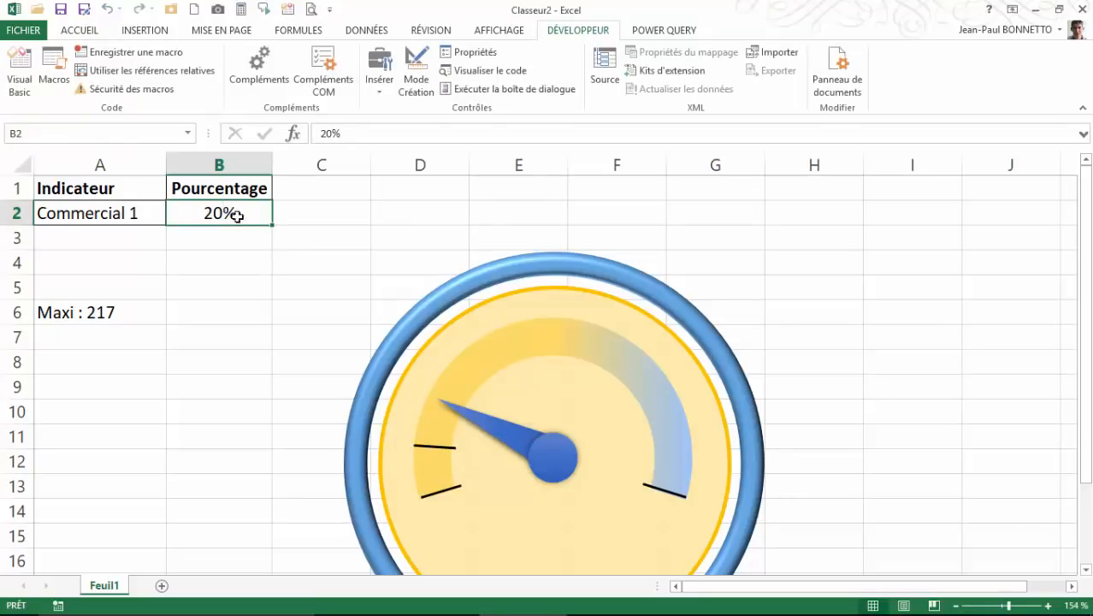
left_click(444, 446)
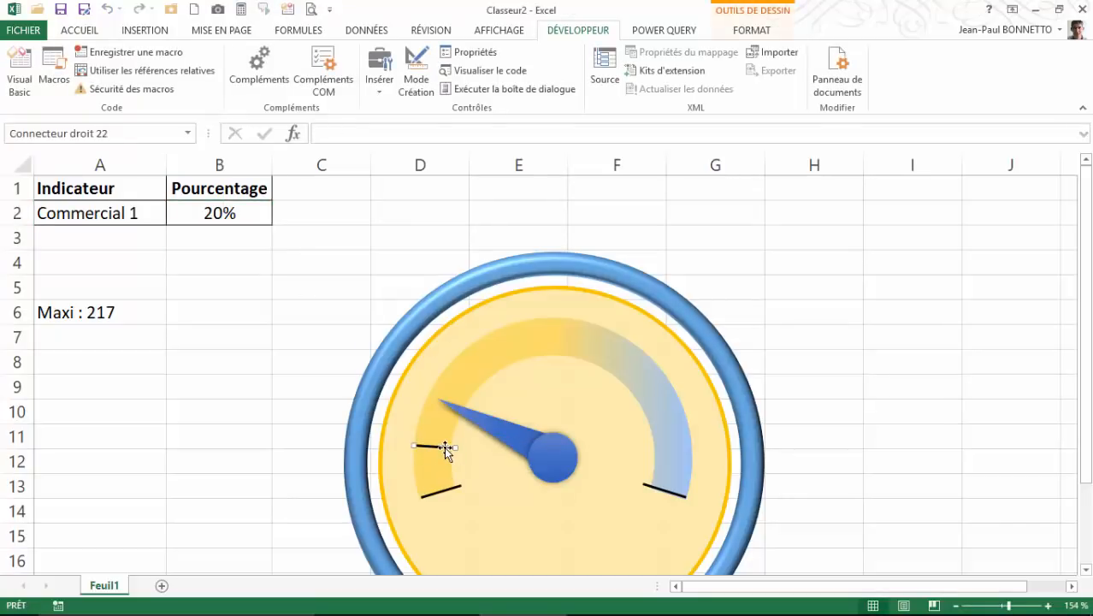
left_click_drag(449, 465, 462, 412)
- Set B2 to 30% and place a duplicate of the 20% tick mark across the dial band, angled along the needle
left_click(239, 219)
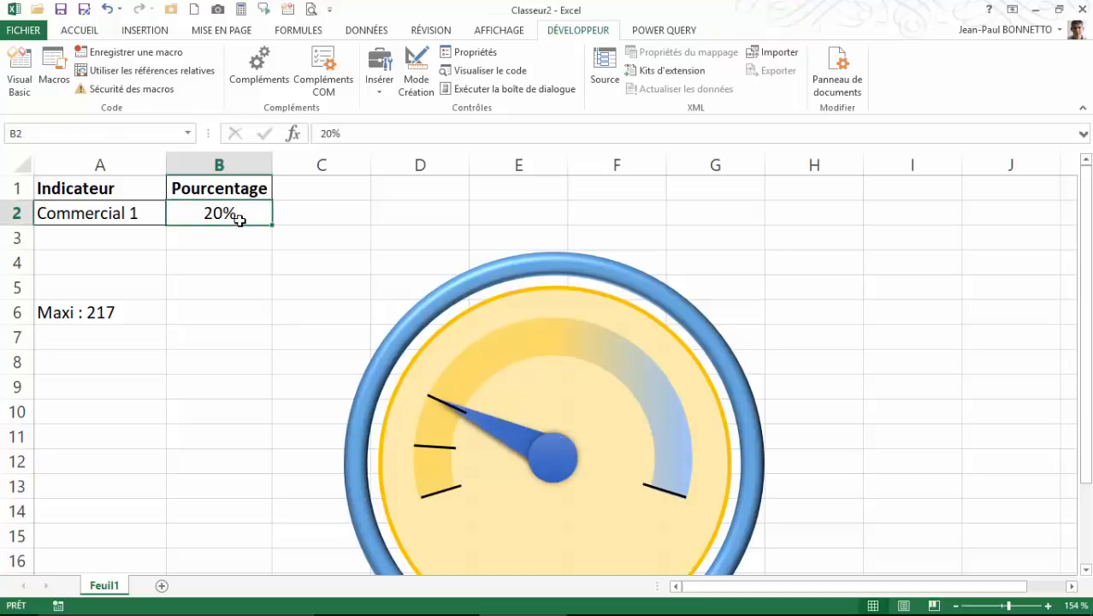
type("30%")
key("ctrl+Return")
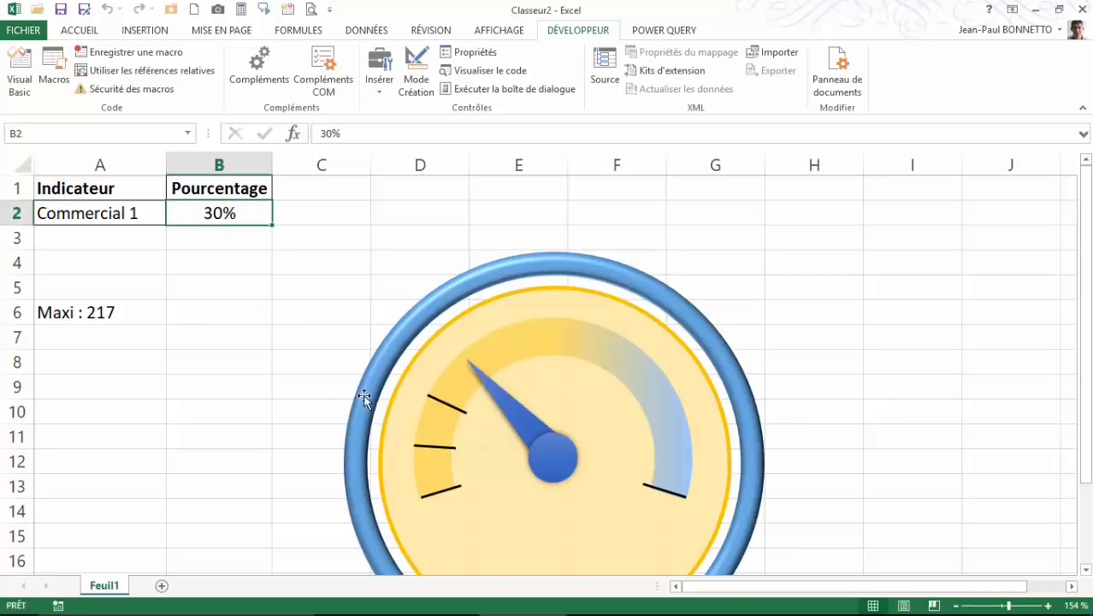
left_click(455, 409)
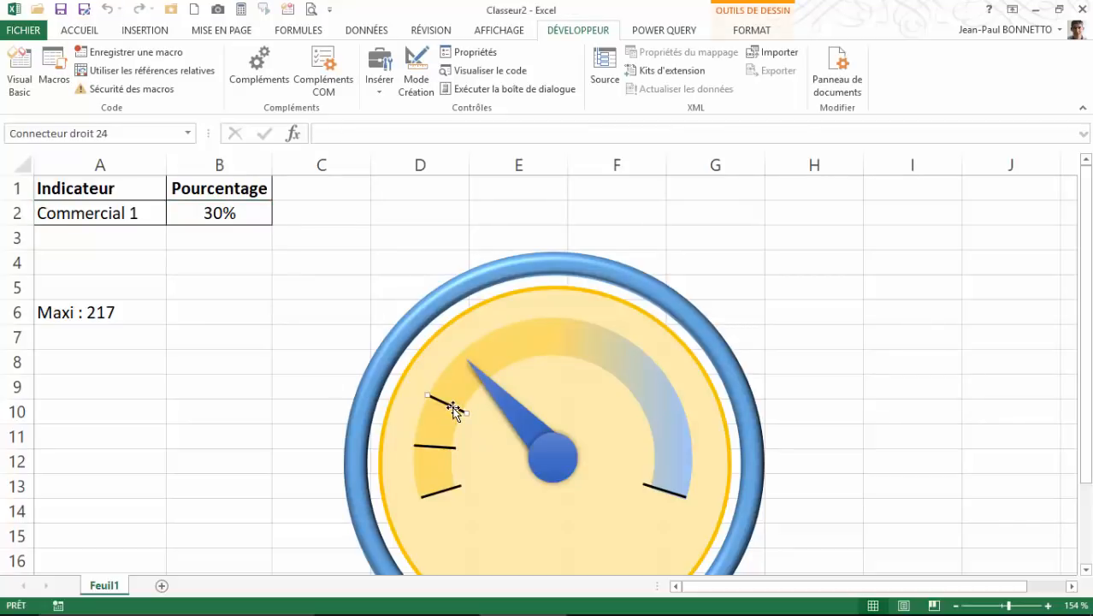
left_click_drag(454, 408, 489, 385)
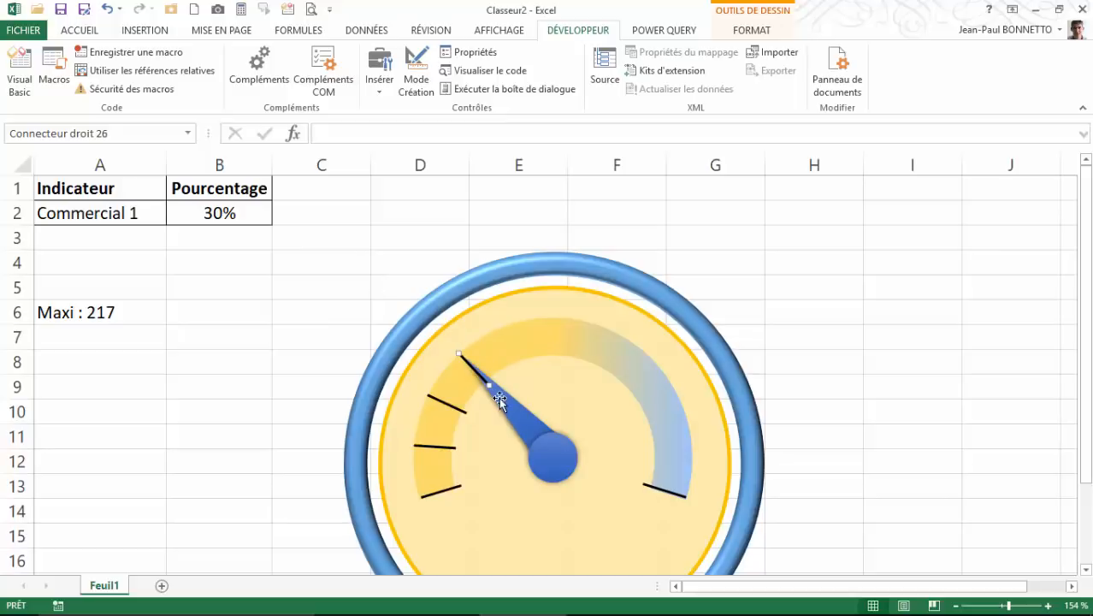
- Set B2 to 40% and place a duplicate of the 30% tick mark across the dial band, aligned with the needle
left_click(266, 213)
type("40")
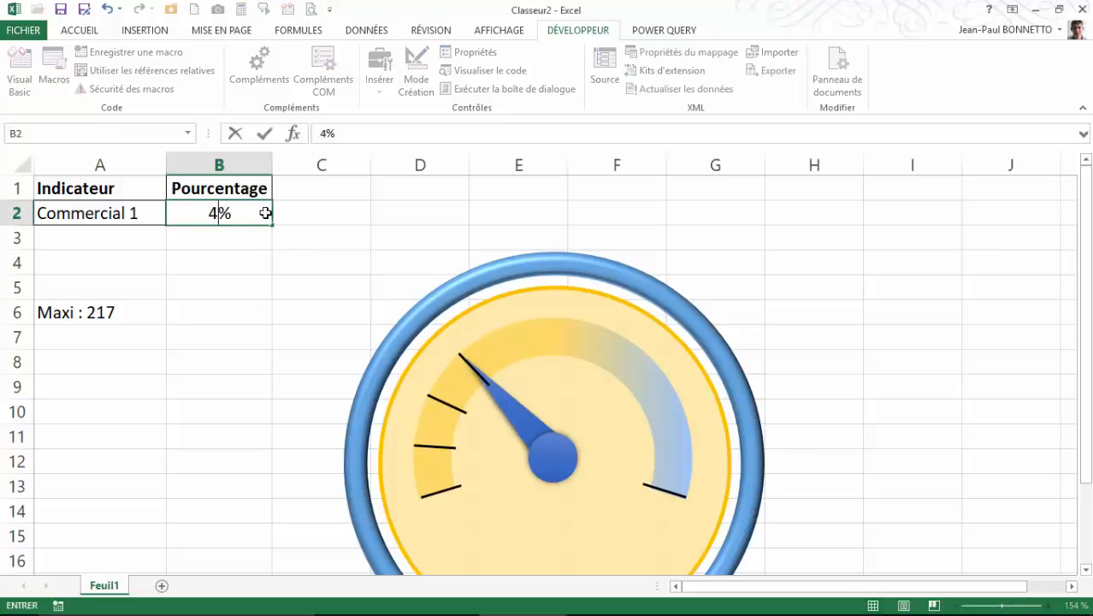
key("ctrl+Return")
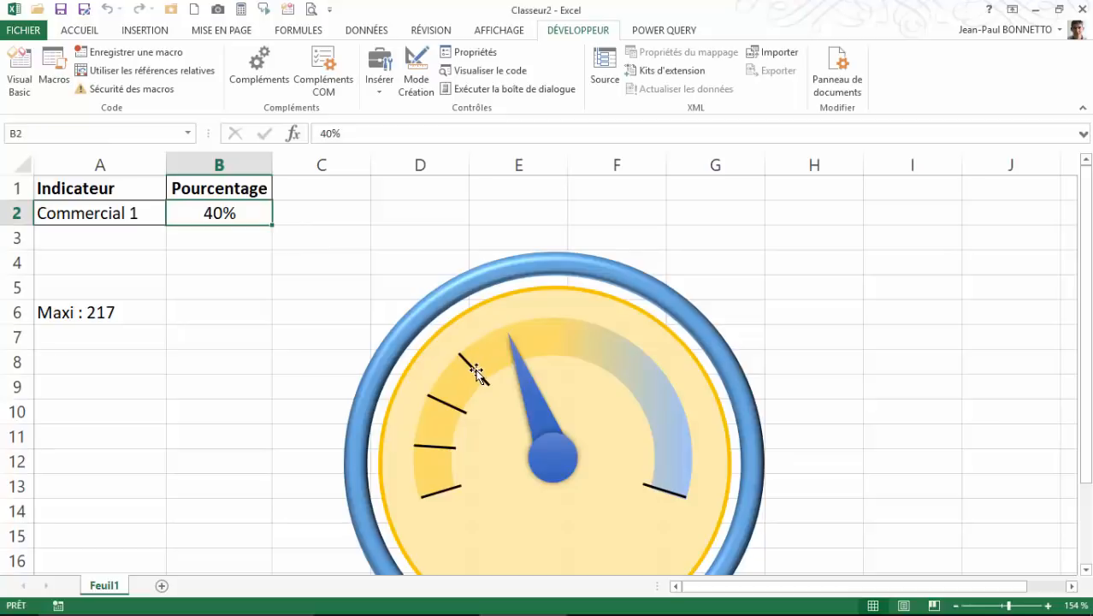
left_click(475, 368)
key("ctrl+d")
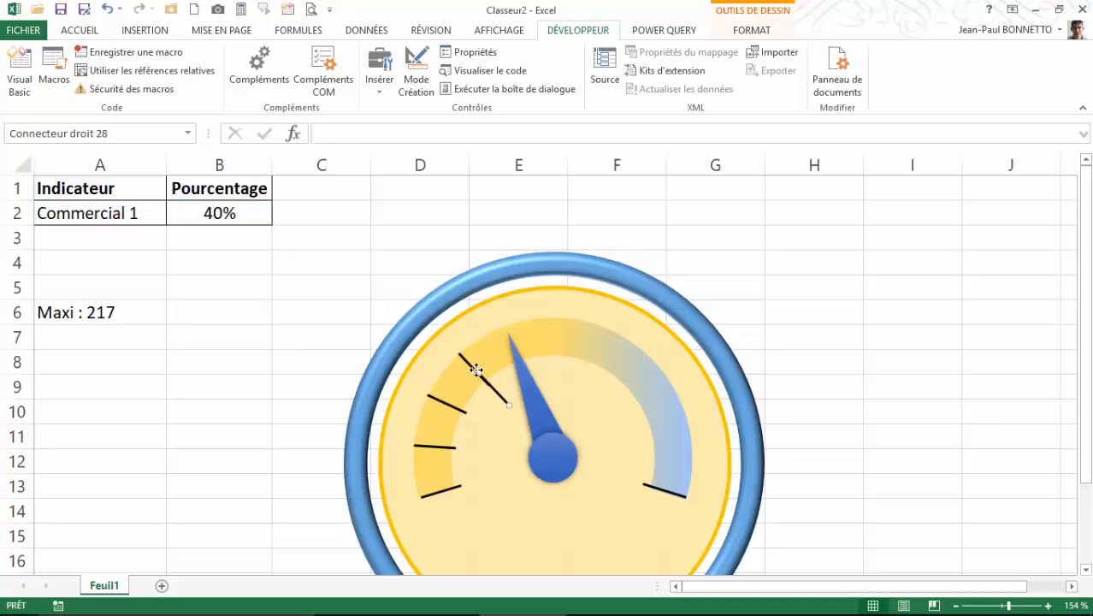
left_click_drag(497, 395, 521, 372)
- Set B2 to 50% and place a duplicate of the 40% tick mark at the needle's tip, made exactly vertical with a width of 0 cm
left_click(257, 203)
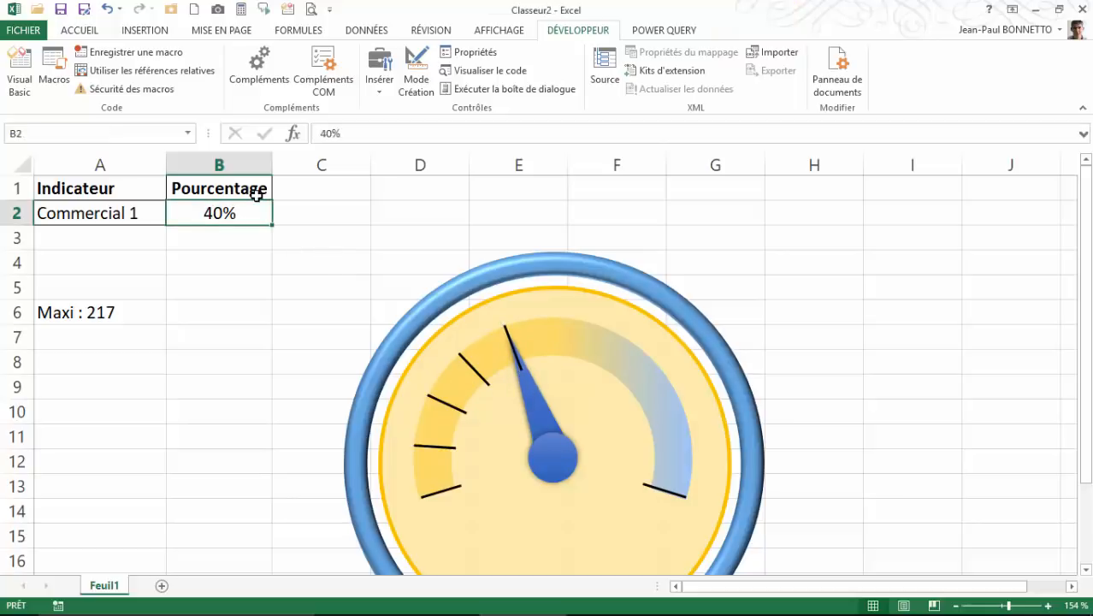
type("50")
key("ctrl+Return")
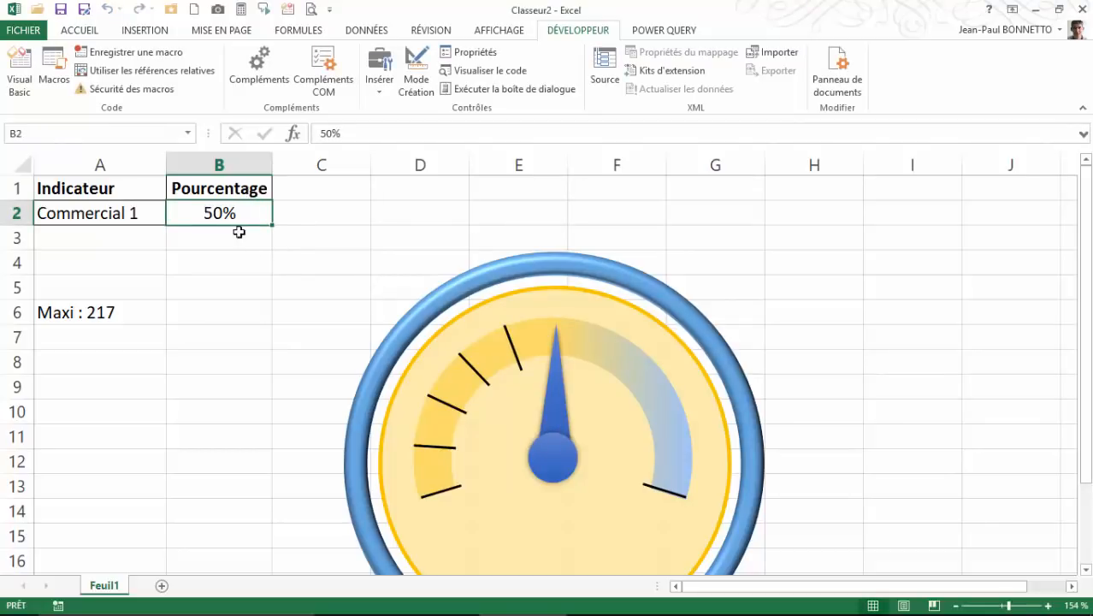
left_click(512, 348)
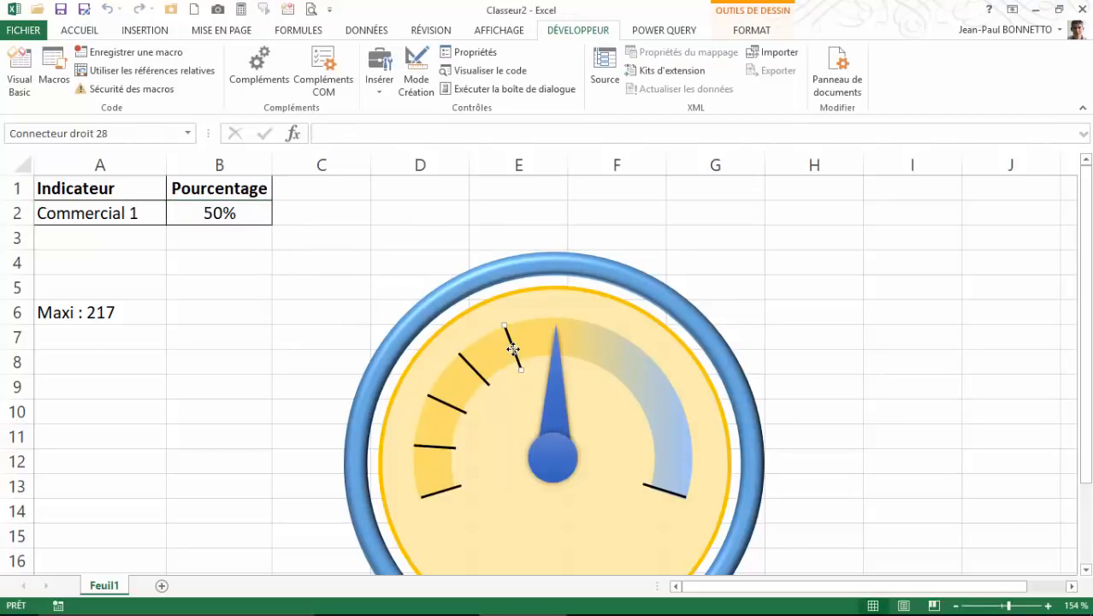
key("ctrl+d")
left_click_drag(534, 369, 564, 340)
left_click_drag(572, 363, 554, 365)
left_click(763, 32)
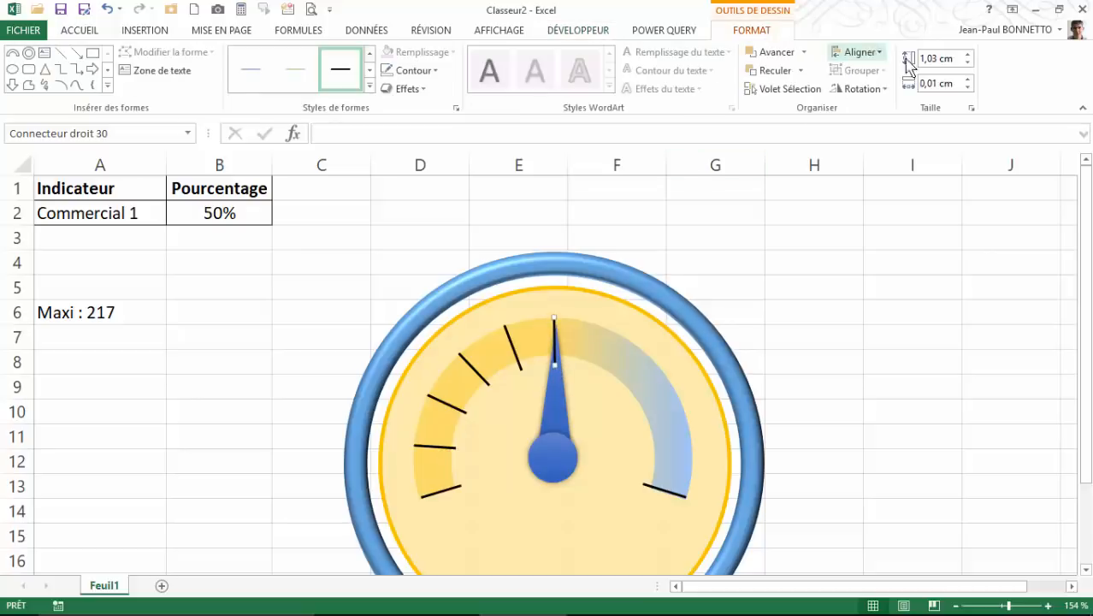
left_click(967, 86)
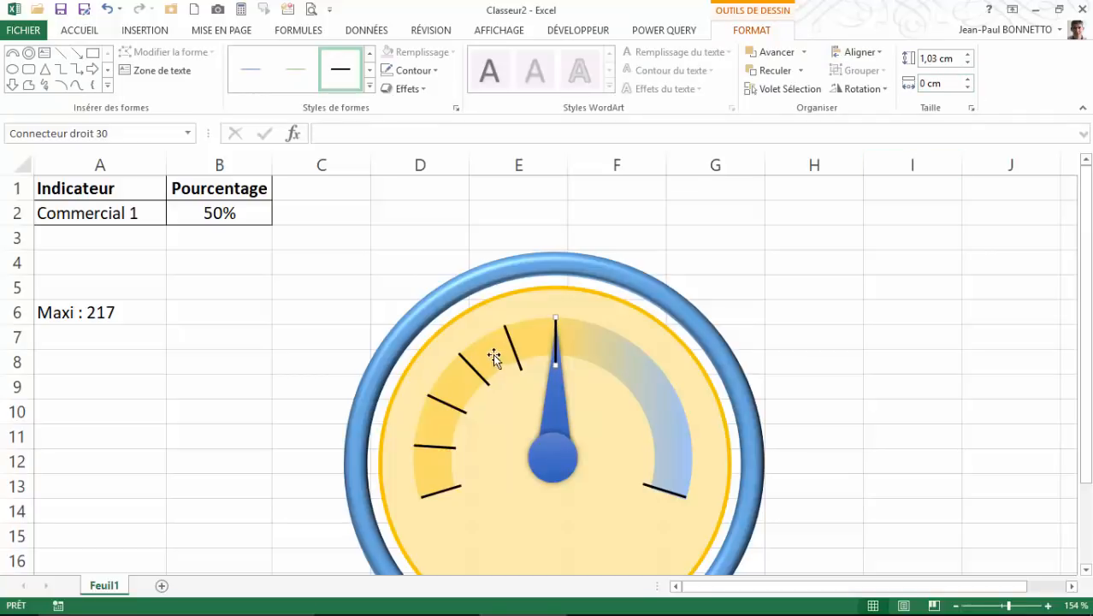
- Set B2 to 60% and place a duplicate of the vertical 50% tick mark across the dial band, tilted to follow the needle
left_click(240, 213)
type("6")
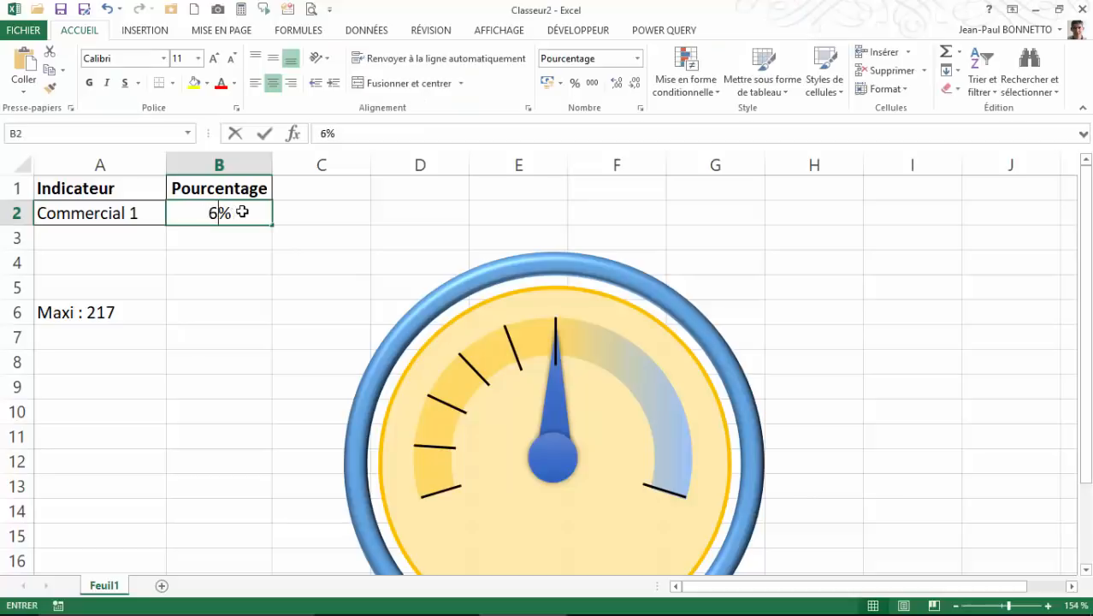
type("0")
key("ctrl+Return")
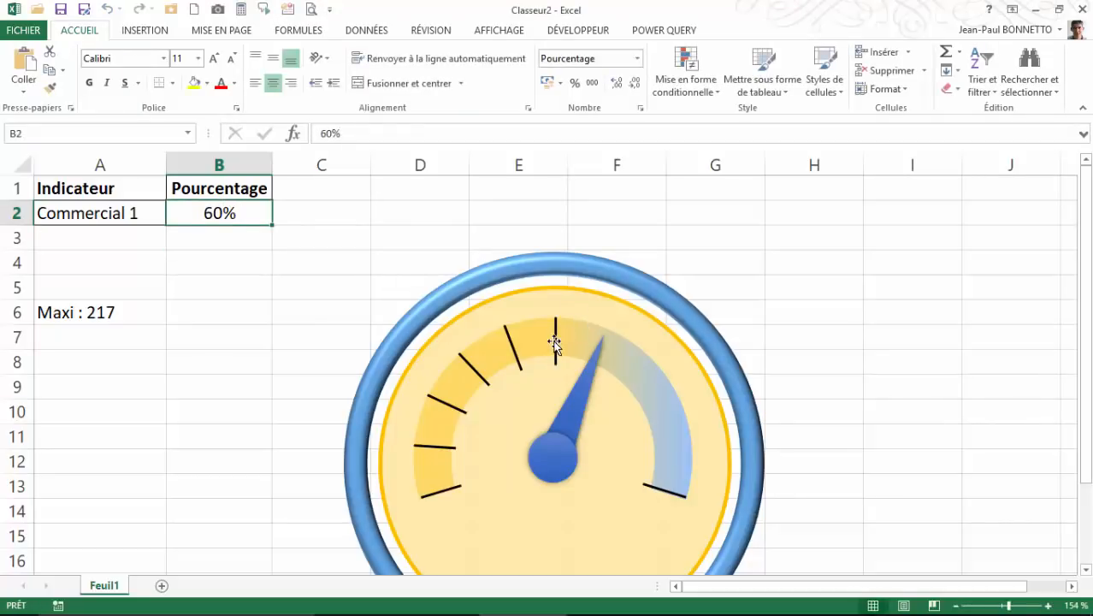
left_click(554, 343)
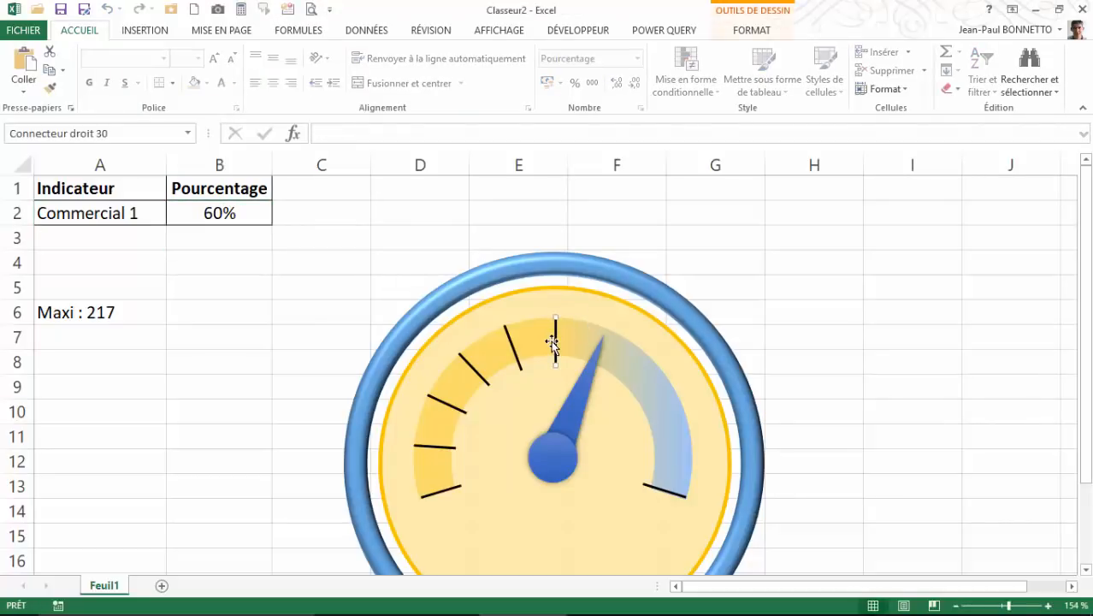
key("ctrl+d")
mouse_move(580, 359)
left_mouse_down()
mouse_move(607, 351)
mouse_move(606, 383)
mouse_move(591, 372)
left_mouse_up()
- Set B2 to 70% and place a duplicate of the 60% tick mark across the dial band in line with the needle
left_click(241, 210)
type("70")
key("ctrl+Return")
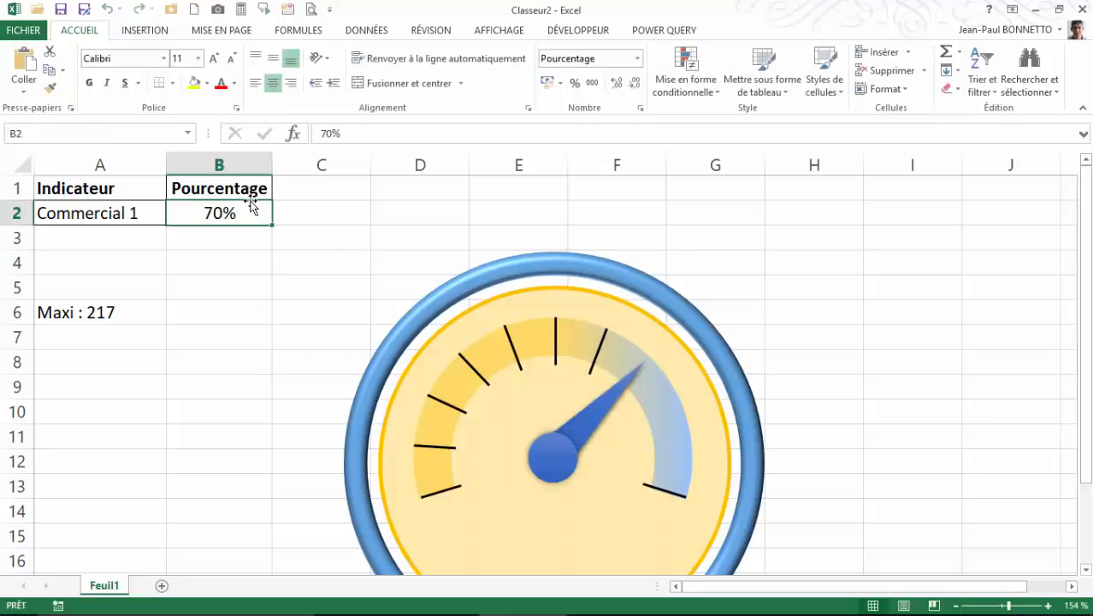
left_click(599, 344)
left_click_drag(599, 344, 616, 390)
- Set B2 to 80% and place a duplicate of the 70% tick mark across the dial band, angled along the needle
left_click(249, 213)
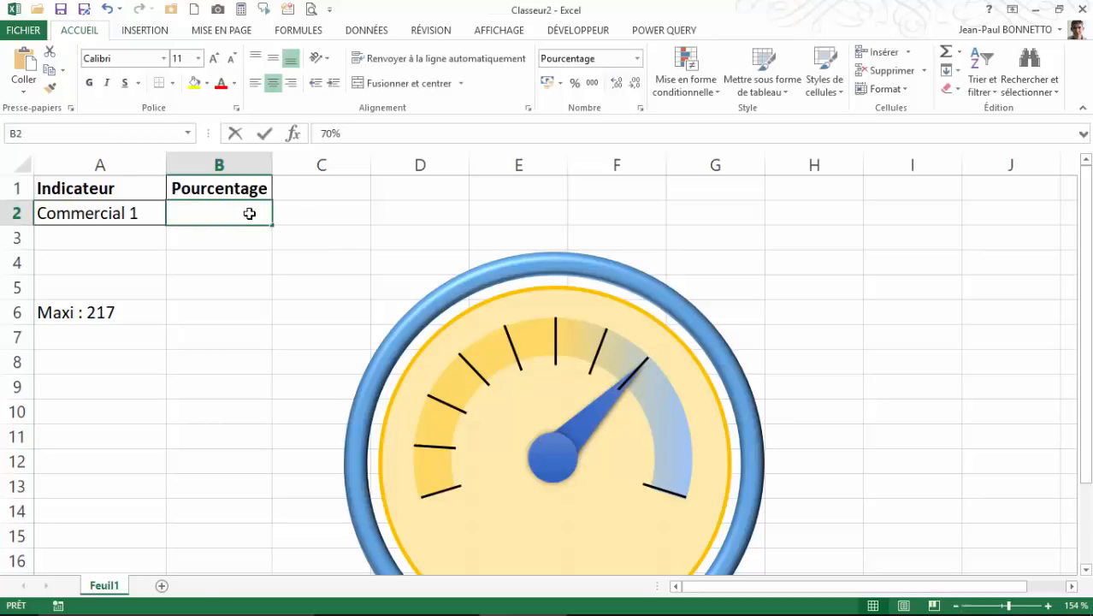
type("80")
key("ctrl+Return")
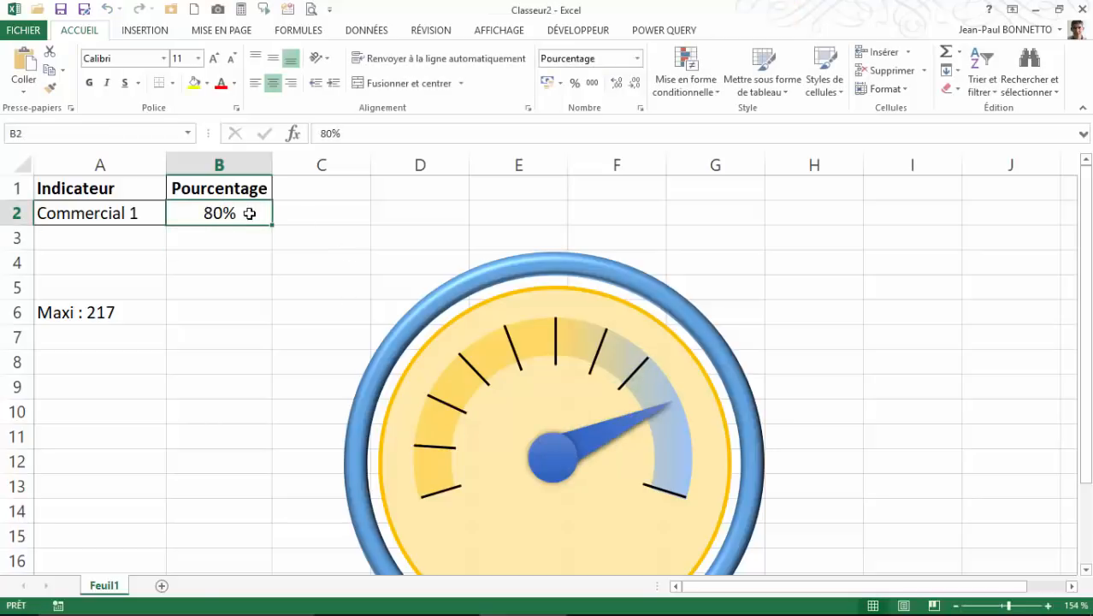
left_click(632, 374)
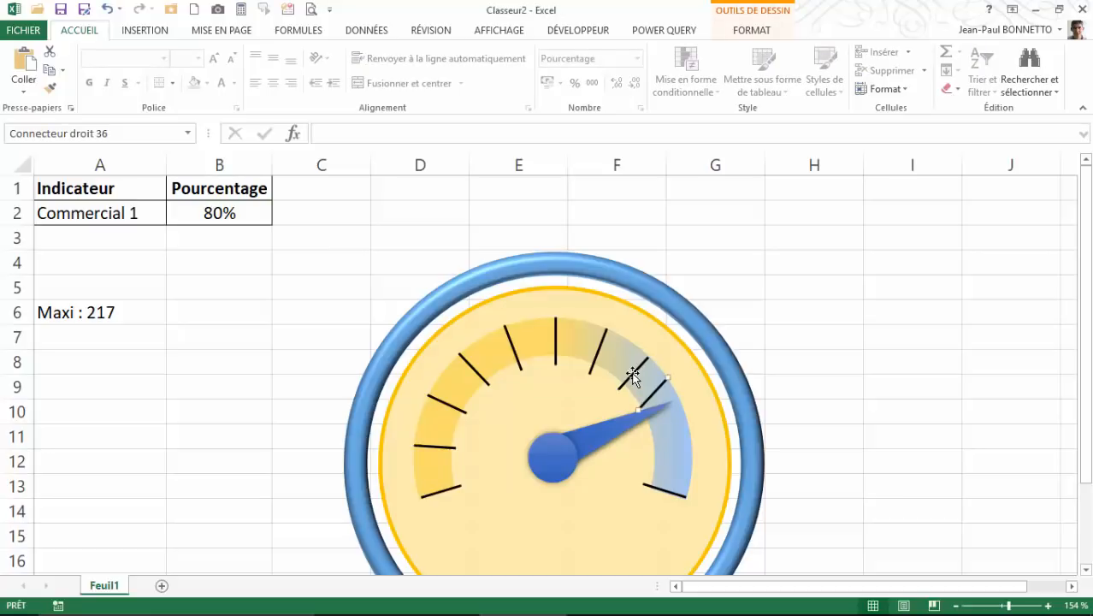
left_click_drag(631, 372, 640, 418)
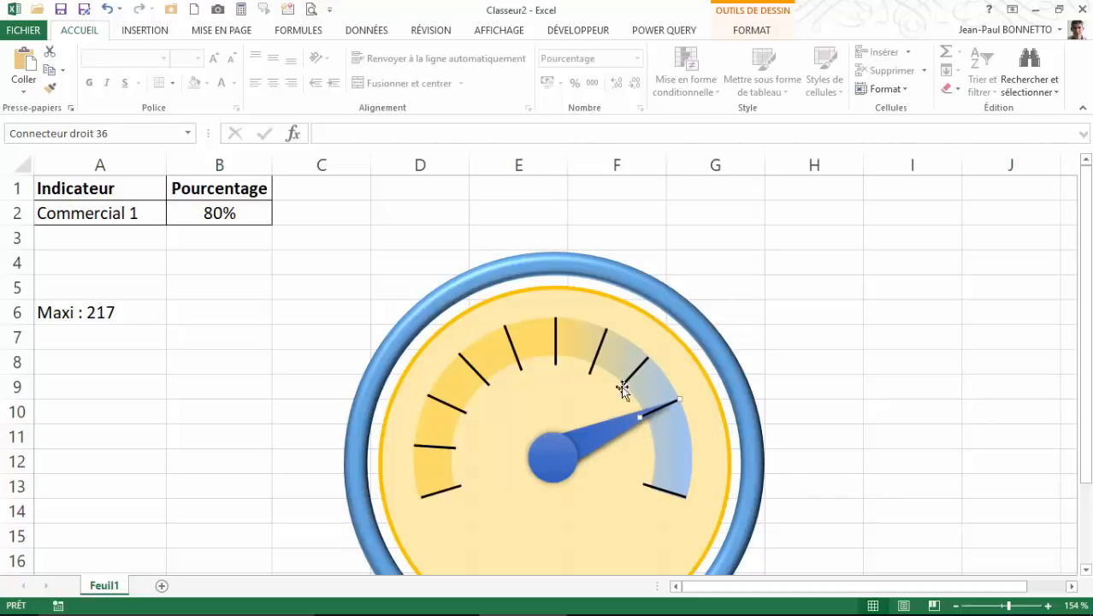
- Set B2 to 90%, place a duplicate of the 80% tick mark across the dial band along the needle, and reselect B2
left_click(229, 214)
type("90")
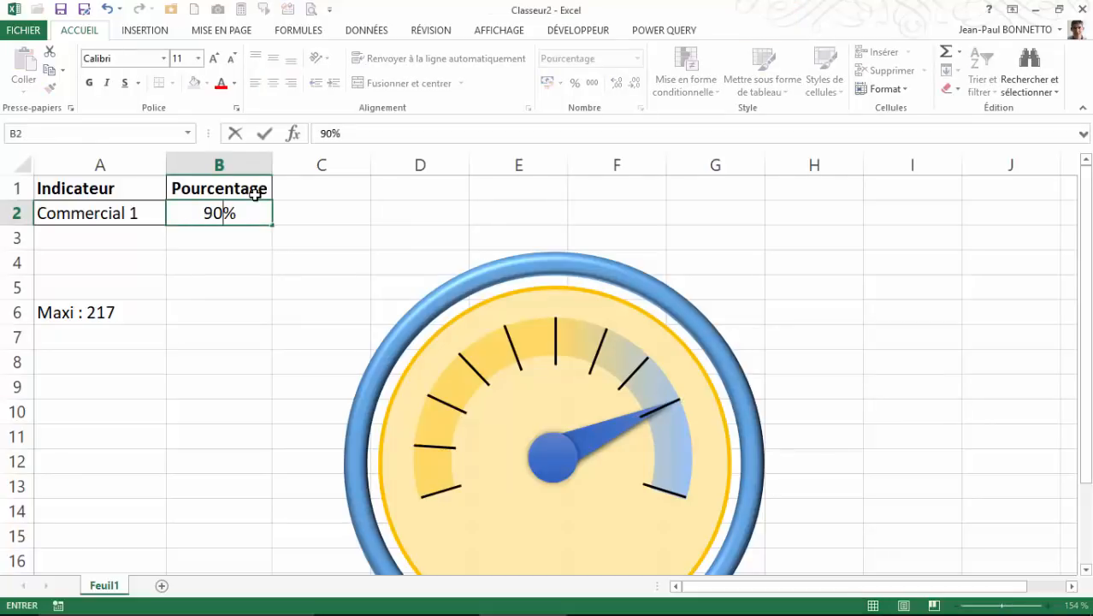
key("ctrl+Return")
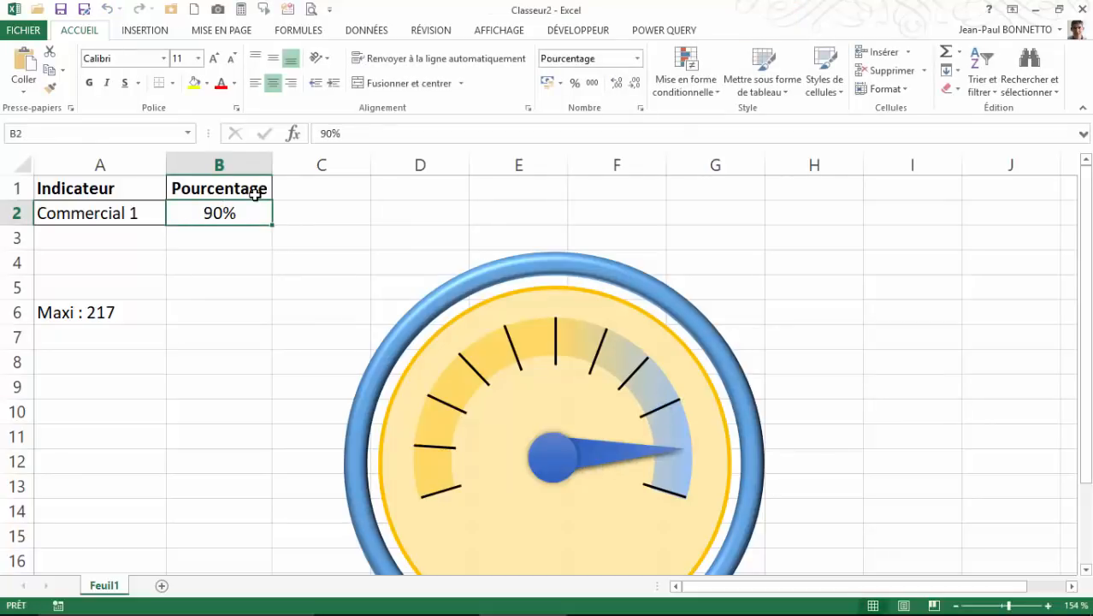
left_click(669, 406)
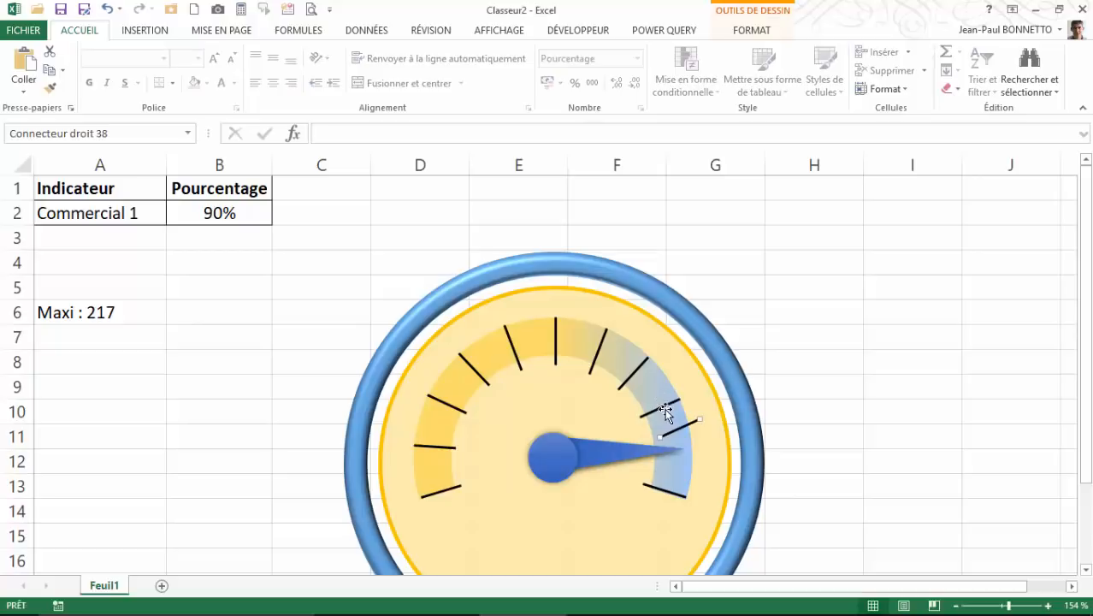
left_click_drag(677, 428, 648, 451)
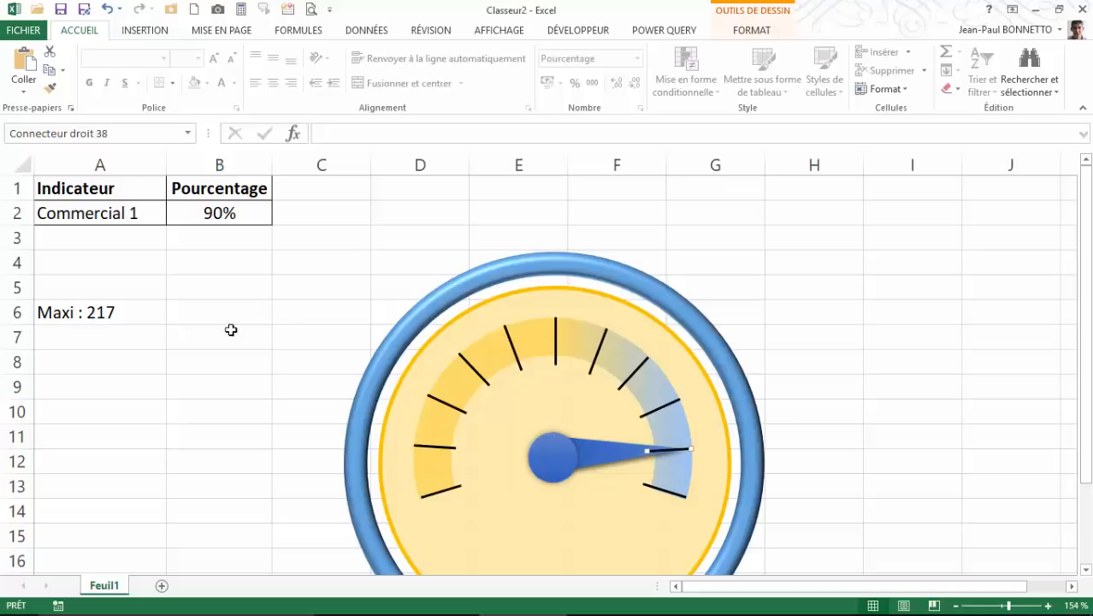
left_click(249, 278)
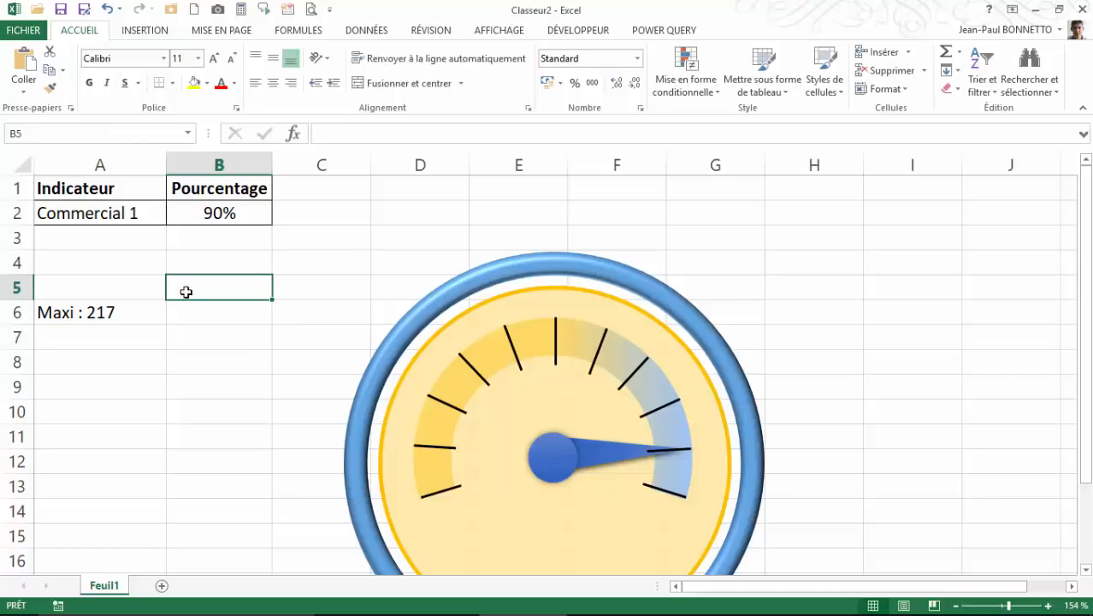
left_click(220, 212)
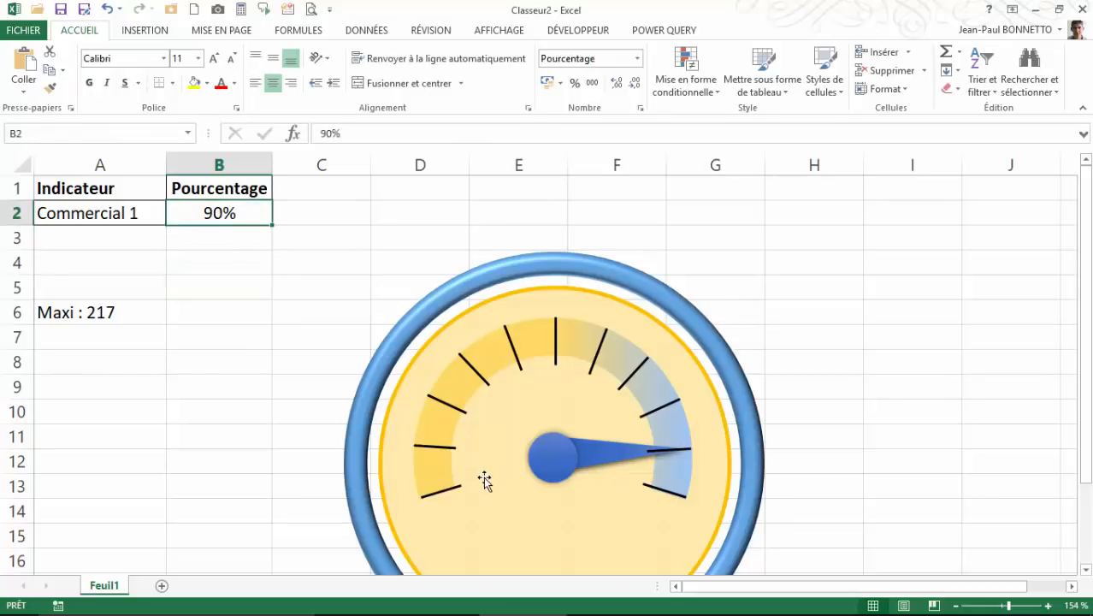
- Group all the tick marks from 0% to 100% with the dial's gradient band into a single object, then deselect it
left_click(452, 491)
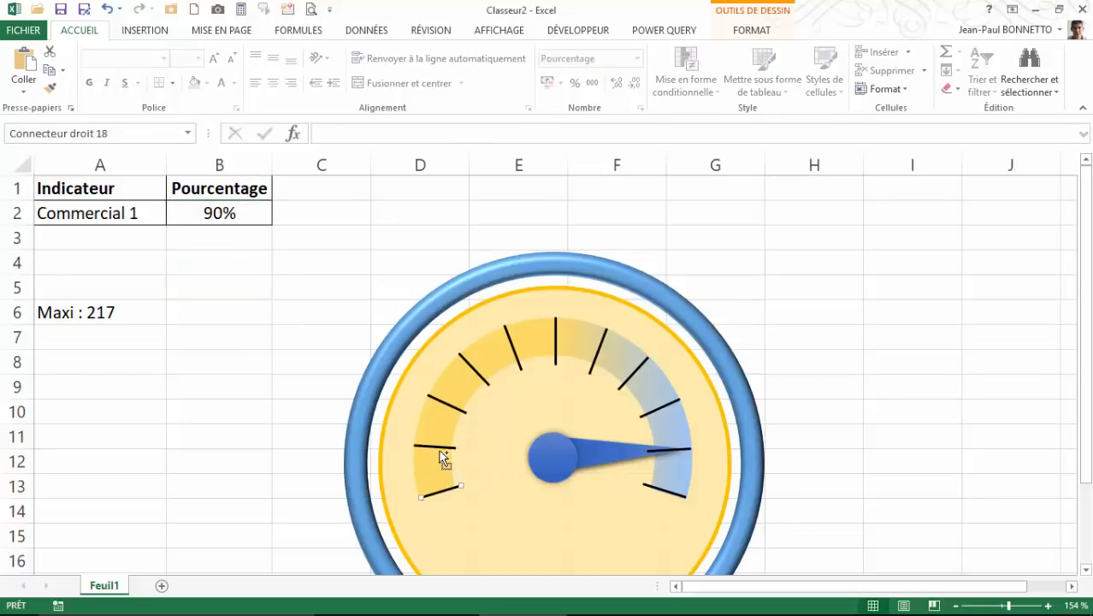
left_click(440, 446, "shift")
left_click(442, 400, "shift")
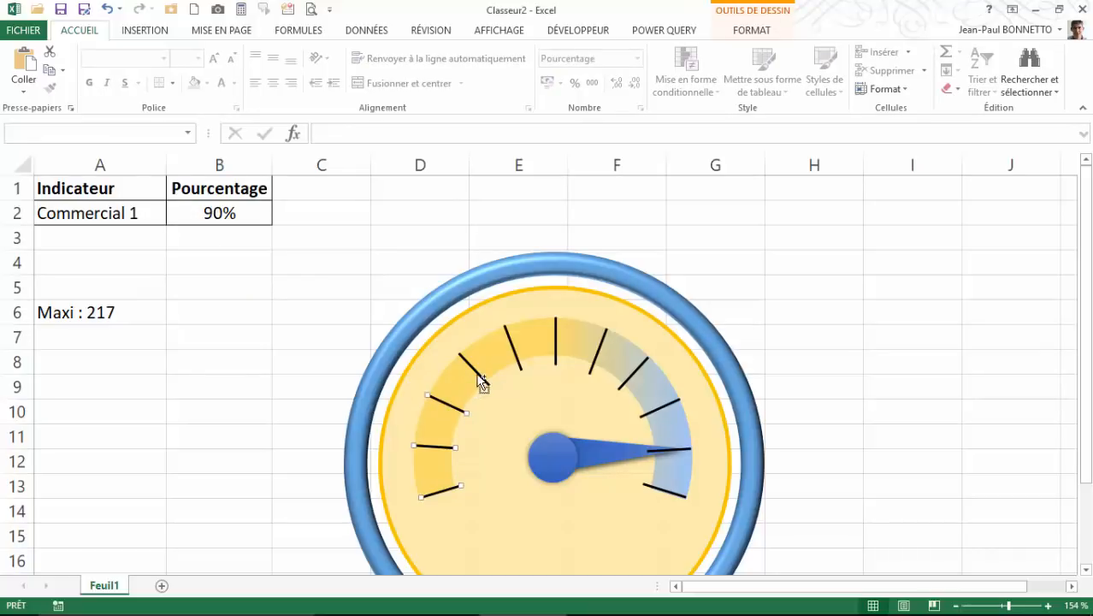
left_click(479, 377, "shift")
left_click(518, 361, "shift")
left_click(558, 356, "shift")
left_click(600, 358, "shift")
left_click(684, 450, "shift")
left_click(676, 494, "shift")
left_click(432, 473, "shift")
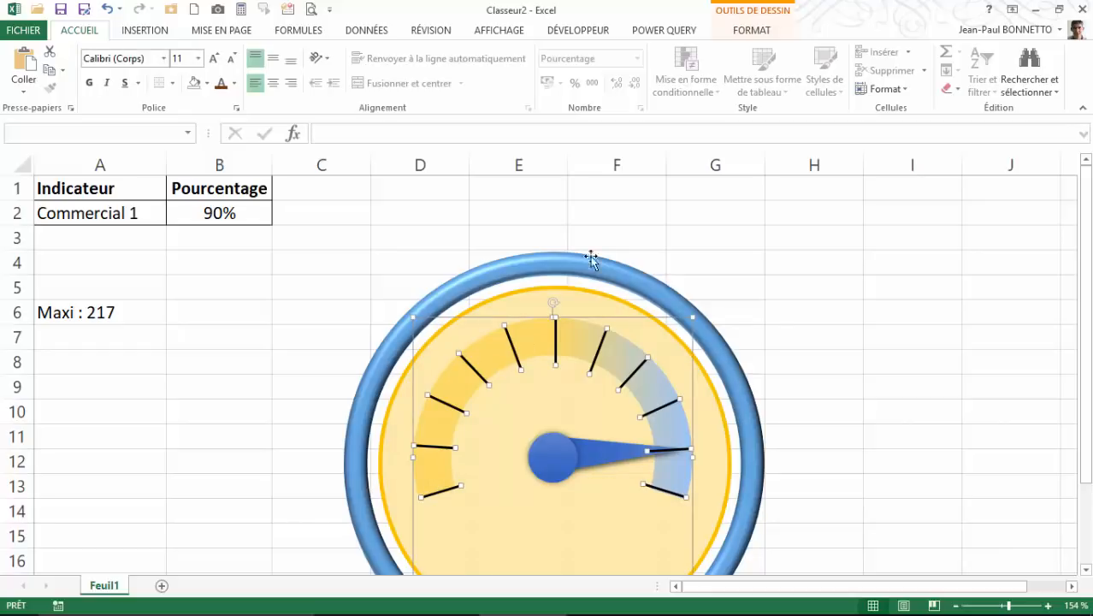
left_click(753, 35)
left_click(860, 71)
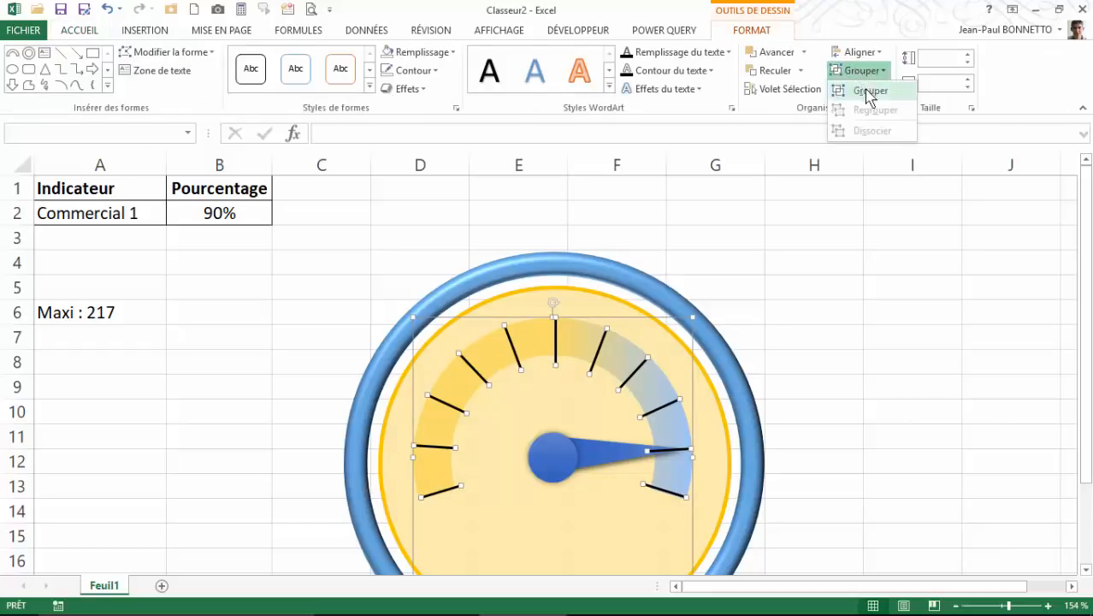
left_click(869, 91)
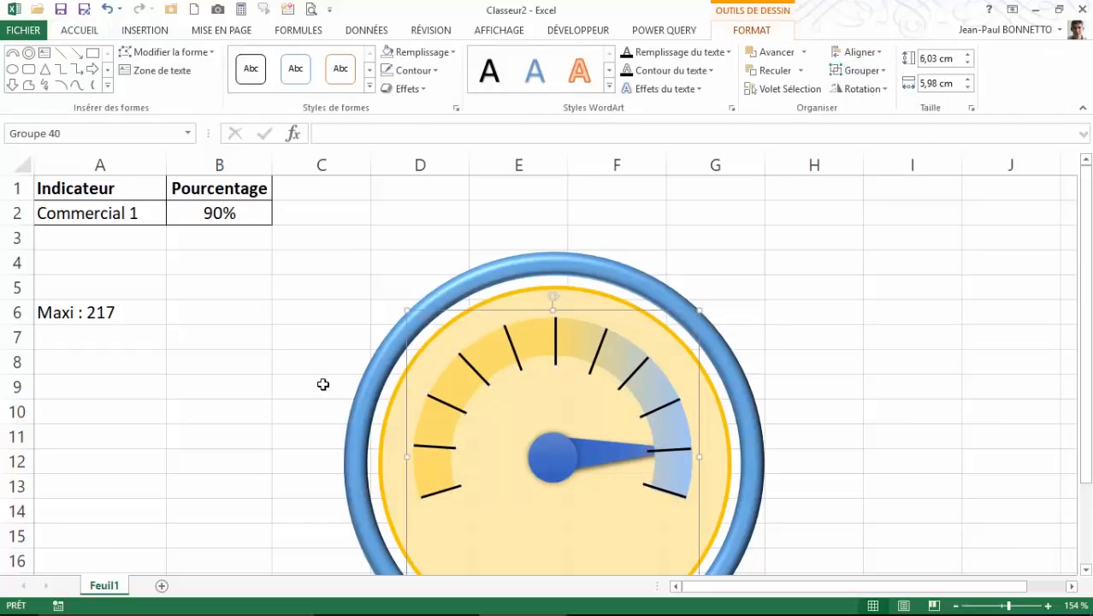
left_click(186, 388)
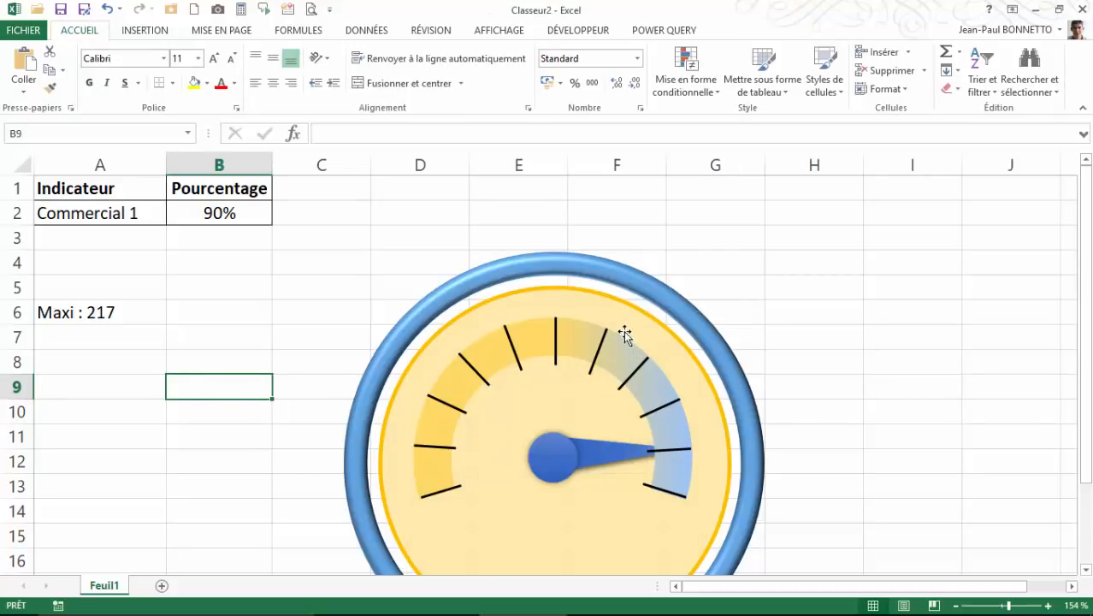
- Send the grouped dial band and tick marks backward behind the needle, then deselect the group
left_click(579, 335)
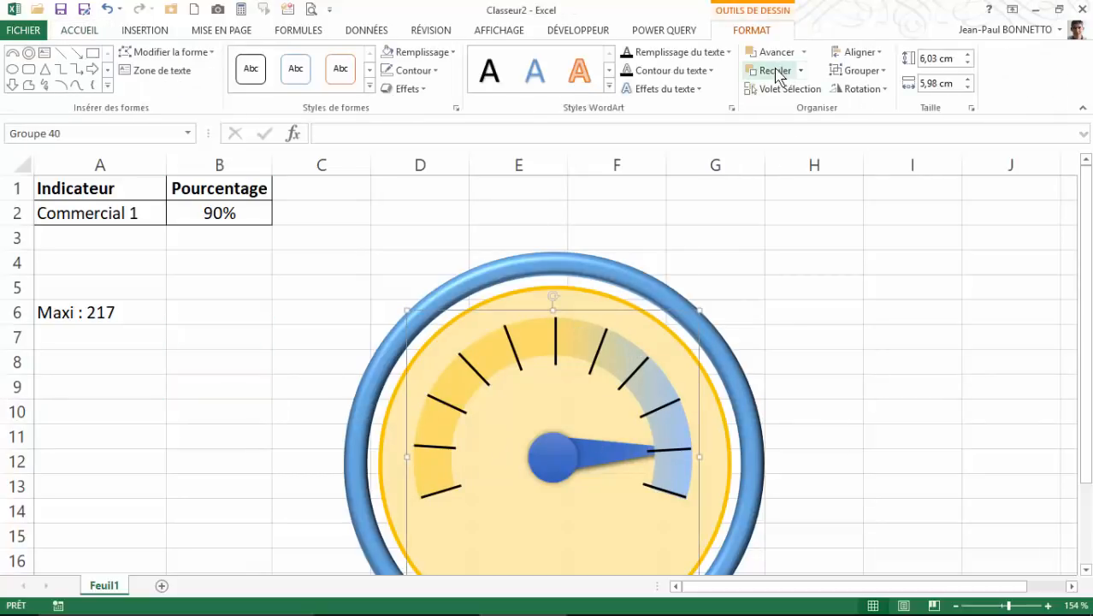
left_click(775, 72)
left_click(842, 291)
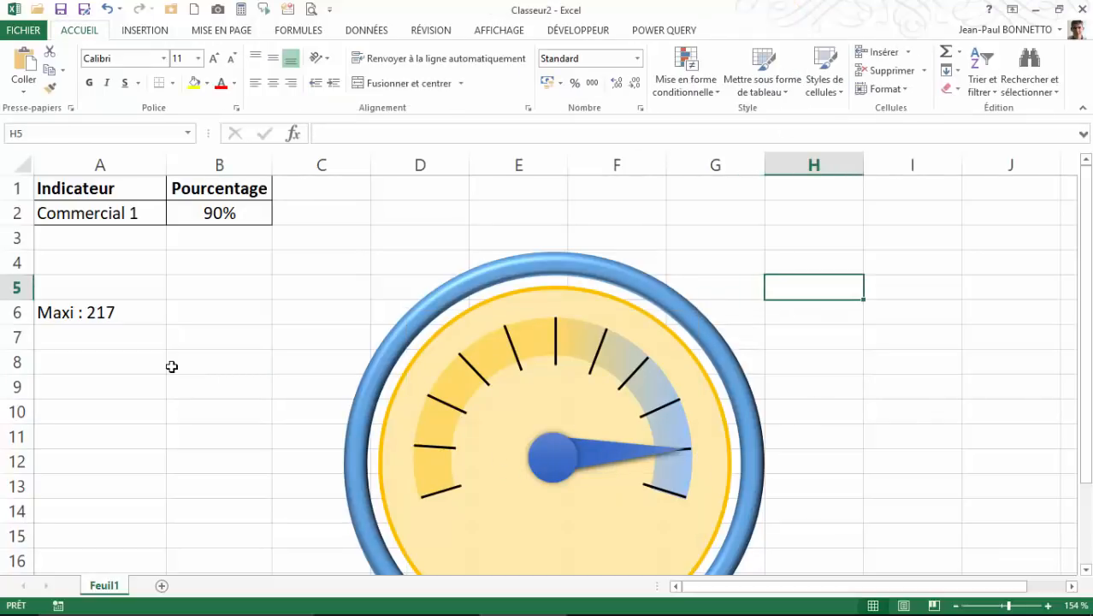
left_click_drag(1084, 261, 1085, 300)
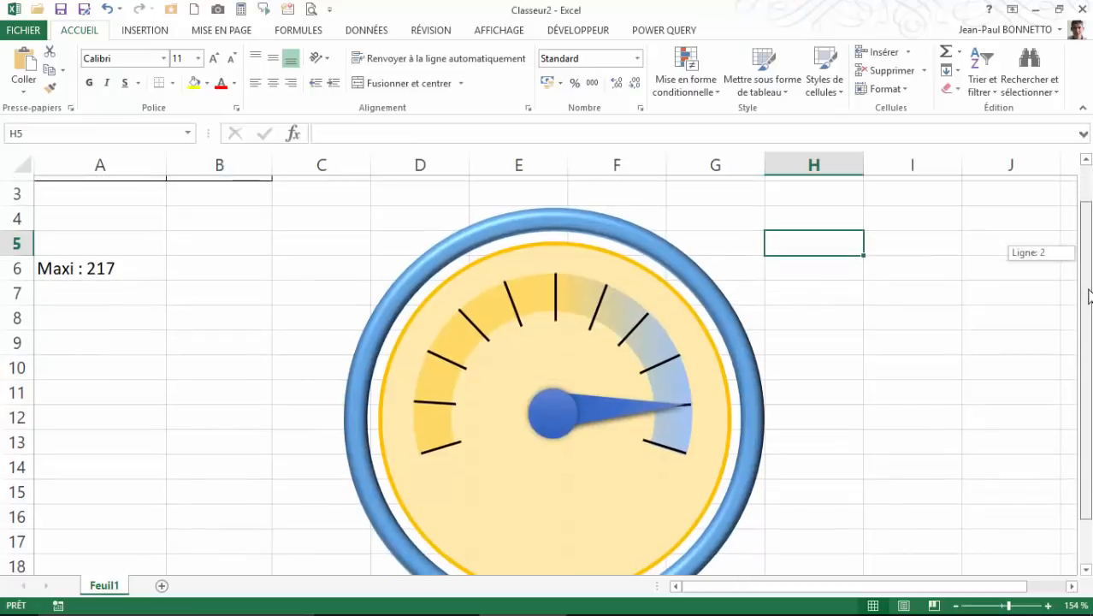
left_click_drag(1085, 342, 1084, 317)
left_click(145, 31)
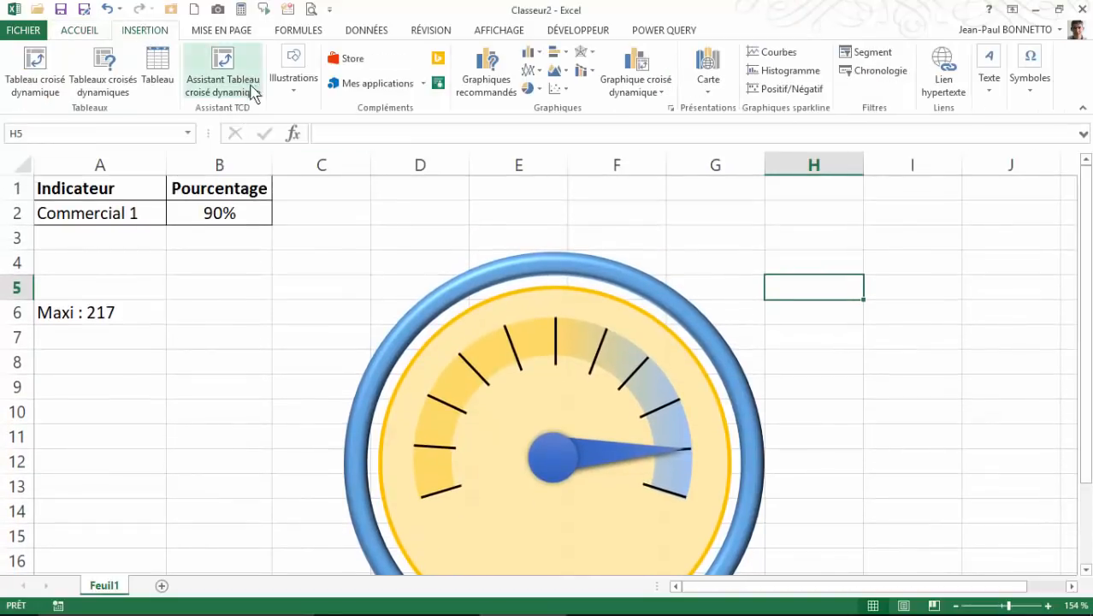
left_click(293, 86)
left_click(358, 153)
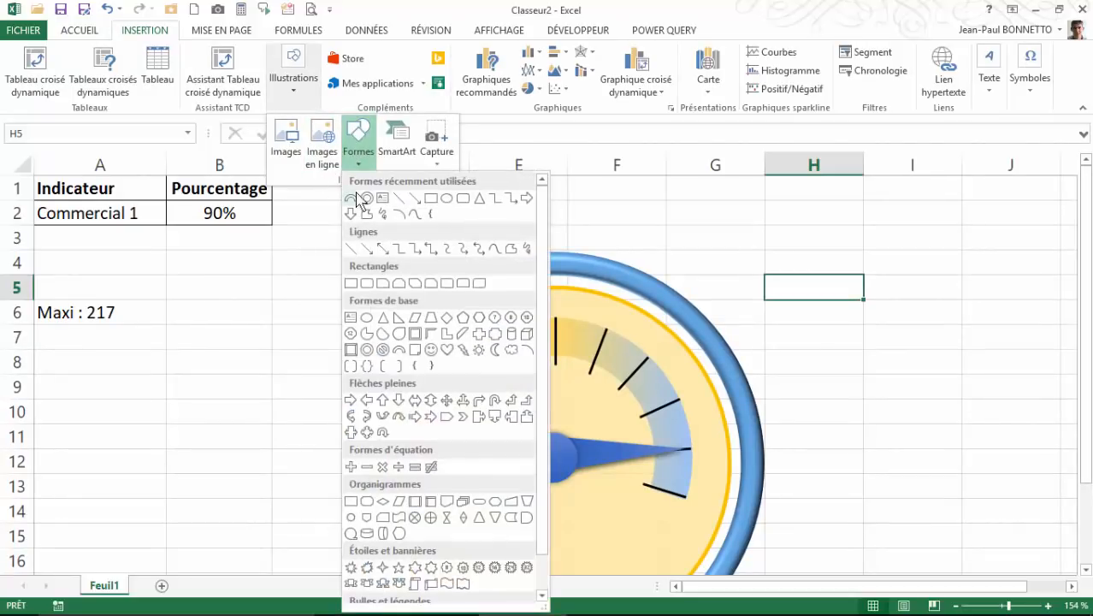
left_click(370, 202)
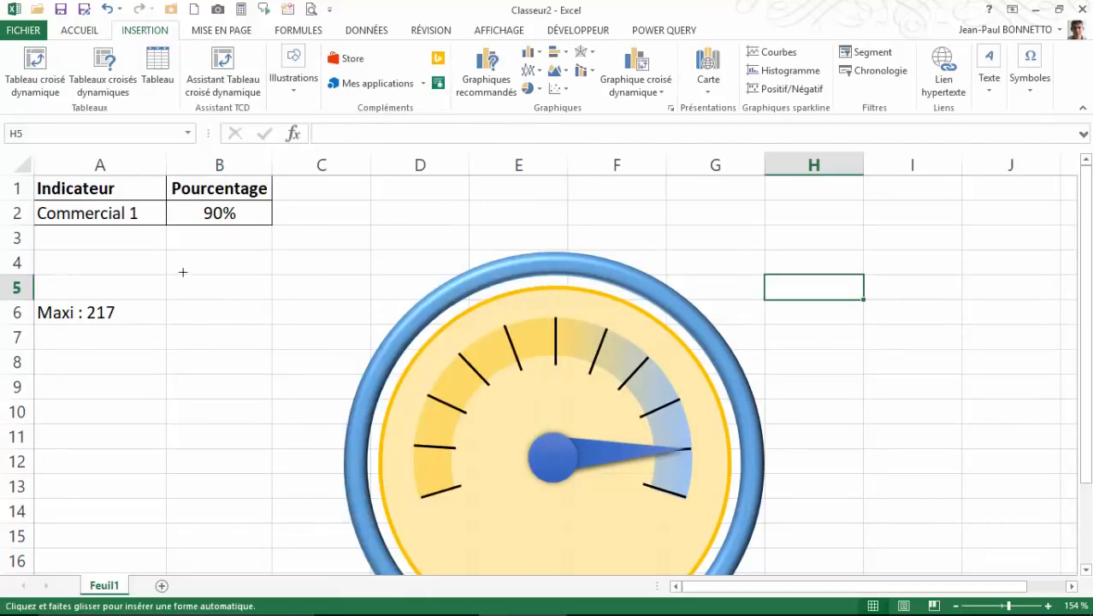
mouse_move(182, 272)
left_mouse_down()
mouse_move(264, 283)
mouse_move(233, 277)
left_mouse_up()
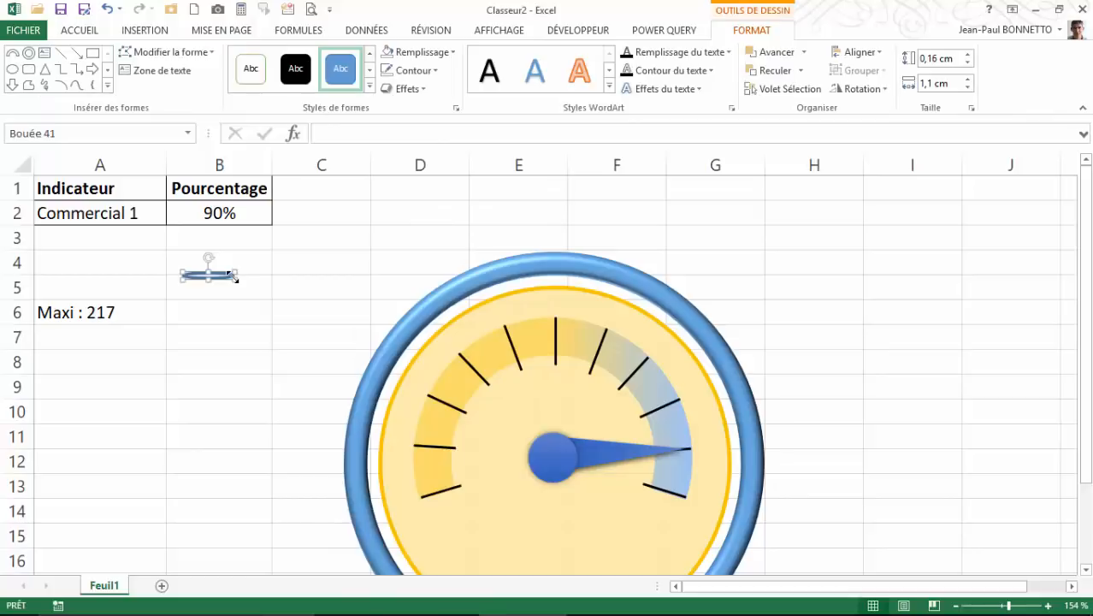
key("Delete")
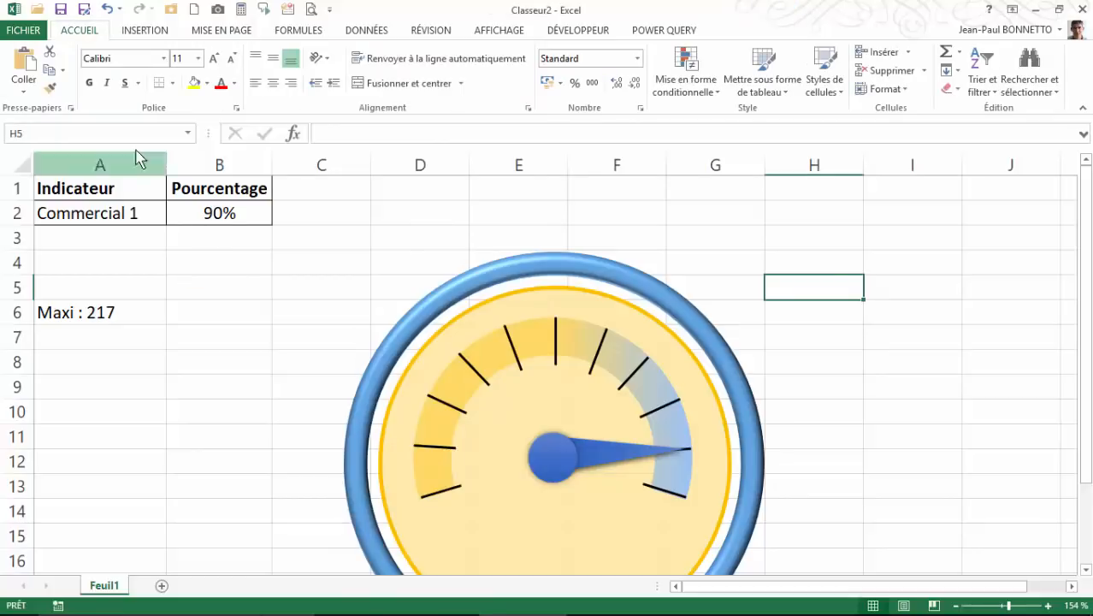
- Insert a text box reading 0% around cell B5, large enough for one line and centred horizontally and vertically
left_click(148, 31)
left_click(296, 86)
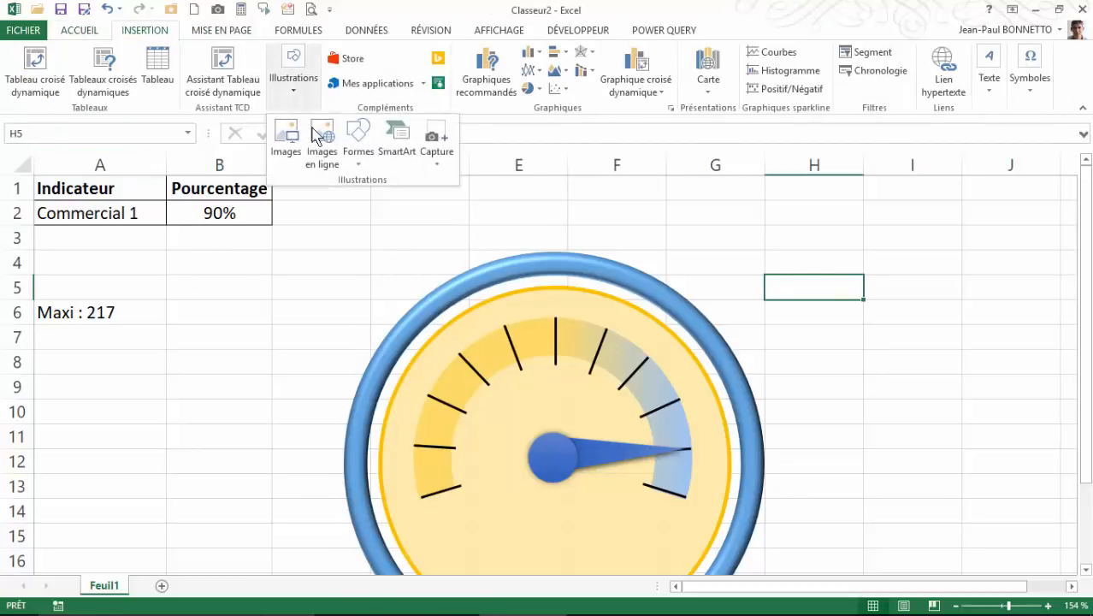
left_click(361, 165)
left_click_drag(197, 276, 240, 293)
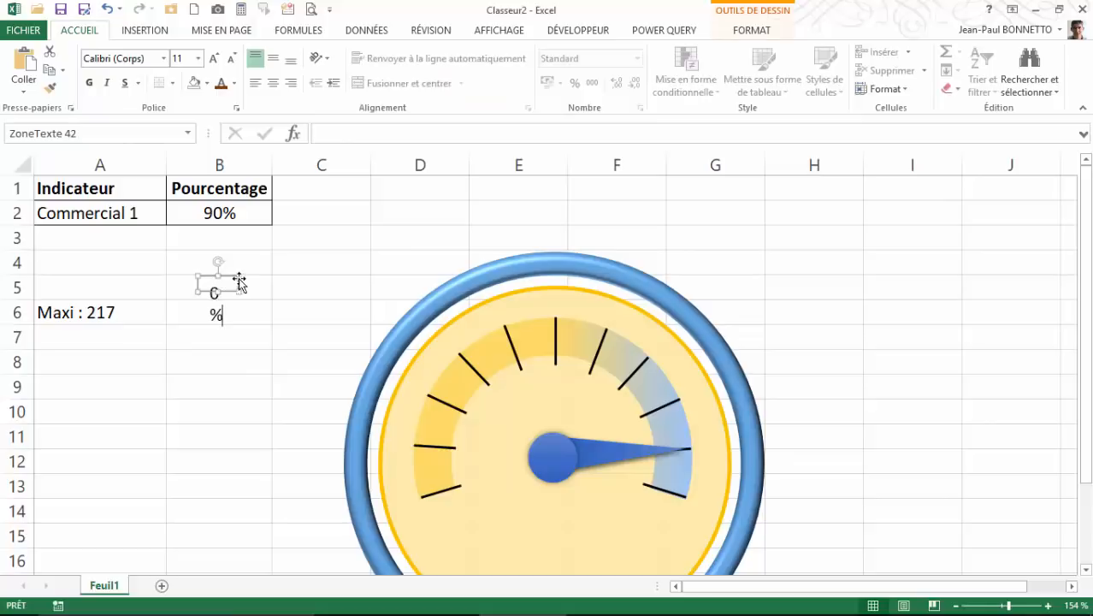
left_click_drag(239, 294, 254, 309)
left_click(273, 83)
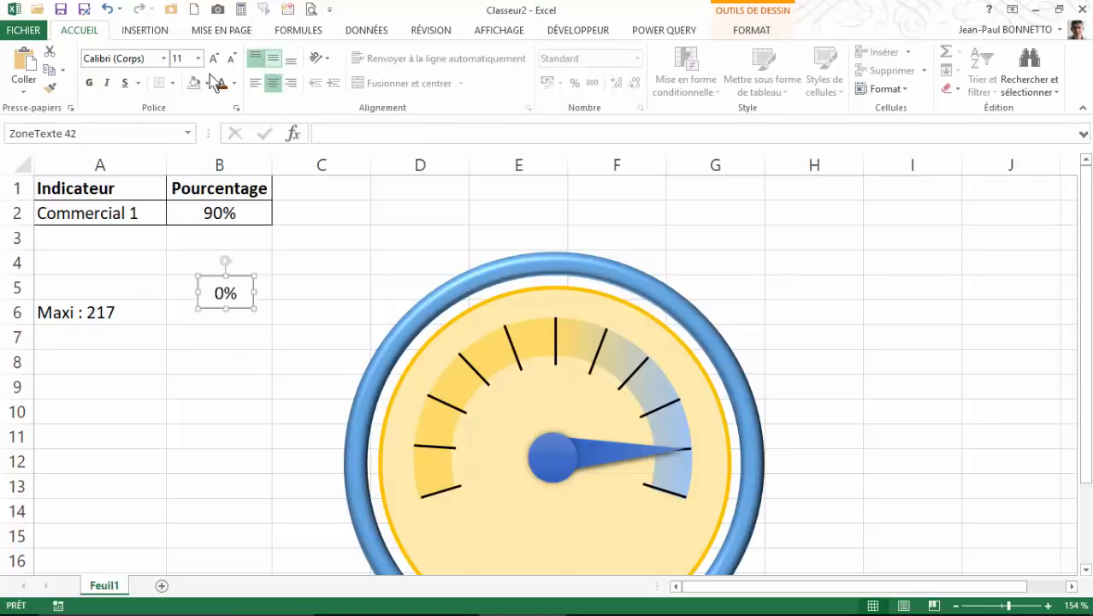
left_click(273, 58)
- Make the 0% text bold at size 8 and shrink its text box to about 0.93 × 0.43 cm
left_click(89, 83)
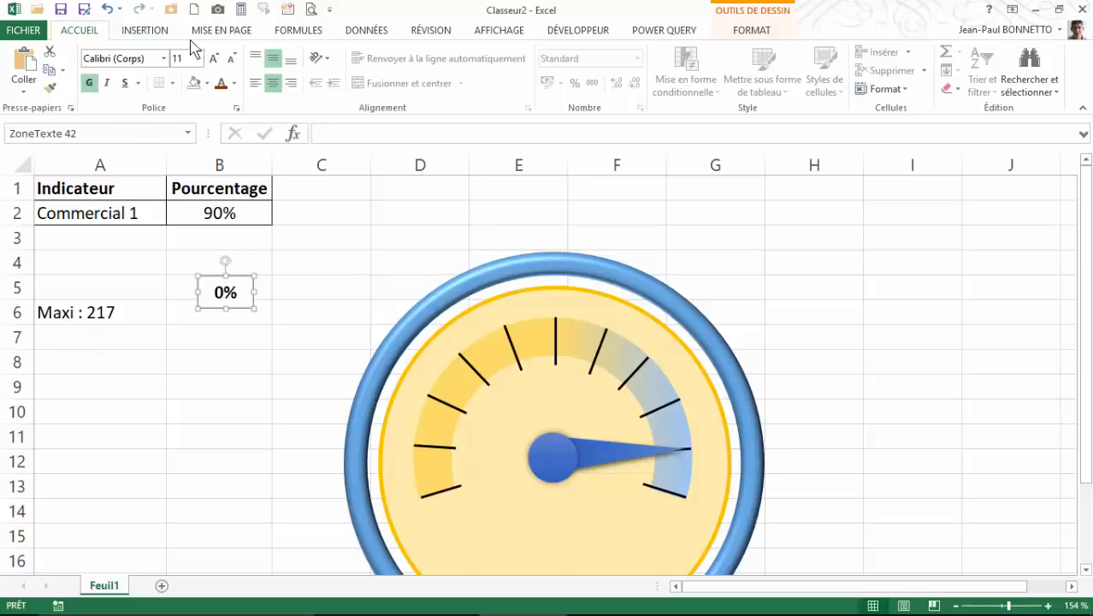
left_click(232, 59)
left_click(232, 59)
left_click(234, 60)
left_click(233, 60)
left_click_drag(252, 306, 243, 297)
left_click(325, 286)
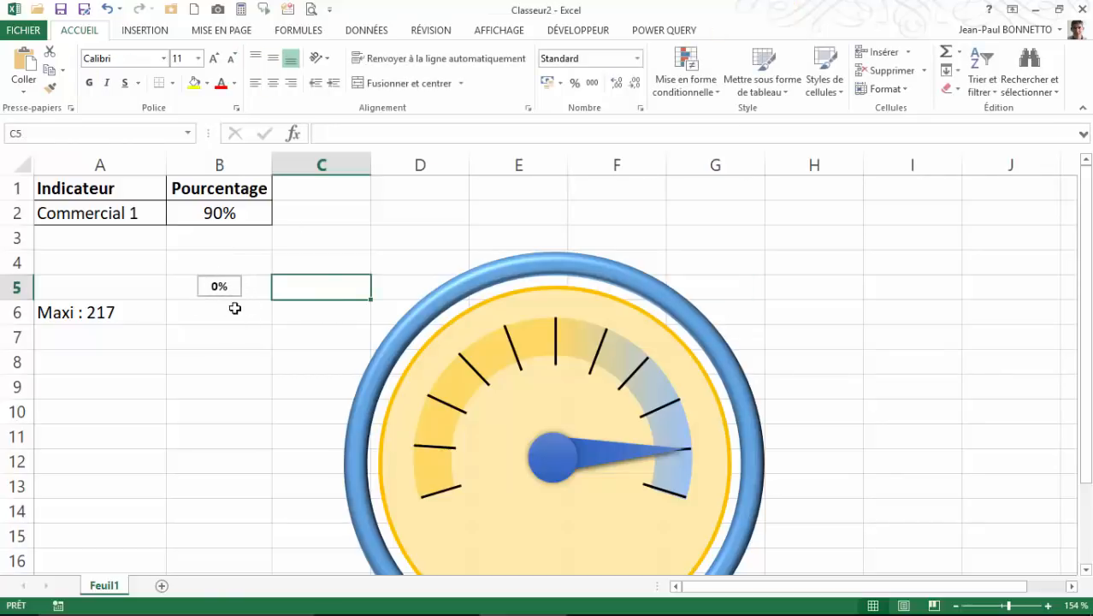
- Remove the 0% label's fill and outline and place it beside the 0% tick mark, with a duplicate beside the 10% tick mark
left_click(236, 294)
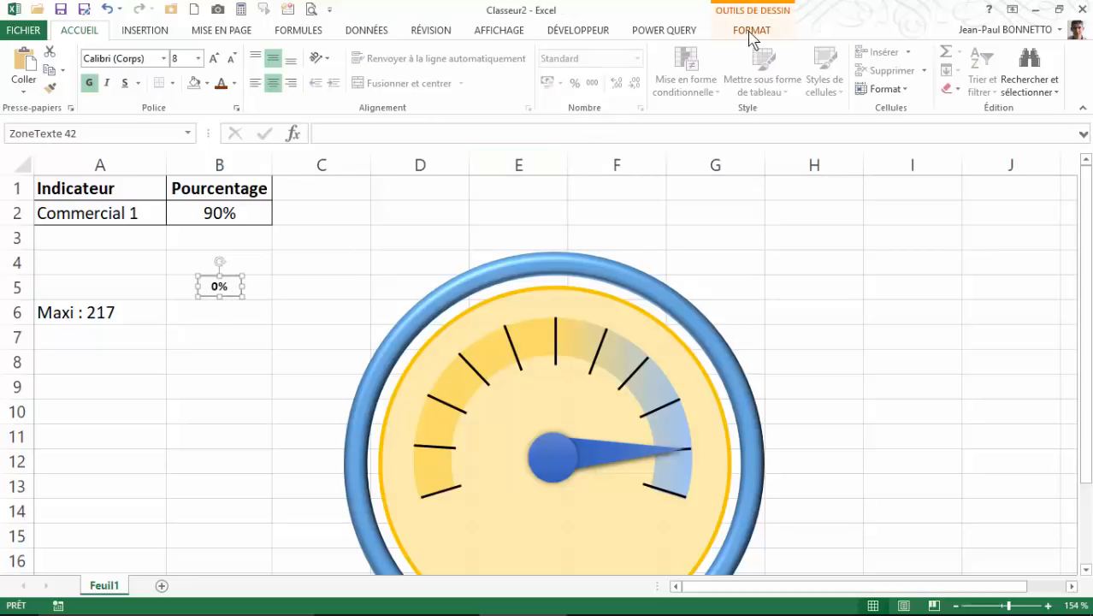
left_click(740, 31)
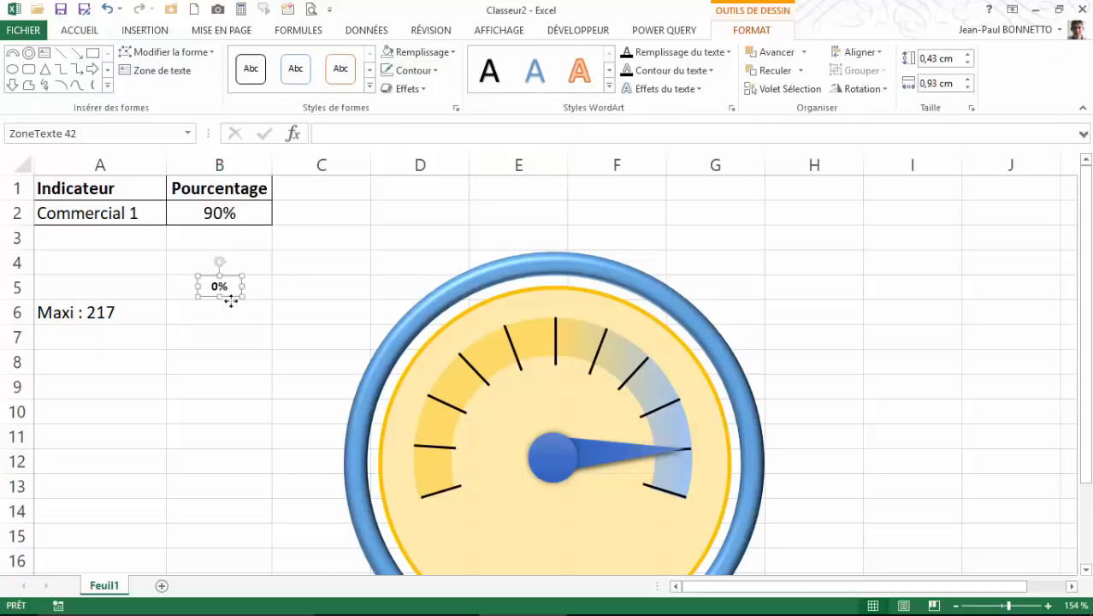
left_click_drag(231, 300, 416, 457)
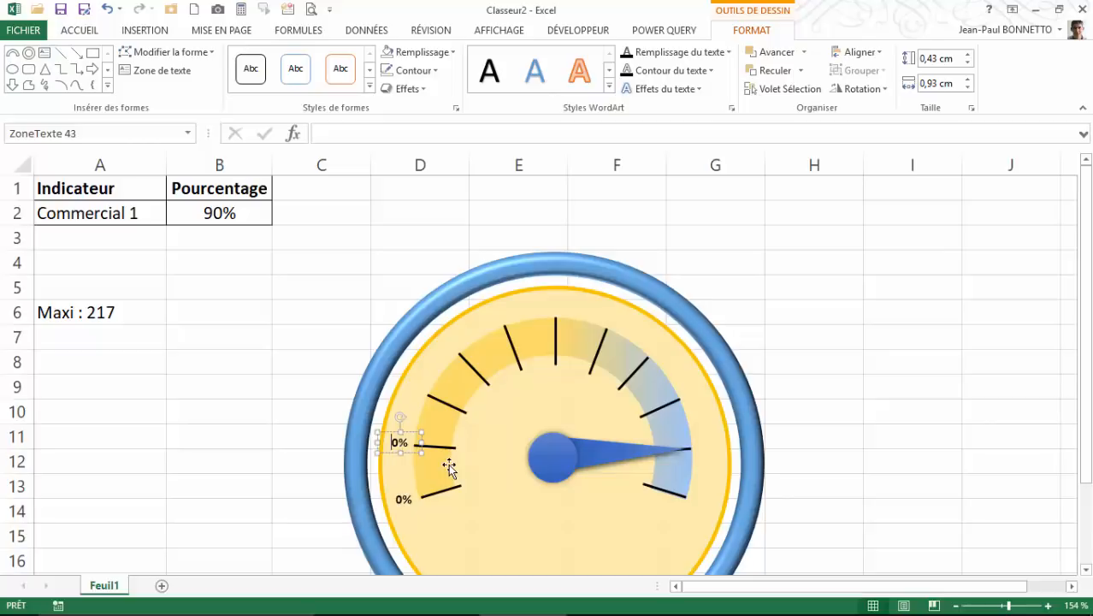
- Change the duplicate label's text to 10%, widen its box to about 1.1 cm and fine-tune its position beside the tick mark
type("1")
left_click_drag(377, 443, 370, 444)
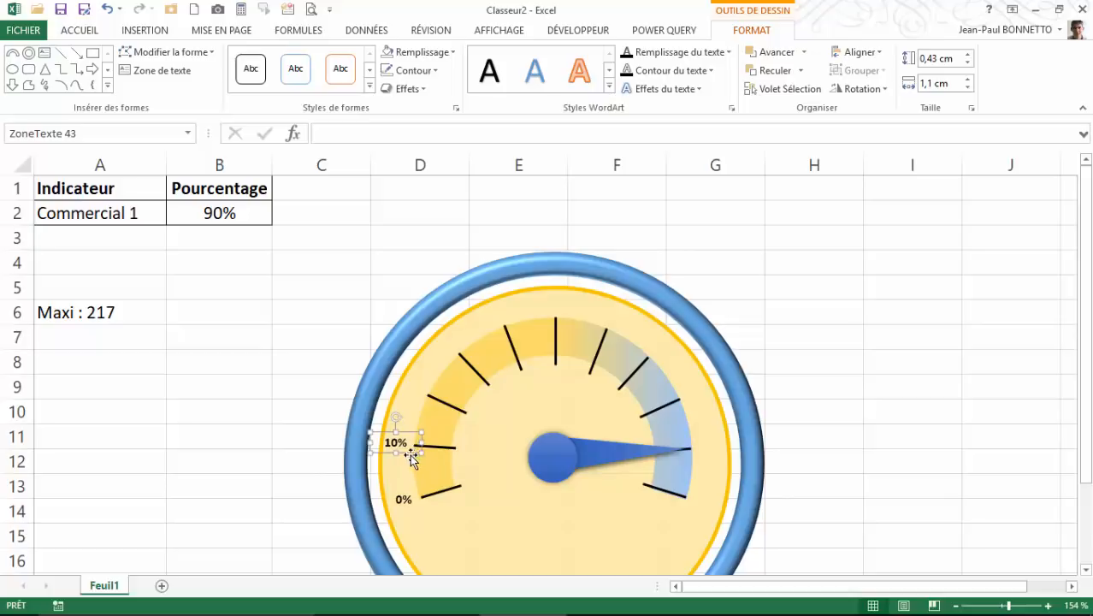
left_click_drag(411, 454, 413, 453)
- Duplicate the 10% label for the following tick marks and label them 20%, 30%, 40% and 50%
left_click_drag(430, 404, 445, 345)
type("2")
type("30")
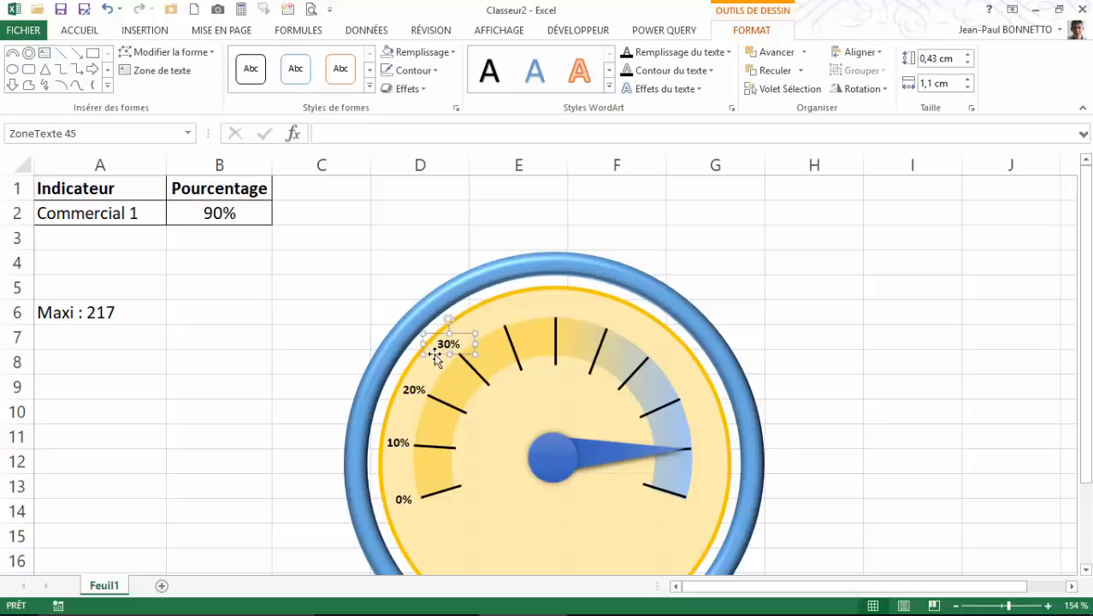
left_click_drag(435, 357, 493, 314)
type("40")
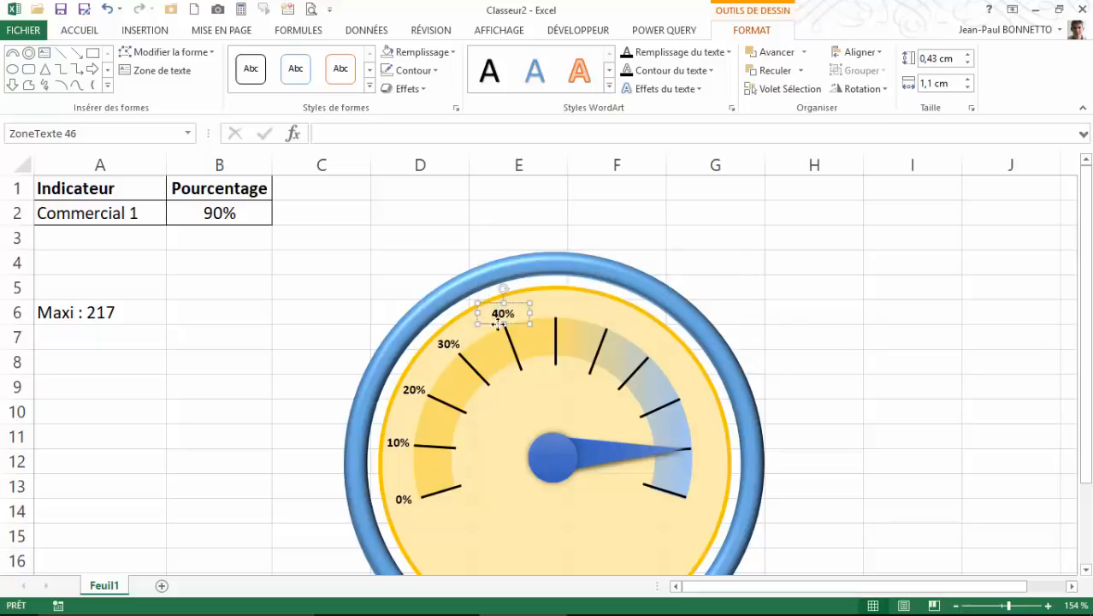
left_click_drag(498, 325, 557, 307)
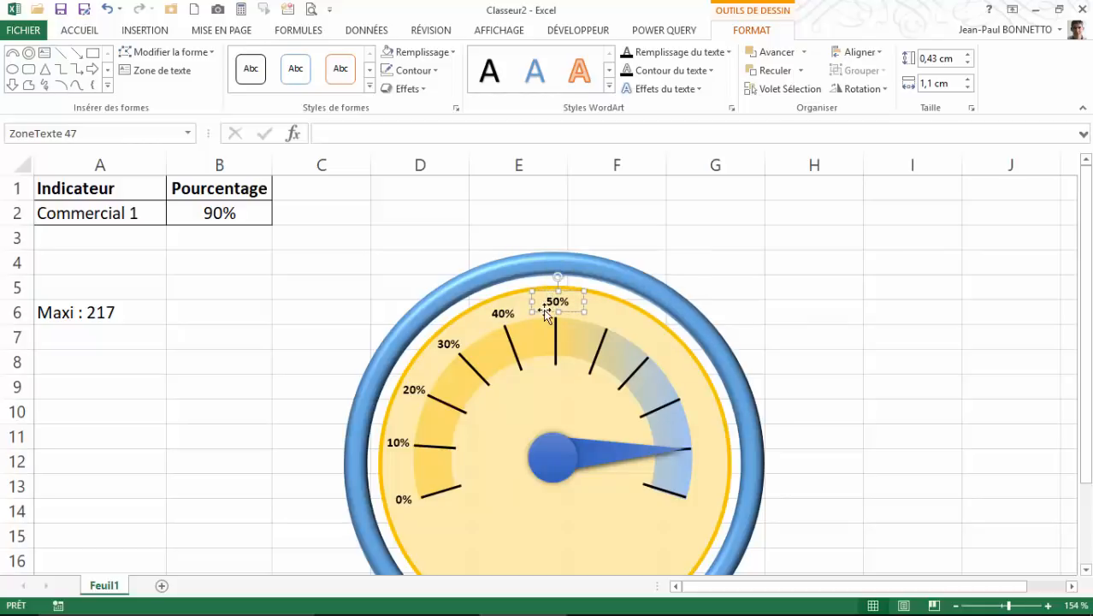
- Place duplicates of the 50% label beside the next three tick marks and change their texts to 60%, 70% and 80%
left_click_drag(547, 311, 682, 400)
type("6")
type("7")
type("80")
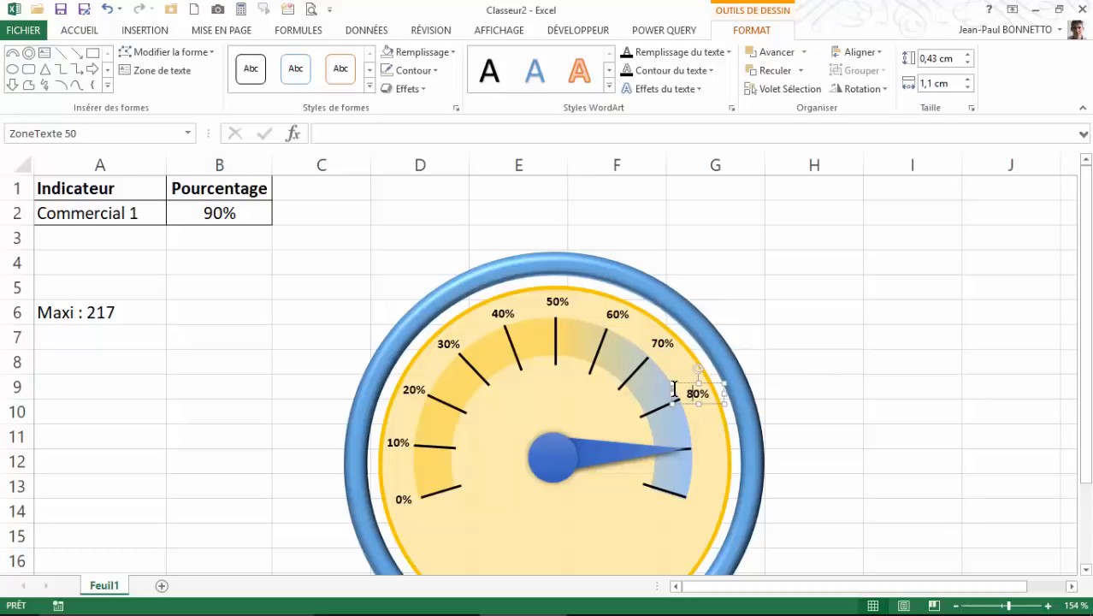
- Add duplicate labels reading 90% and 100% beside the last two tick marks, widening the 100% box to about 1.22 cm
left_click_drag(693, 407, 697, 507)
type("90")
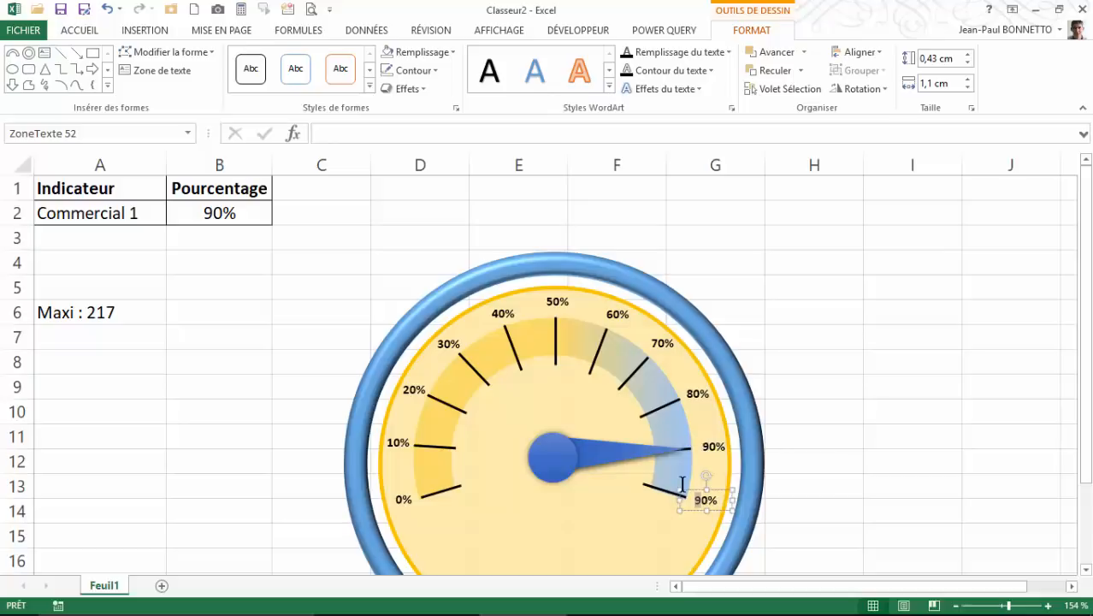
type("100")
left_click_drag(731, 501, 692, 510)
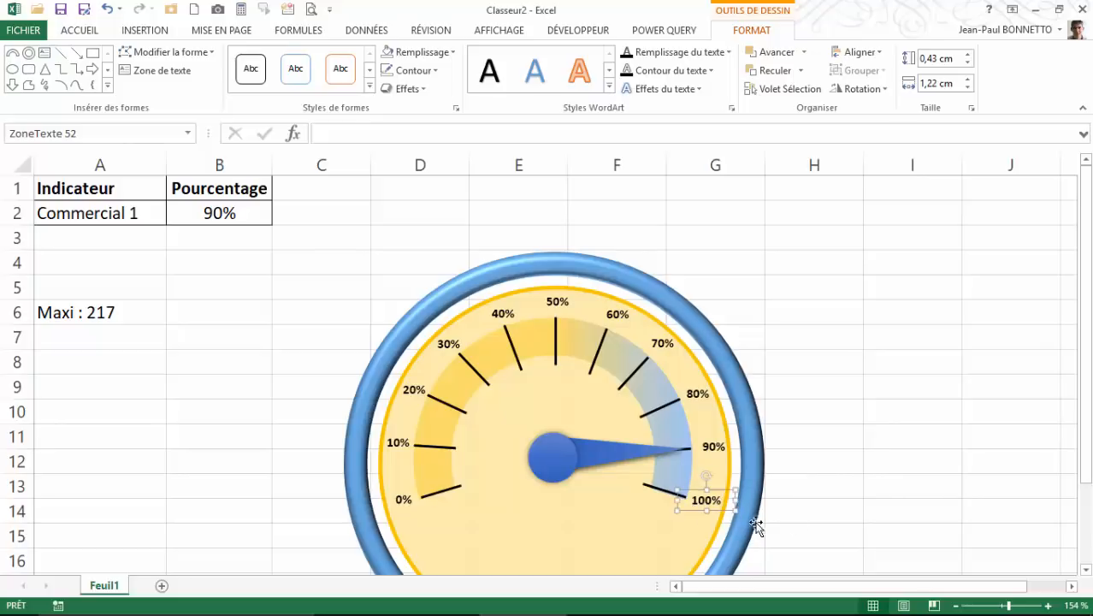
- Group all the percentage labels from 0% to 100% with the dial band and tick mark group into a single object
left_click(404, 503)
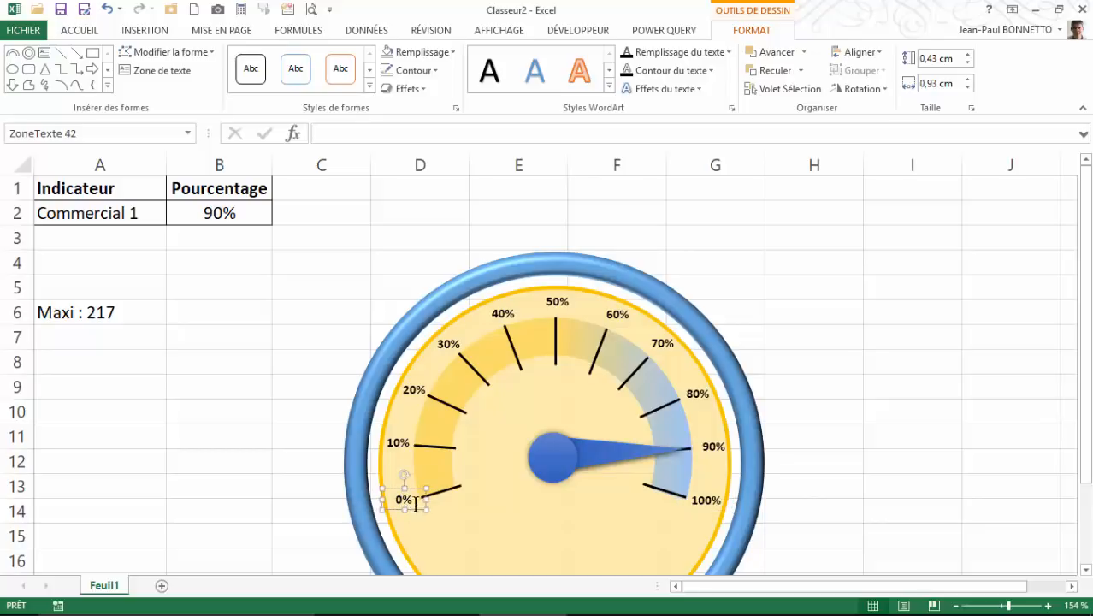
left_click(399, 443, "shift")
left_click(412, 389, "shift")
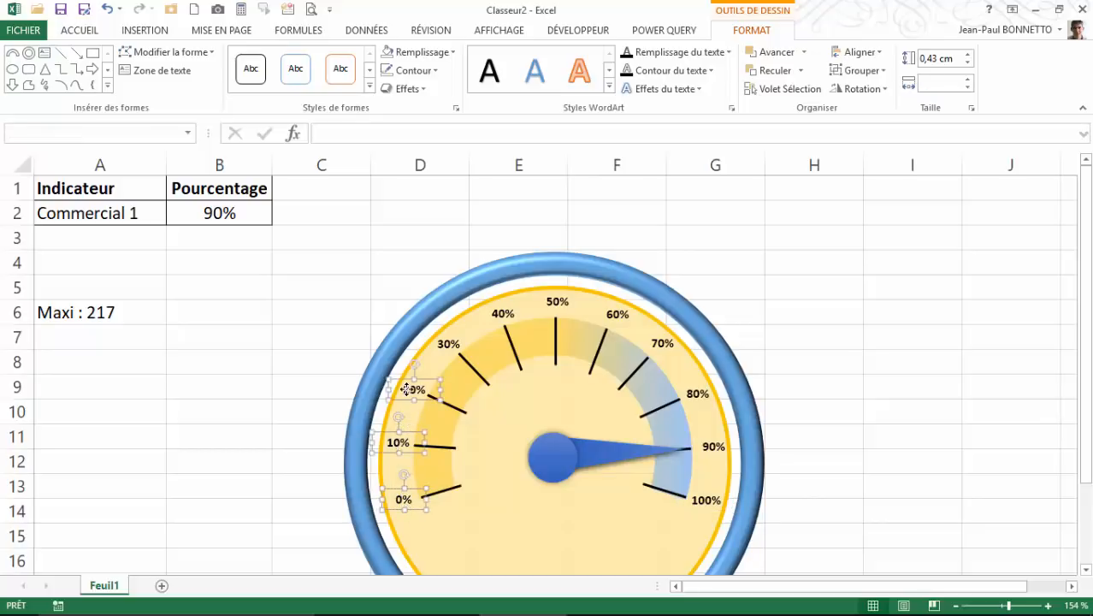
left_click(447, 341, "shift")
left_click(503, 313, "shift")
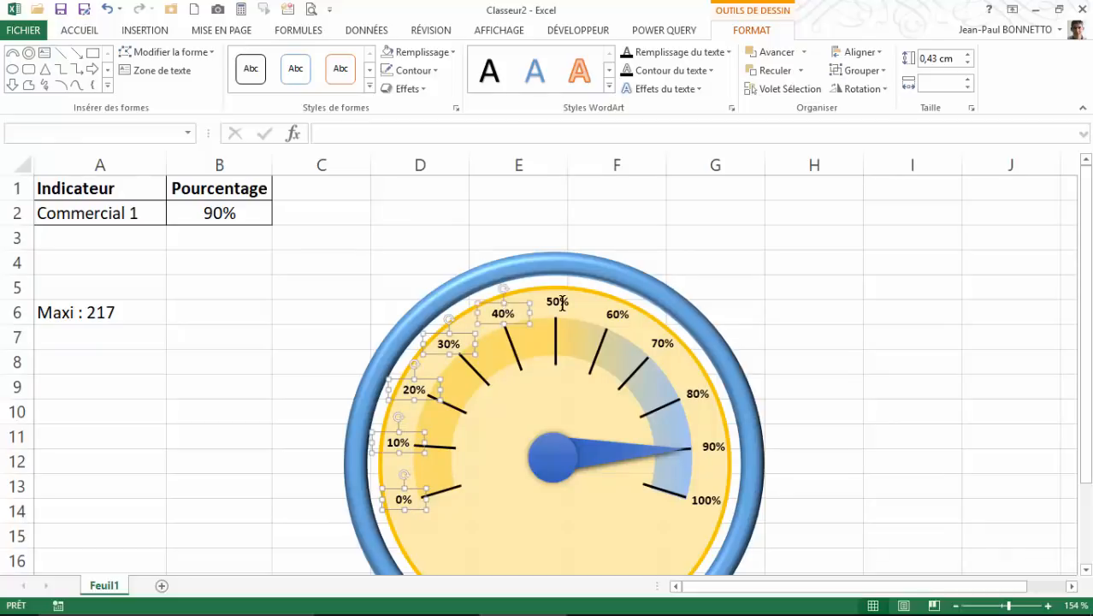
left_click(560, 302, "shift")
left_click(609, 315, "shift")
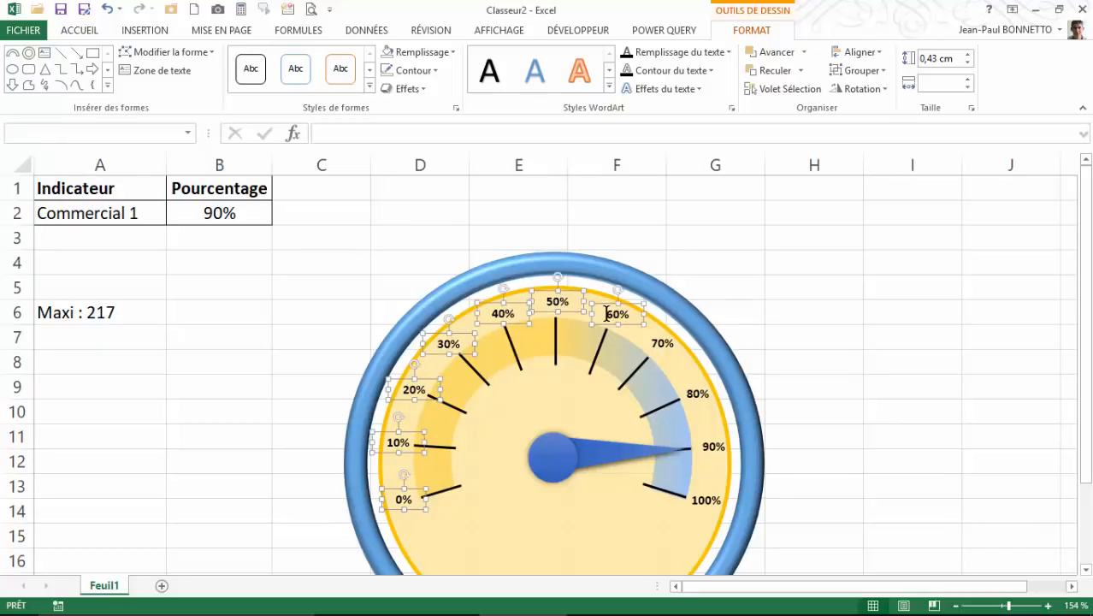
left_click(663, 343, "shift")
left_click(698, 391, "shift")
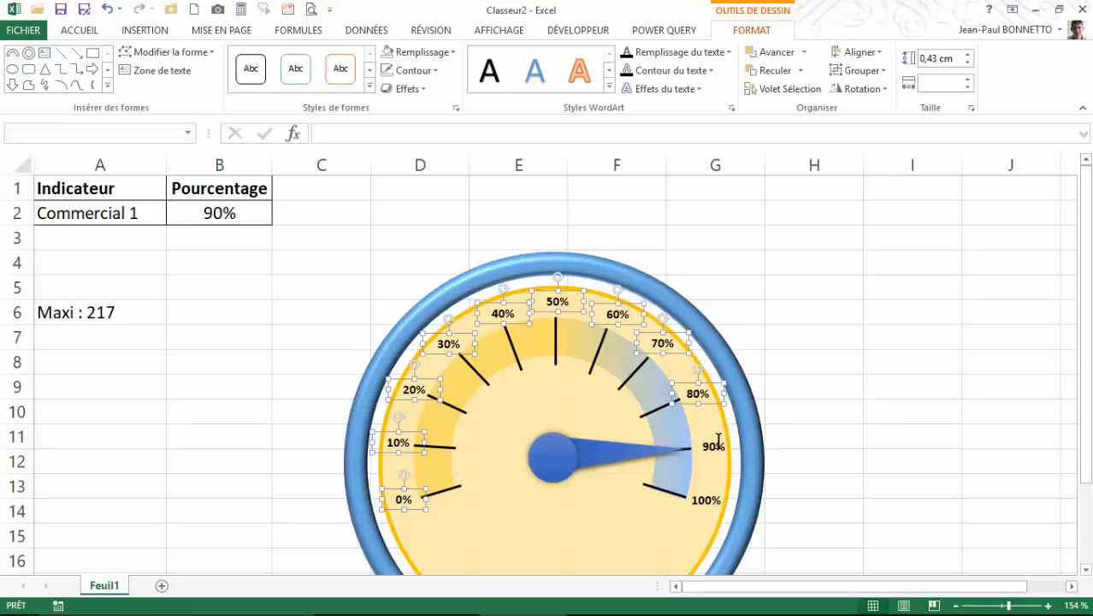
left_click(714, 446, "shift")
left_click(713, 501, "shift")
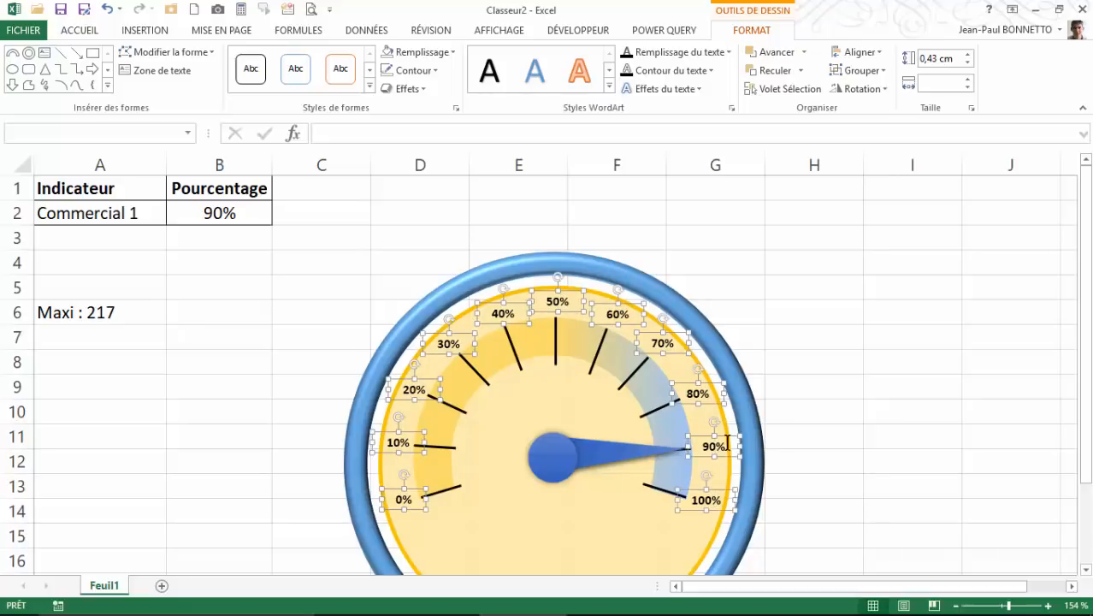
left_click(577, 363, "shift")
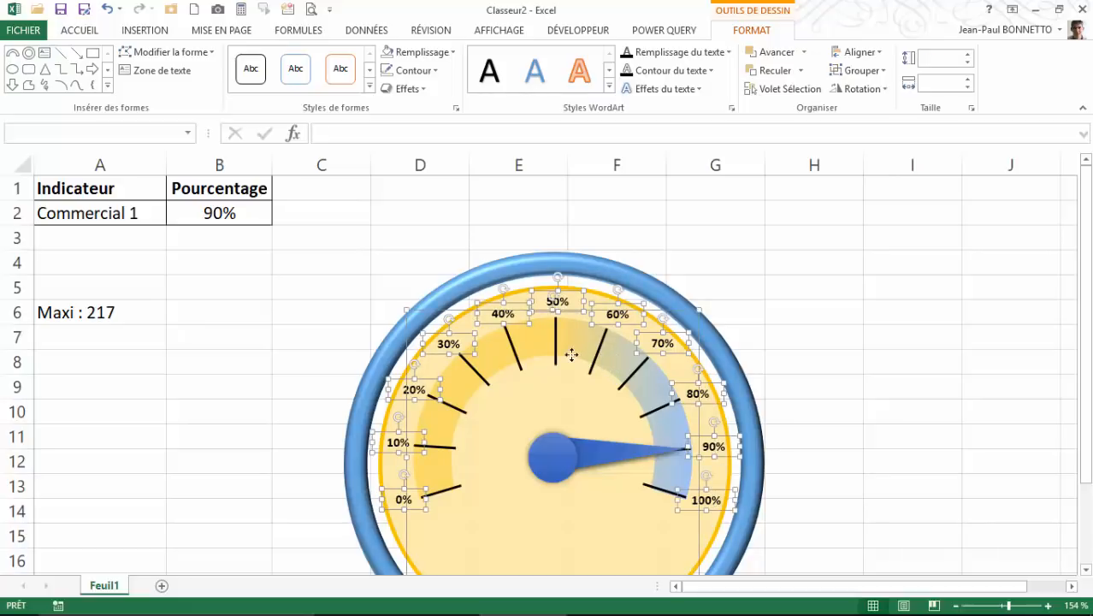
left_click(852, 74)
left_click(870, 91)
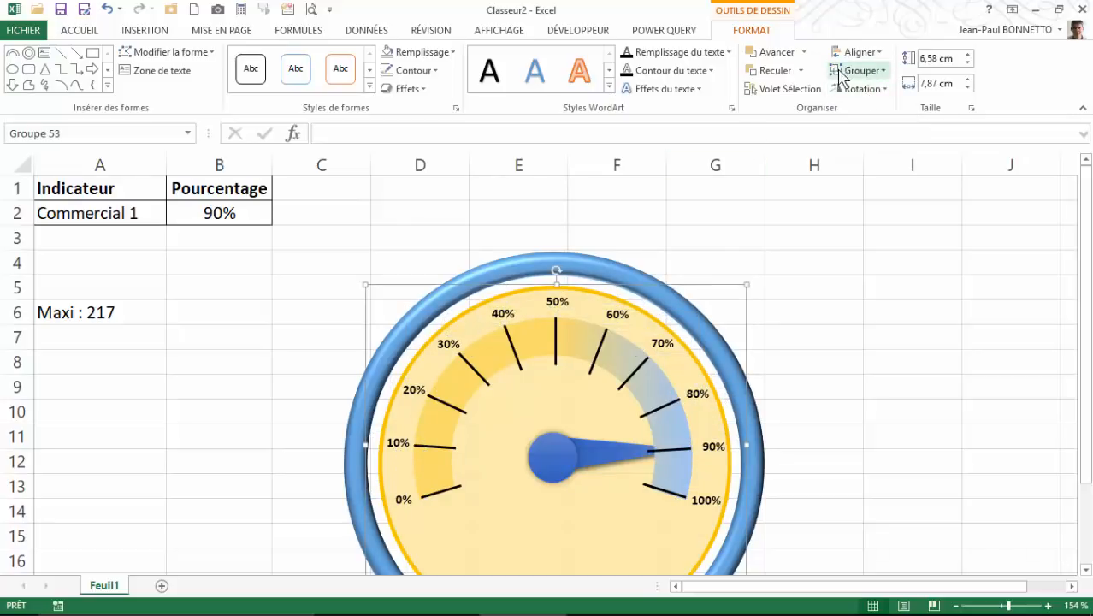
- Send the combined group of dial band, tick marks and labels backward behind the needle and deselect it
left_click(776, 71)
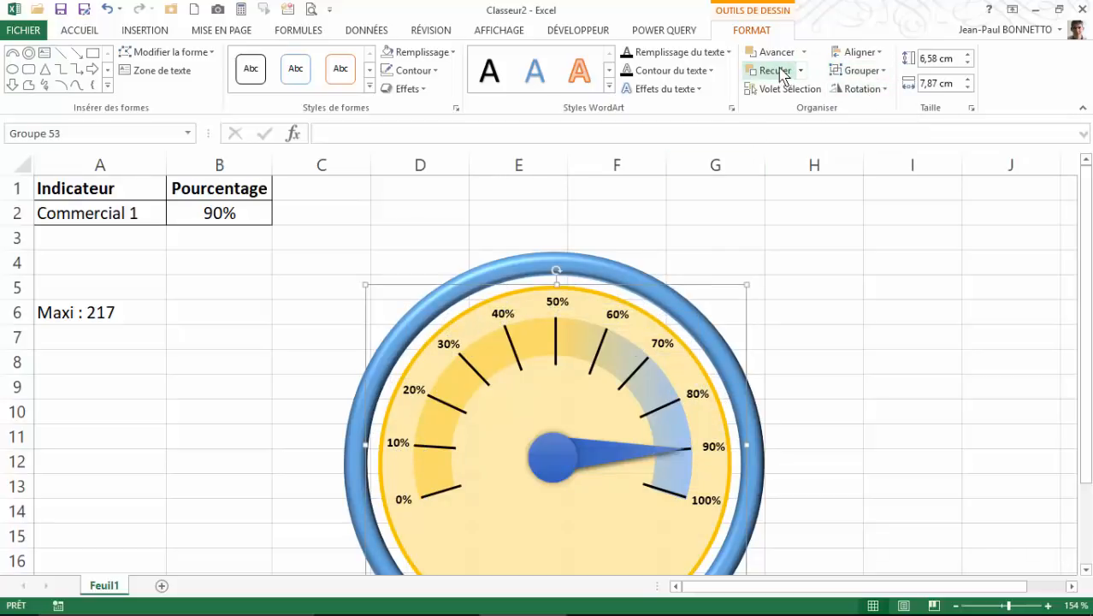
left_click(869, 354)
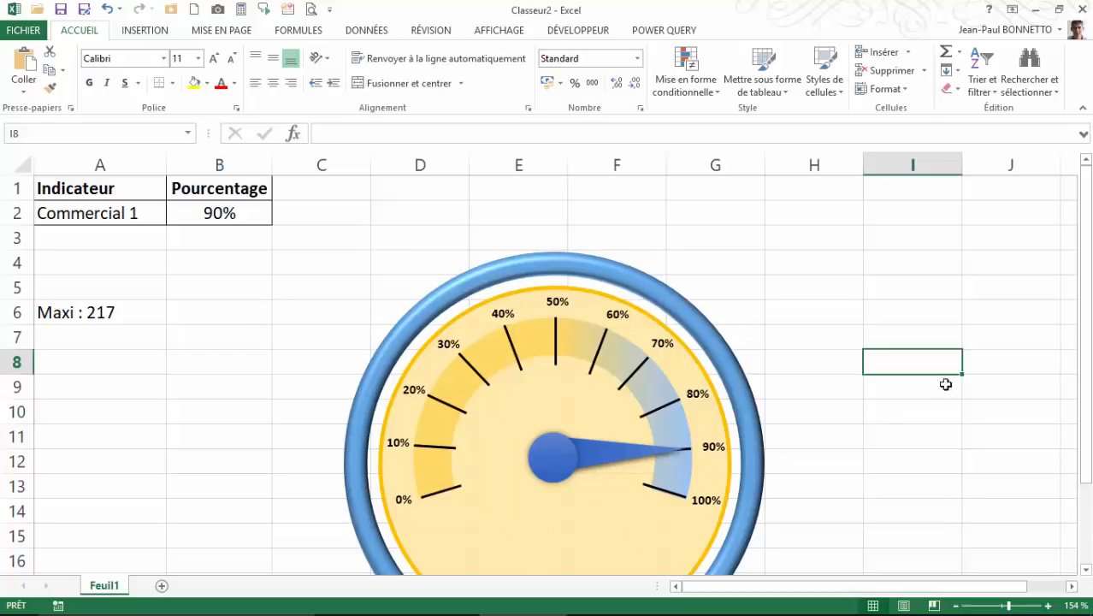
left_click_drag(1090, 291, 1090, 348)
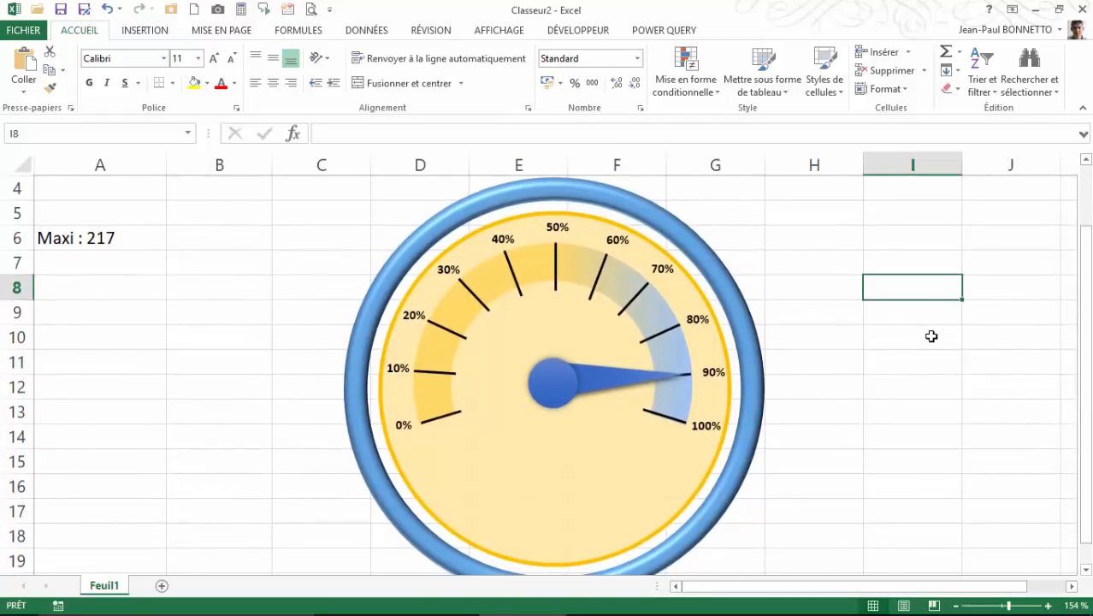
left_click(1002, 606)
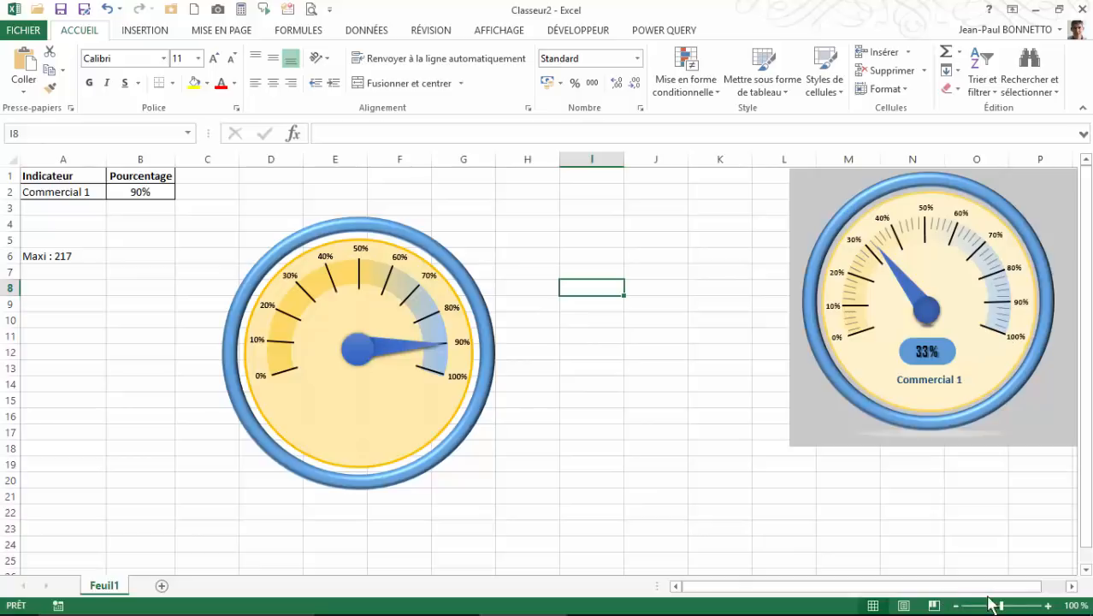
- Draw a rounded rectangle about 1.43 cm wide and 0.69 cm high in column B, below the percentage cell
left_click(1032, 606)
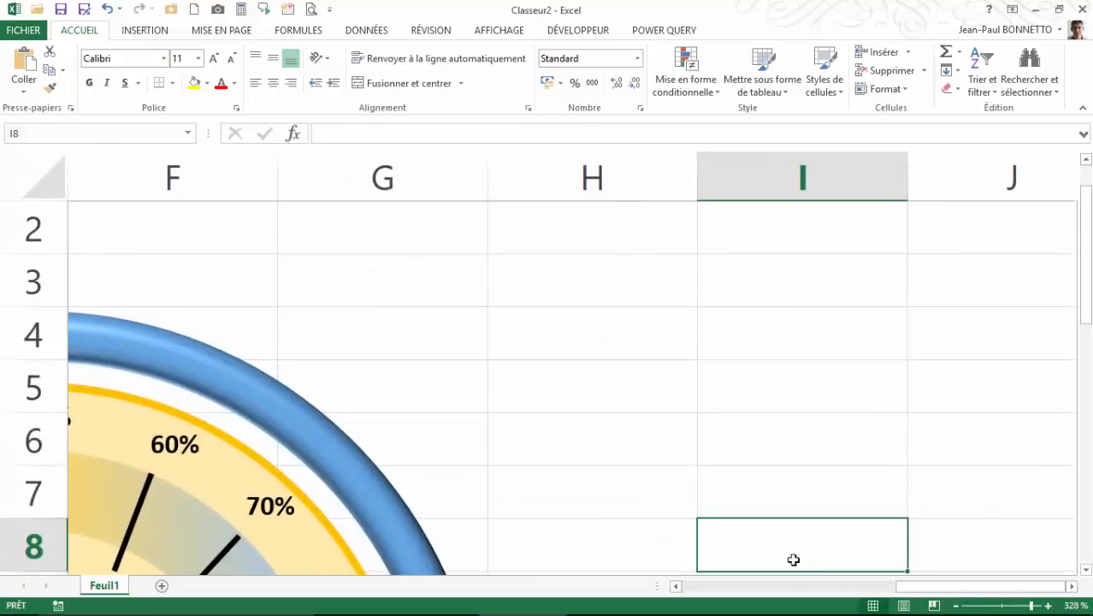
left_click(1014, 606)
left_click_drag(1090, 368, 1087, 358)
left_click_drag(887, 587, 824, 562)
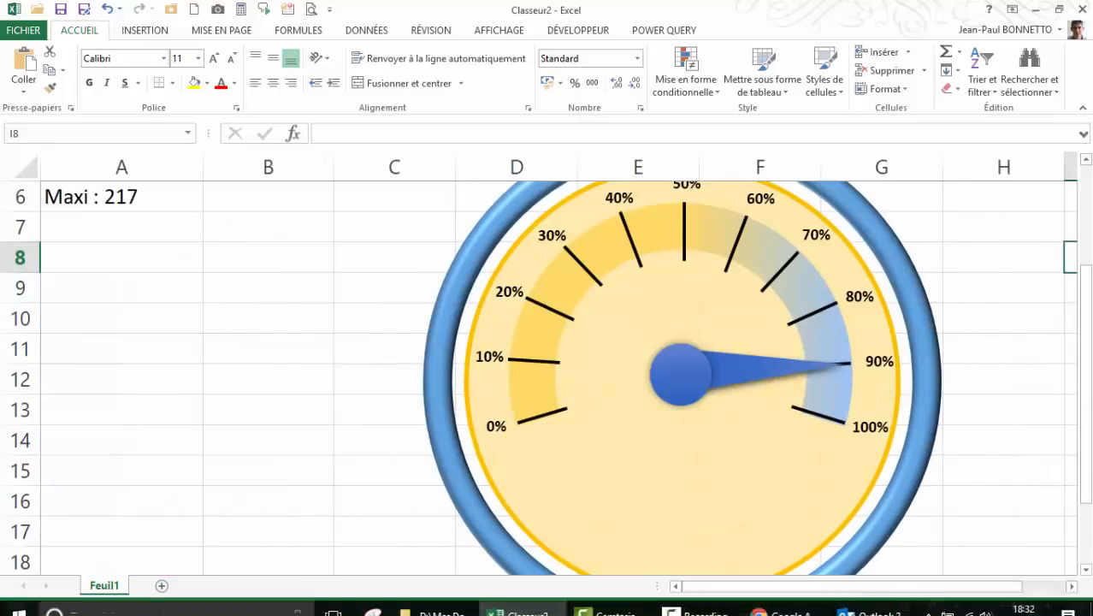
left_click(956, 606)
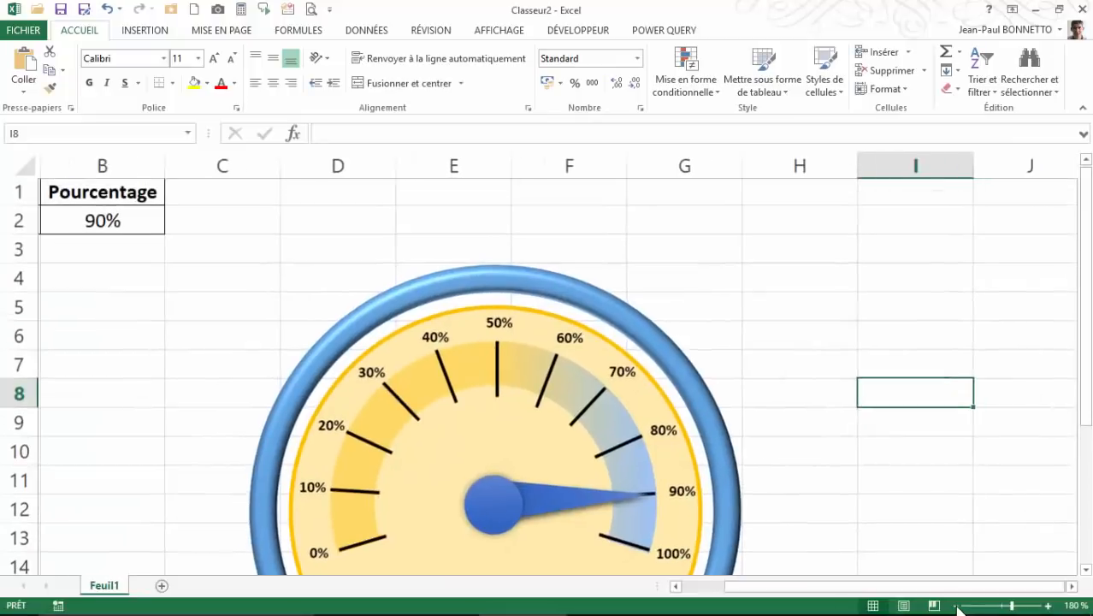
left_click(956, 605)
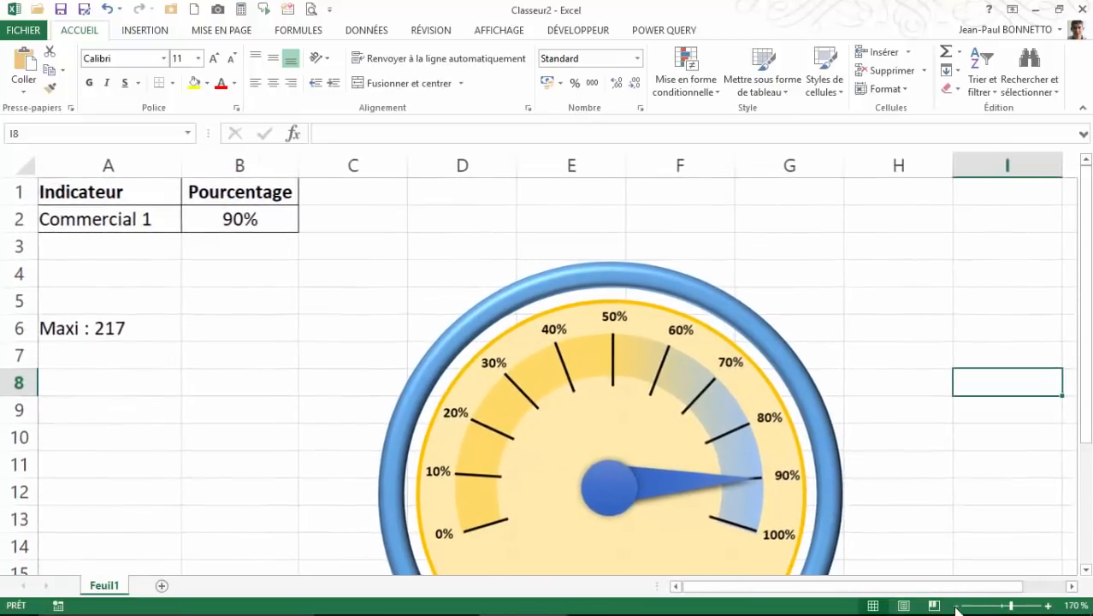
left_click(920, 324)
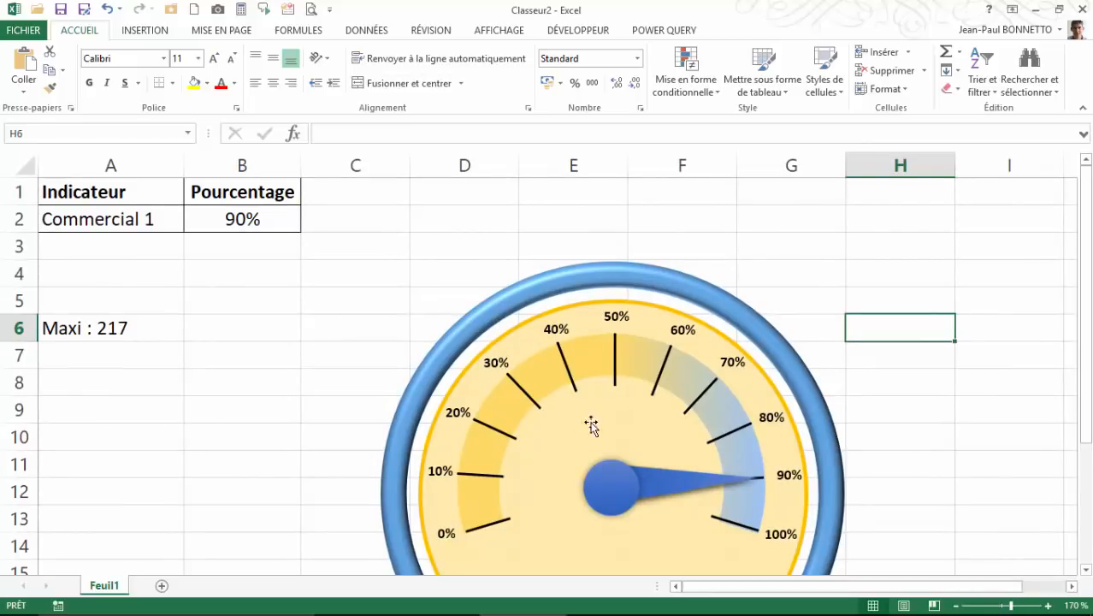
left_click(244, 217)
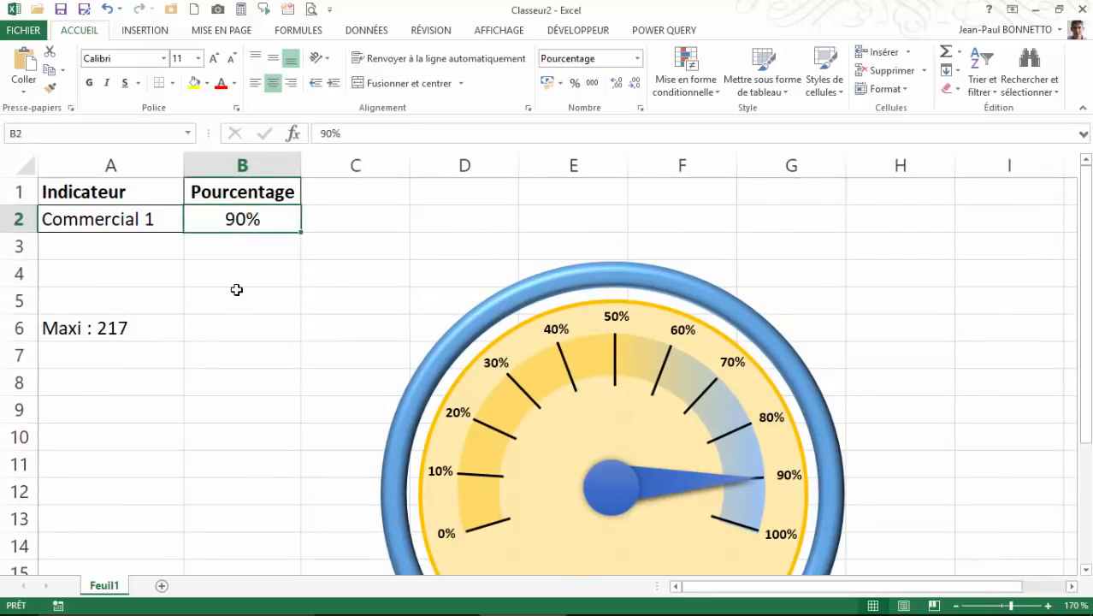
left_click(145, 30)
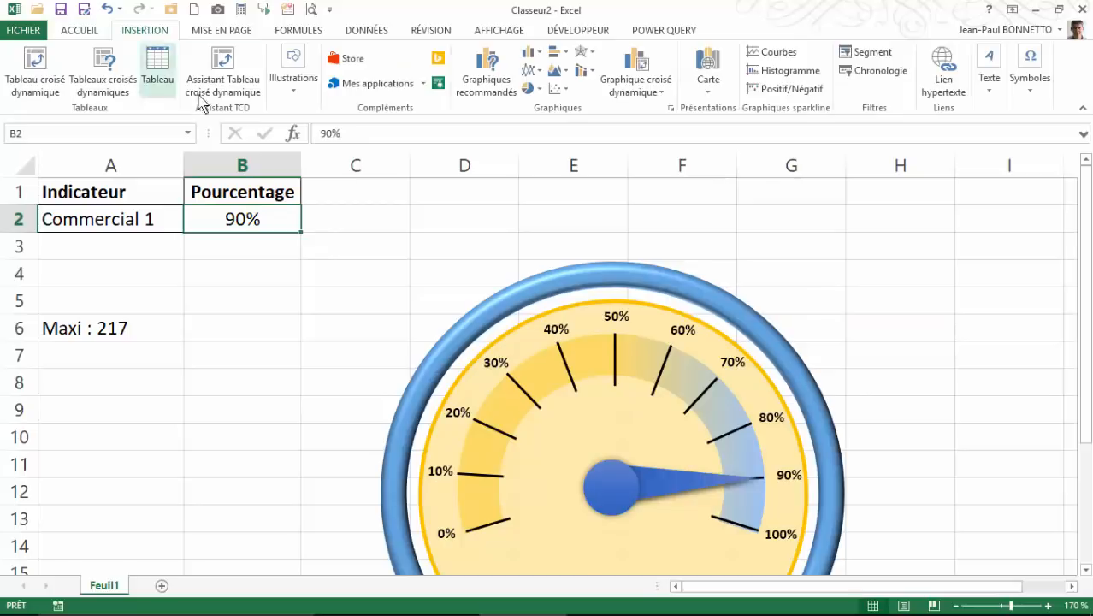
left_click(293, 79)
left_click(358, 141)
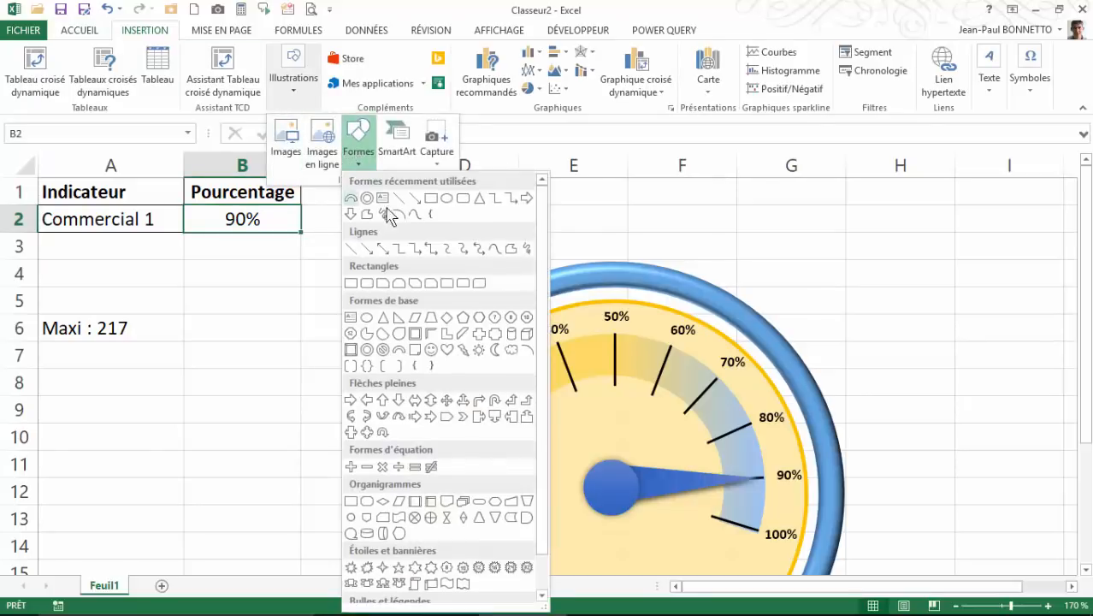
left_click(463, 199)
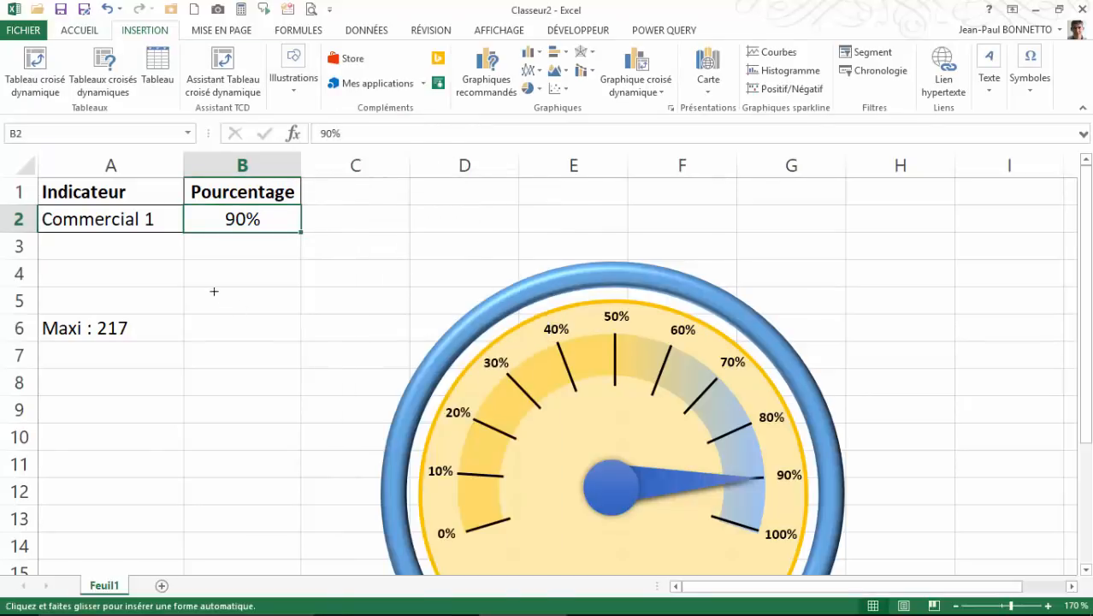
left_click_drag(218, 288, 293, 322)
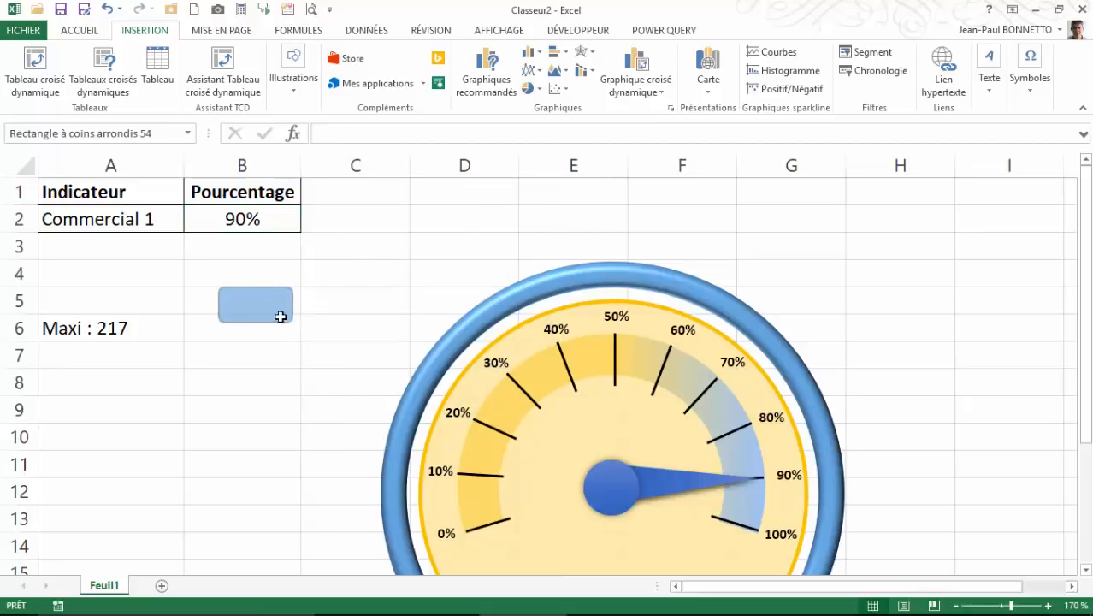
- Fully round the ends of the small rectangle and apply the dark blue intense-effect shape style
left_click_drag(226, 290, 300, 294)
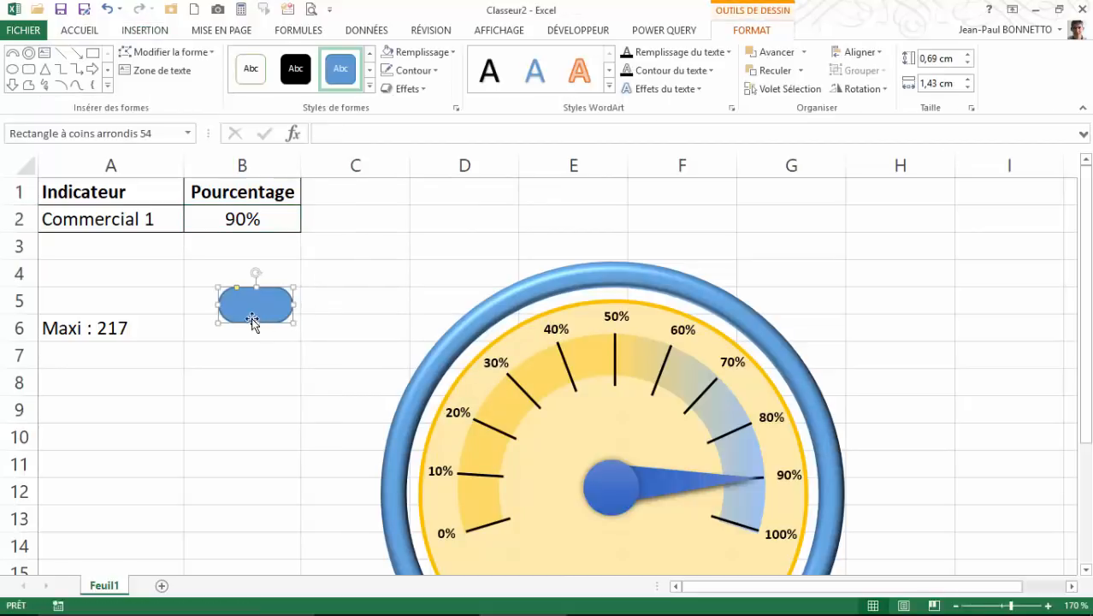
left_click(454, 52)
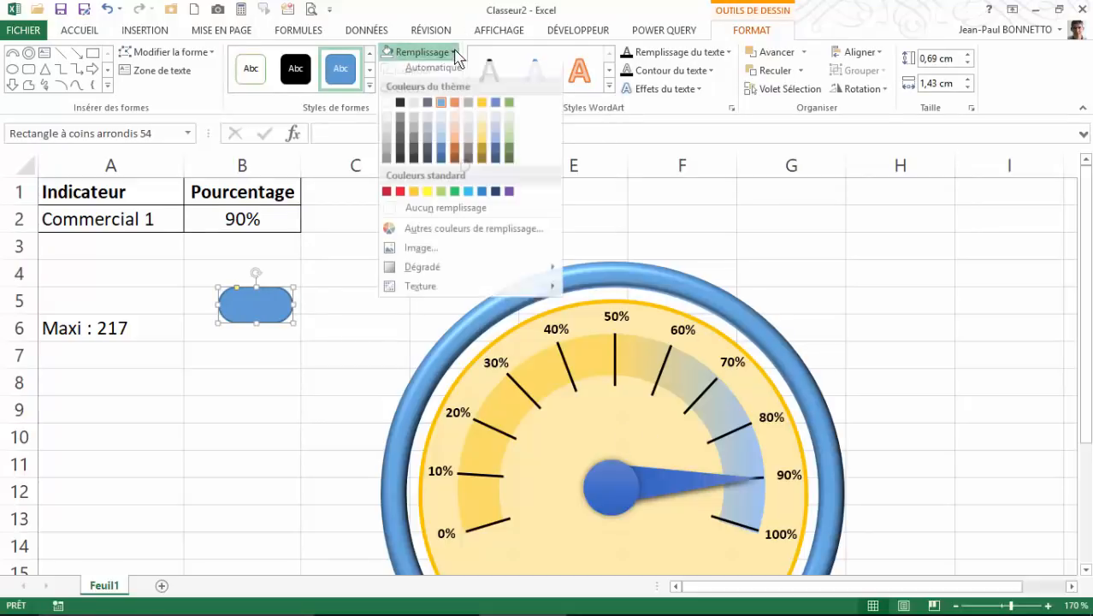
left_click(441, 160)
left_click(370, 86)
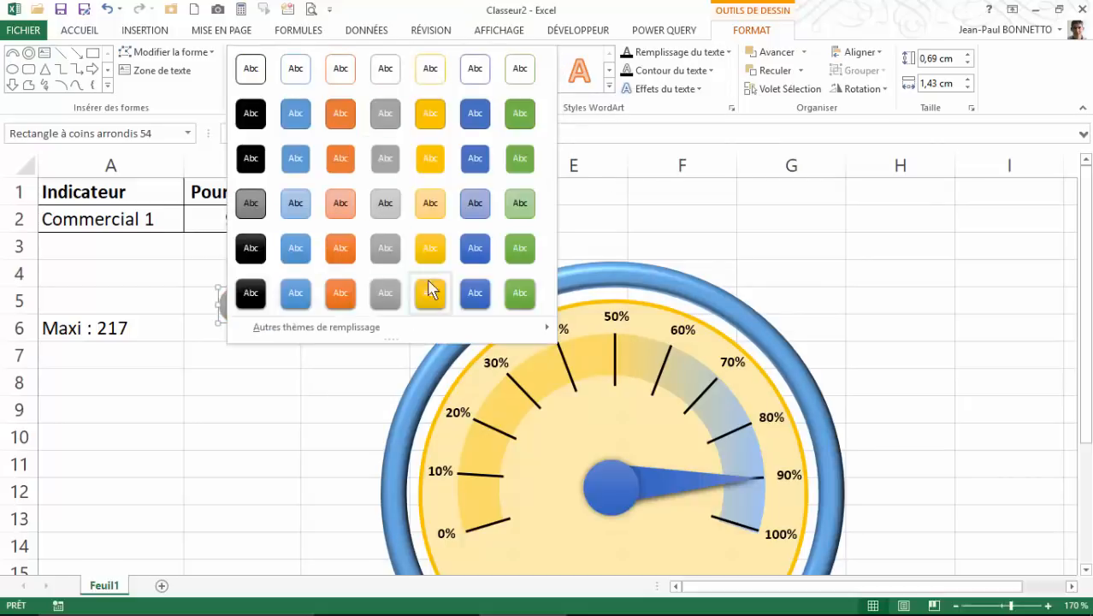
left_click(474, 293)
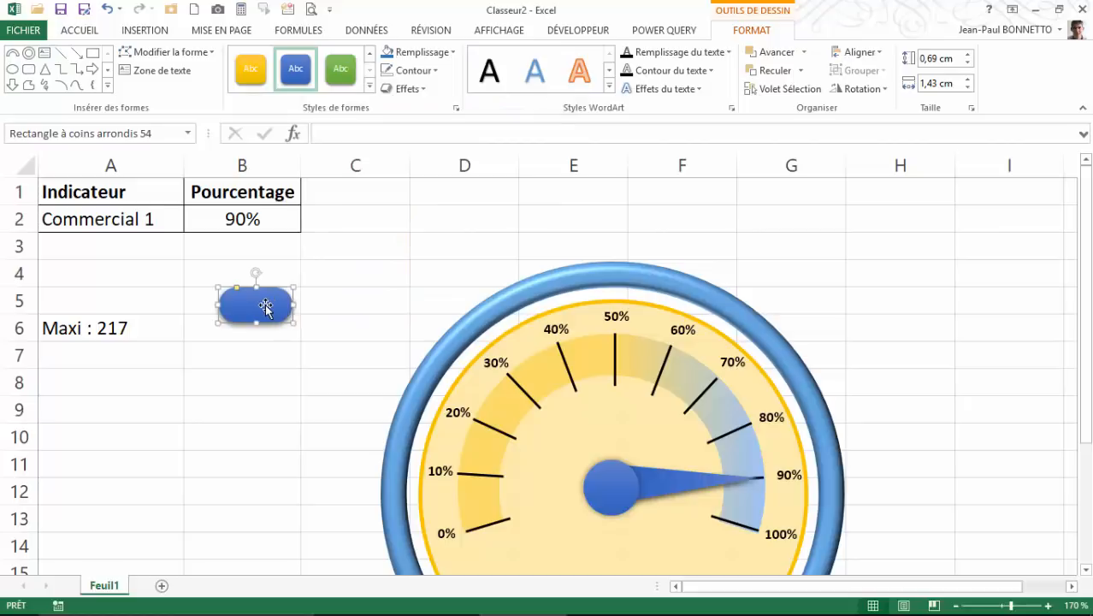
- Link the rounded rectangle's text to the percentage cell with the formula =$B$2
left_click(400, 134)
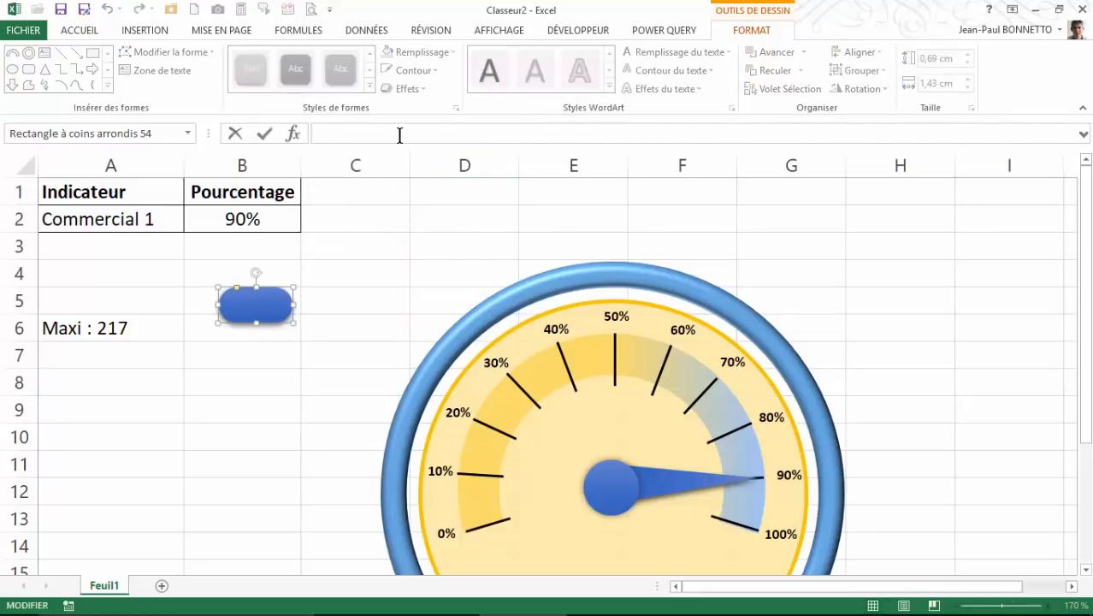
type("=")
left_click(254, 218)
key("Return")
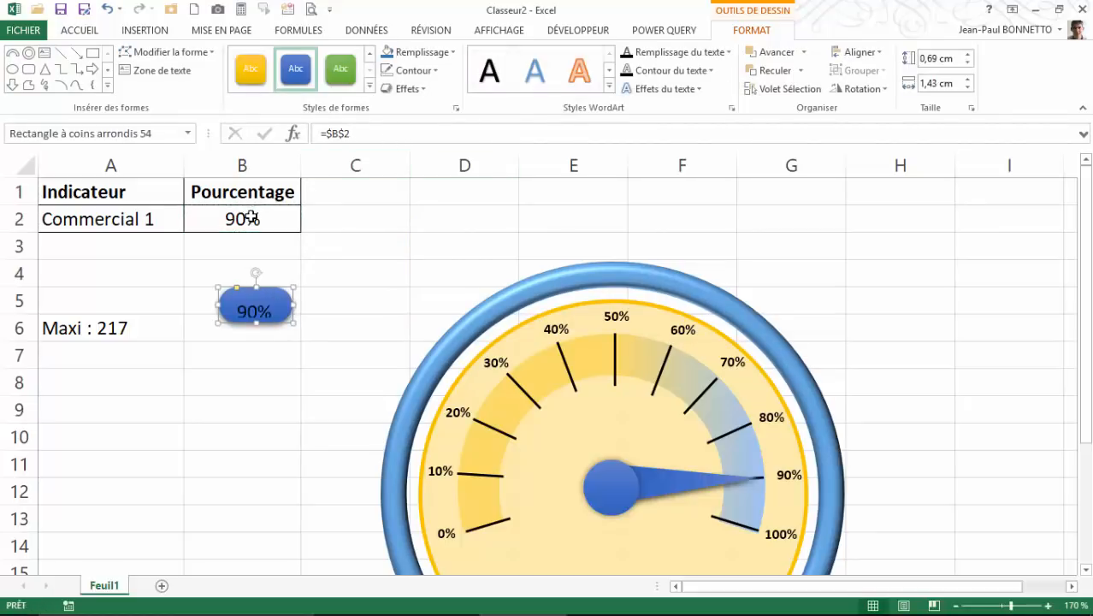
- Centre the rounded rectangle's text vertically and horizontally and format it as bold Agency FB
left_click(86, 31)
left_click(273, 59)
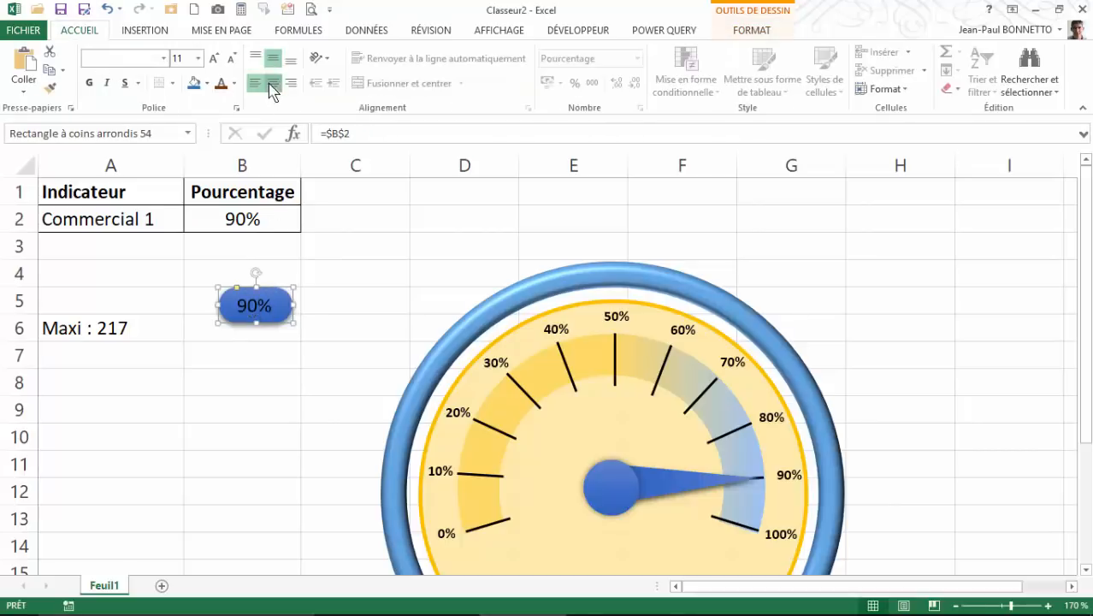
left_click(89, 83)
left_click(163, 58)
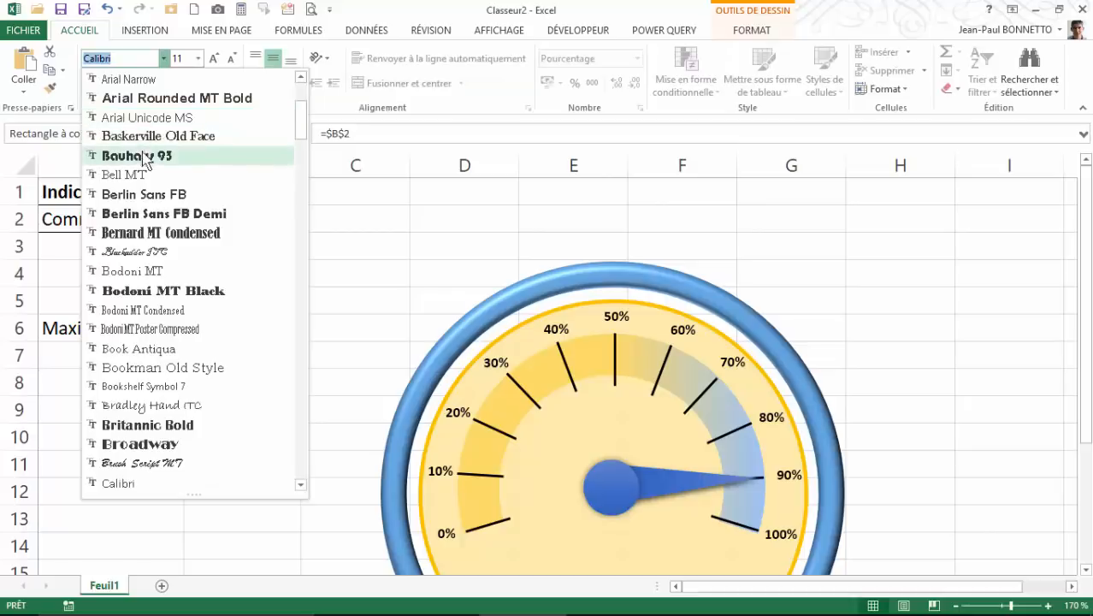
left_click_drag(304, 129, 303, 85)
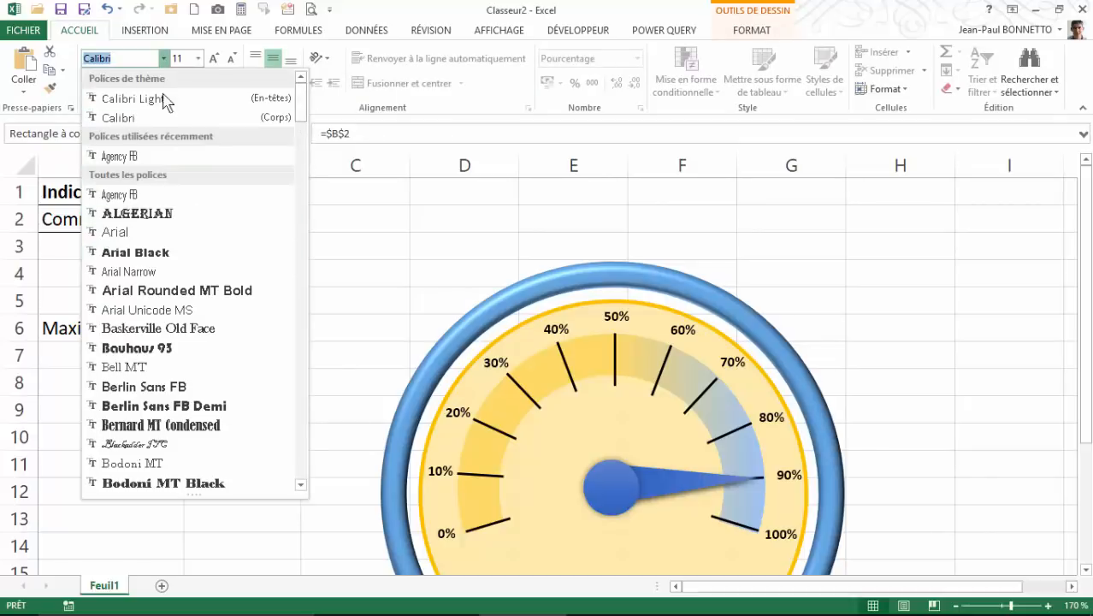
left_click(102, 159)
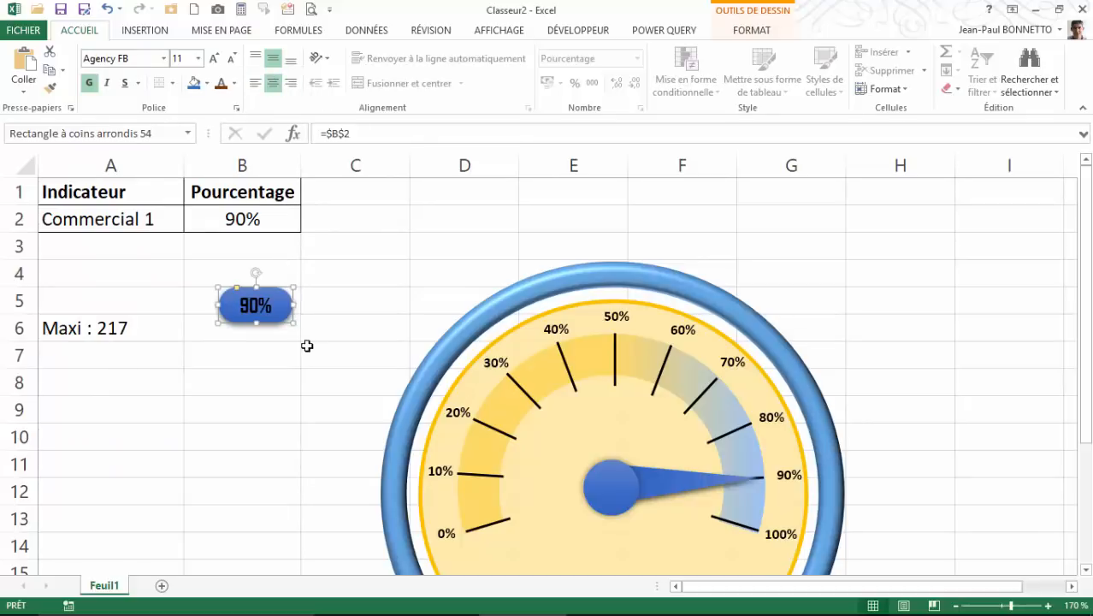
- Place the percentage display inside the dial, centred just below the needle's hub, and deselect it
left_click_drag(277, 323, 636, 294)
left_click_drag(1086, 359, 1086, 250)
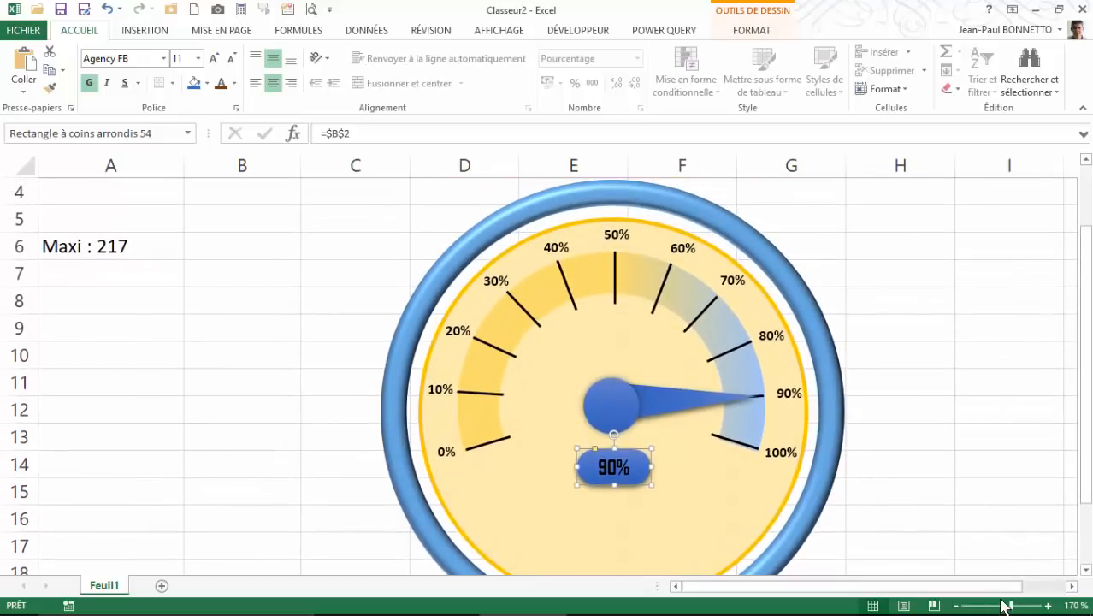
left_click_drag(1004, 609, 1002, 609)
left_click(659, 415)
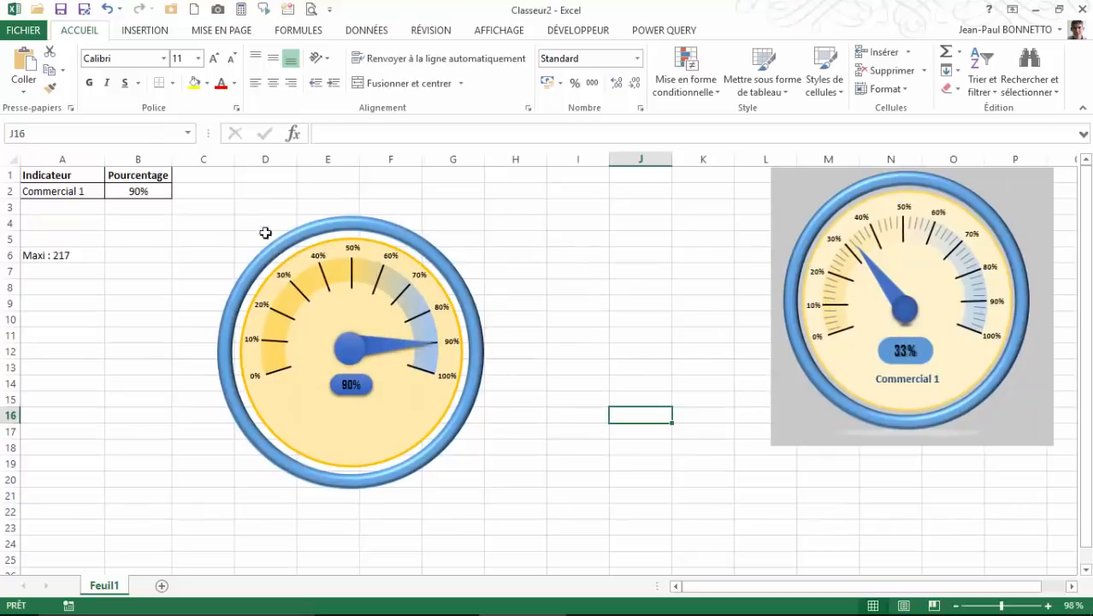
- Set the percentage in B2 to 75% to test the needle and the percentage display
left_click(142, 194)
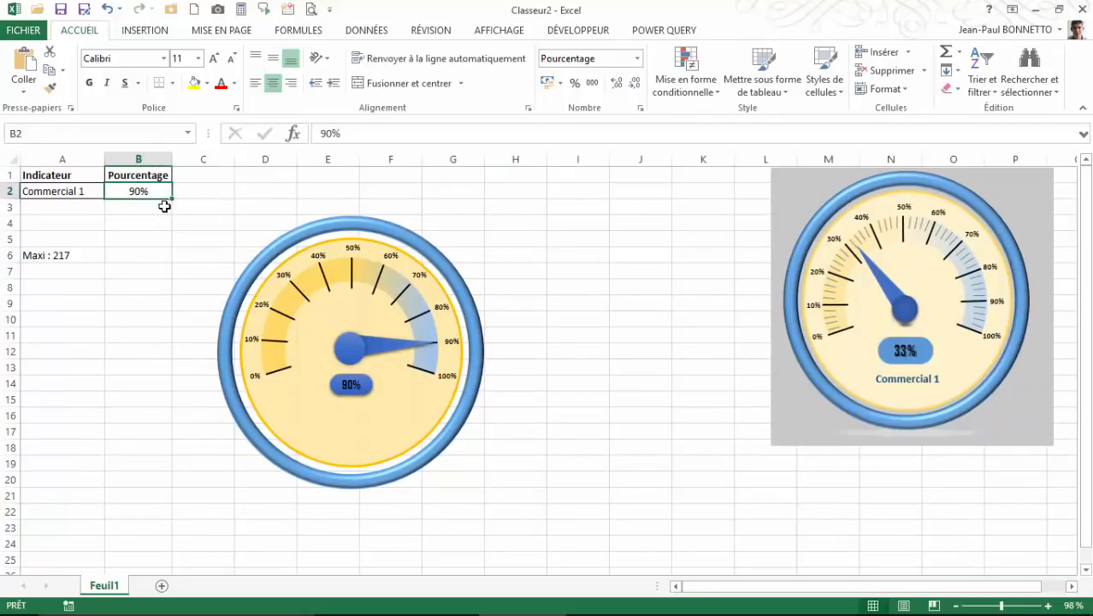
type("75")
key("Return")
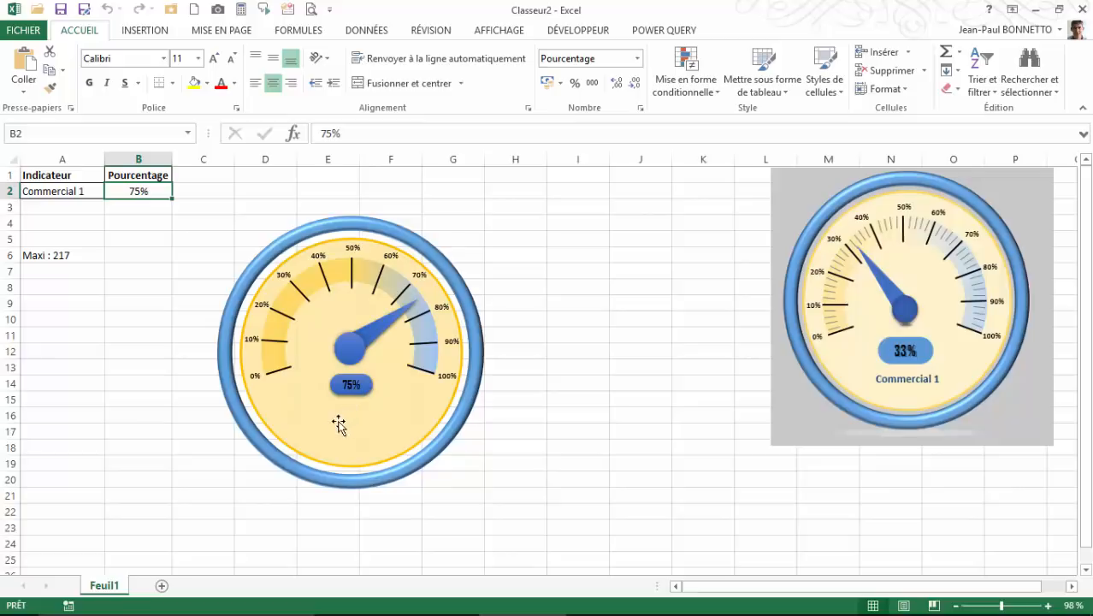
- Add a text box about 7.53 cm wide and 0.78 cm high below the gauge and link it to the indicator name with =$A$2
left_click(144, 32)
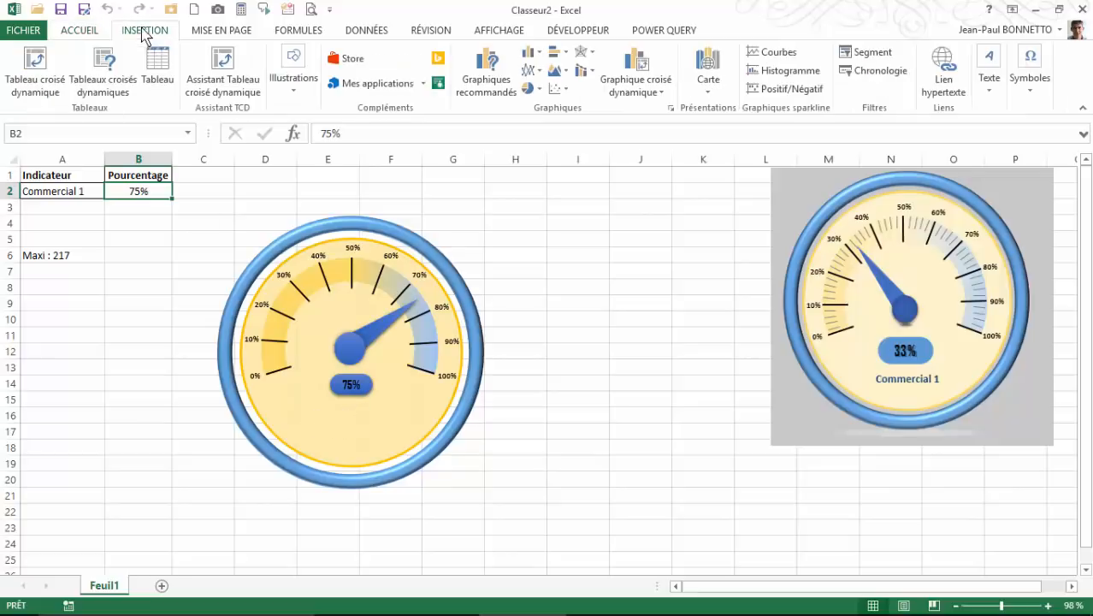
left_click(291, 92)
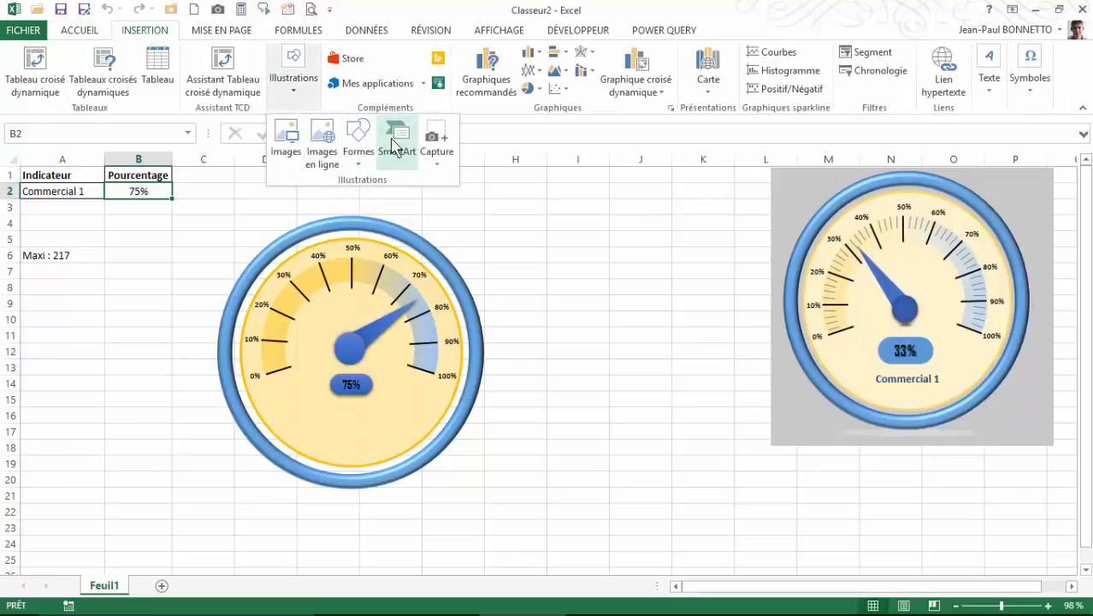
left_click(358, 147)
left_click(382, 198)
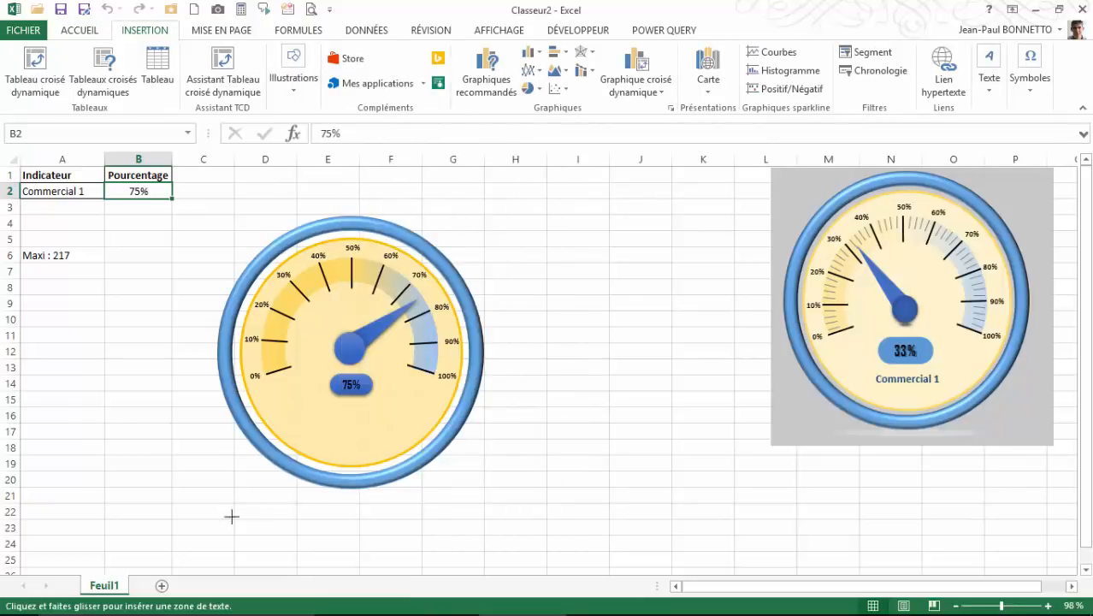
left_click_drag(230, 515, 453, 536)
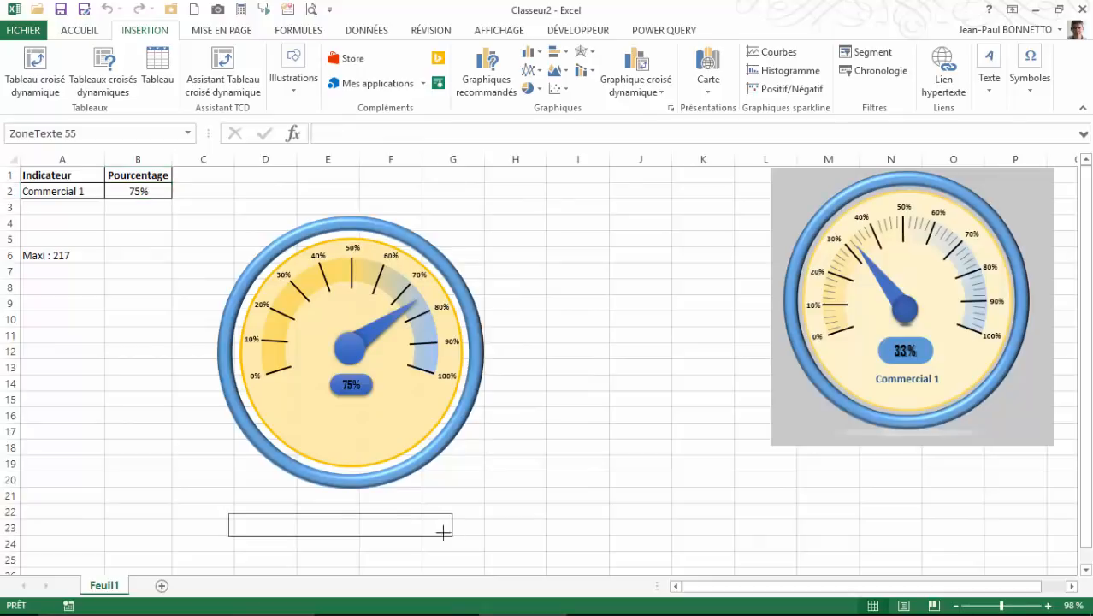
left_click(311, 135)
type("=")
left_click(56, 189)
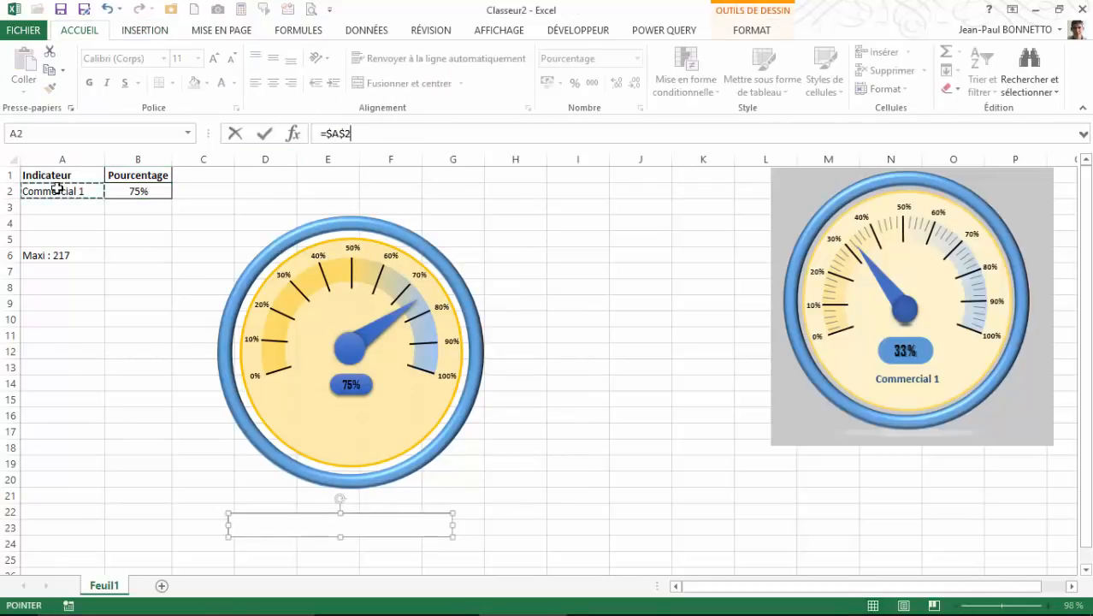
key("Return")
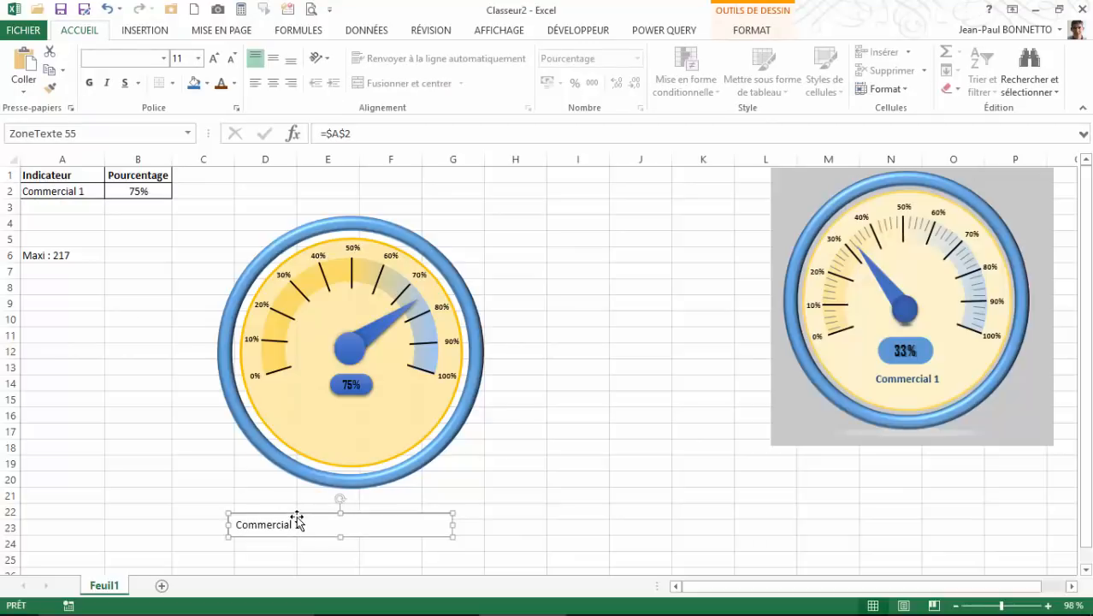
- Remove the fill and the outline from the indicator name text box
left_click(742, 32)
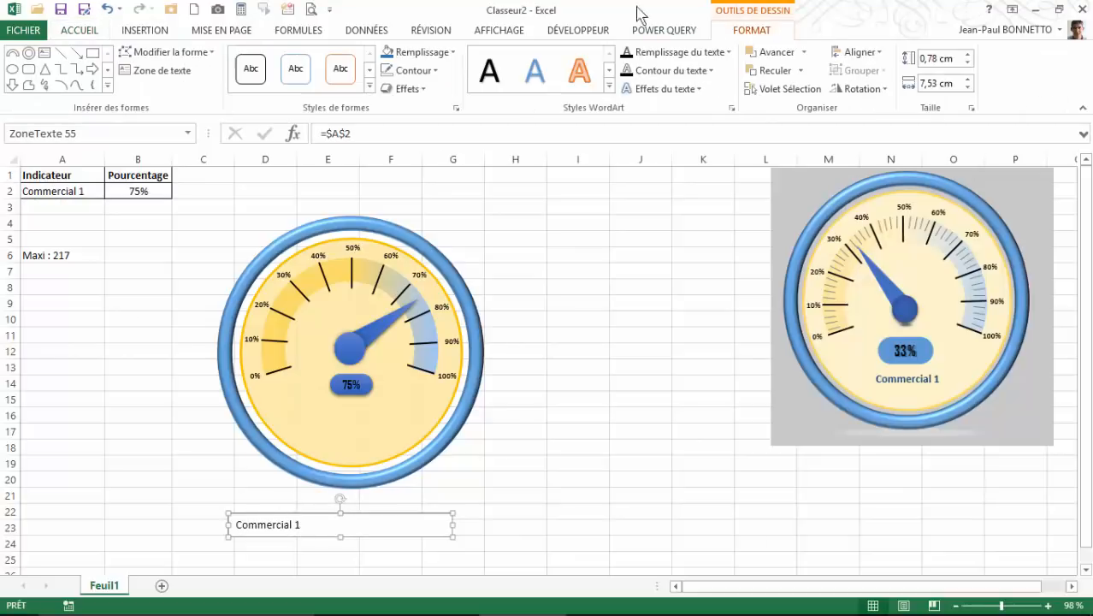
left_click(452, 52)
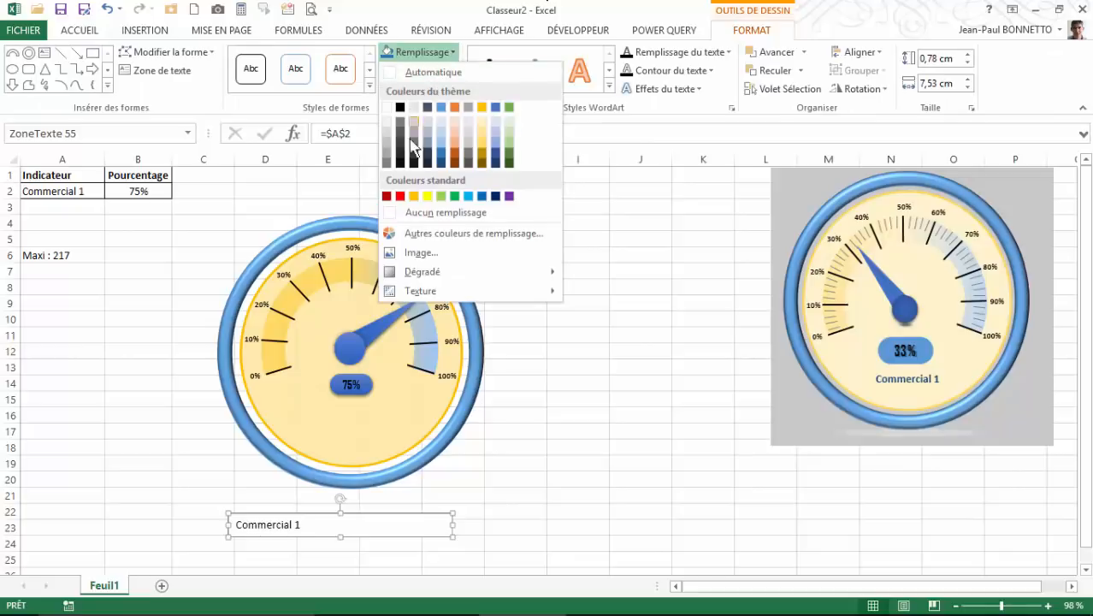
left_click(421, 213)
left_click(435, 73)
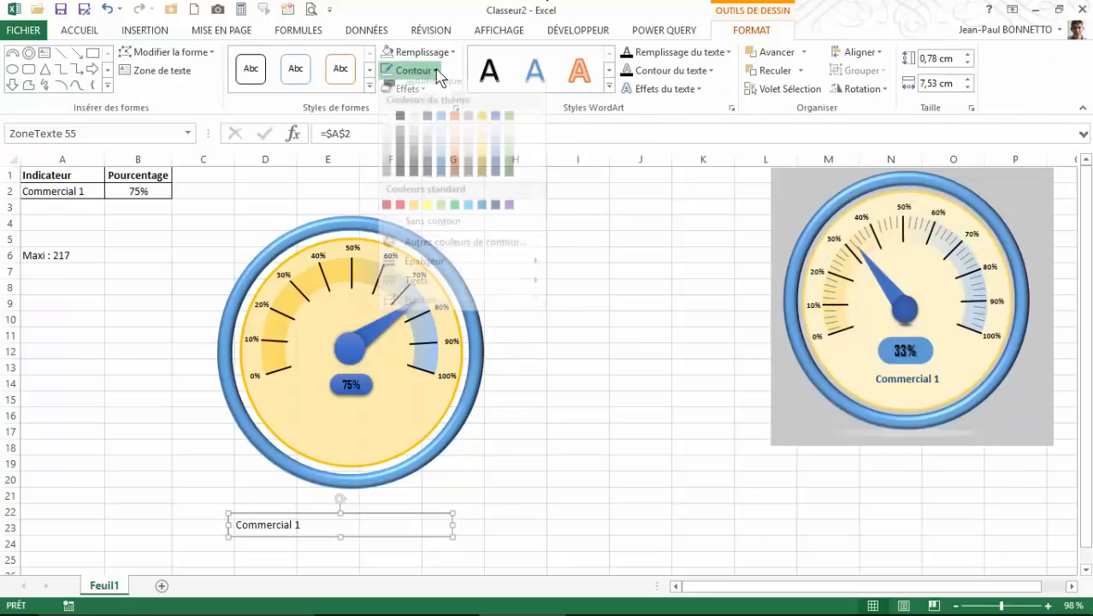
left_click(418, 229)
- Centre the indicator name horizontally and vertically in its text box and make it bold
left_click(83, 30)
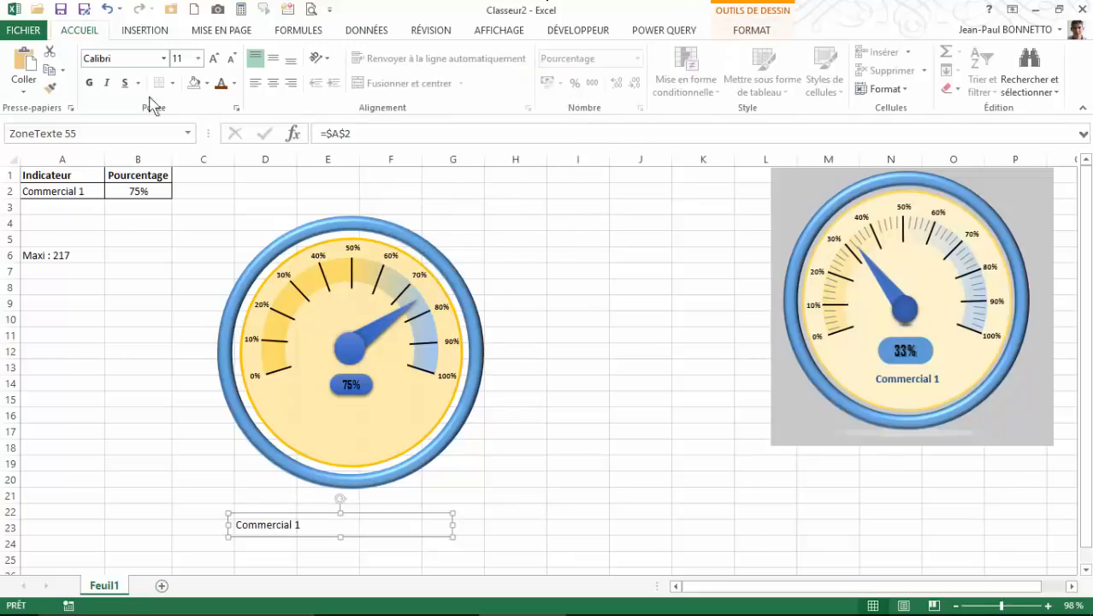
left_click(273, 83)
left_click(273, 59)
left_click(89, 83)
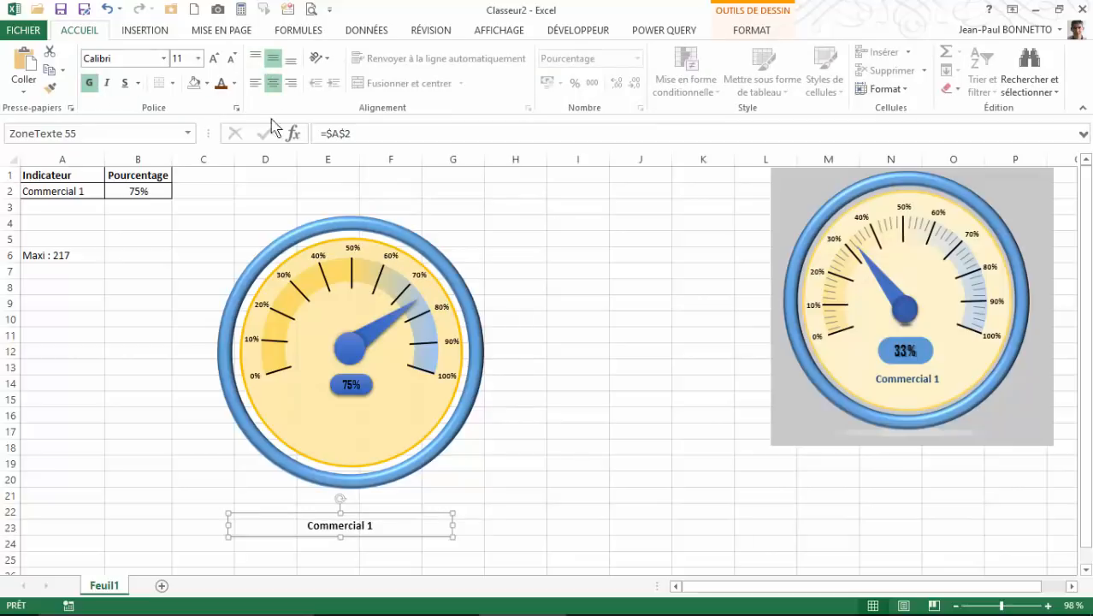
- Colour the indicator name dark blue and fit its text box, narrowed, inside the dial below the percentage display
left_click(235, 83)
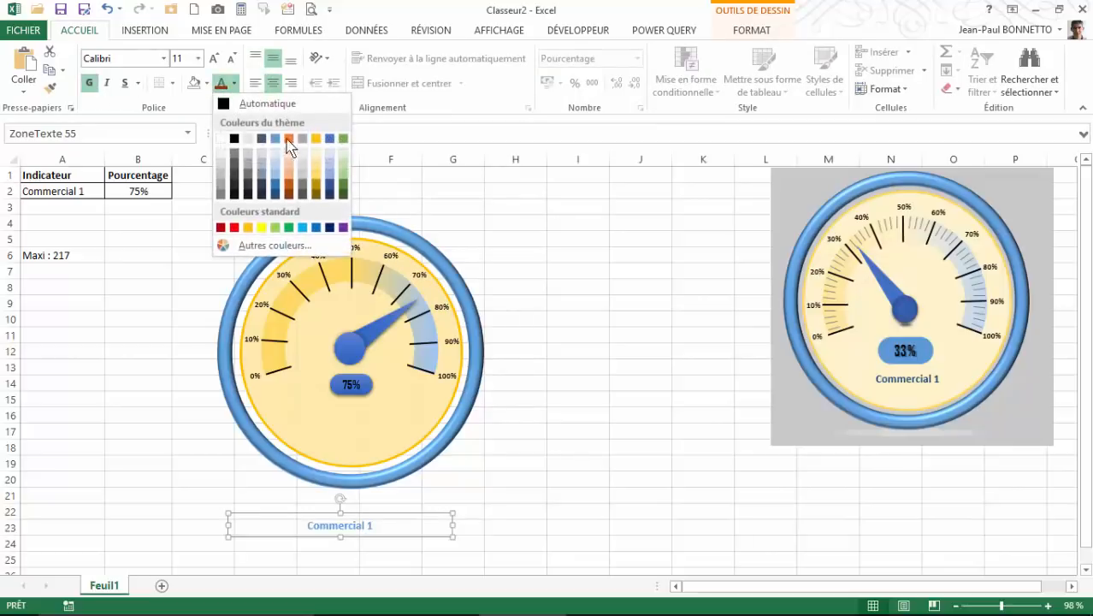
left_click(332, 226)
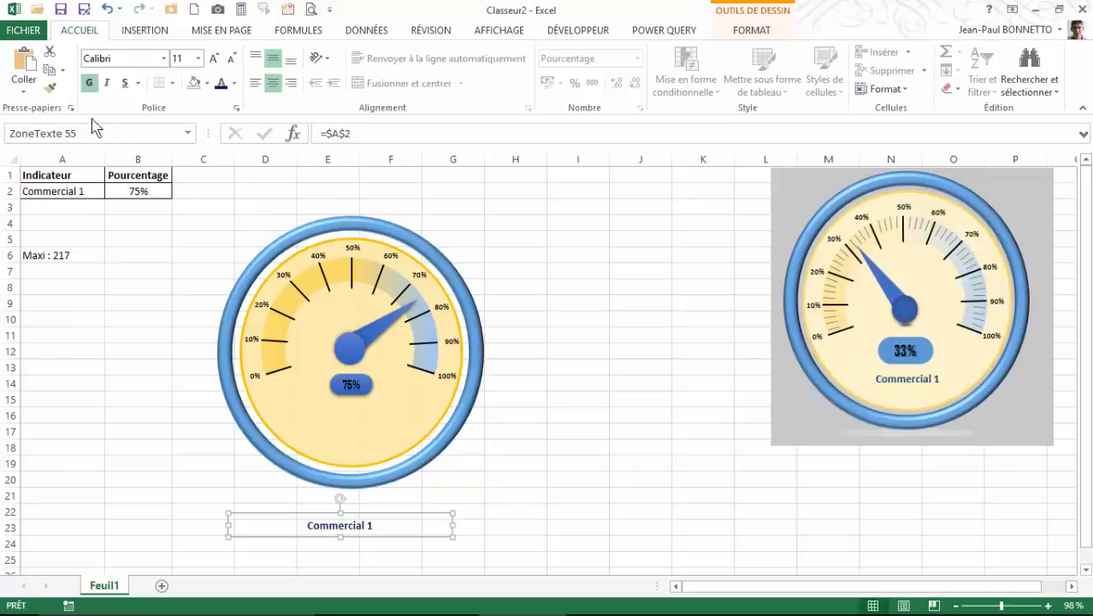
left_click_drag(418, 520, 427, 416)
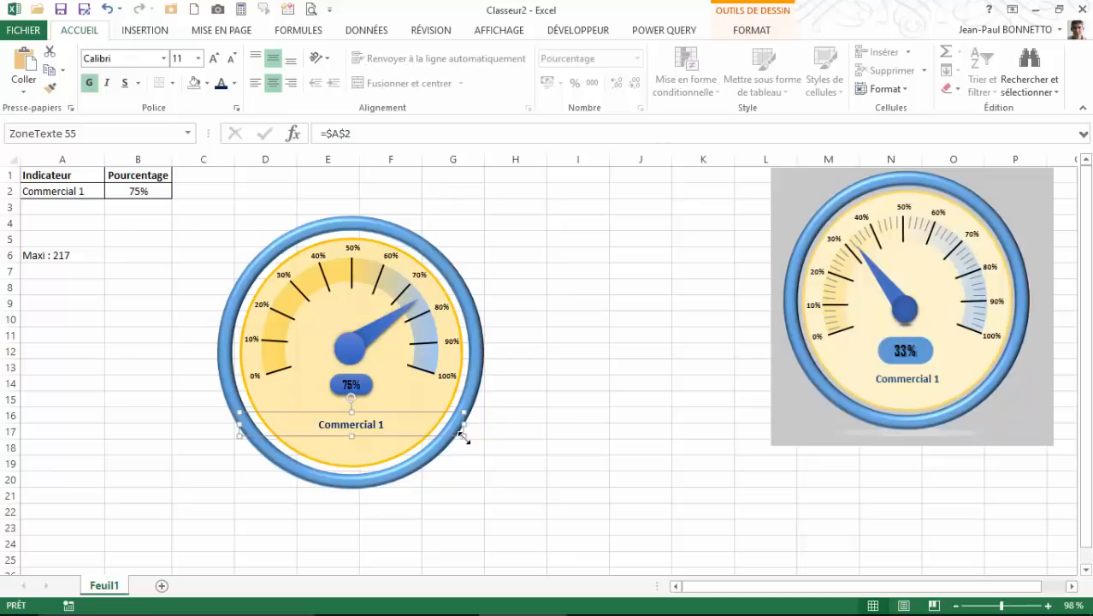
mouse_move(463, 436)
left_mouse_down()
mouse_move(384, 428)
mouse_move(396, 434)
left_mouse_up()
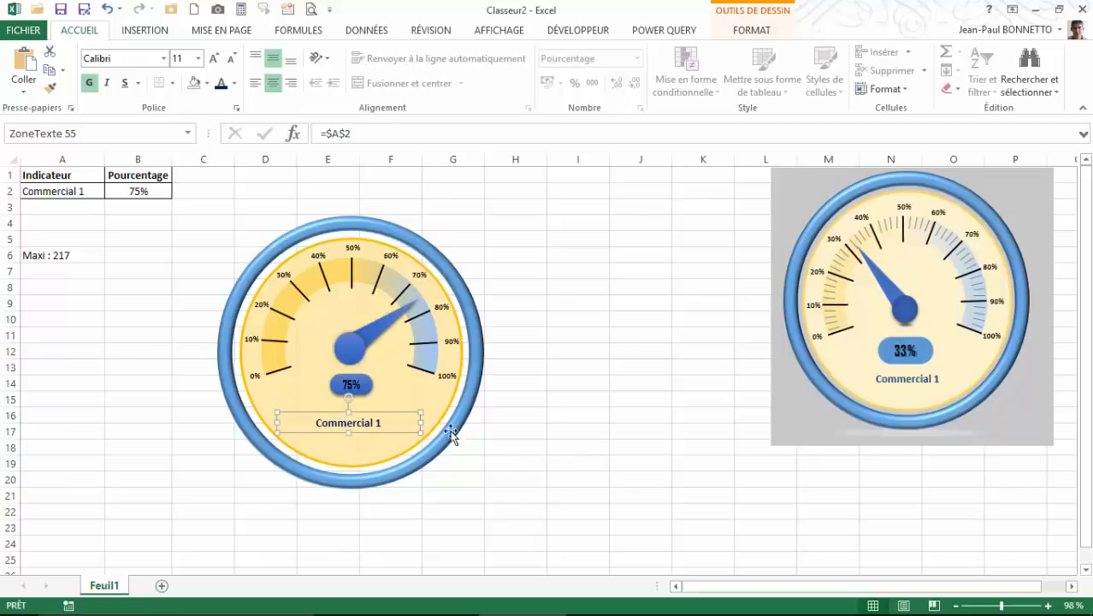
left_click(514, 399)
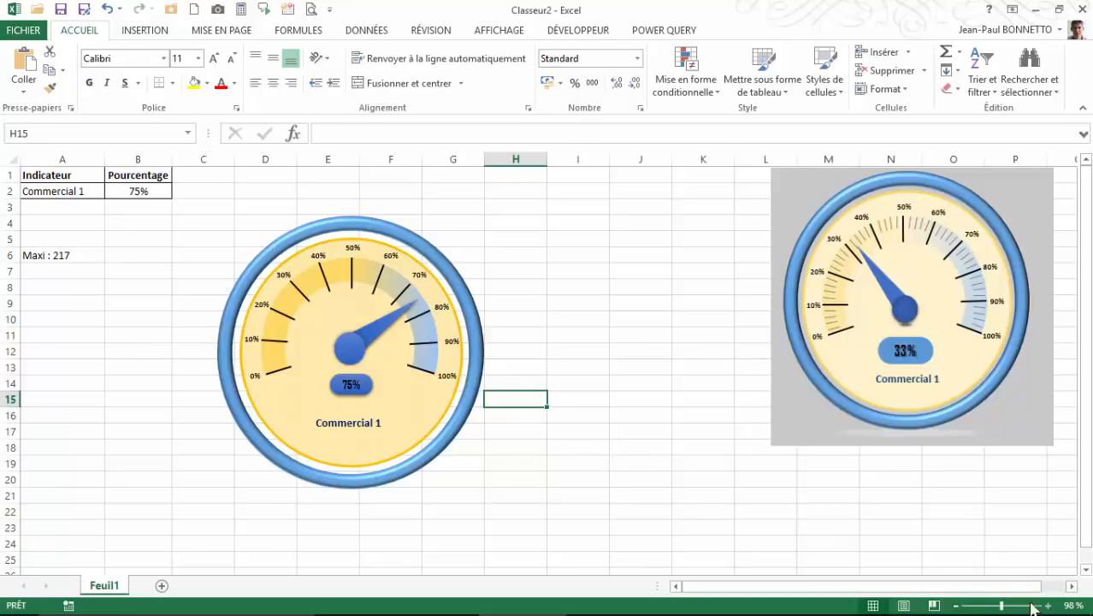
- Draw a short slanted line about 0.58 cm wide and 0.18 cm high beside the gauge, around cell C10
left_click(691, 482)
left_click(1020, 606)
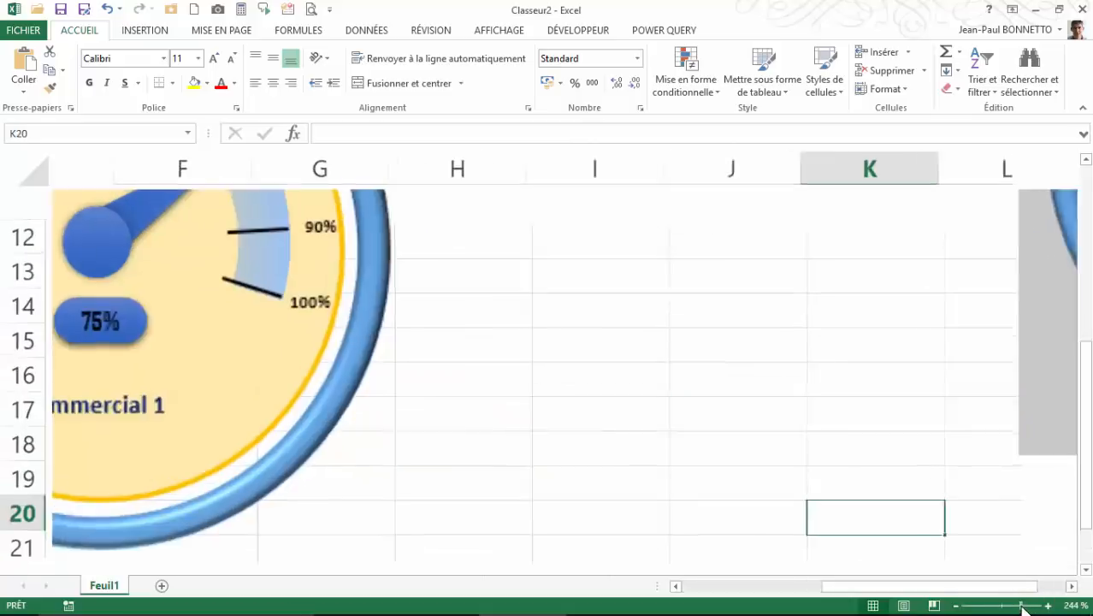
left_click_drag(1018, 587, 915, 587)
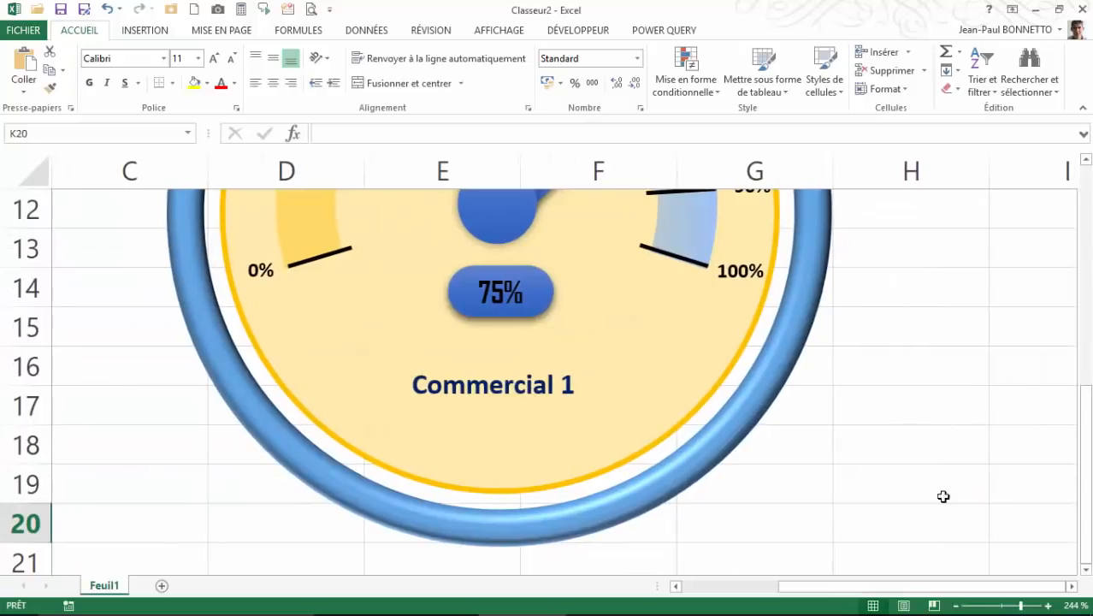
scroll(407, 470, "up", 2)
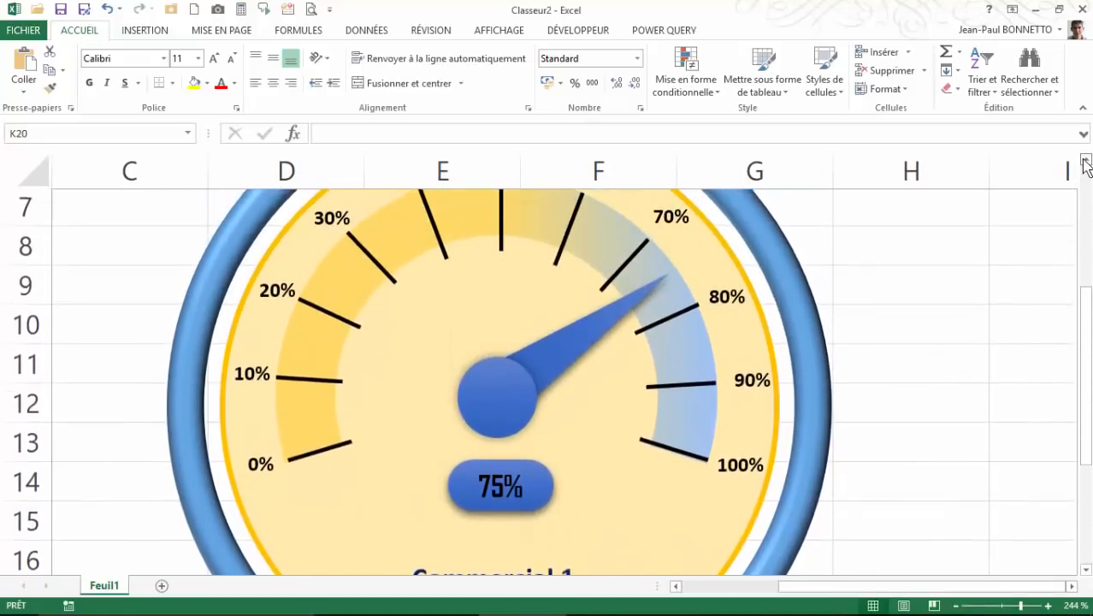
left_click(154, 33)
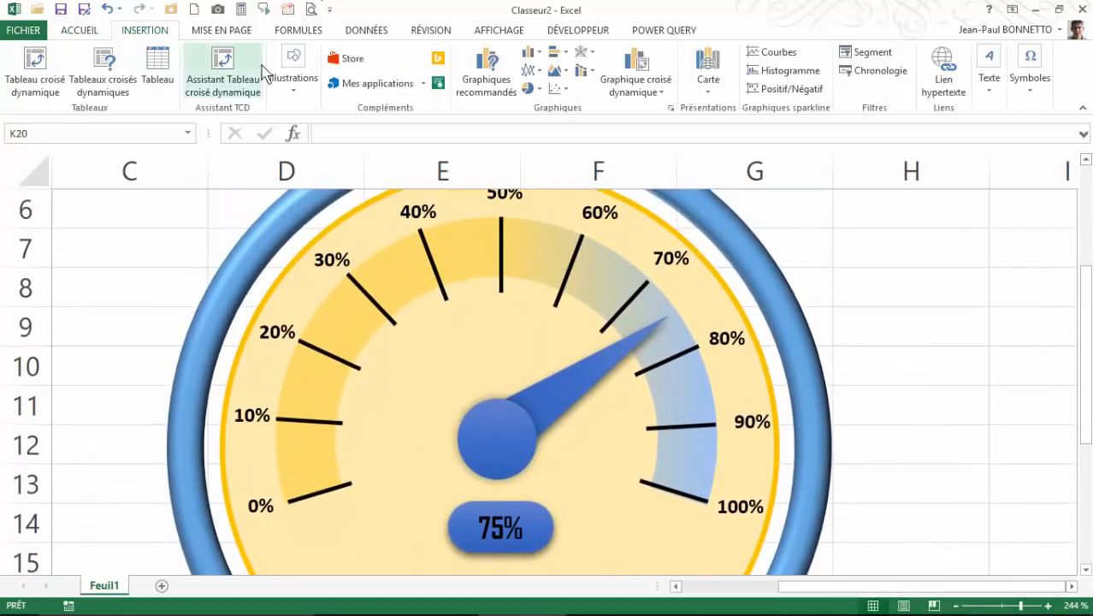
left_click(295, 89)
left_click(359, 144)
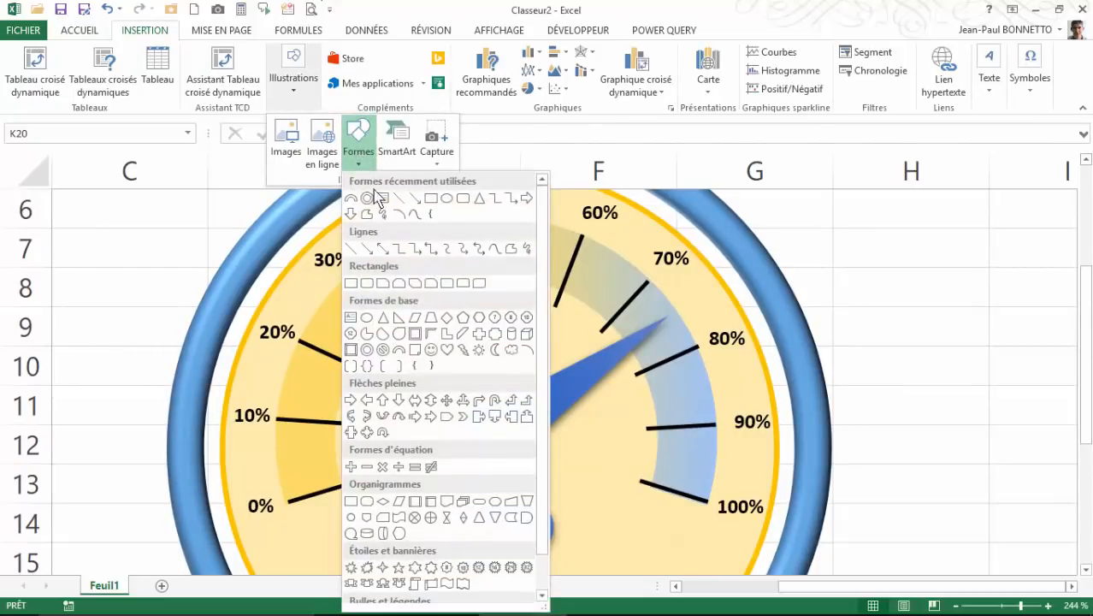
left_click(399, 199)
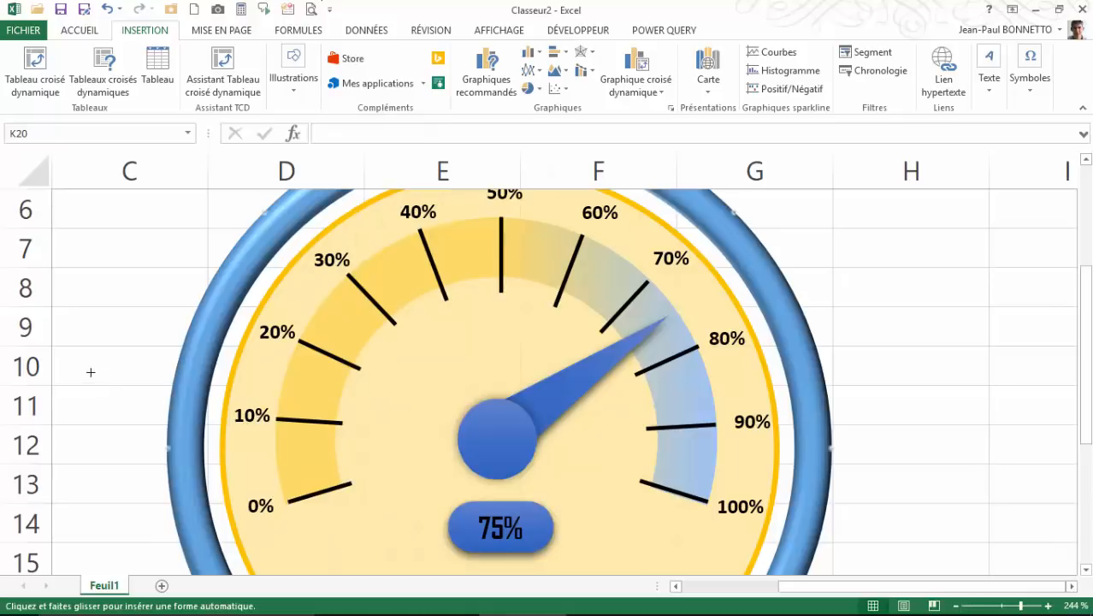
left_click_drag(90, 373, 130, 356)
left_click_drag(130, 354, 132, 353)
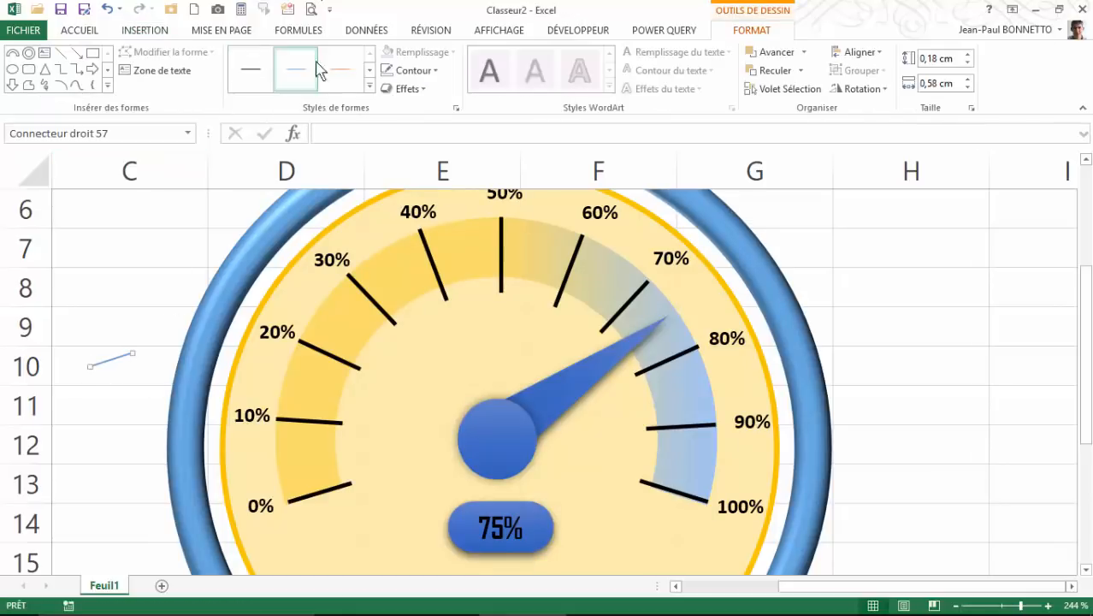
- Give the short line the black preset line style and recolour its outline grey
left_click(375, 100)
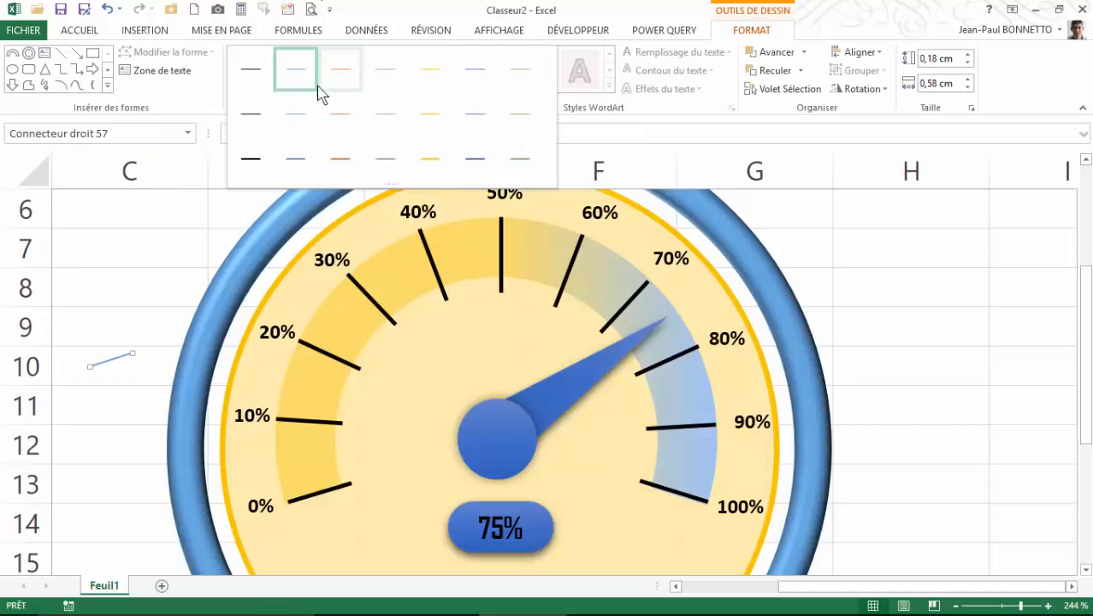
left_click(250, 122)
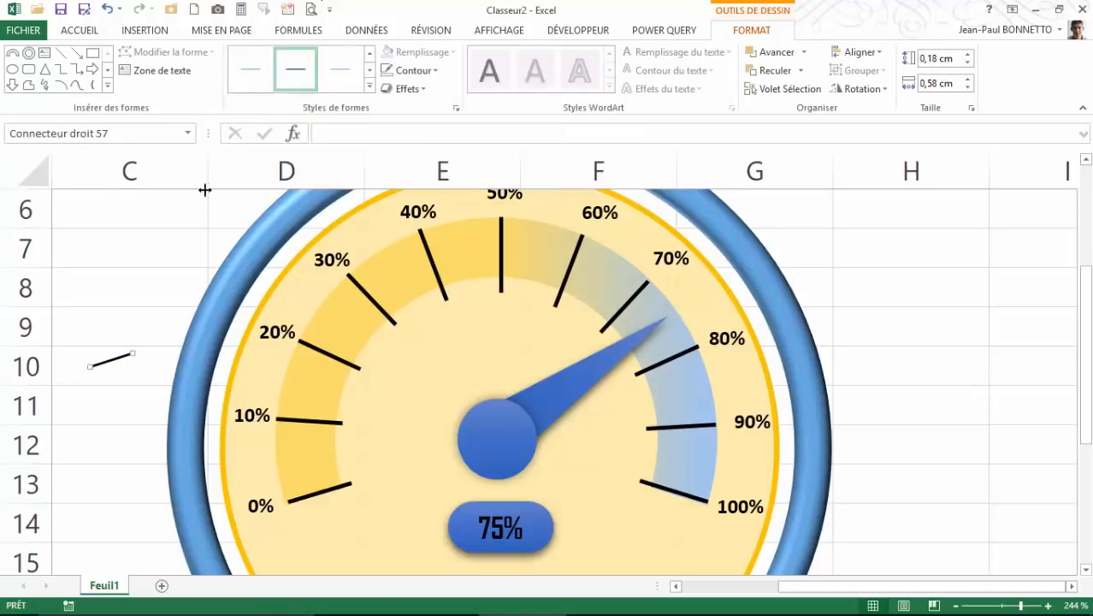
left_click(432, 71)
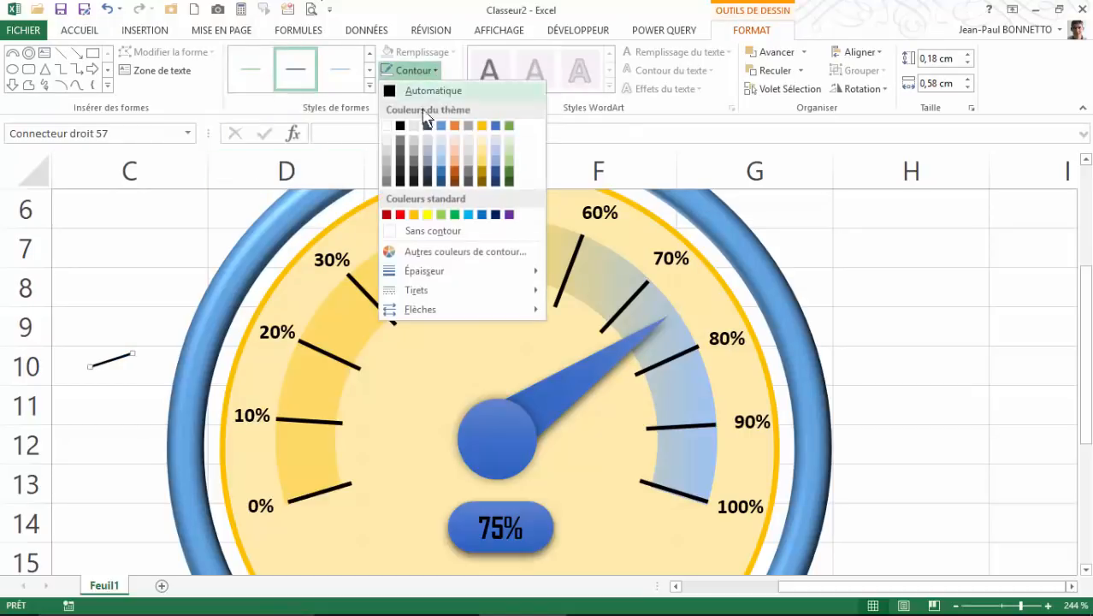
left_click(387, 181)
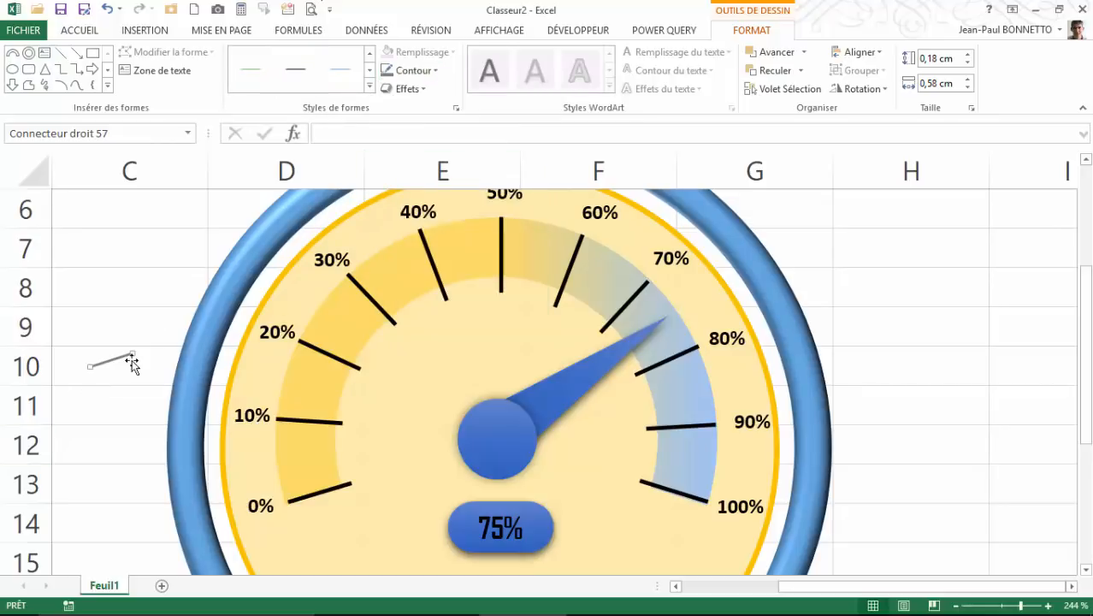
- Place the grey line just above the 0% tick mark and size it to 0.2 cm high and 0.5 cm wide
left_click_drag(133, 355, 295, 480)
left_click(318, 476)
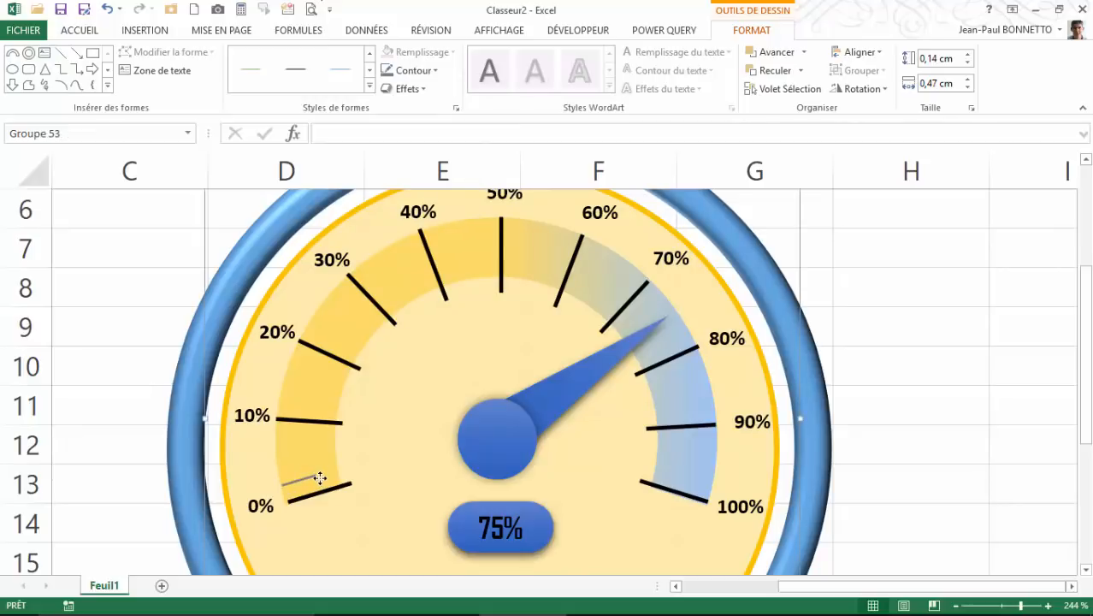
left_click(303, 476)
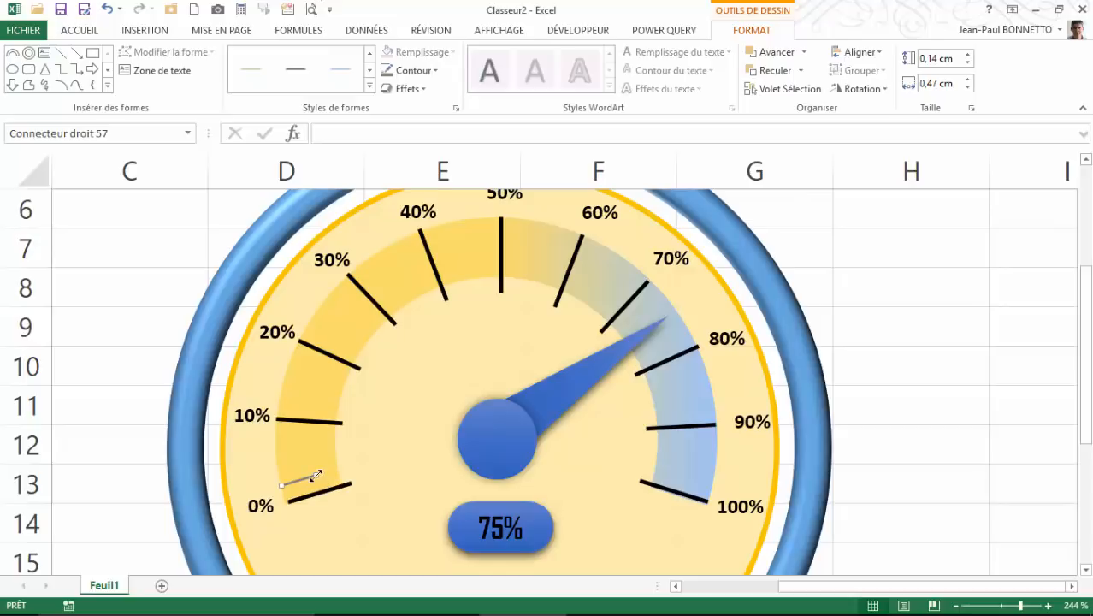
left_click_drag(315, 478, 313, 470)
left_click(1006, 610)
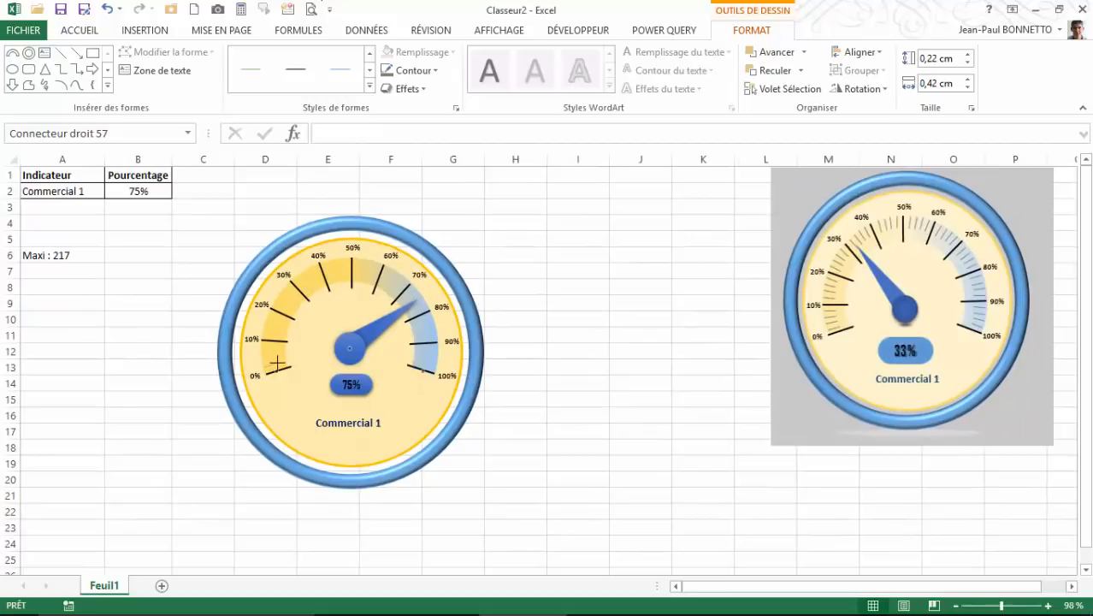
left_click_drag(278, 362, 278, 360)
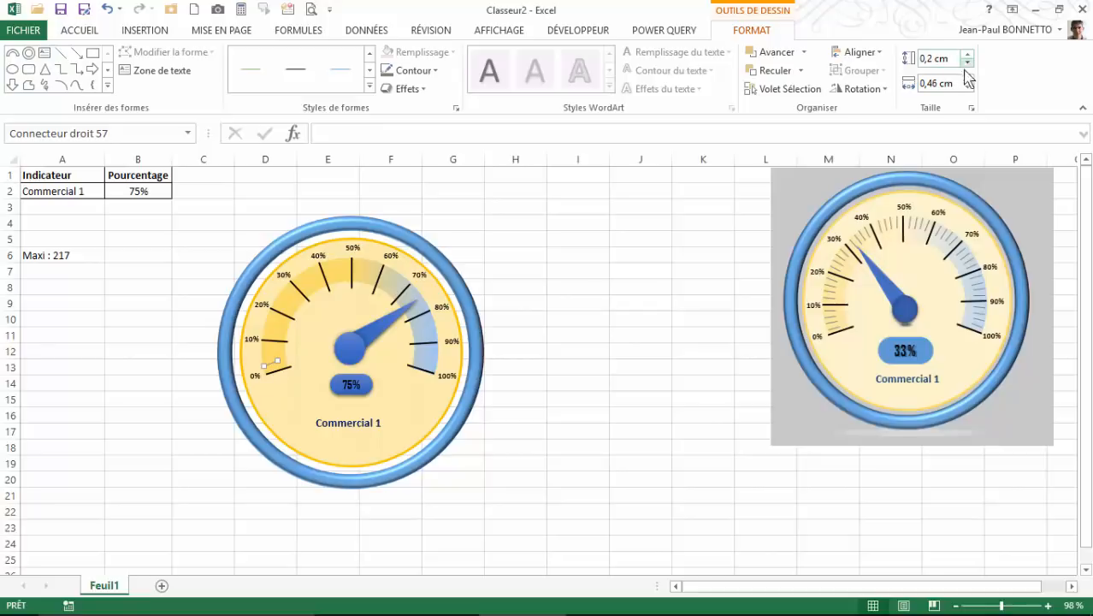
left_click(967, 88)
left_click(967, 79)
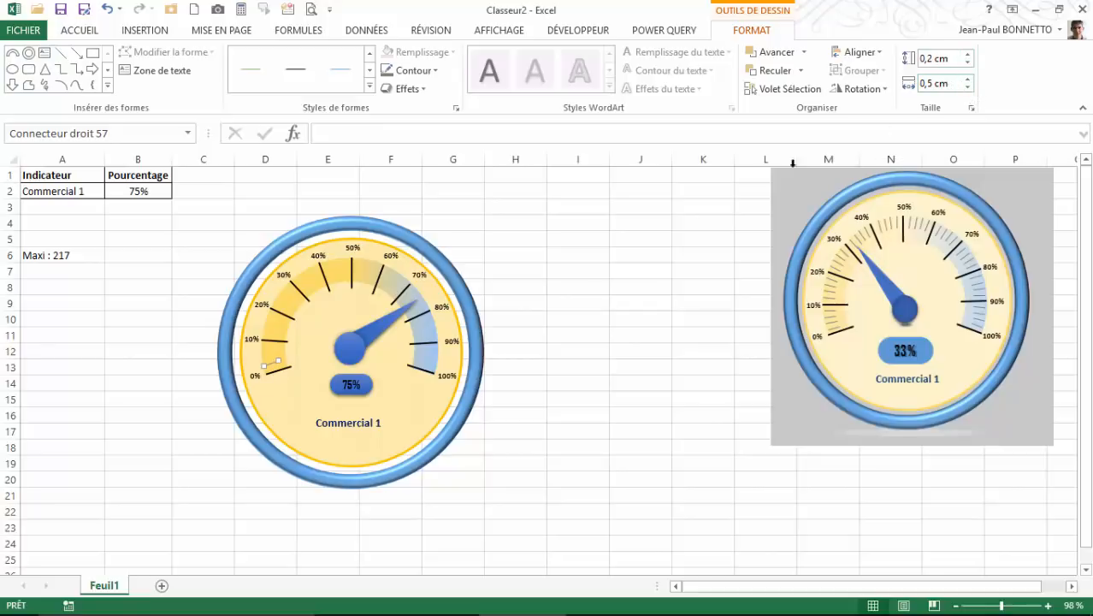
- Rotate the small grey tick above the 0% mark to about 10°
right_click(272, 366)
left_click(312, 351)
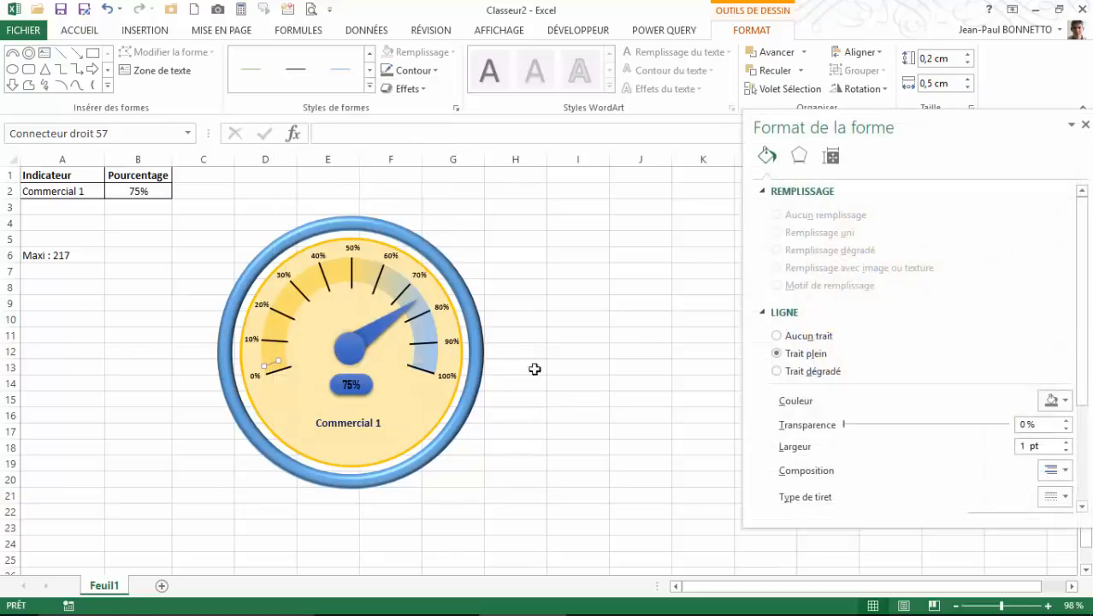
left_click(830, 155)
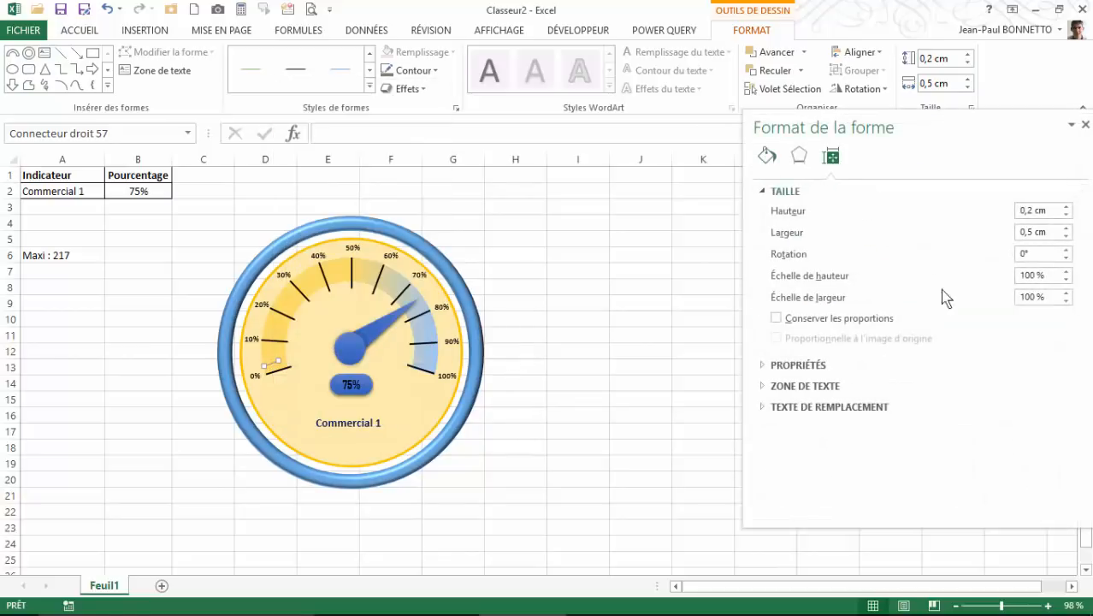
left_click(1066, 258)
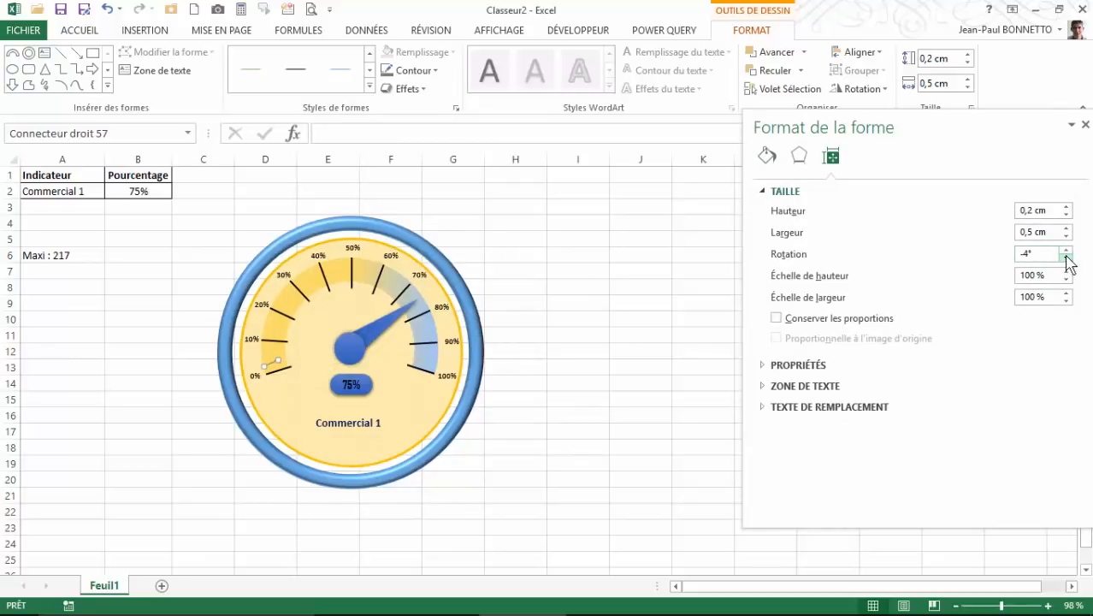
left_click(1066, 259)
left_click(1067, 256)
left_click(1067, 250)
left_click(1067, 250)
left_click(1067, 250)
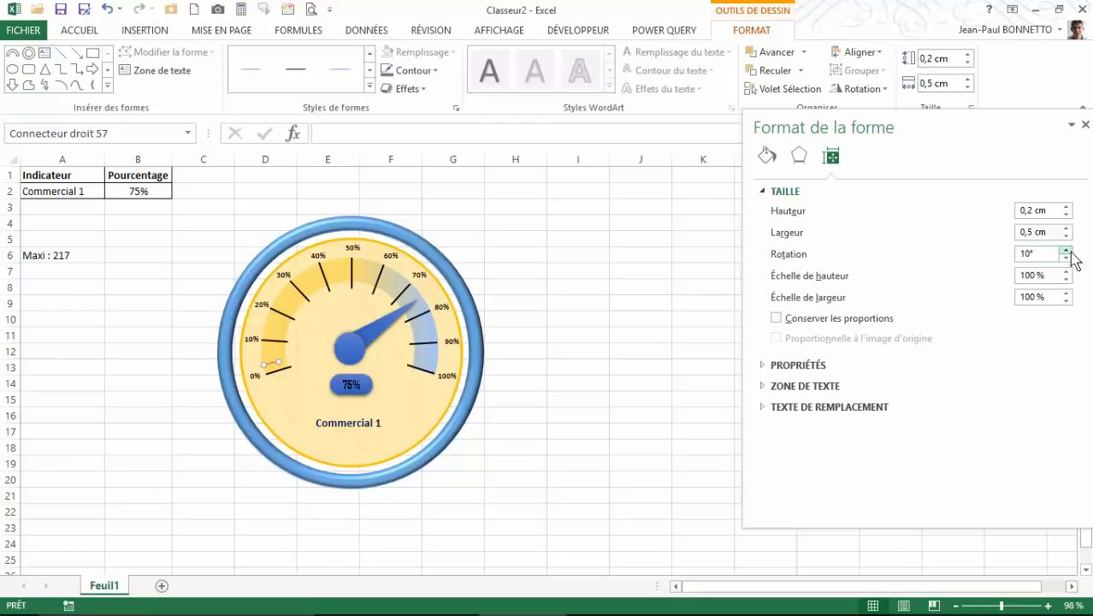
- Duplicate the small grey tick three times up the band so four minor ticks fill the gap between 0% and 10%
left_click(446, 524)
left_click(270, 368)
left_click_drag(268, 365, 267, 370)
left_click(270, 365)
left_click(271, 359)
mouse_move(271, 360)
left_mouse_down()
mouse_move(318, 371)
mouse_move(272, 361)
left_mouse_up()
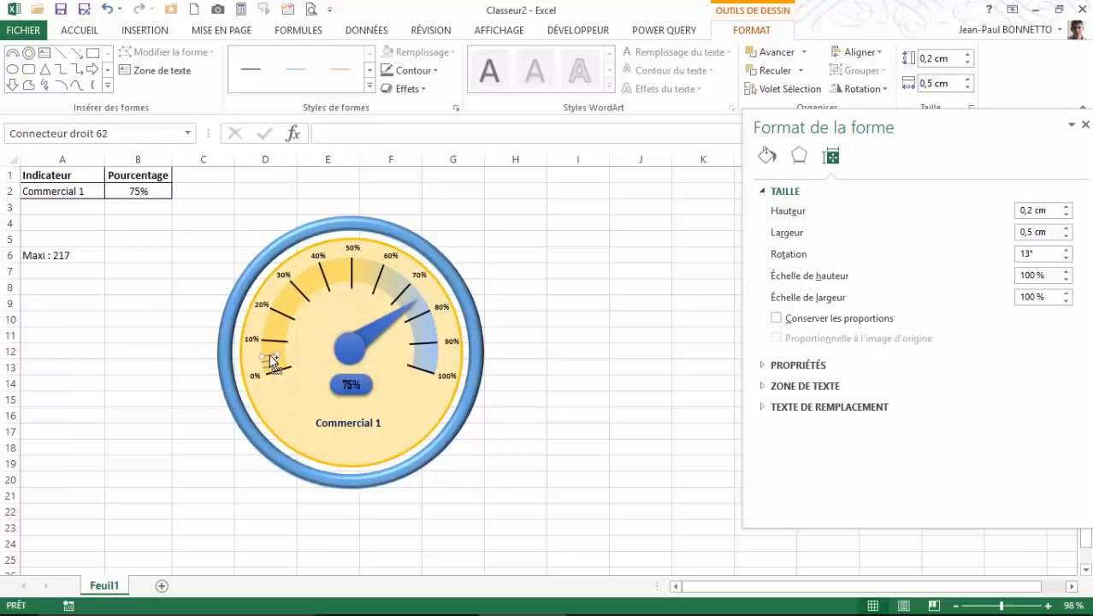
left_click_drag(270, 356, 274, 358)
- Rotate the minor tick nearest the 10% mark to 23° and the one just below it to 21°
left_click(1066, 259)
left_click(1066, 252)
left_click(1066, 251)
left_click(269, 355)
left_click(1067, 257)
left_click(1066, 251)
left_click(1067, 251)
left_click(1067, 251)
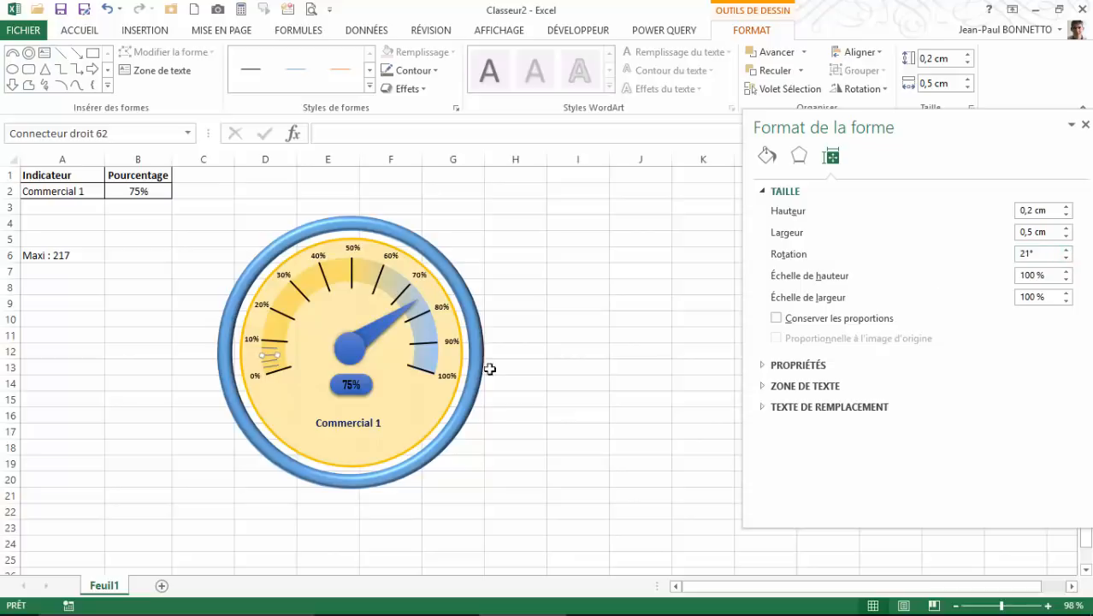
- Rotate the second minor tick above the 0% mark to 21° and the first one to 9°
left_click(269, 363)
left_click(1067, 250)
left_click(1067, 251)
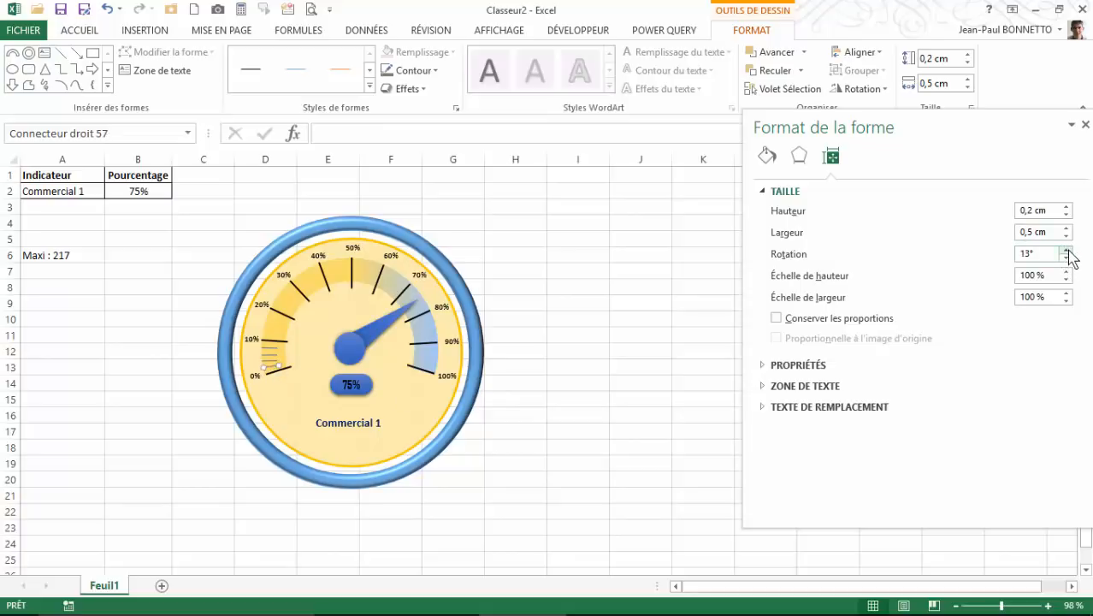
left_click(1068, 250)
left_click(1068, 251)
left_click(1068, 252)
left_click(1068, 260)
- Nudge the minor ticks between the 0% and 10% marks to even out their spacing
left_click(271, 351)
left_click(272, 356)
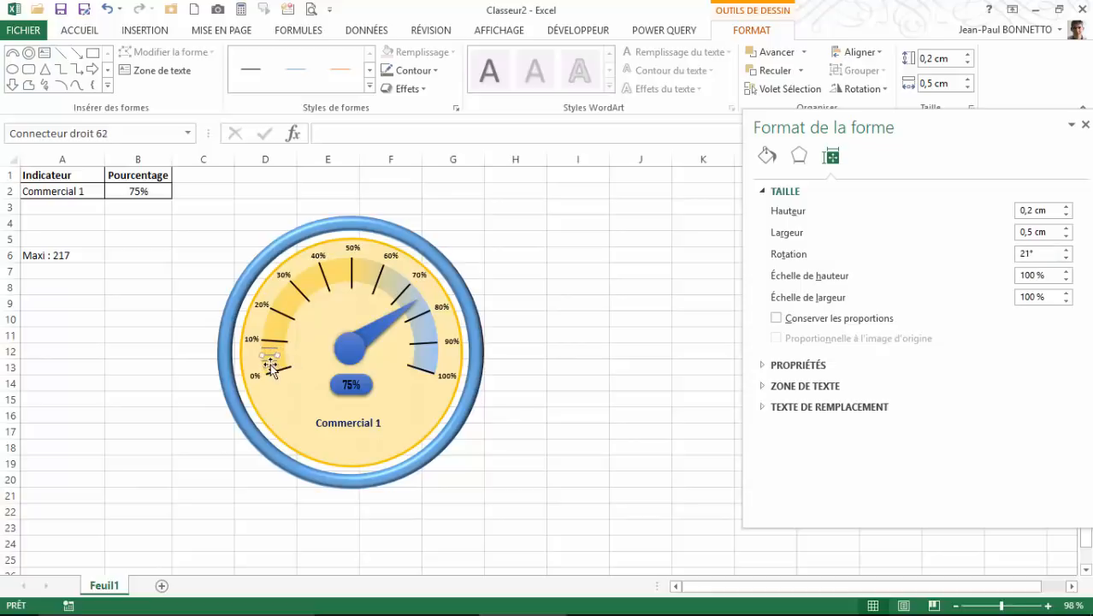
left_click(212, 367)
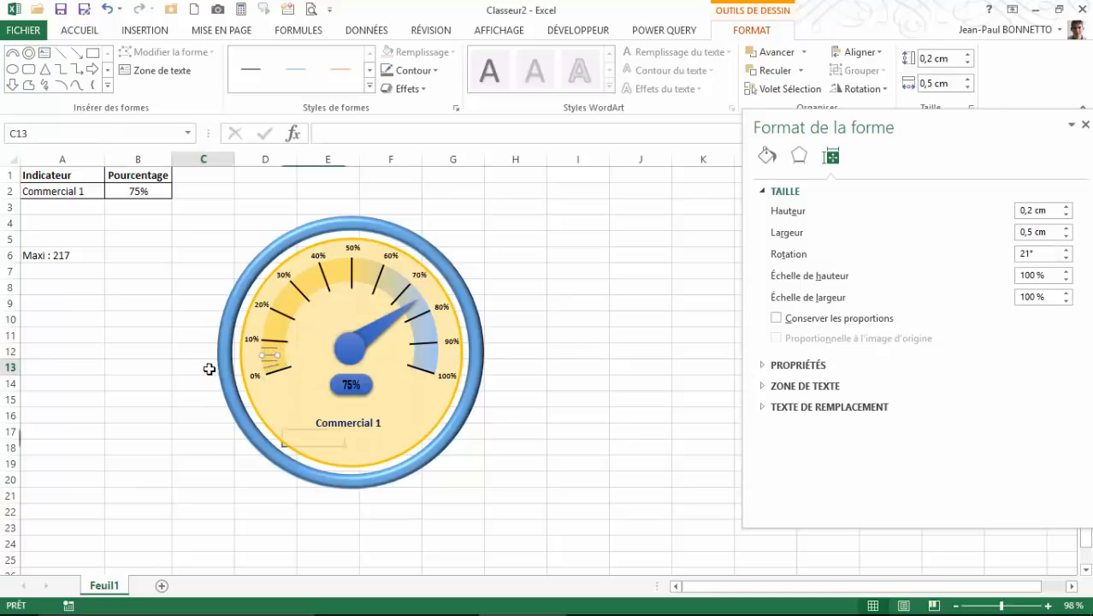
left_click(282, 365)
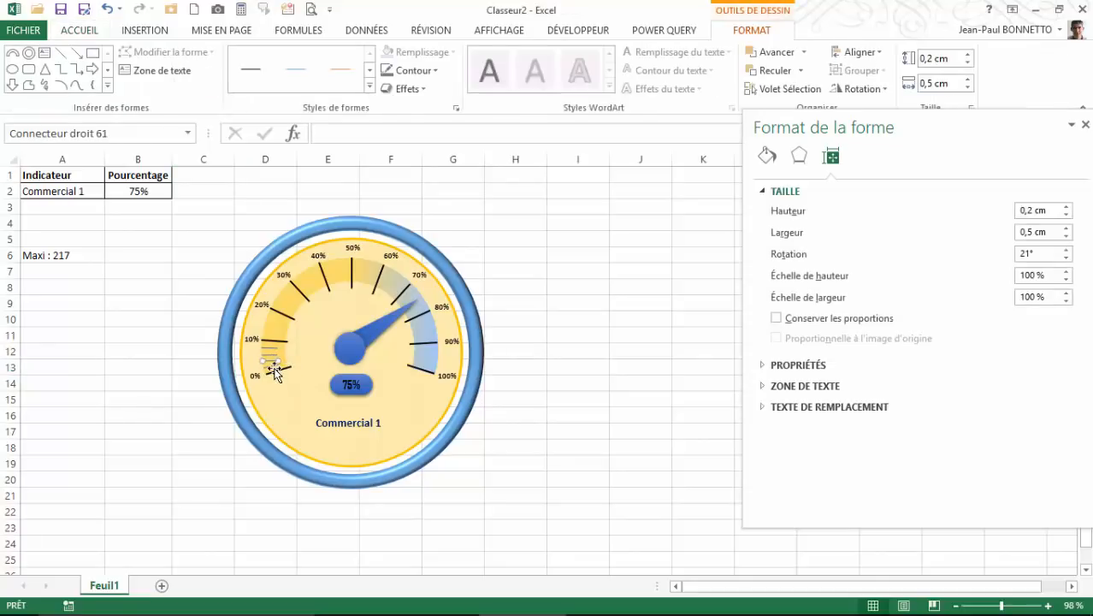
left_click(214, 492)
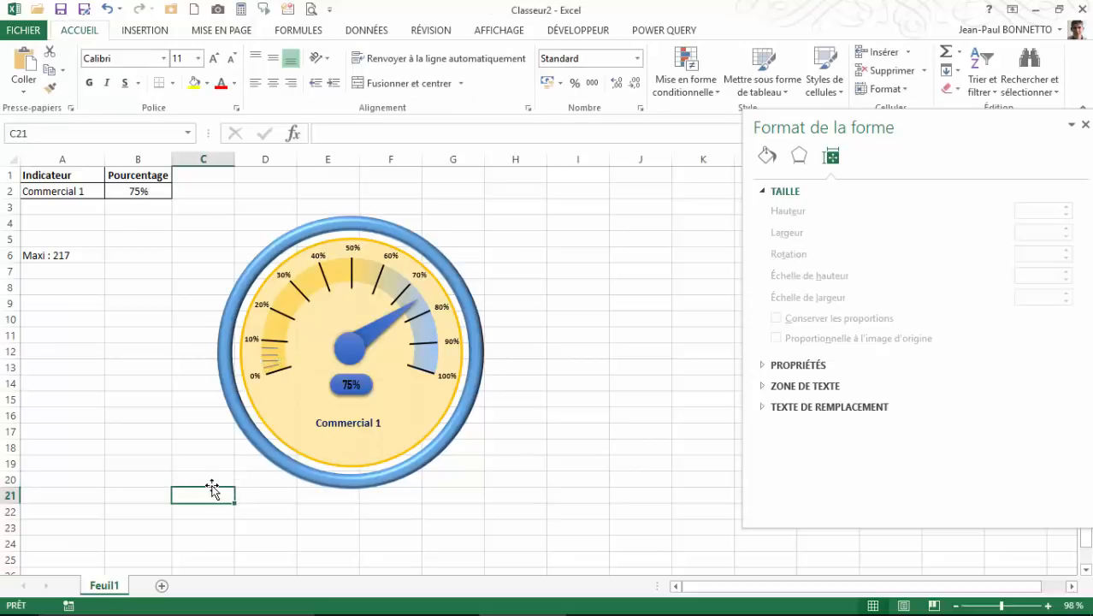
left_click(270, 355)
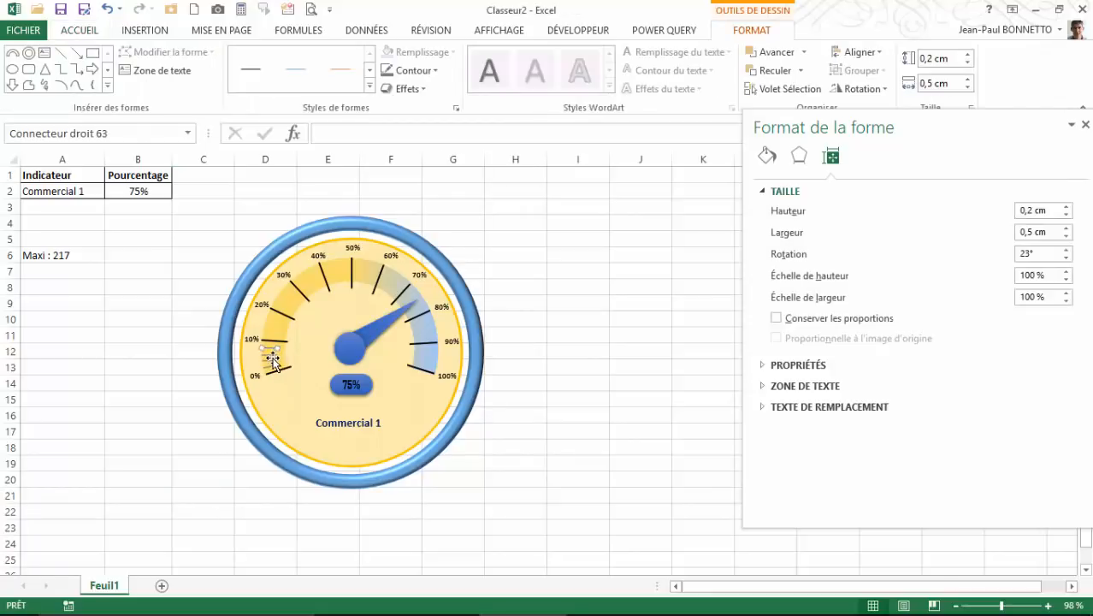
left_click(271, 357)
left_click(516, 354)
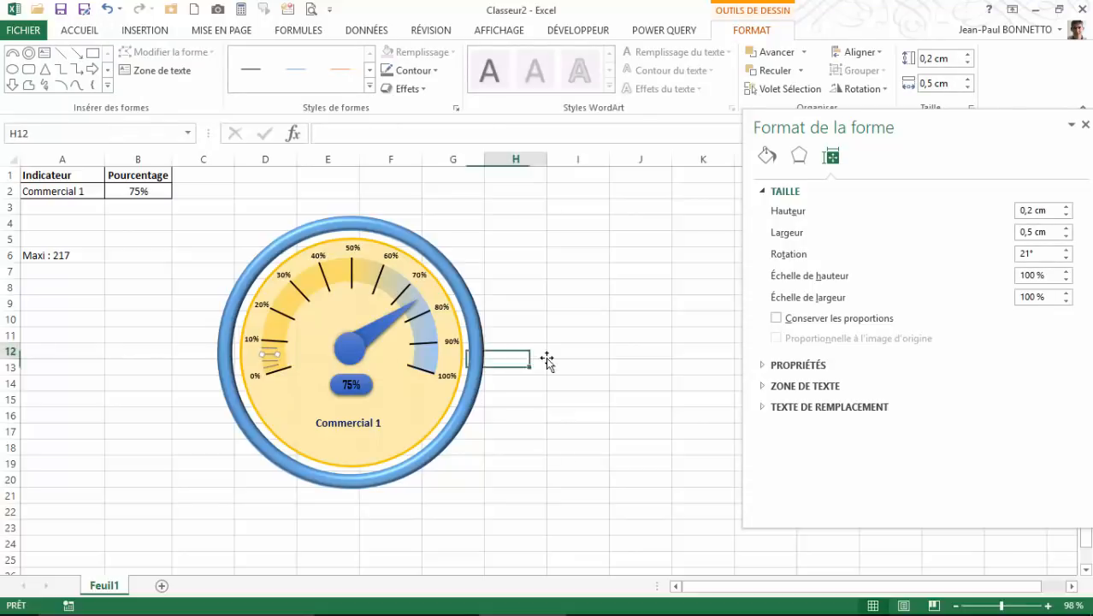
left_click(278, 363)
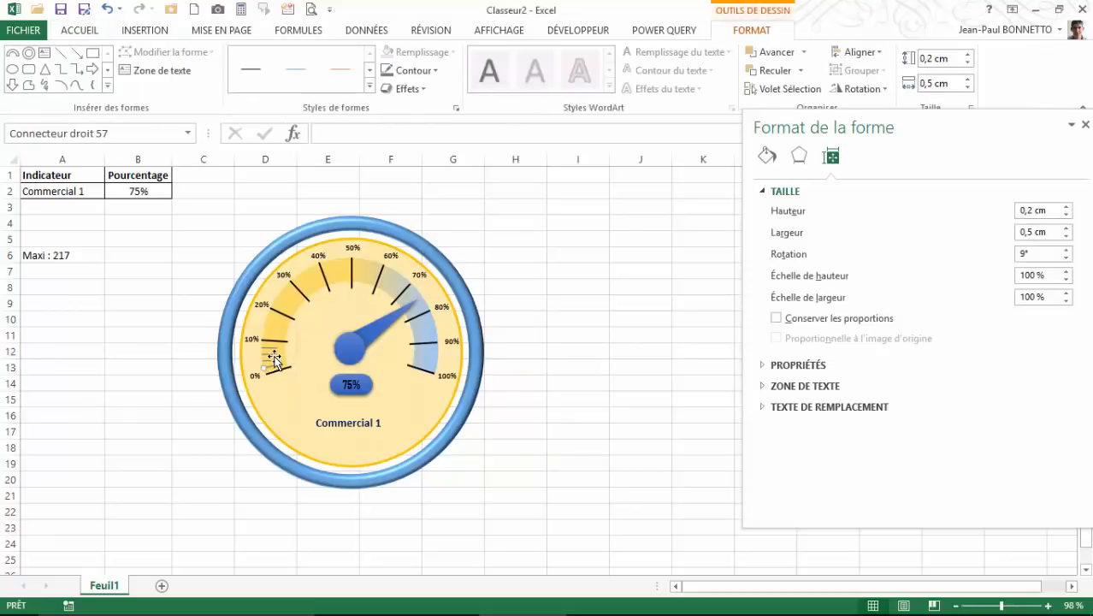
- Rotate the third minor tick above the 0% mark to 25° and the second one to 10°
left_click(273, 355)
left_click(1067, 257)
left_click(271, 360)
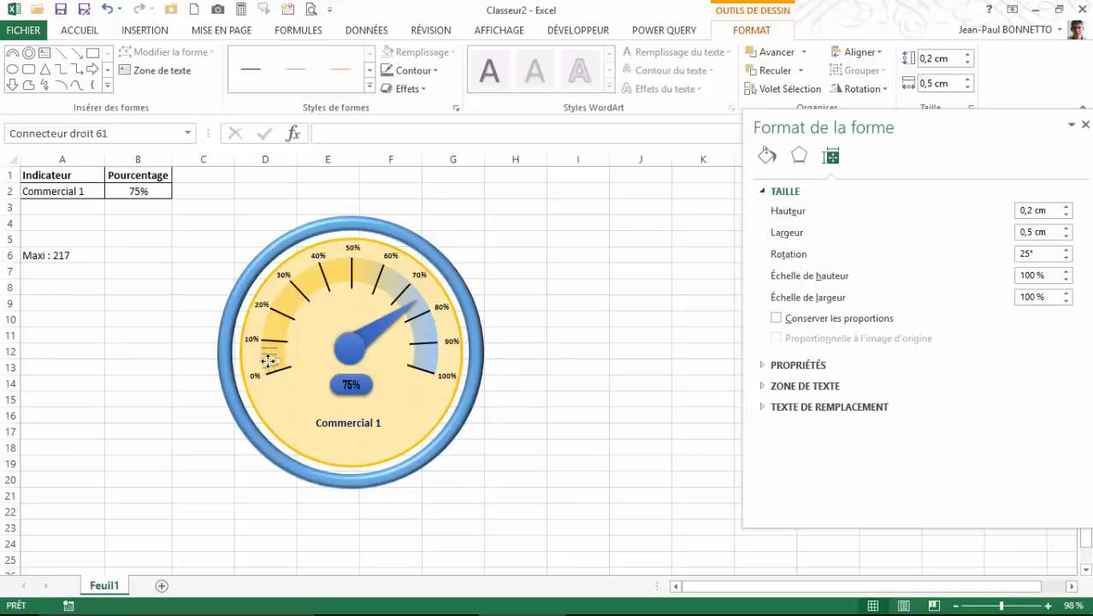
left_click(1067, 257)
left_click(270, 354)
left_click(199, 368)
left_click(270, 364)
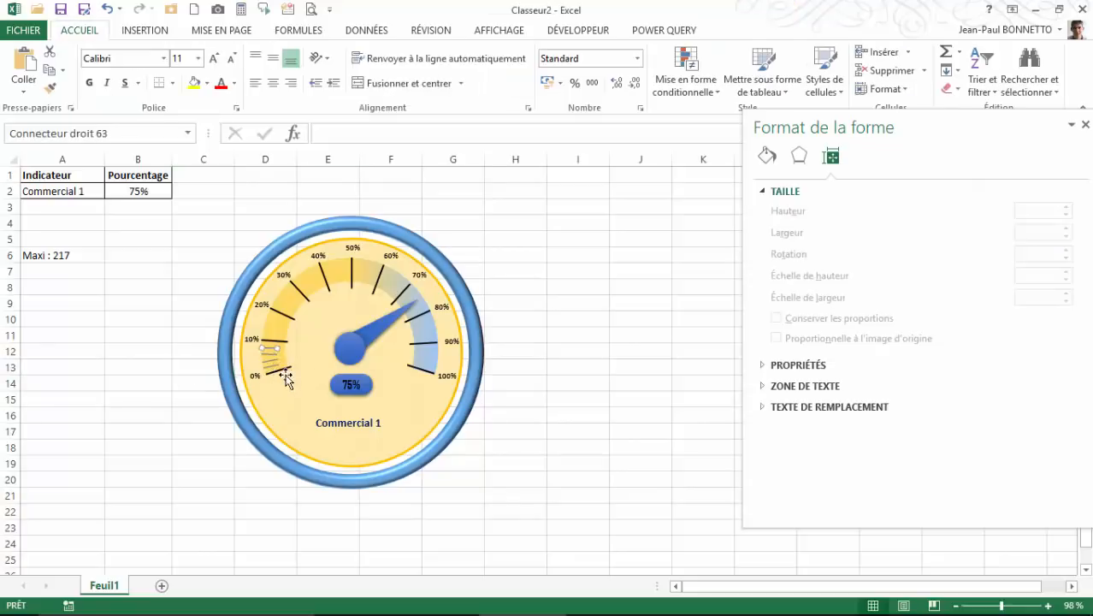
- Straighten the second minor tick above the 0% mark into a level line about 0.62 cm wide with 0 cm height
left_click(266, 361)
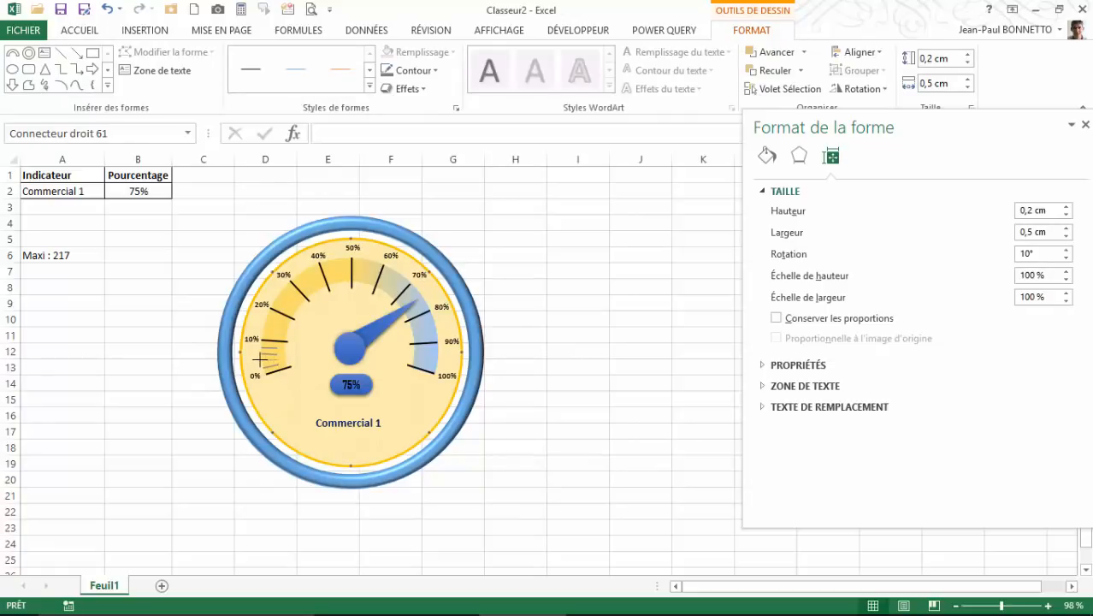
left_click(238, 378)
left_click(147, 397)
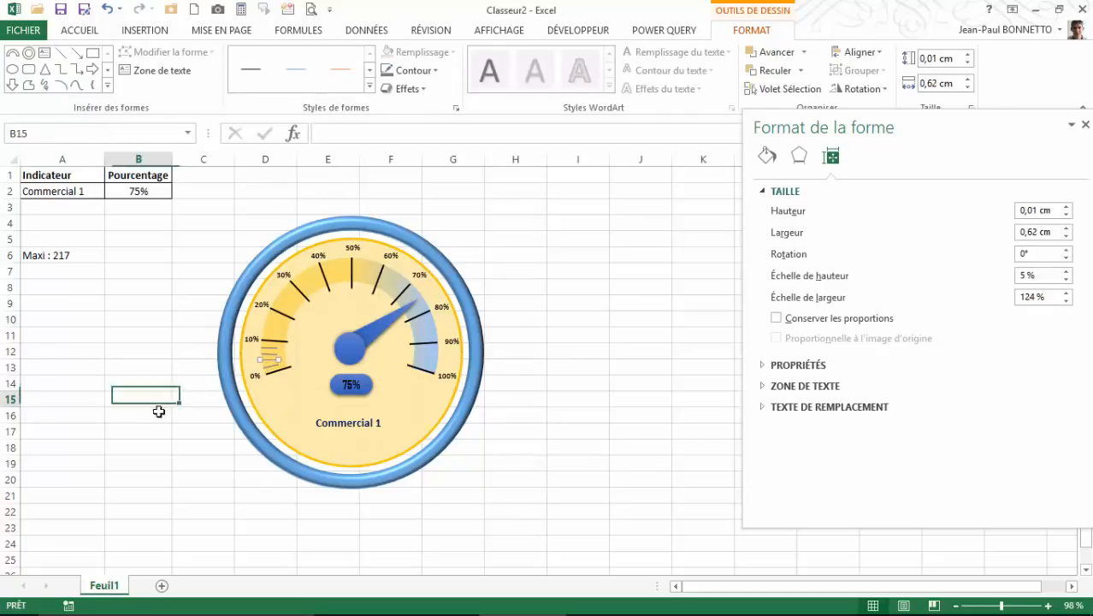
left_click(273, 361)
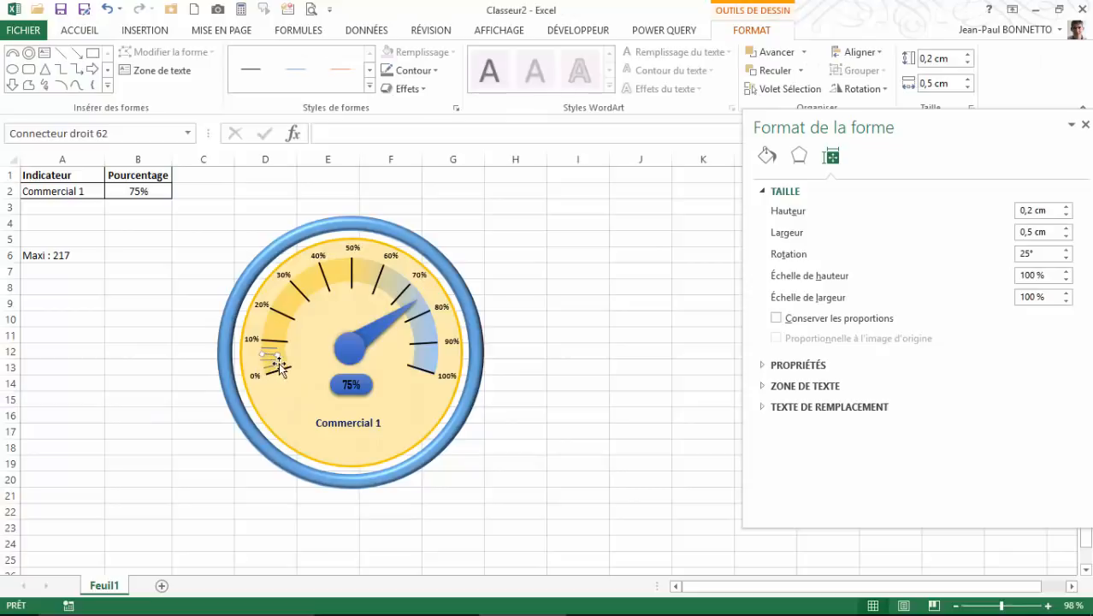
left_click(272, 362)
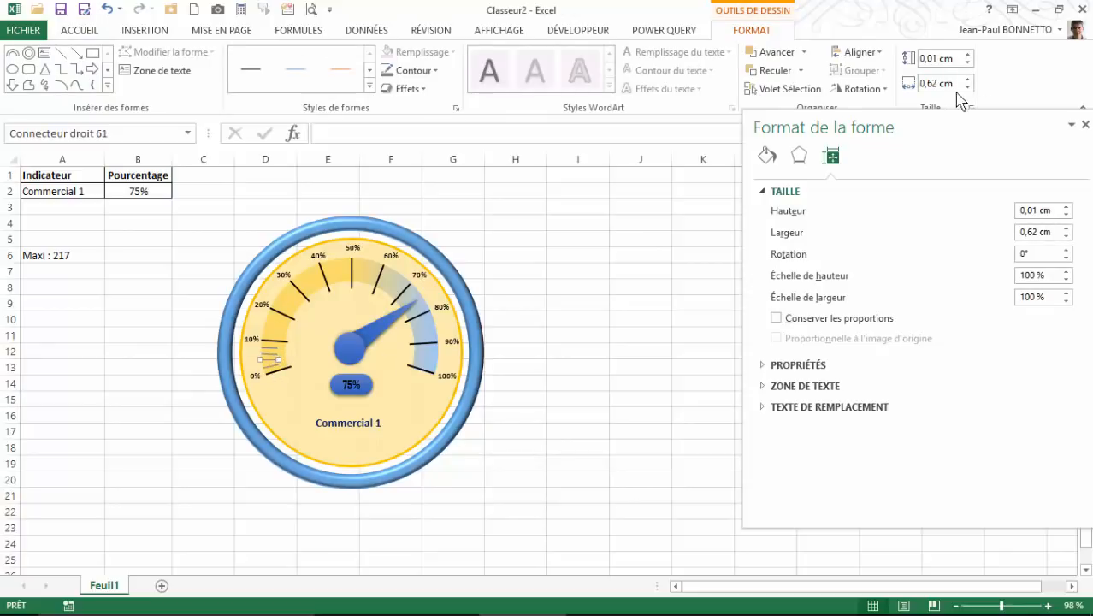
left_click(968, 62)
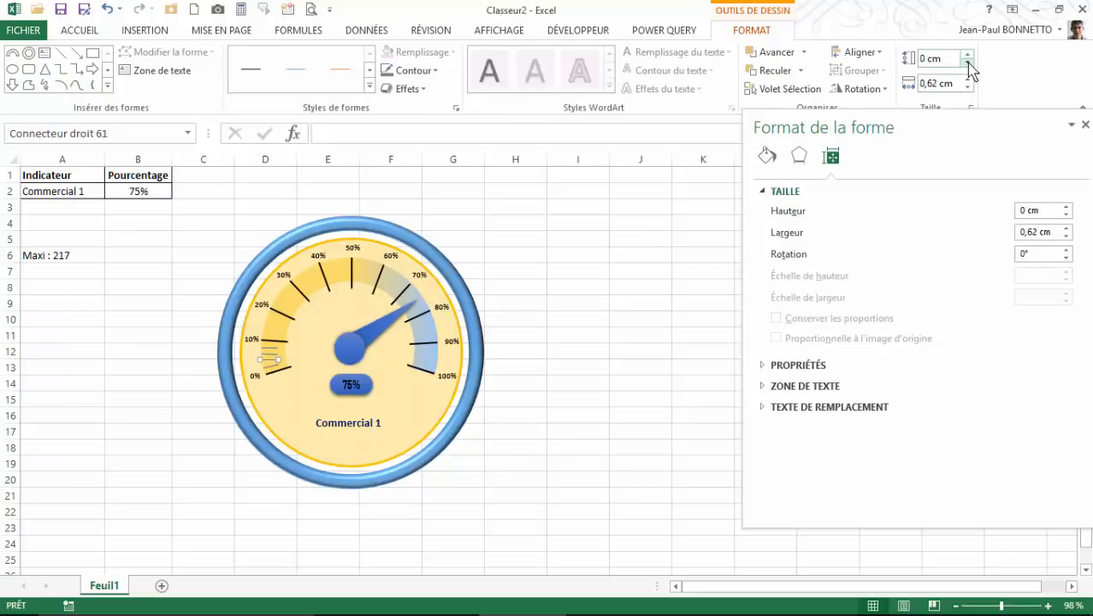
- Reshape the minor tick nearest the 0% mark to about 0.54 cm wide and close the shape formatting pane
left_click(267, 367)
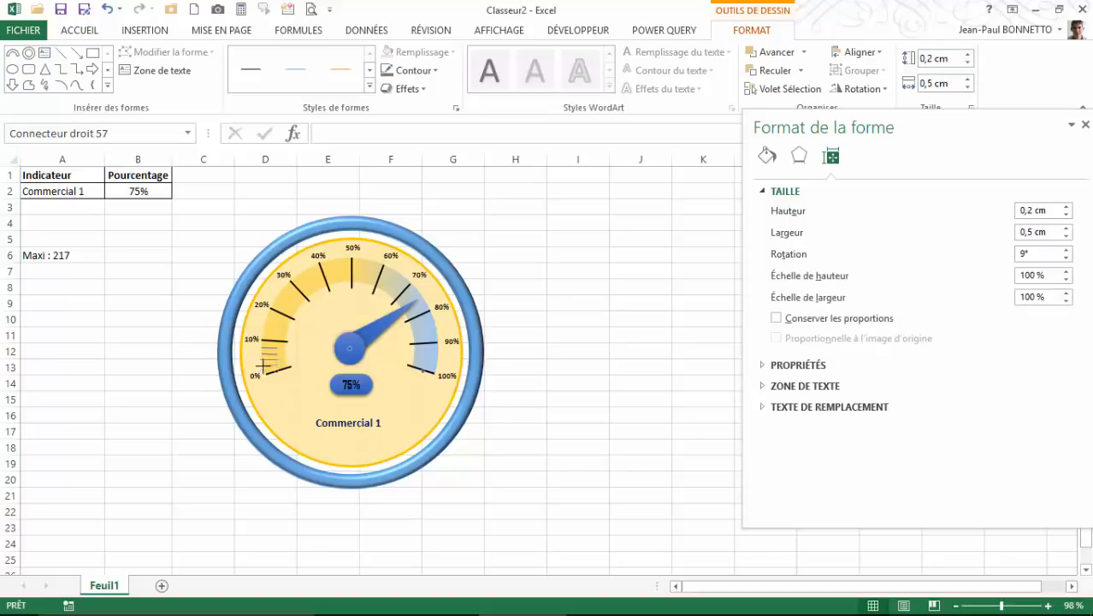
left_click(156, 398)
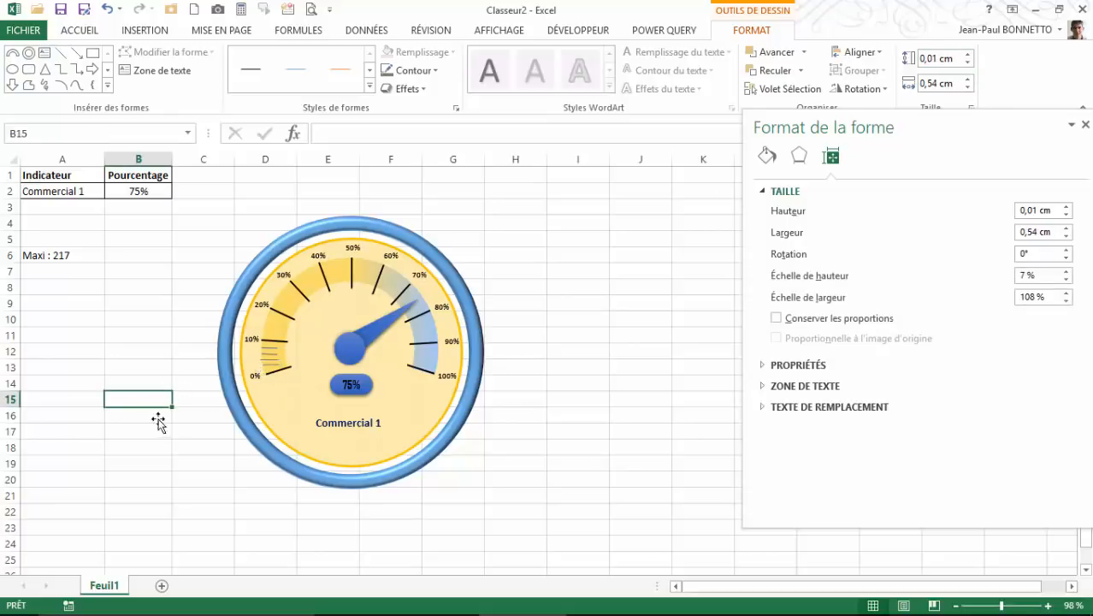
left_click(269, 364)
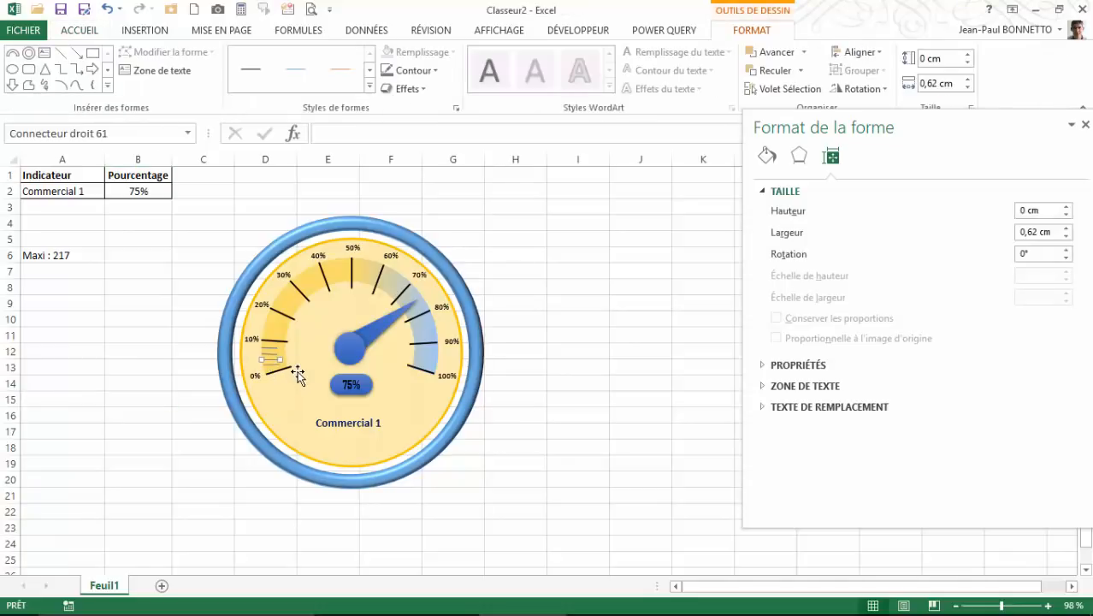
left_click(100, 414)
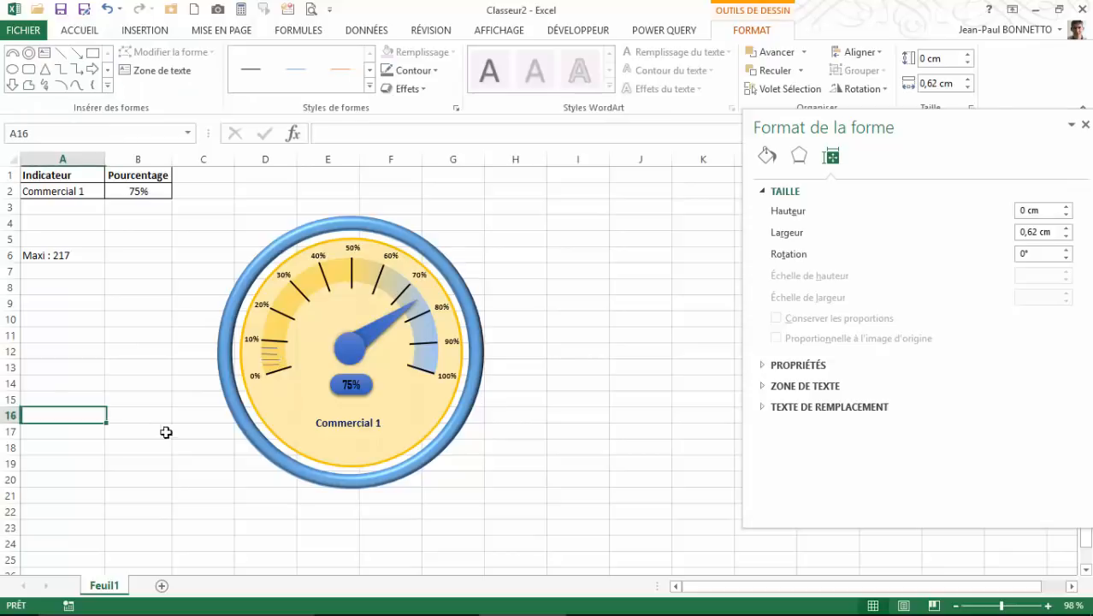
left_click(260, 355)
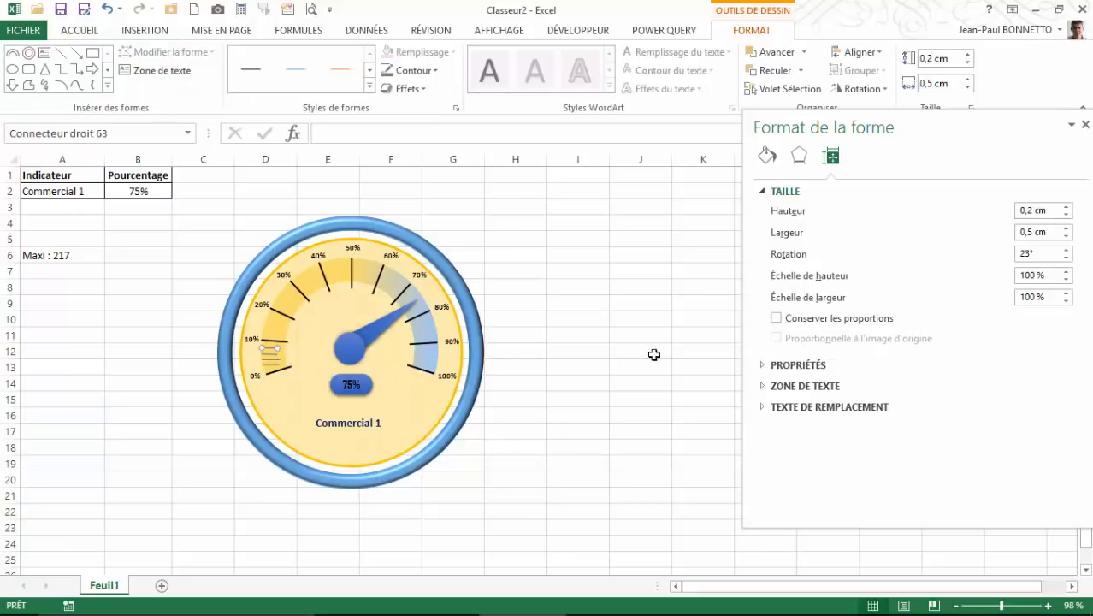
left_click(1086, 124)
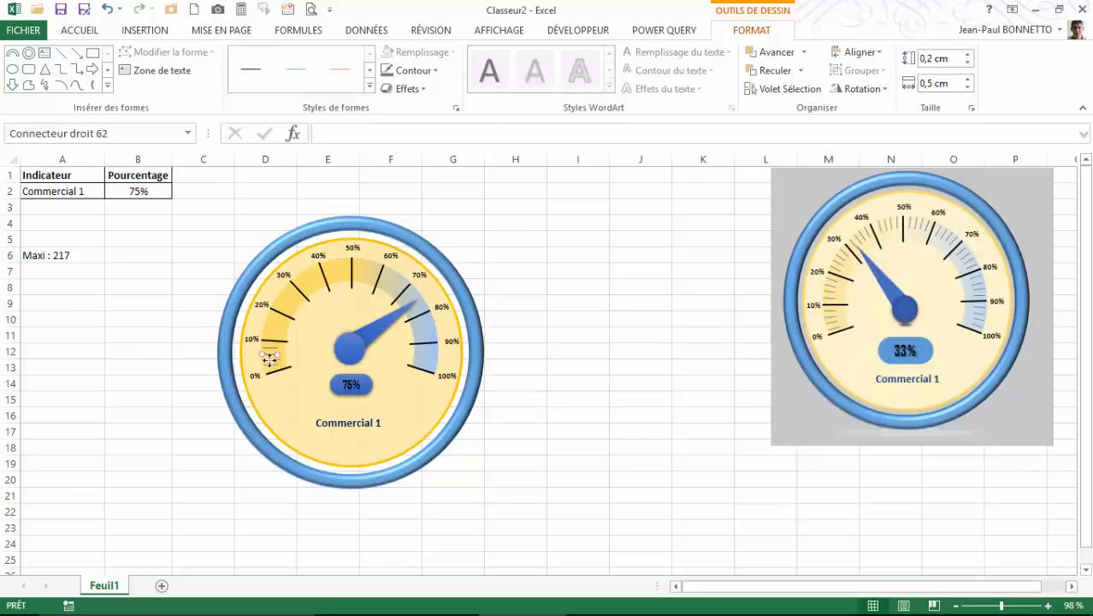
- Set the width of the second minor tick above the 0% mark to 0.5 cm
left_click(267, 354, "ctrl")
left_click(268, 350)
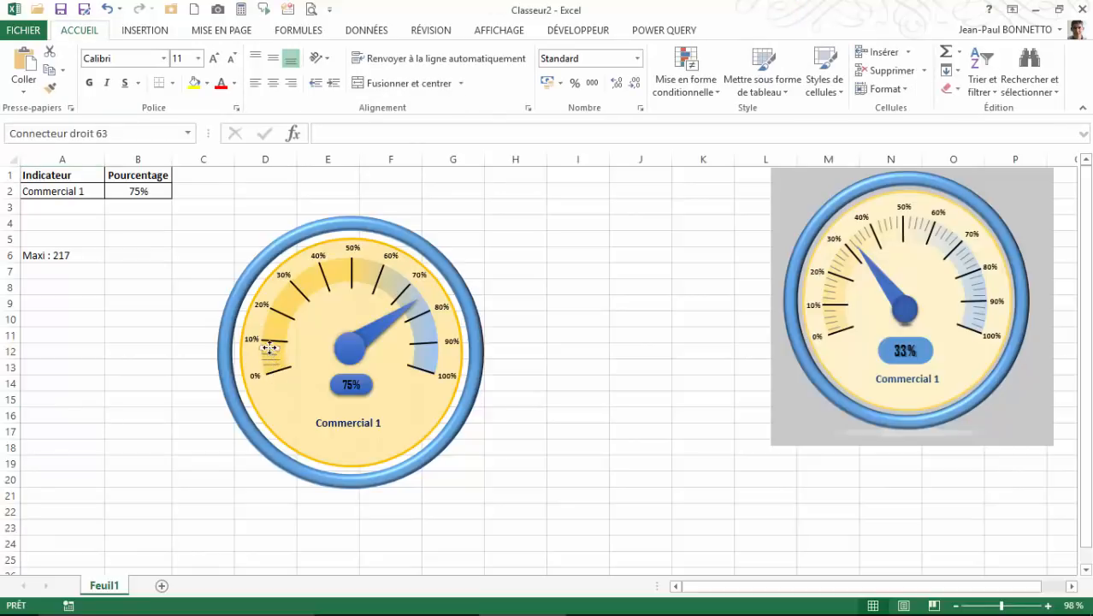
left_click(271, 353, "ctrl")
left_click(269, 349)
left_click(1048, 606)
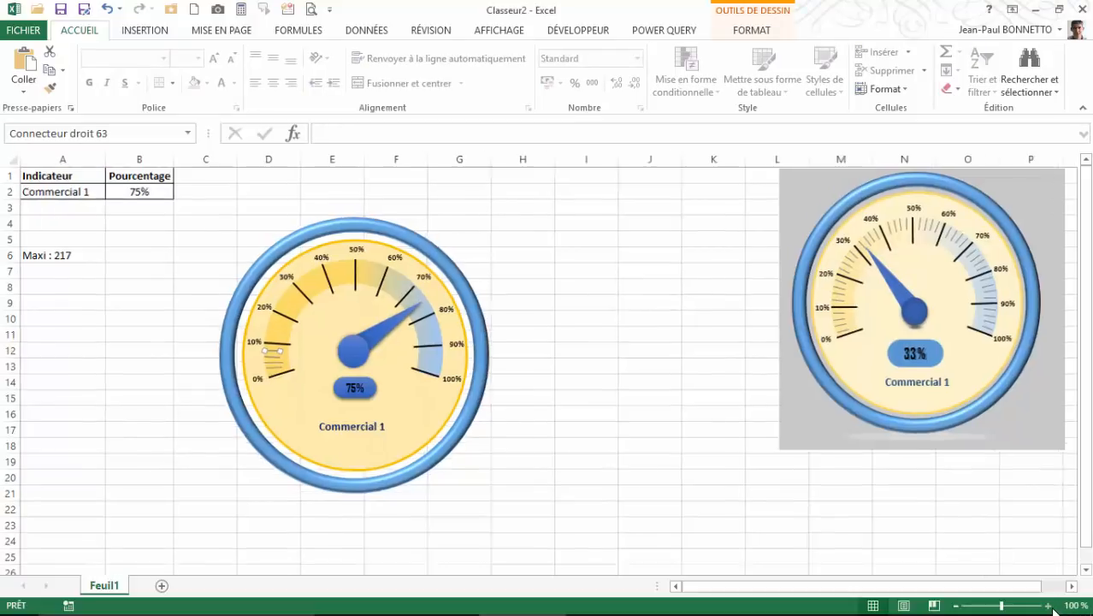
left_click(1048, 605)
left_click(1048, 606)
left_click(1048, 605)
left_click(1048, 606)
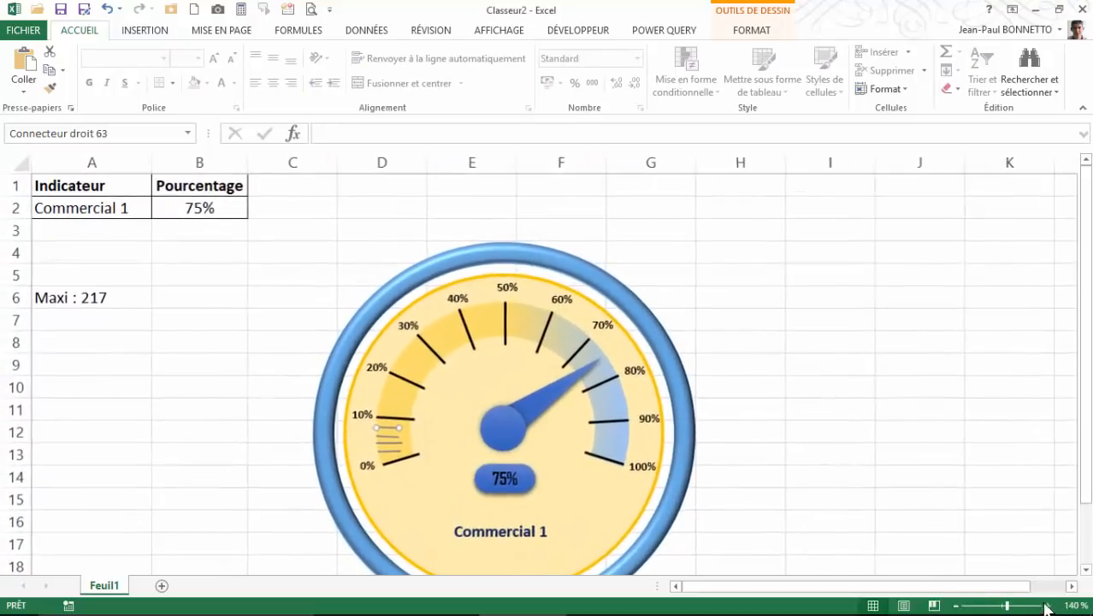
left_click(915, 545)
left_click(394, 435)
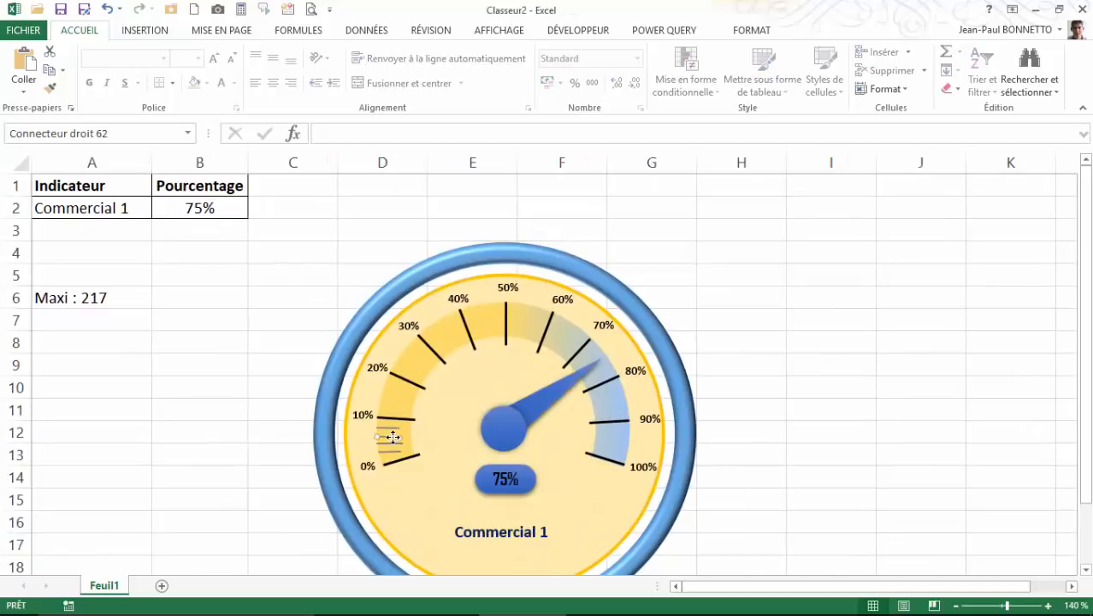
left_click(391, 430)
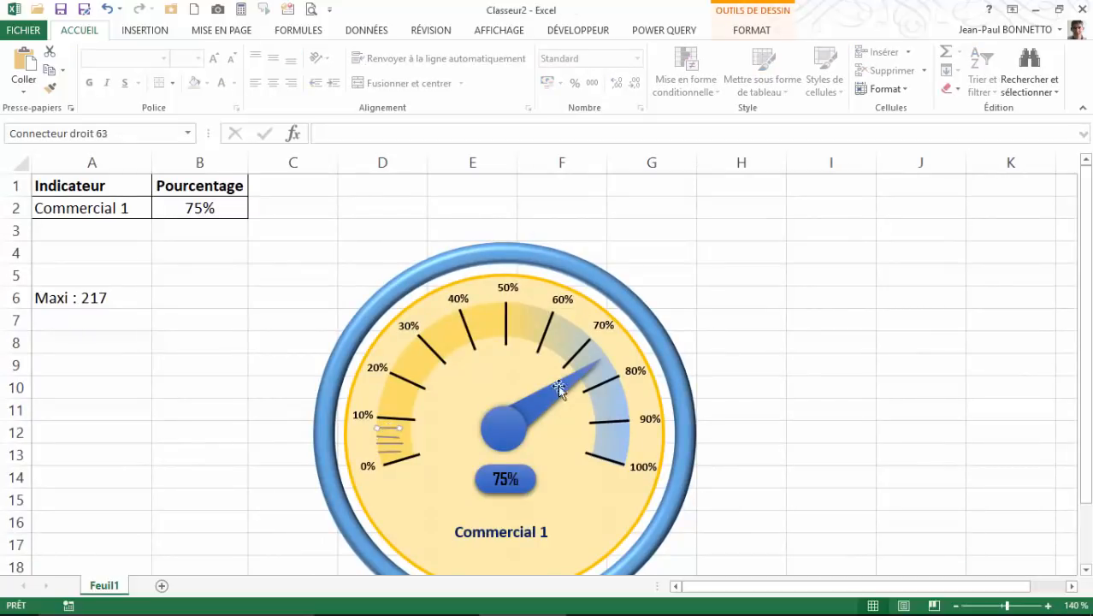
left_click(393, 438)
left_click(393, 445)
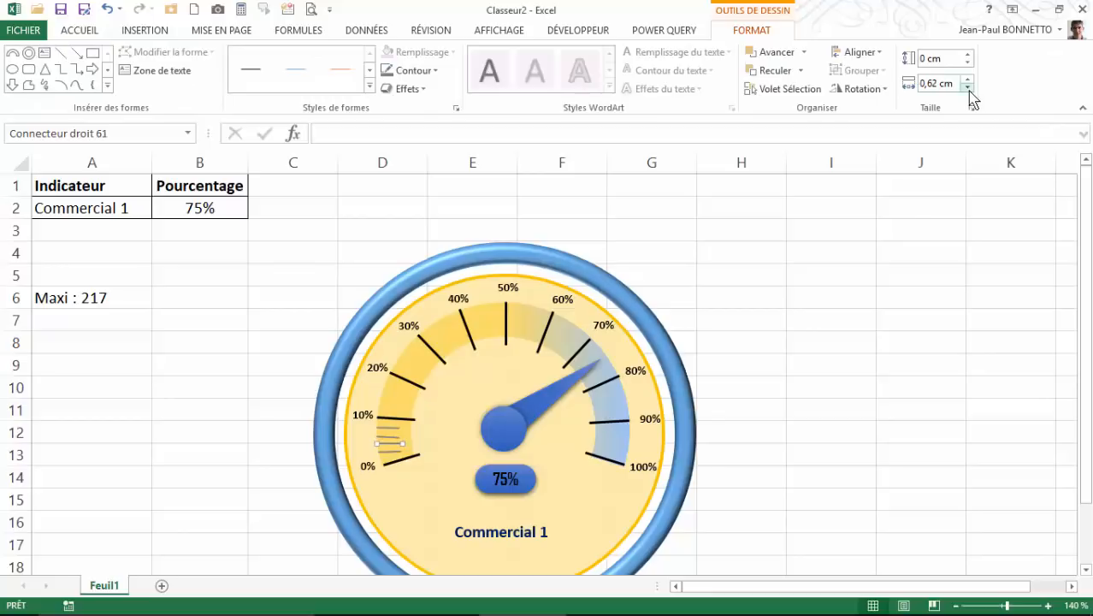
left_click(969, 88)
left_click(741, 476)
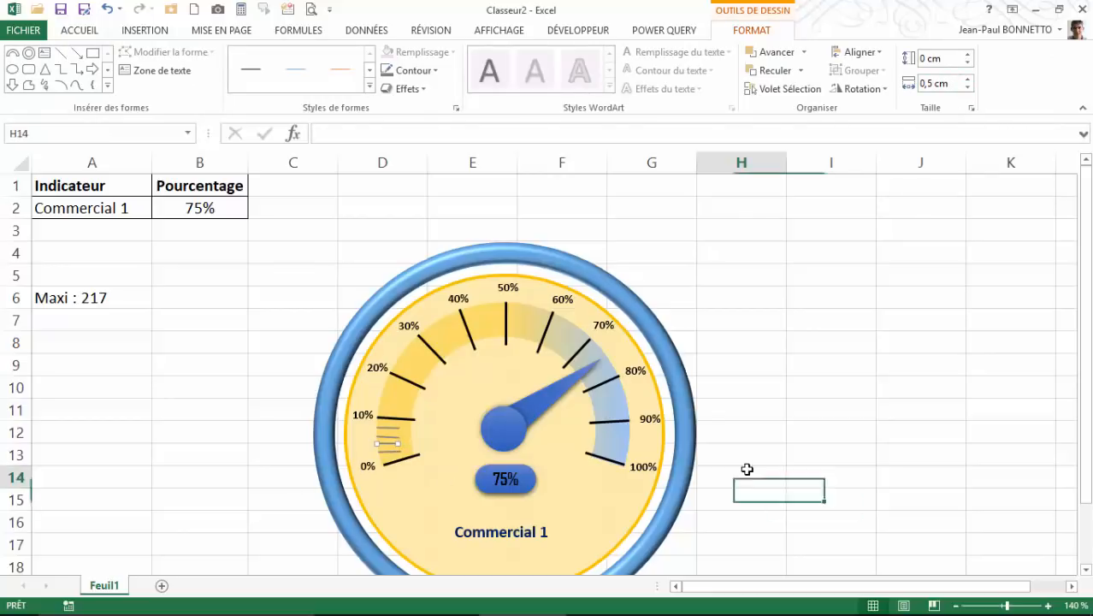
- Realign the ends of the three lowest minor ticks toward the dial's centre, making the second one about 0.08 by 0.47 cm
left_click(394, 438)
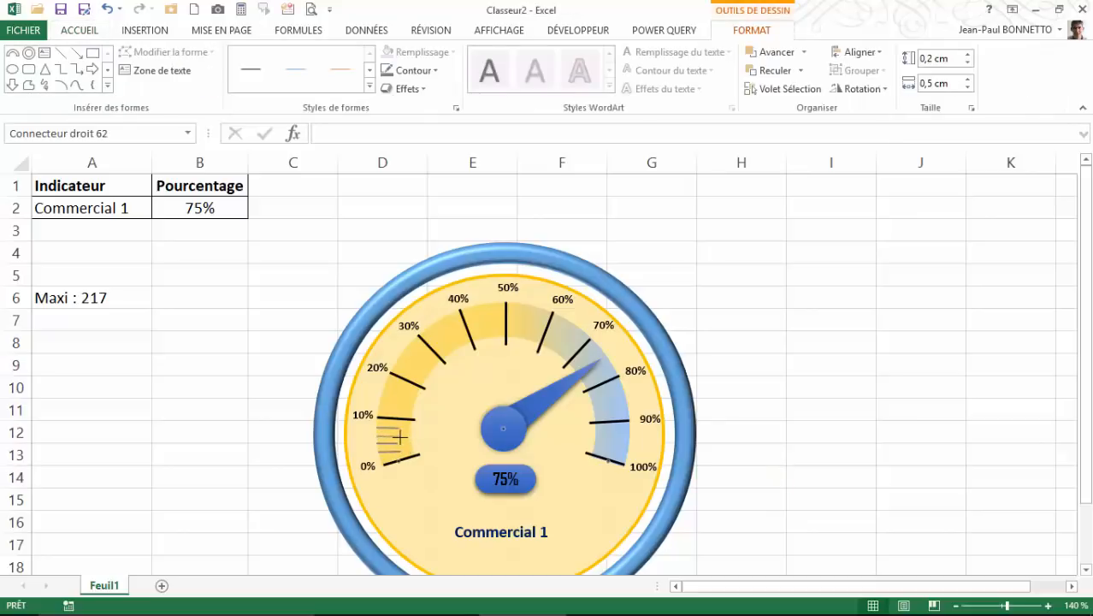
left_click_drag(400, 436, 402, 435)
left_click(391, 452)
left_click_drag(381, 454, 393, 446)
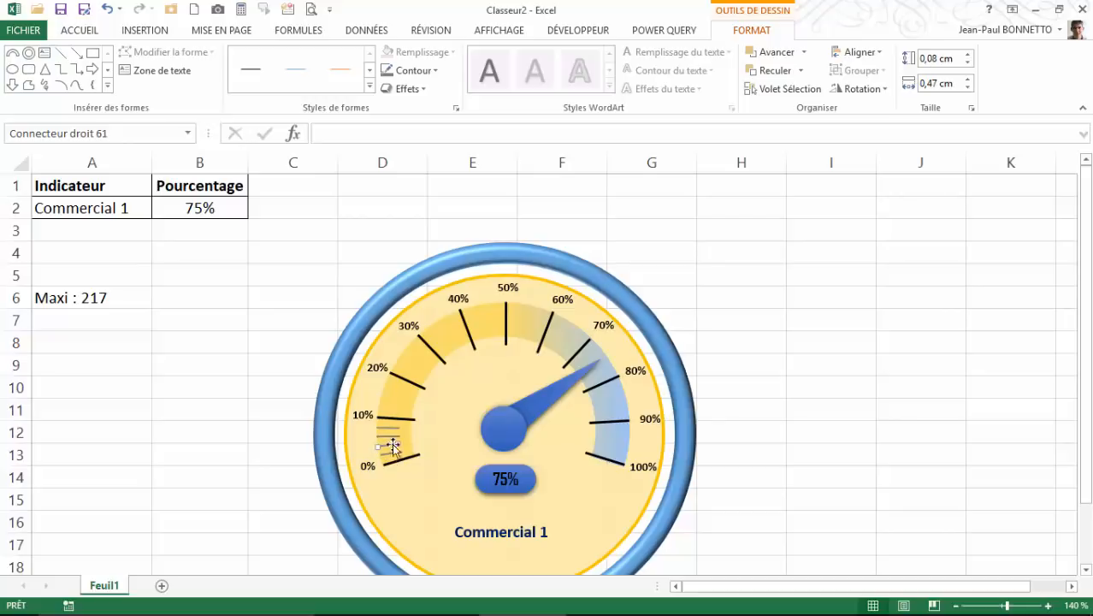
- Tilt the two minor ticks nearest the 10% mark toward the dial's centre, making the lower one about 0.02 by 0.49 cm
left_click(387, 438)
left_click(383, 432)
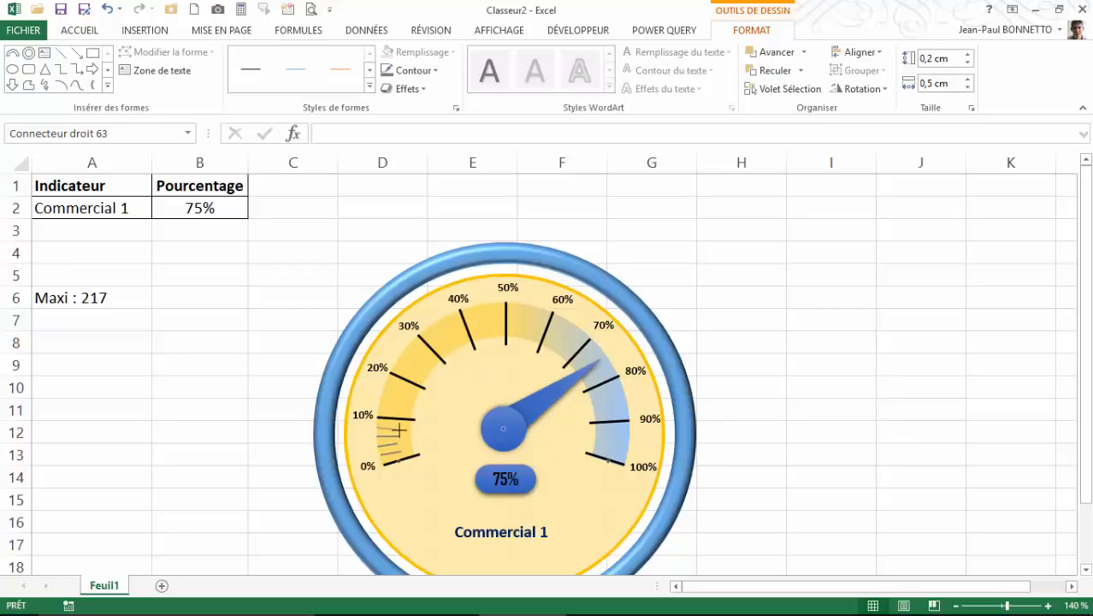
left_click_drag(399, 429, 396, 435)
left_click(391, 437)
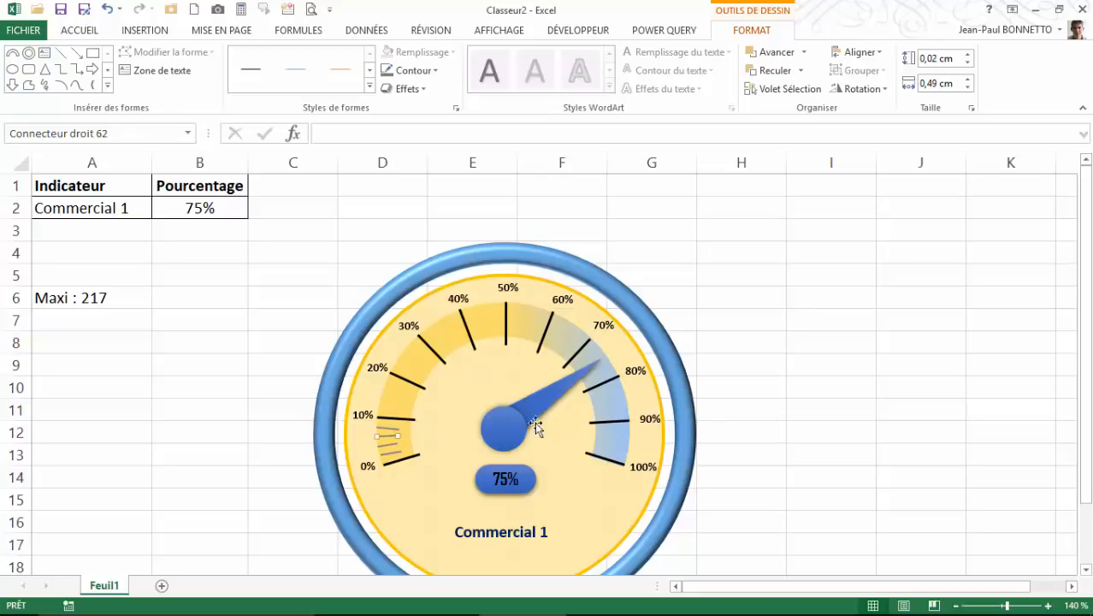
left_click(831, 409)
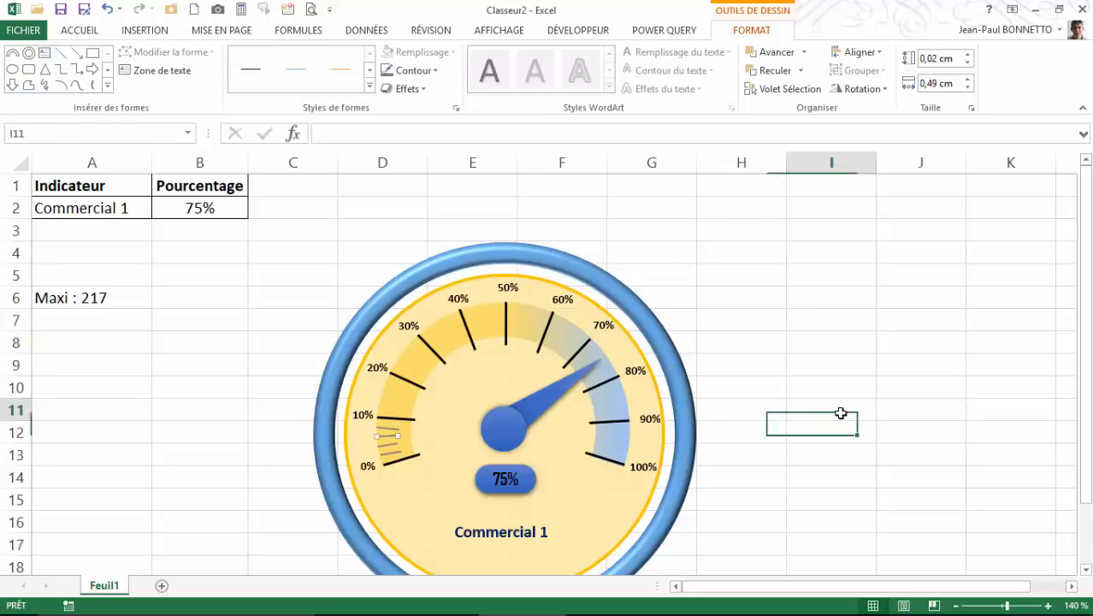
- Fine-tune the minor tick nearest the 0% mark to about 0.08 by 0.49 cm and deselect it
left_click(390, 449)
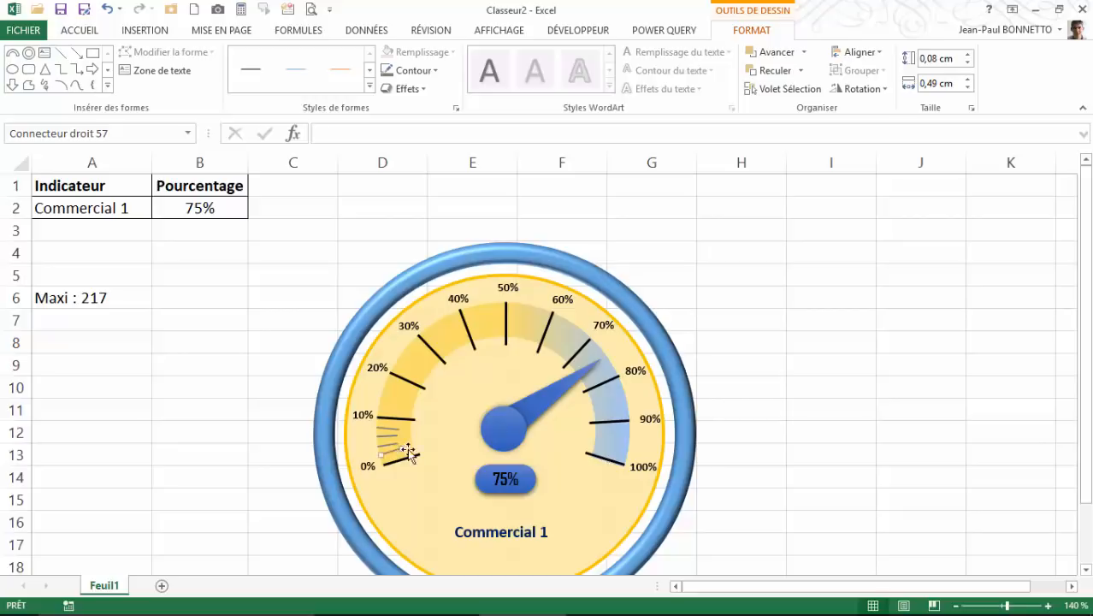
left_click(317, 447)
left_click(391, 456)
left_click(314, 436)
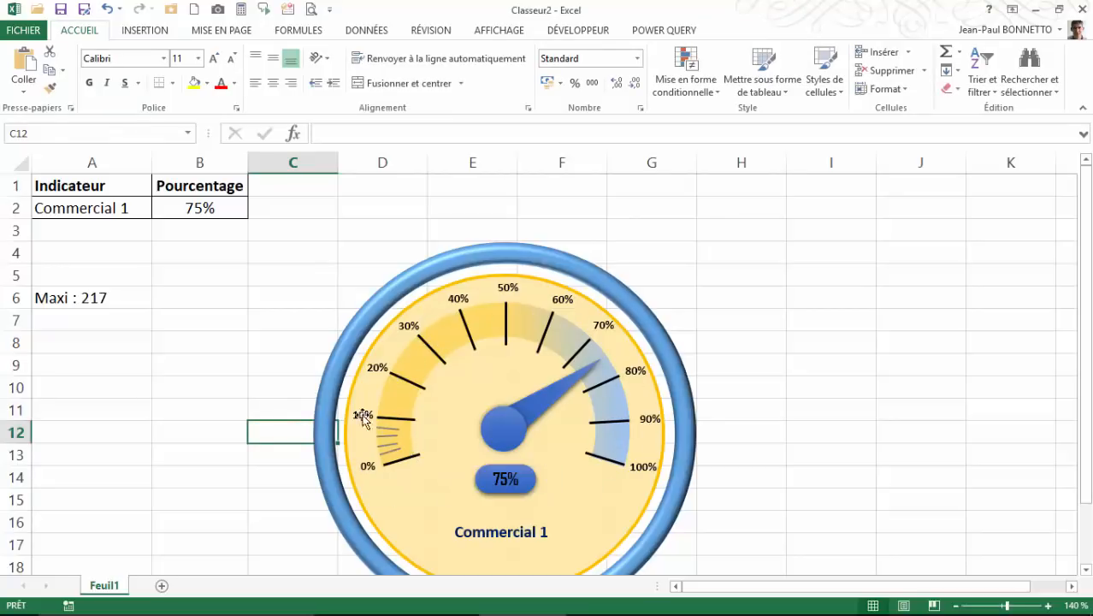
mouse_move(941, 610)
left_click(761, 255)
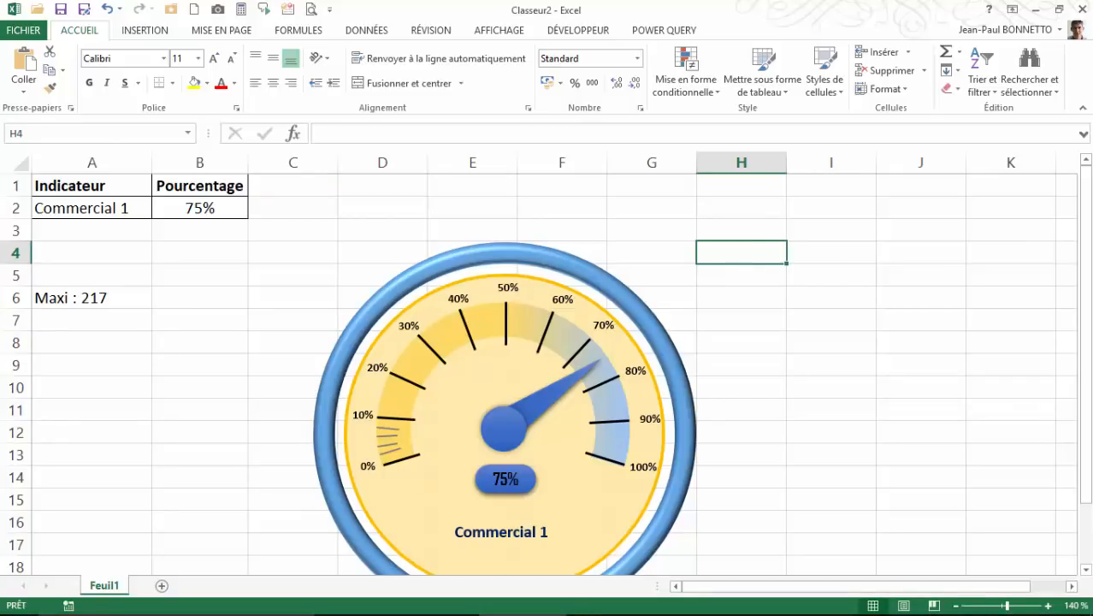
- Draw a flat ellipse about 0.26 cm high and 4.35 cm wide just beneath the gauge as its ground shadow
left_click_drag(1007, 606, 999, 605)
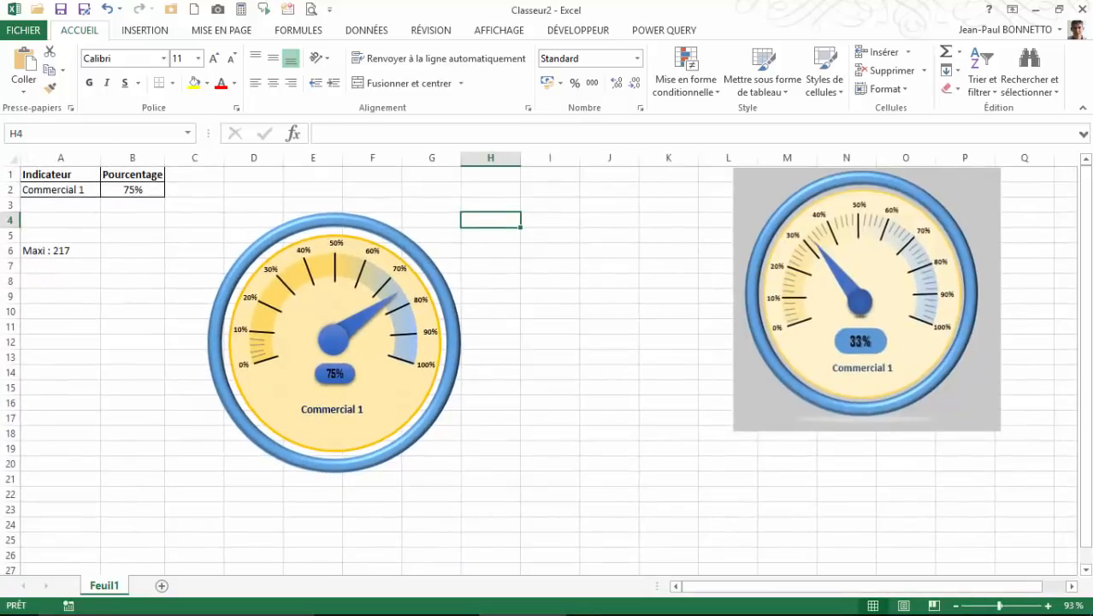
left_click(610, 495)
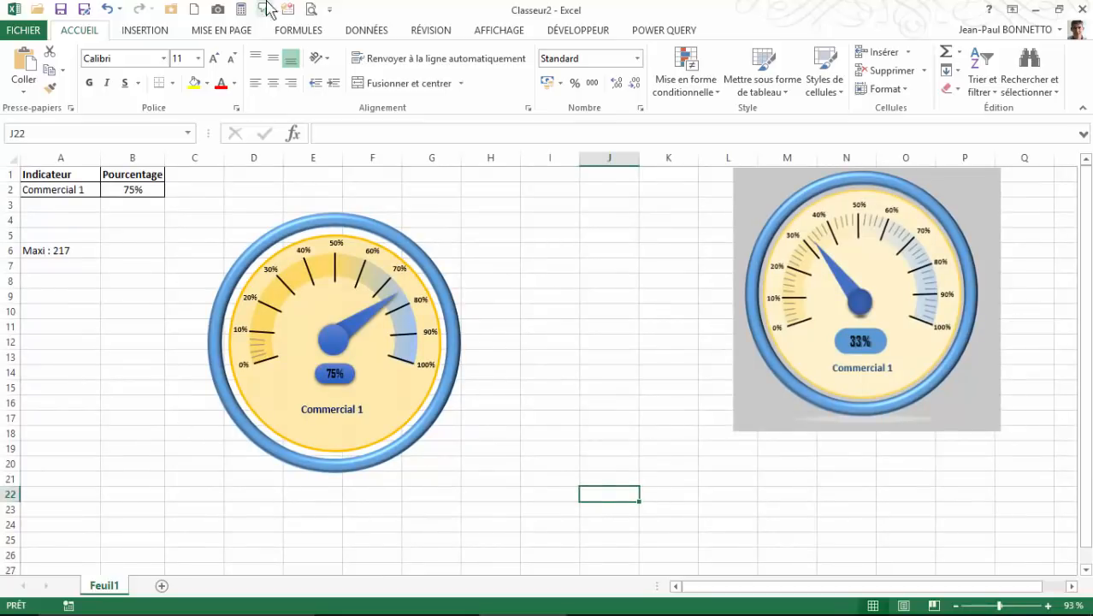
left_click(166, 35)
left_click(293, 77)
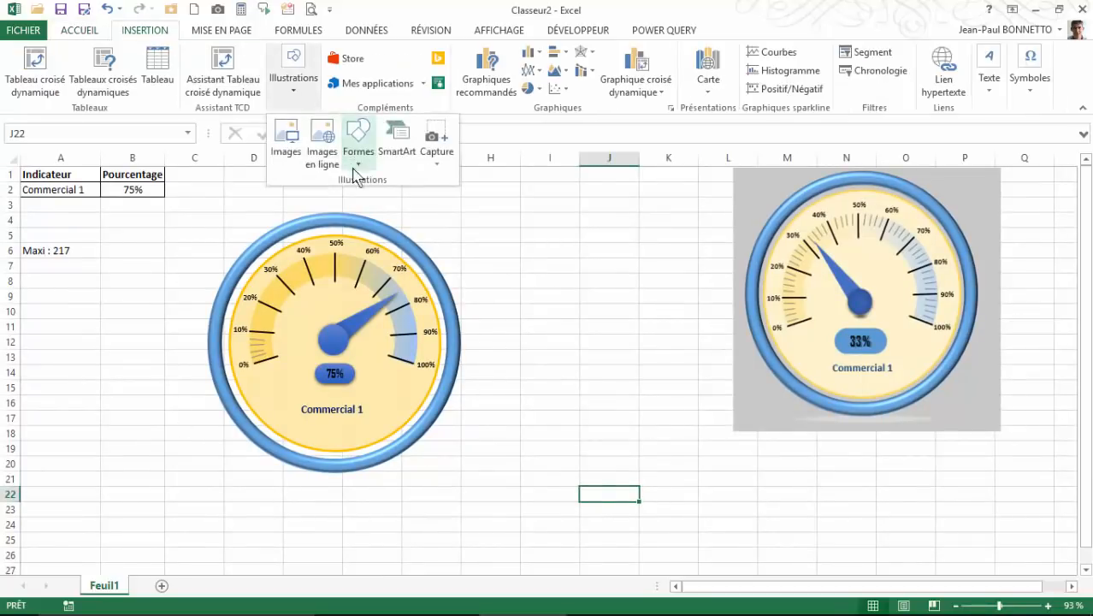
left_click(358, 167)
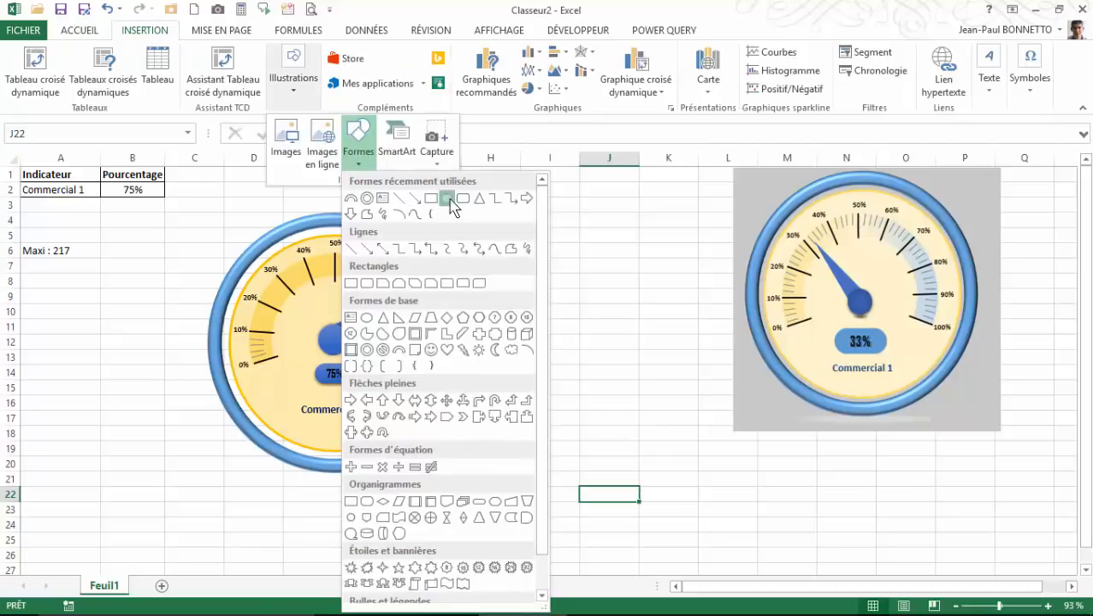
left_click(449, 201)
mouse_move(281, 477)
left_mouse_down()
mouse_move(405, 485)
mouse_move(370, 484)
left_mouse_up()
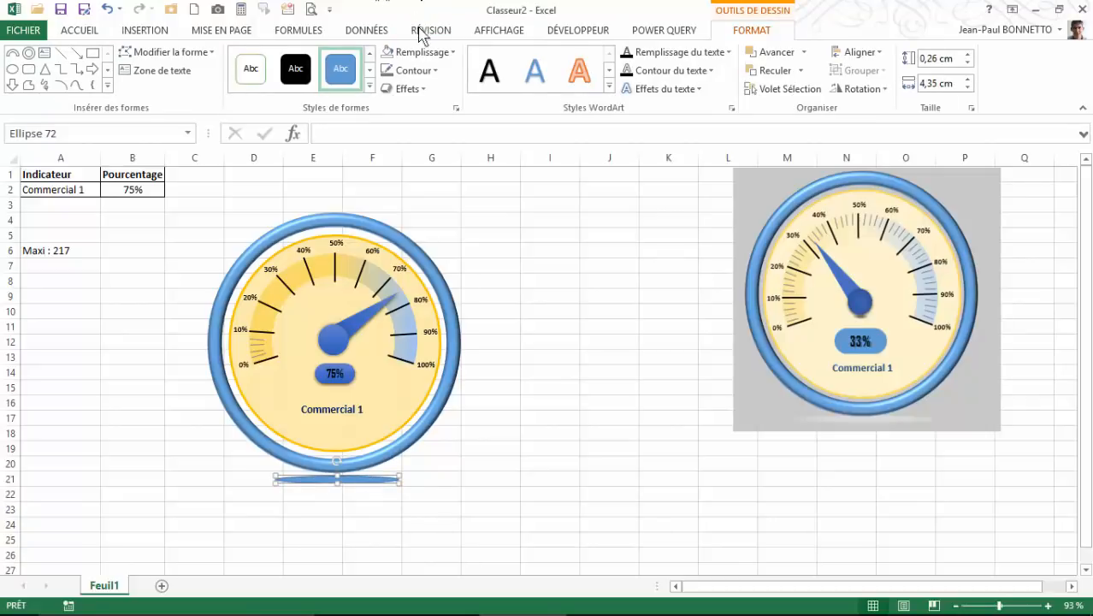
- Fill the ellipse beneath the gauge with grey, remove its outline and deselect it
left_click(453, 53)
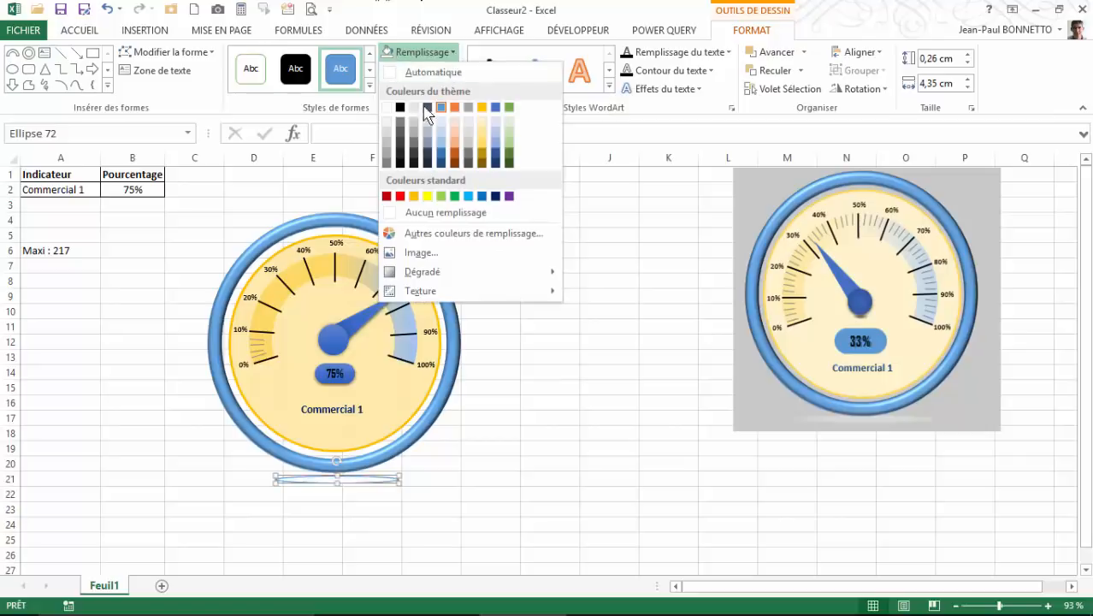
left_click(390, 152)
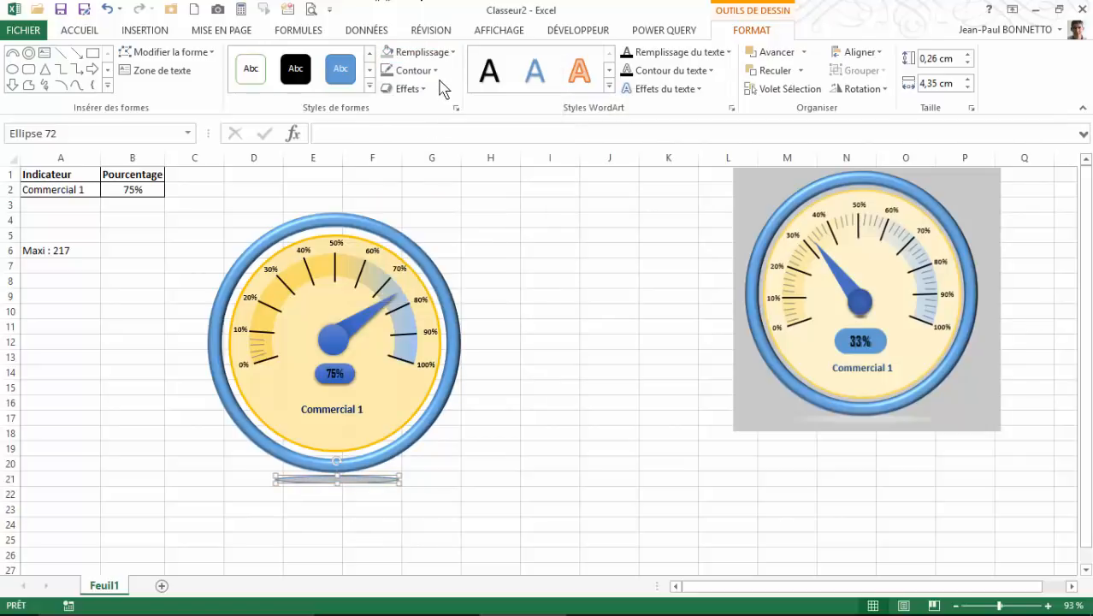
left_click(413, 70)
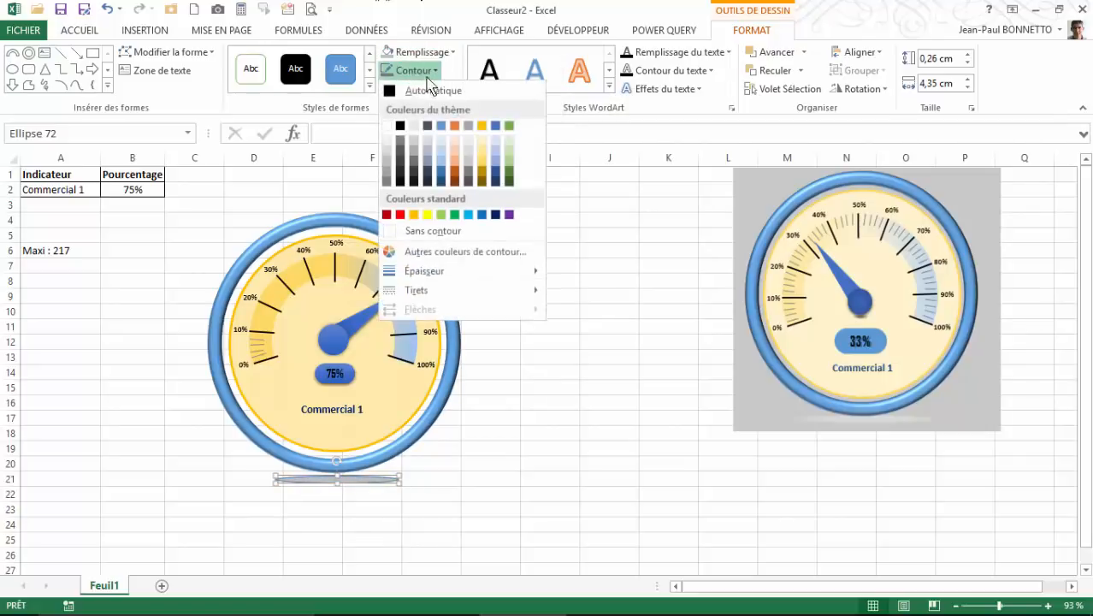
left_click(427, 233)
left_click(360, 534)
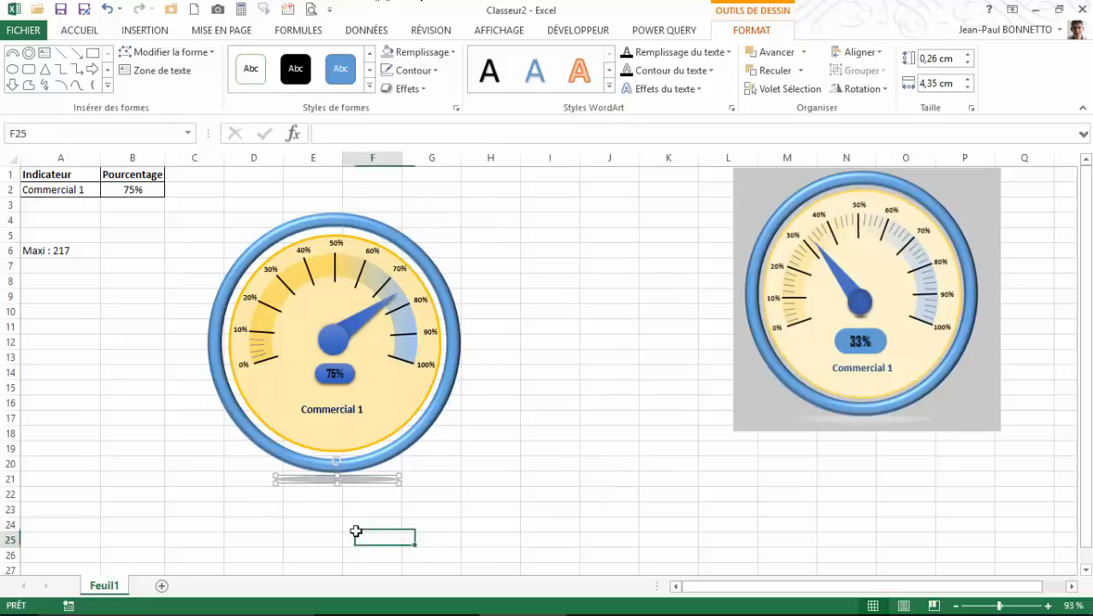
- Try a 1-point soft edge effect on the grey ellipse beneath the gauge
left_click(340, 481)
double_click(339, 481)
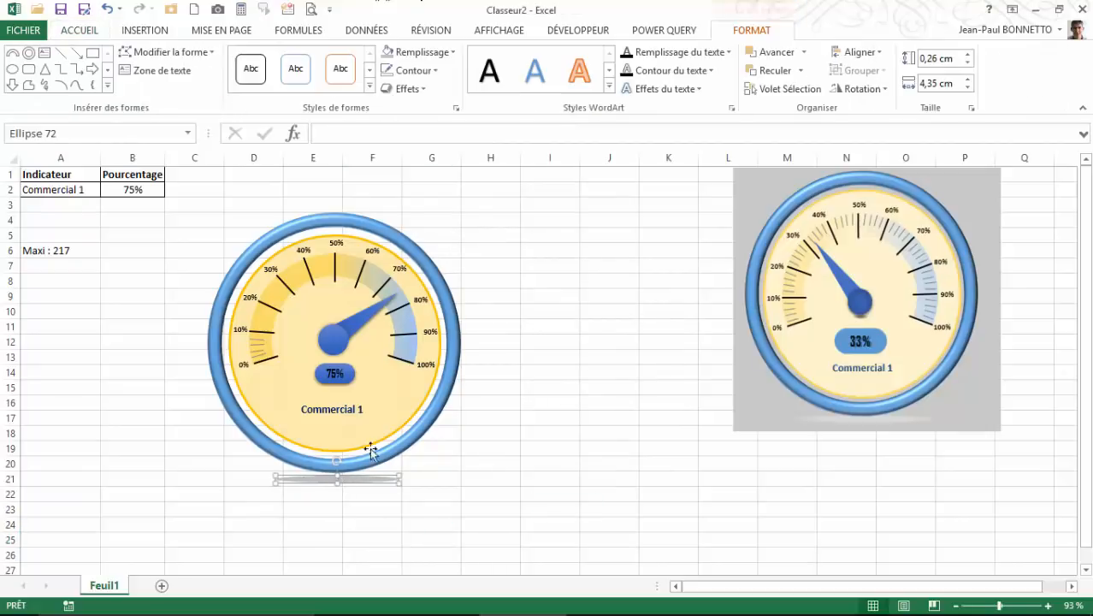
left_click(407, 88)
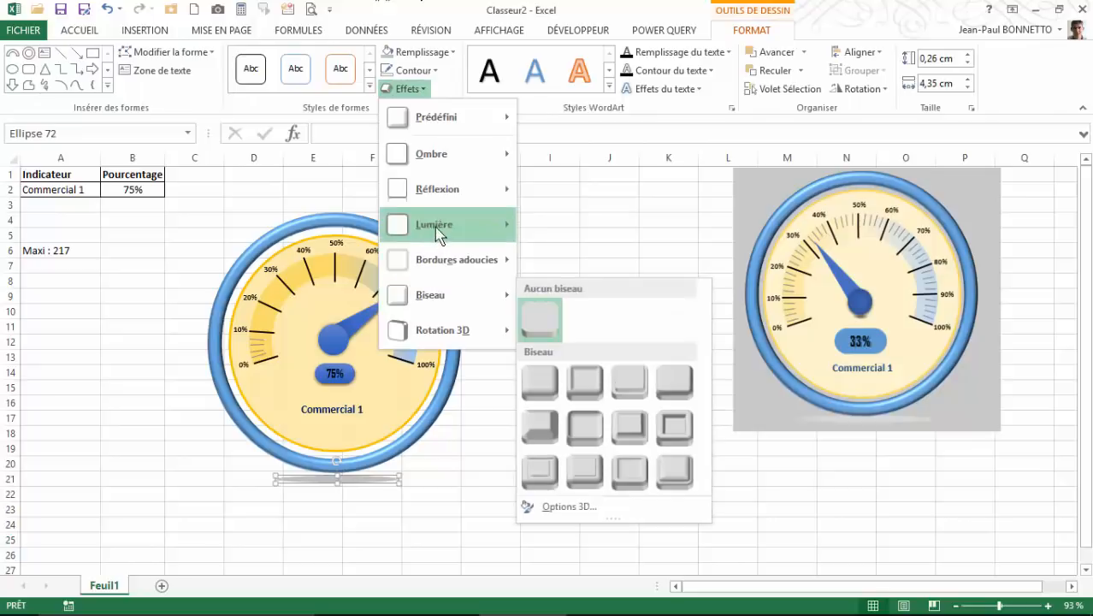
mouse_move(473, 265)
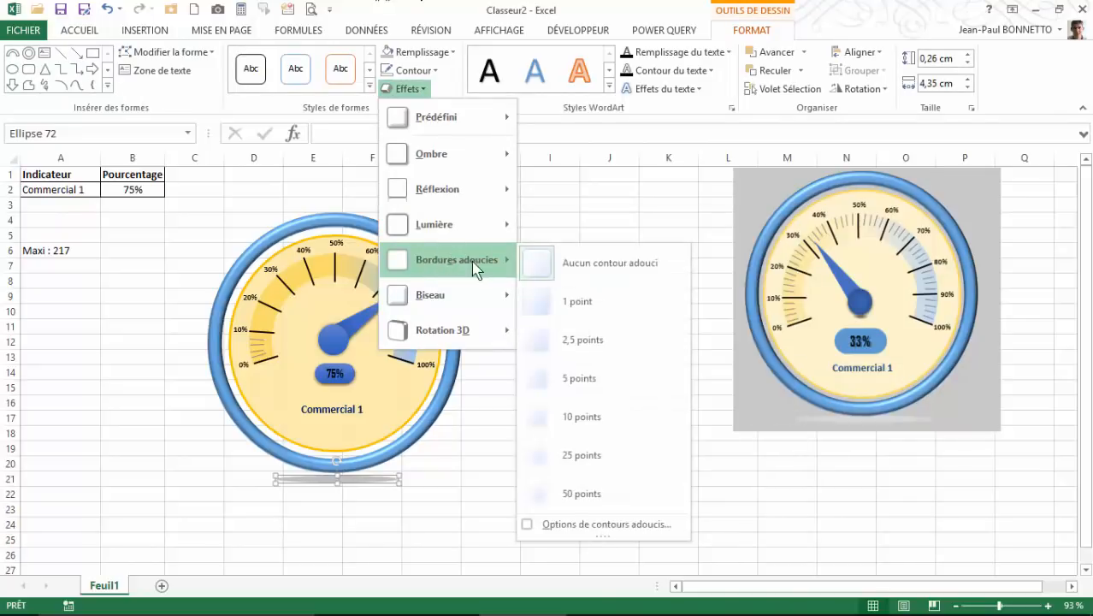
left_click(557, 307)
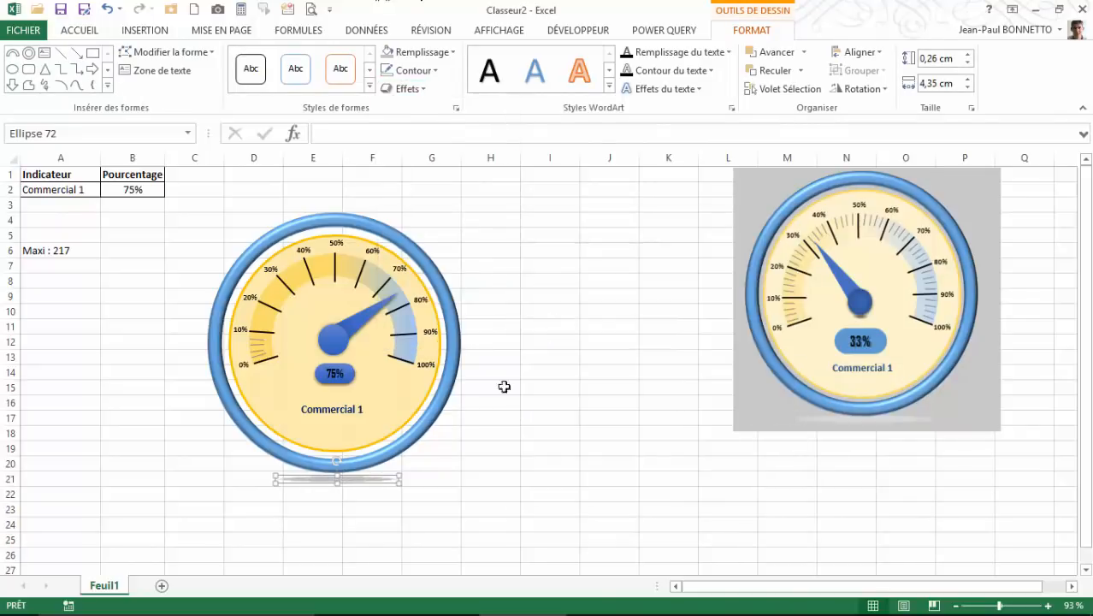
left_click(490, 463)
- Remove the soft edge effect from the grey ellipse and deselect it
left_click(356, 481)
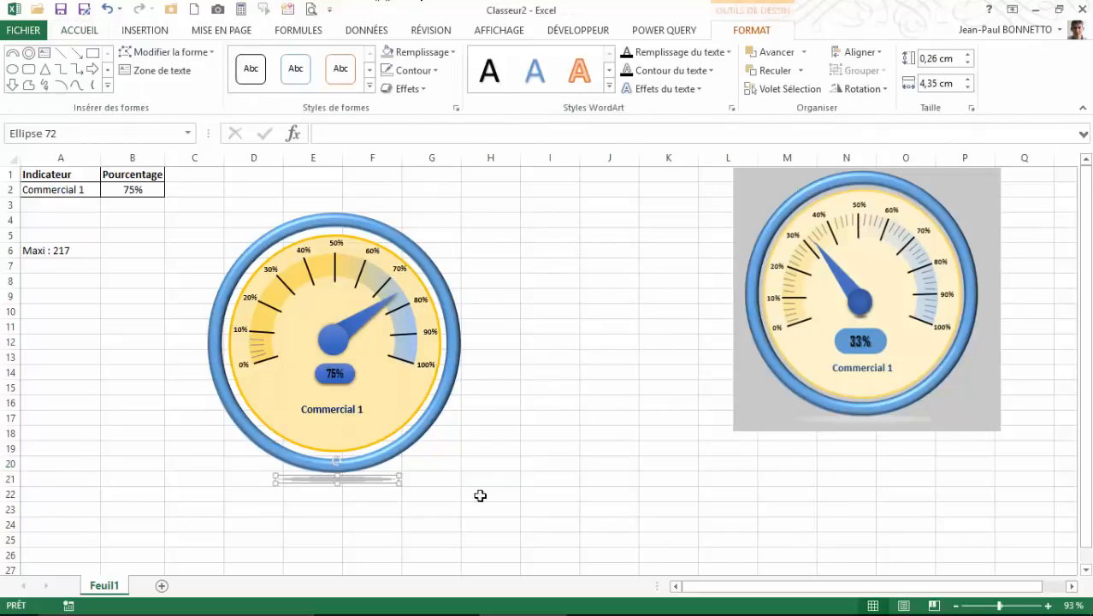
left_click(424, 91)
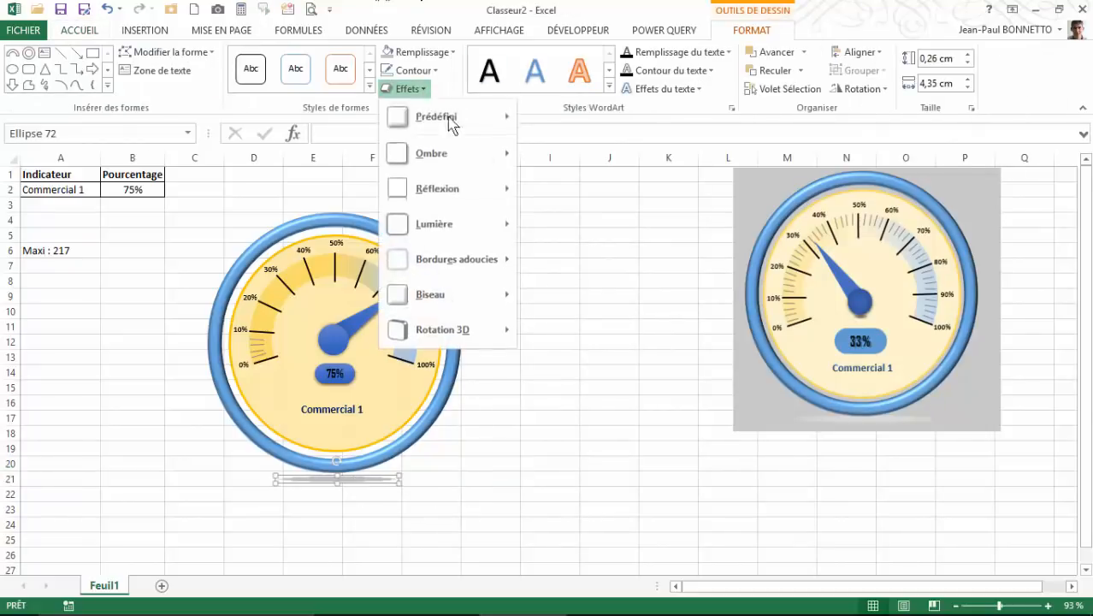
mouse_move(469, 259)
left_click(569, 265)
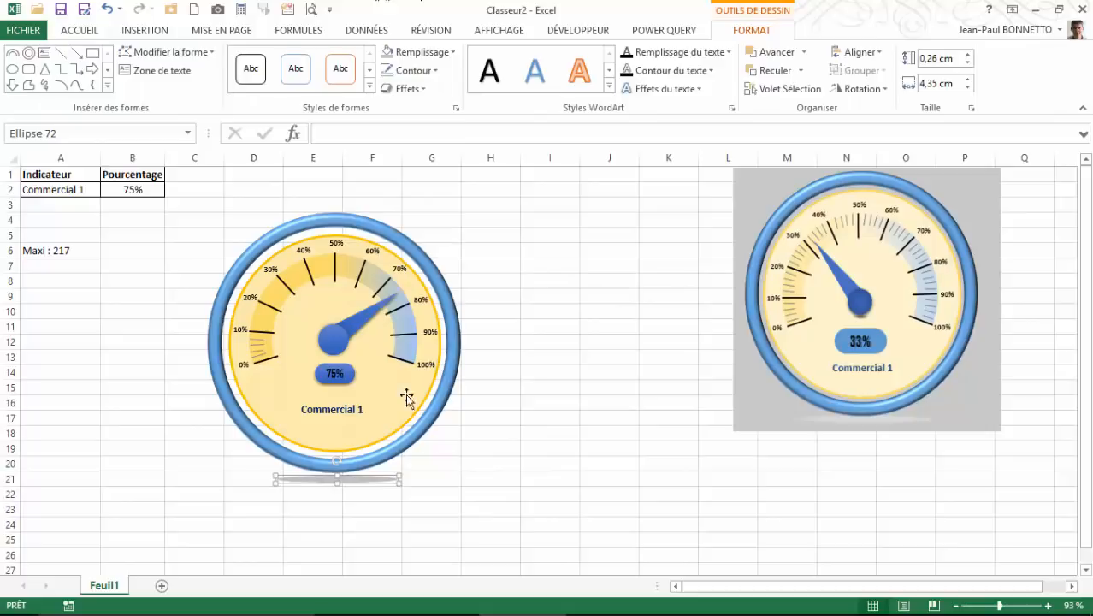
left_click(354, 506)
left_click(350, 481)
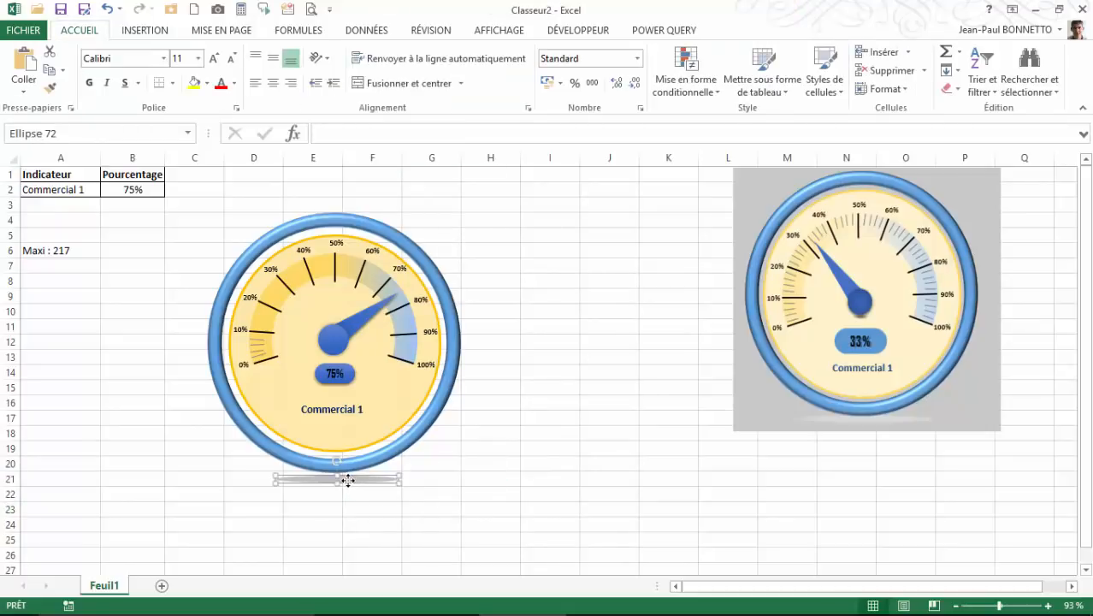
left_click(529, 379)
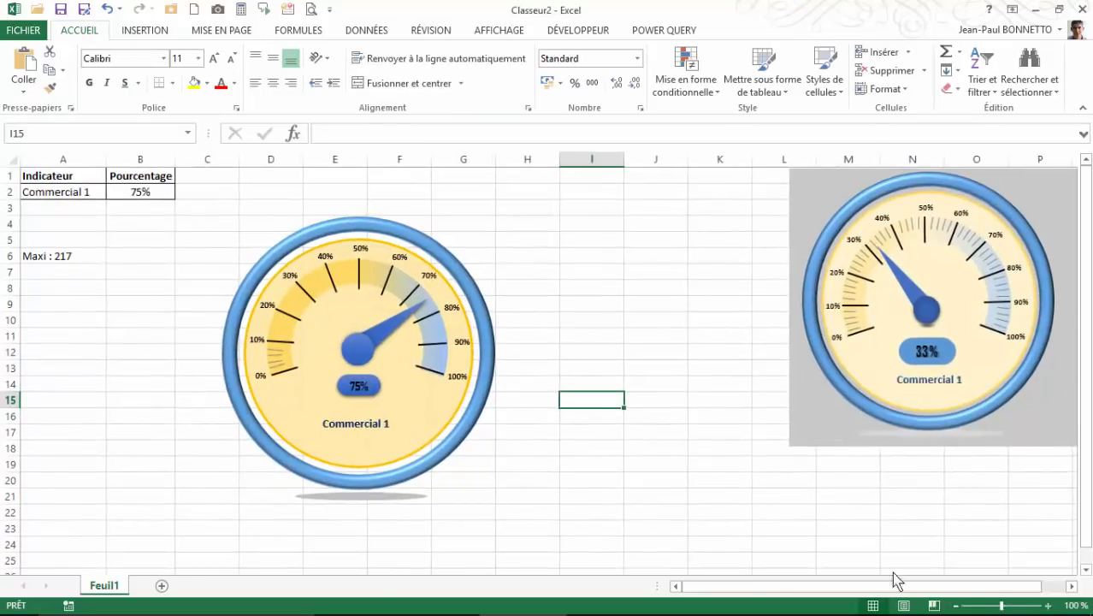
- Delete the reference gauge picture and clear the "Maxi : 217" note from cell A6
left_click(466, 192)
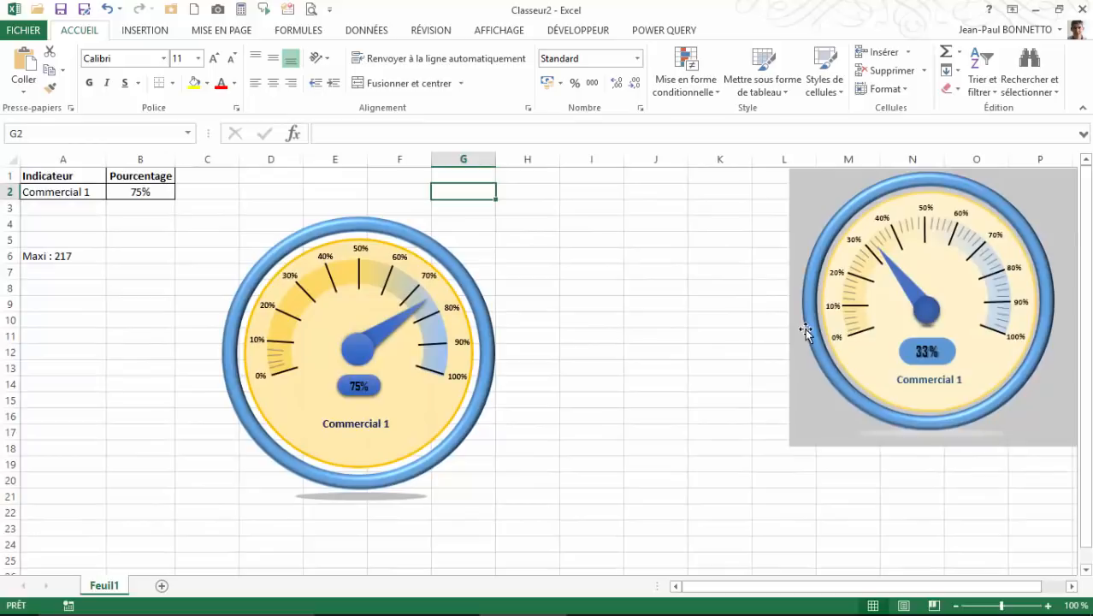
left_click_drag(806, 331, 807, 426)
left_click_drag(830, 278, 805, 304)
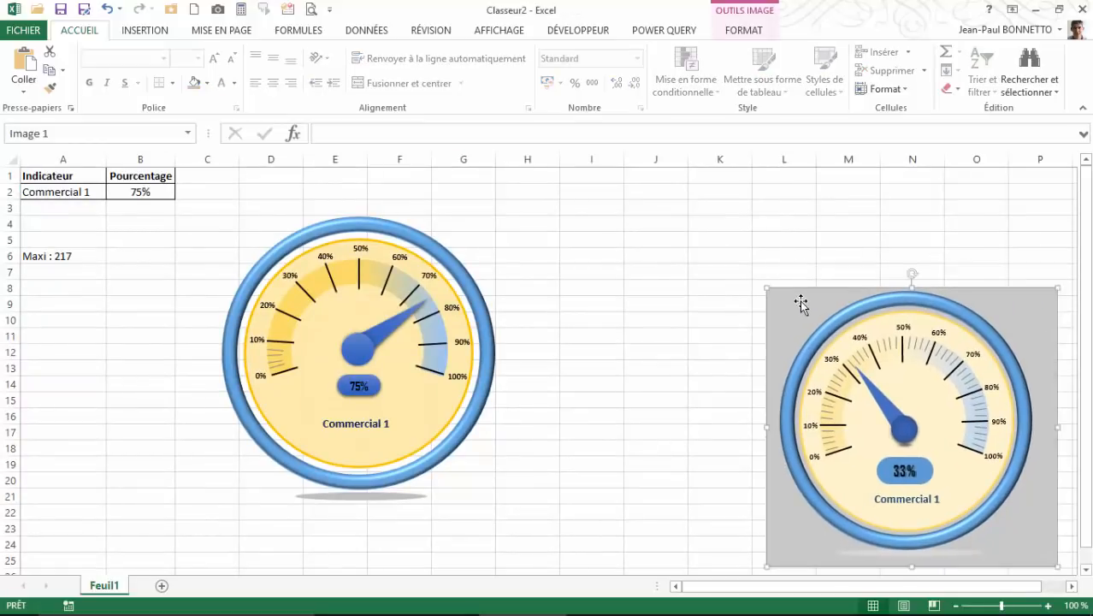
key("Delete")
left_click(735, 304)
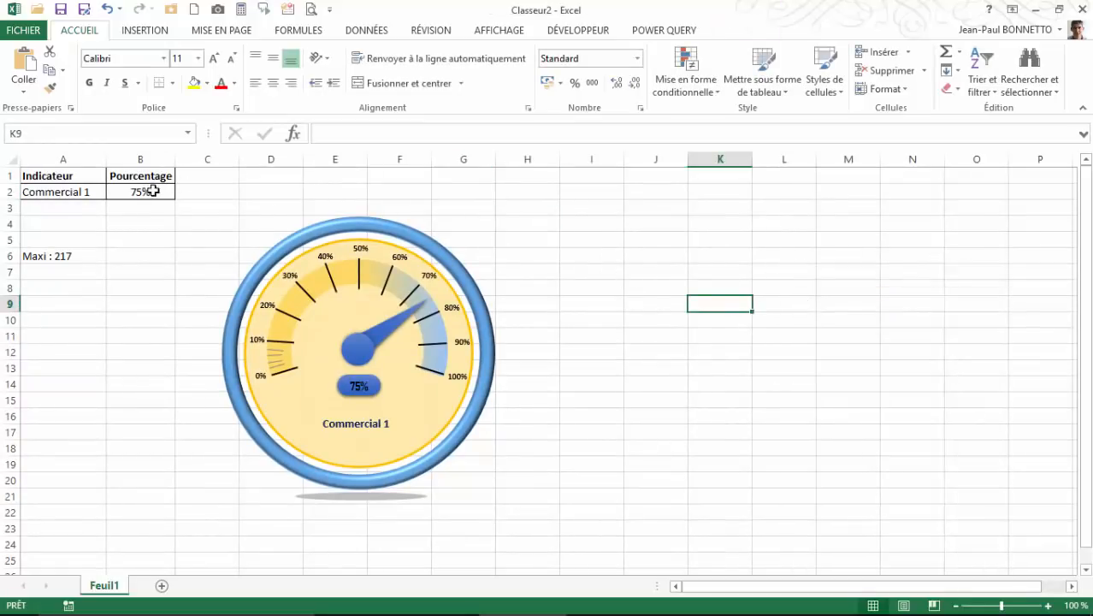
left_click(60, 254)
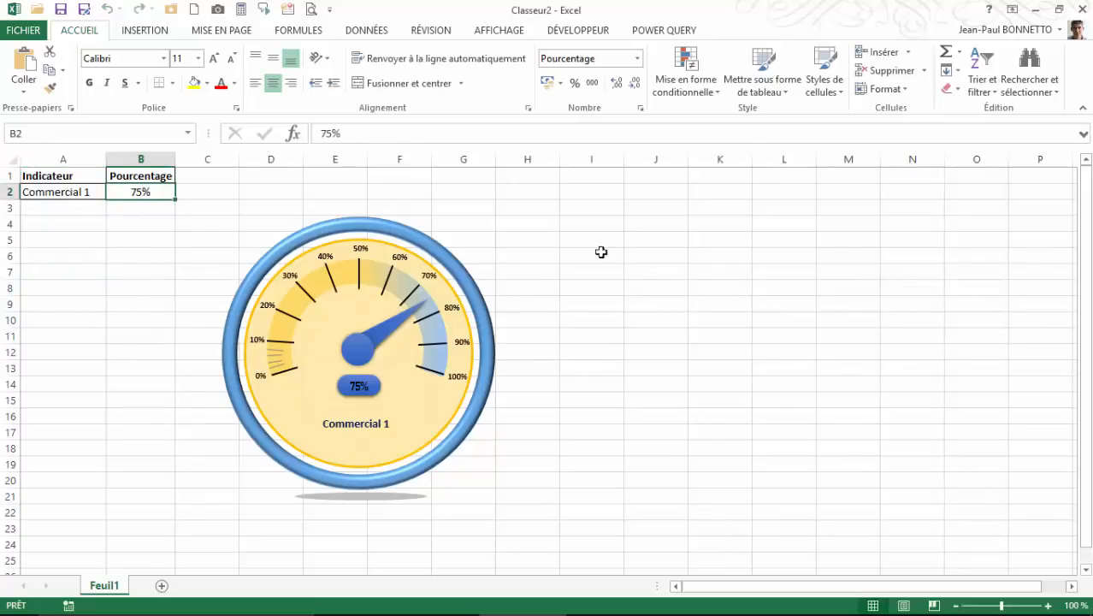
left_click(634, 254)
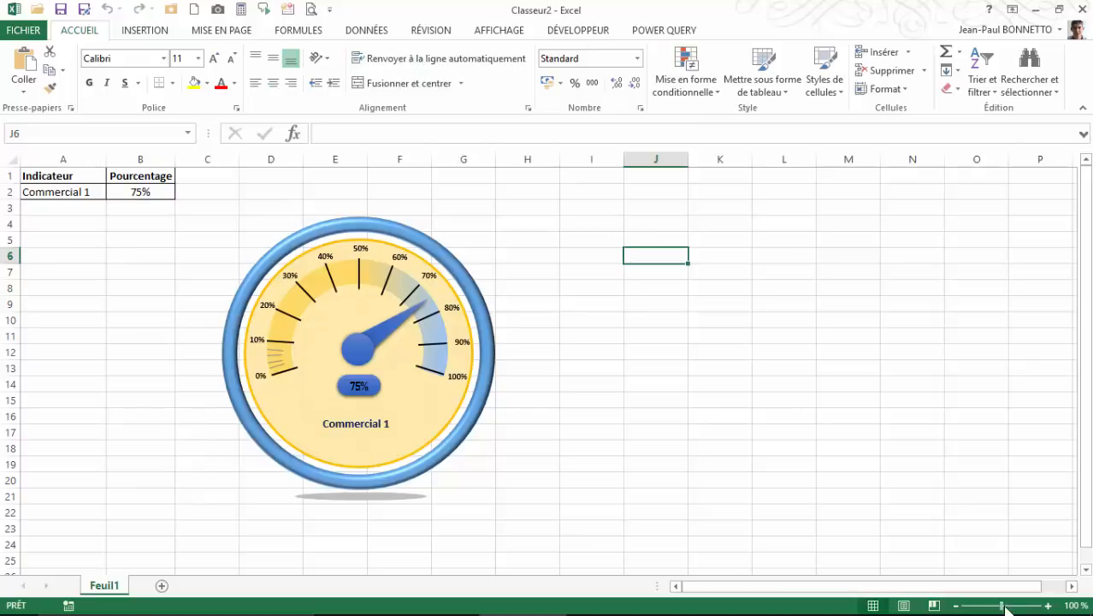
- Hide the worksheet gridlines
left_click(510, 31)
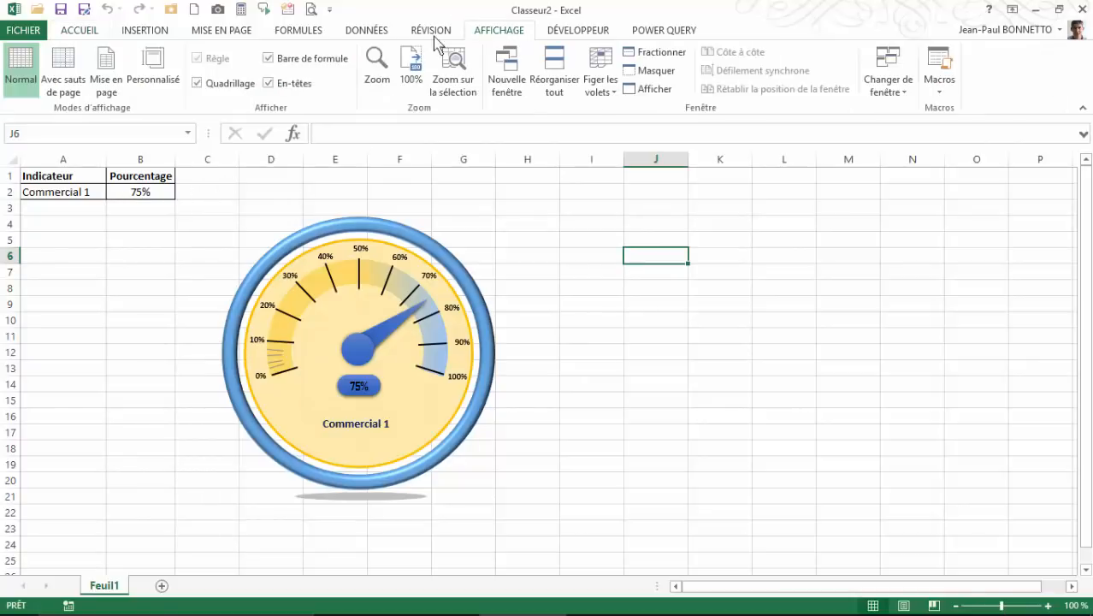
left_click(197, 83)
left_click(668, 349)
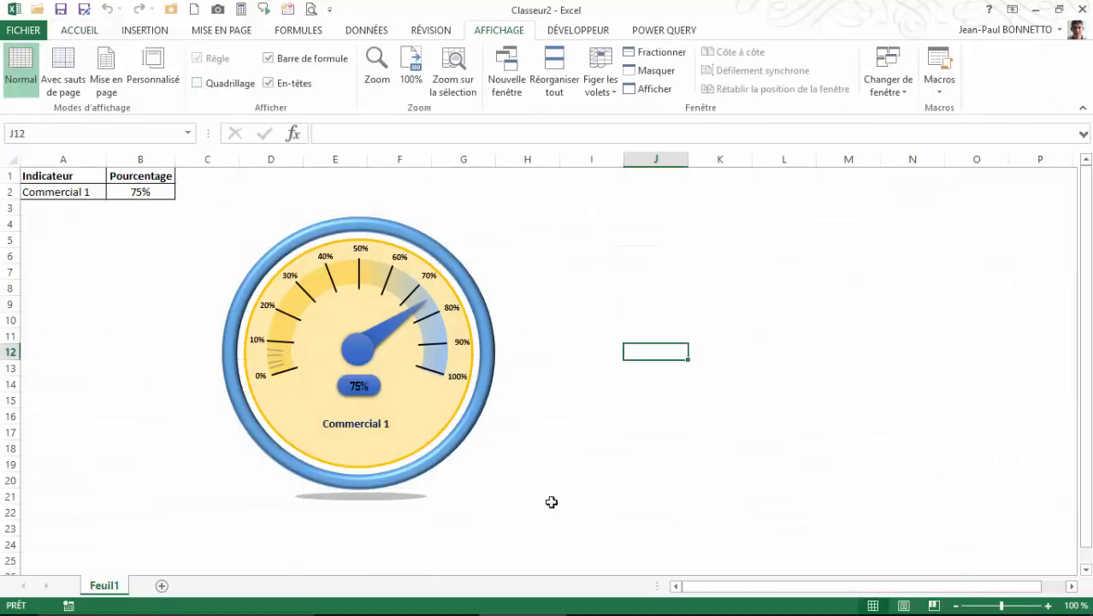
- Group the grey shadow ellipse with the gauge's blue outer ring and dial background
left_click(363, 497)
left_click(431, 470, "shift")
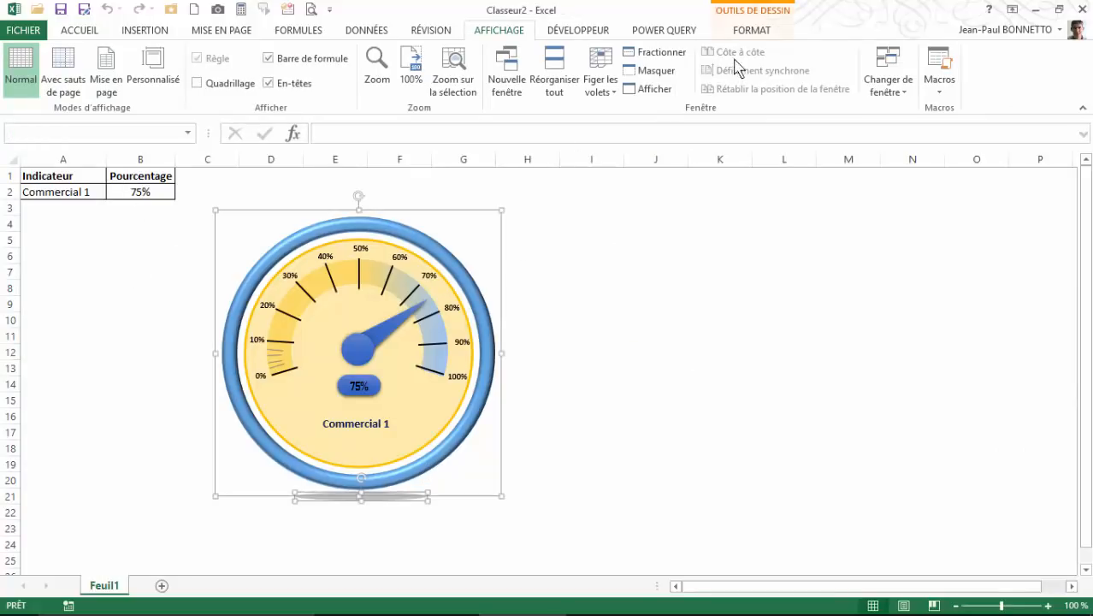
left_click(751, 31)
left_click(860, 71)
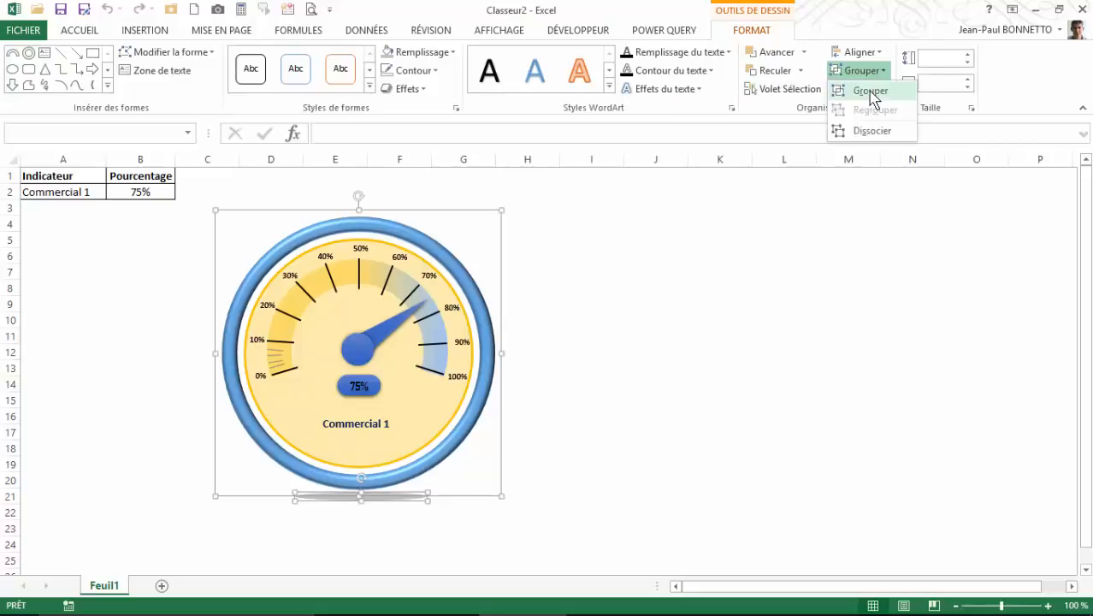
left_click(870, 87)
left_click(778, 292)
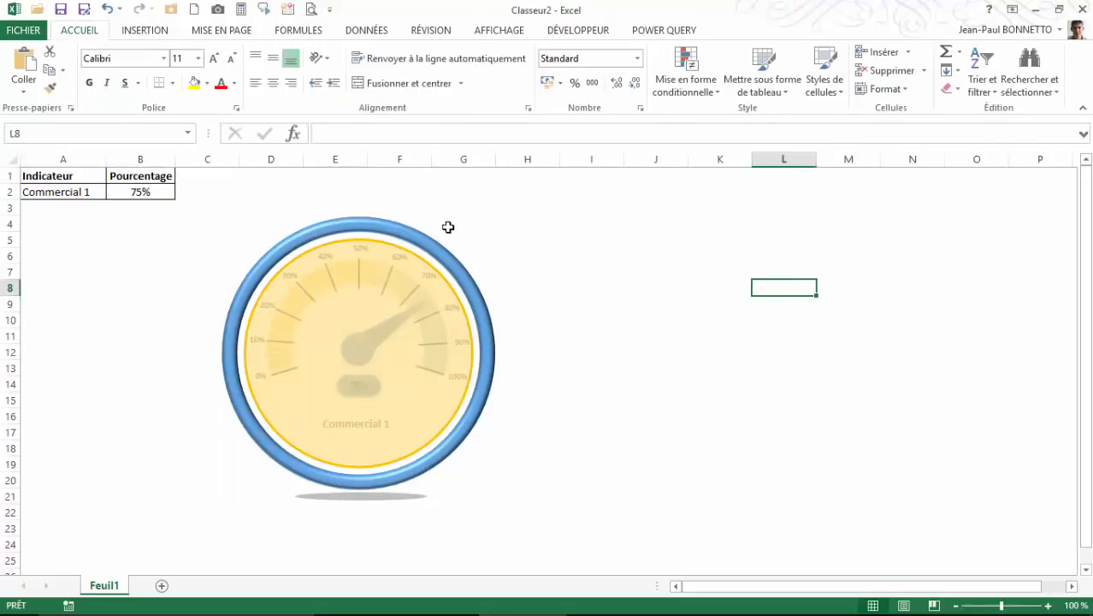
- Send the group of ring, dial background and shadow backward until it lies behind the needle, ticks and labels
double_click(403, 229)
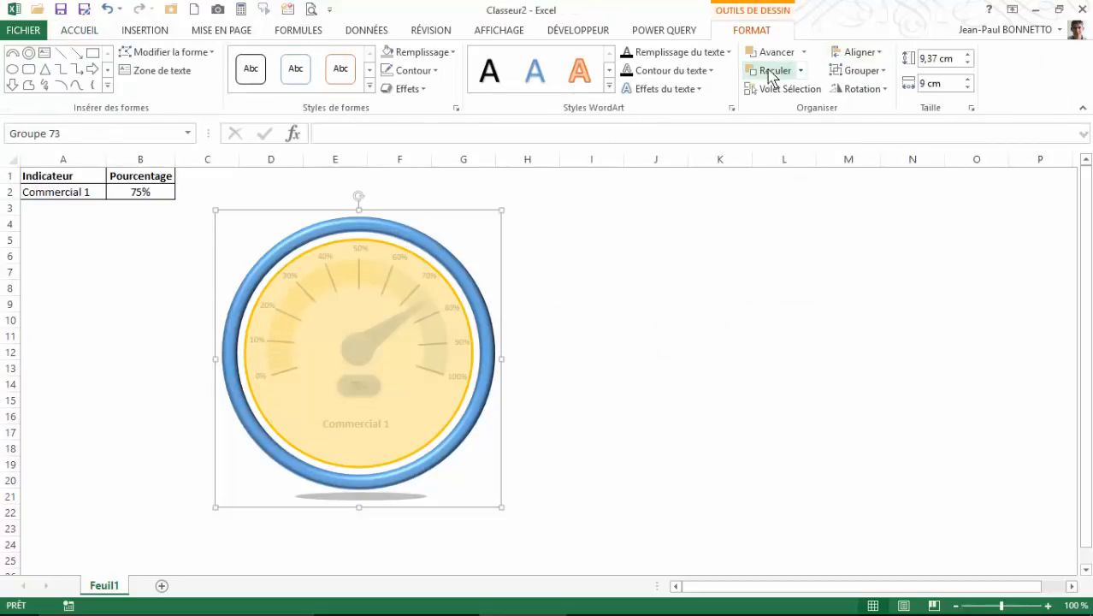
left_click(772, 72)
left_click(774, 72)
left_click(774, 72)
left_click(774, 72)
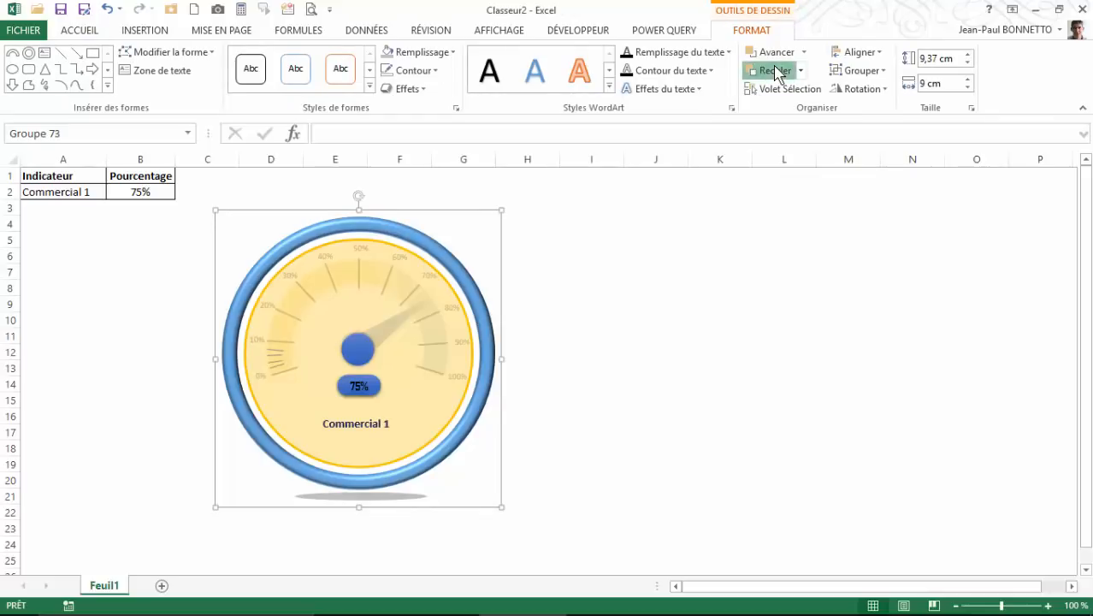
left_click(775, 72)
left_click(774, 72)
left_click(770, 364)
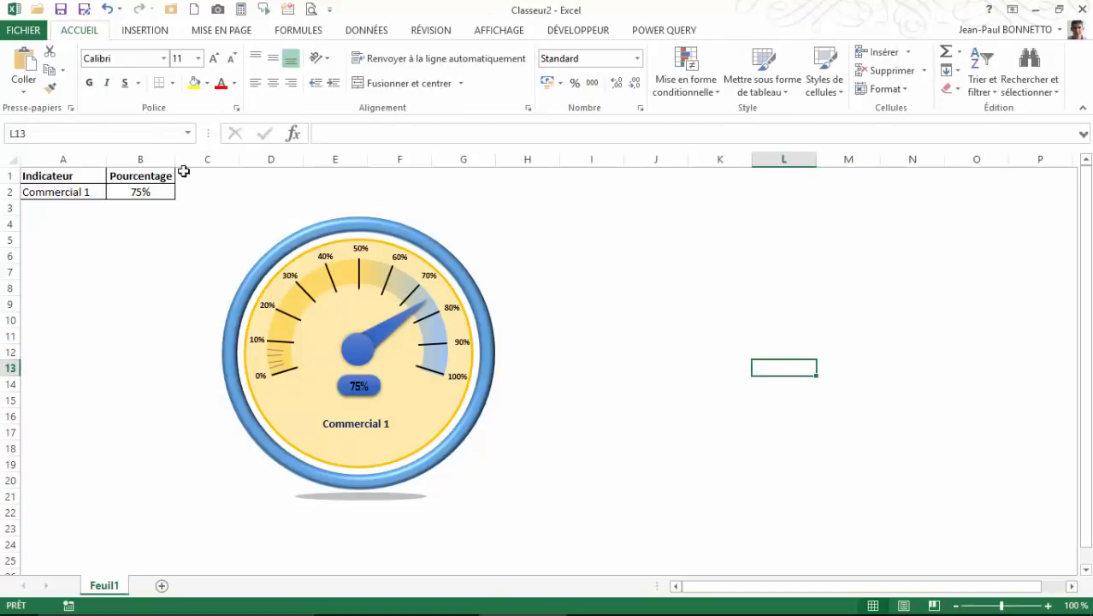
- Test the gauge by setting the percentage in cell B2 first to 91% and finally to 17%
left_click(151, 194)
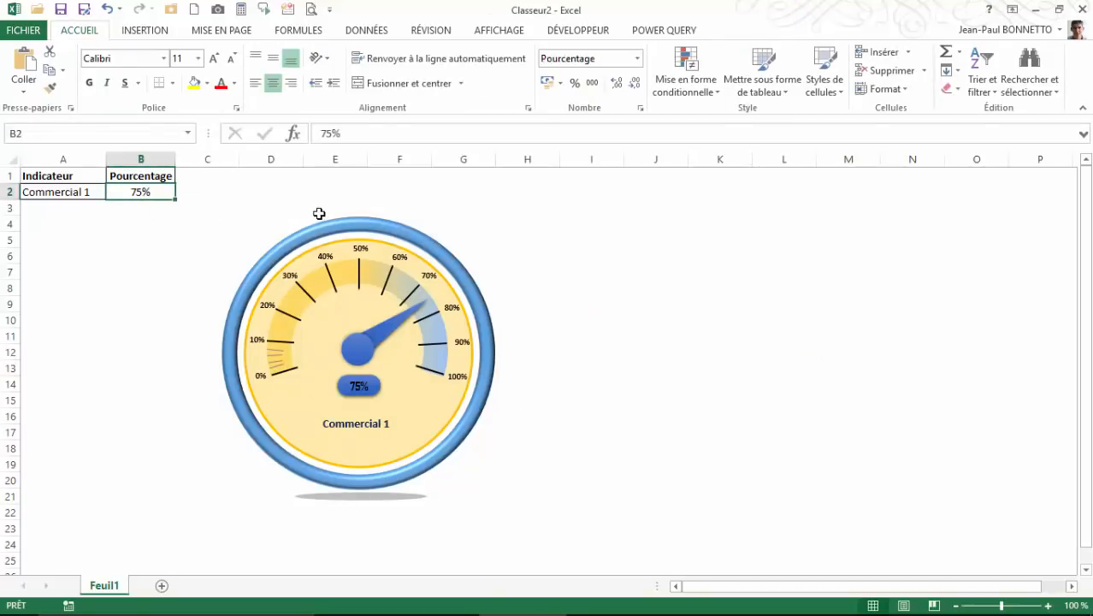
type("91")
key("ctrl+Return")
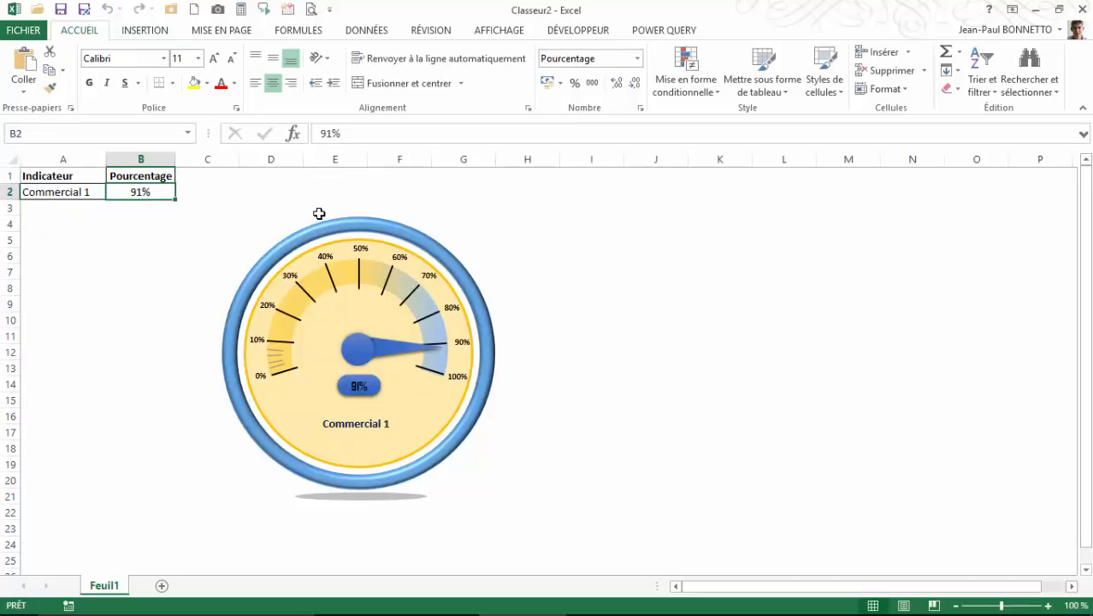
type("17")
key("ctrl+Return")
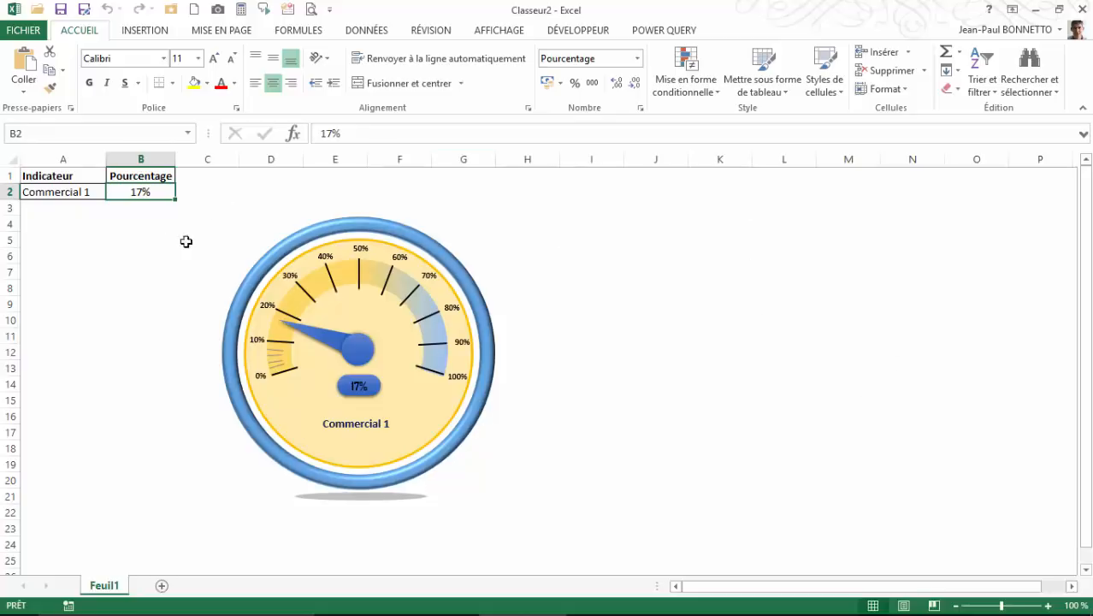
left_click_drag(151, 208, 139, 232)
left_click(67, 211)
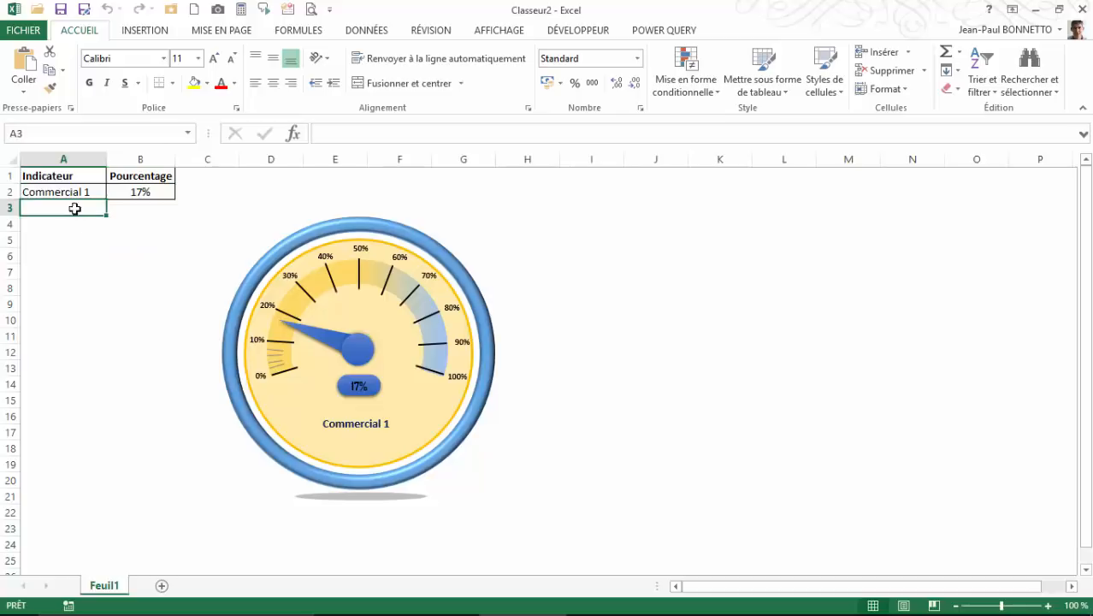
- Review the sheet's Worksheet_Change code that selects the Aiguille shape and rotates it by the value of B2, then close the code editor
left_click(119, 222)
left_click(154, 188)
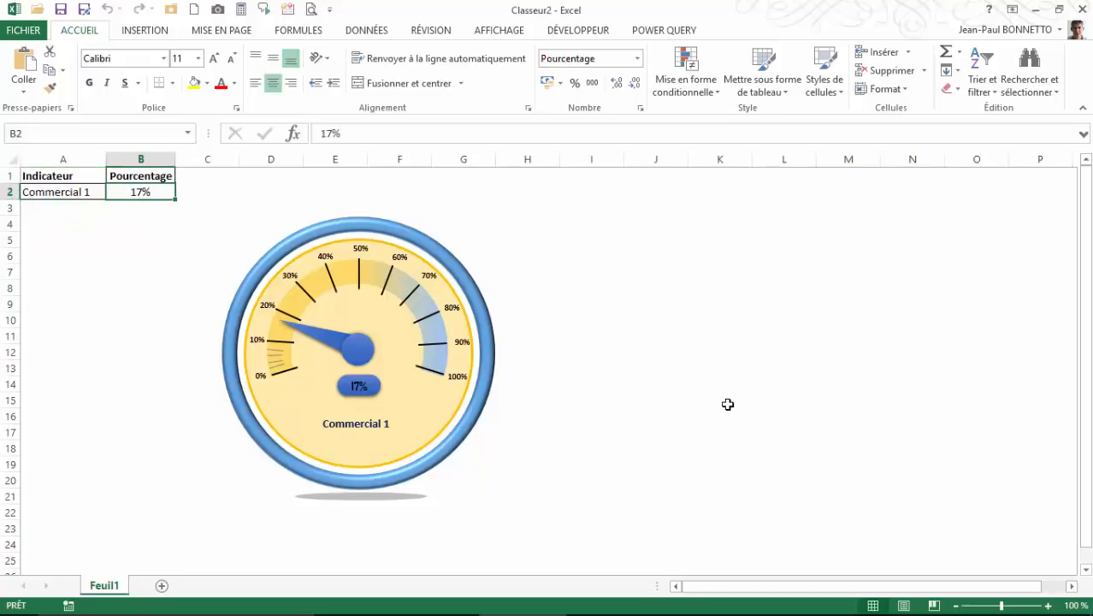
left_click(582, 30)
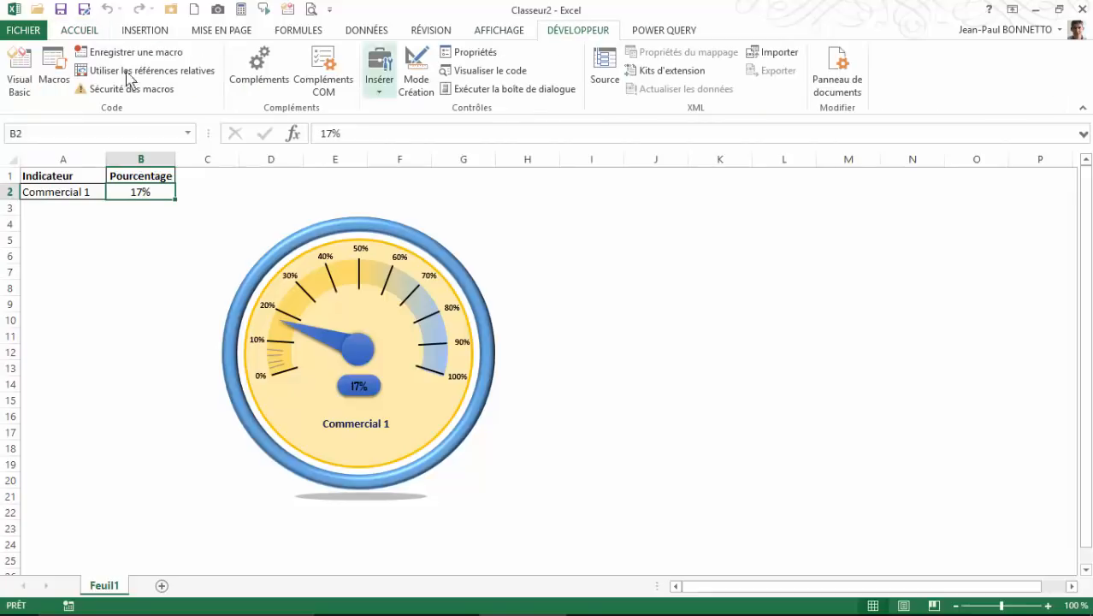
left_click(17, 67)
left_click_drag(506, 375, 962, 390)
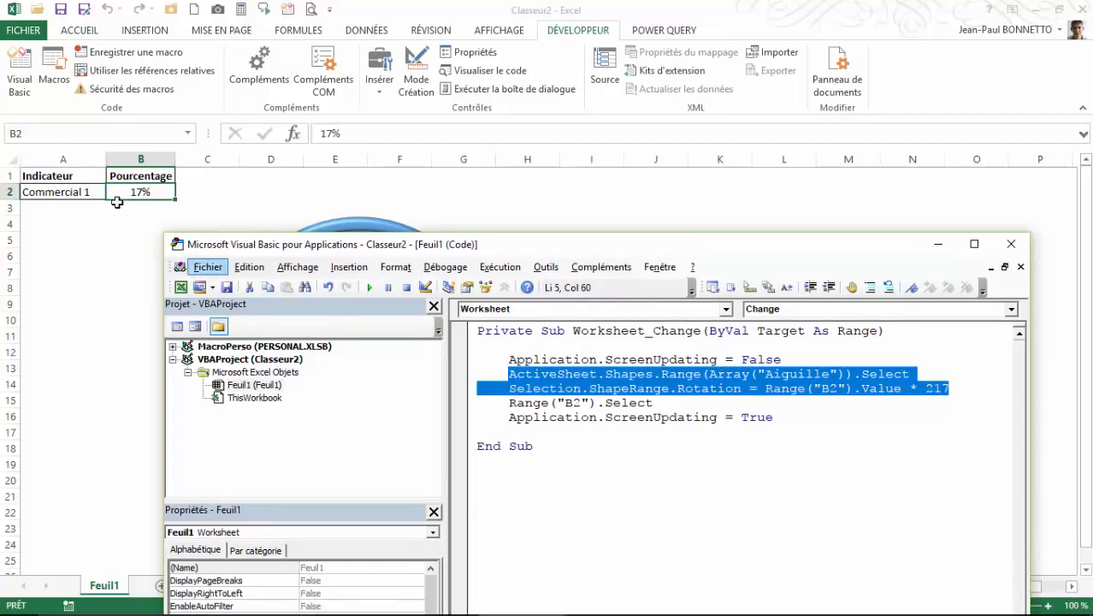
left_click_drag(673, 250, 668, 199)
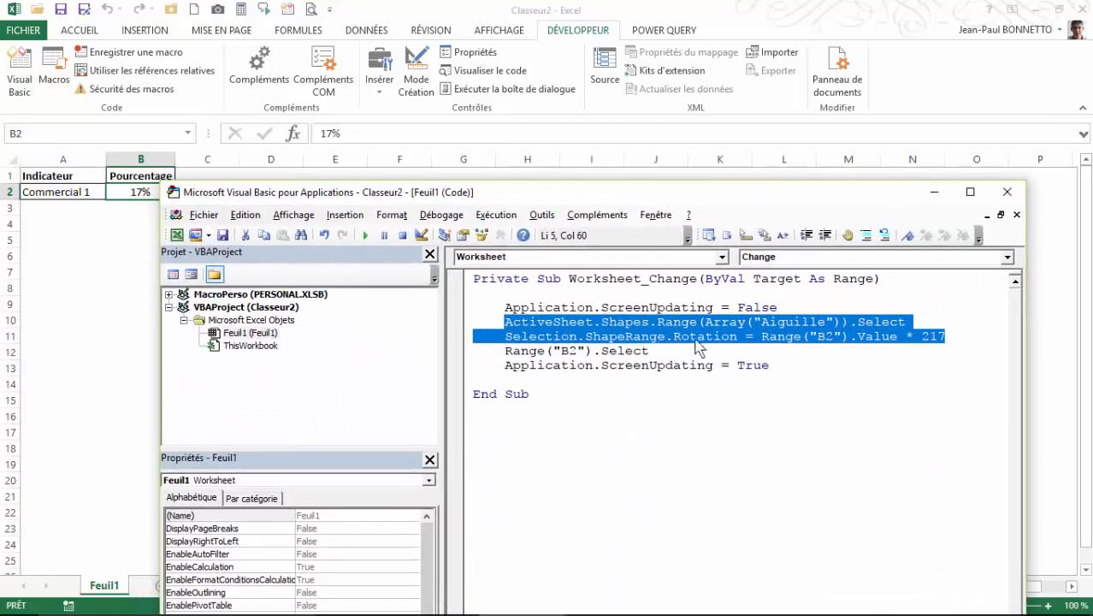
left_click(539, 441)
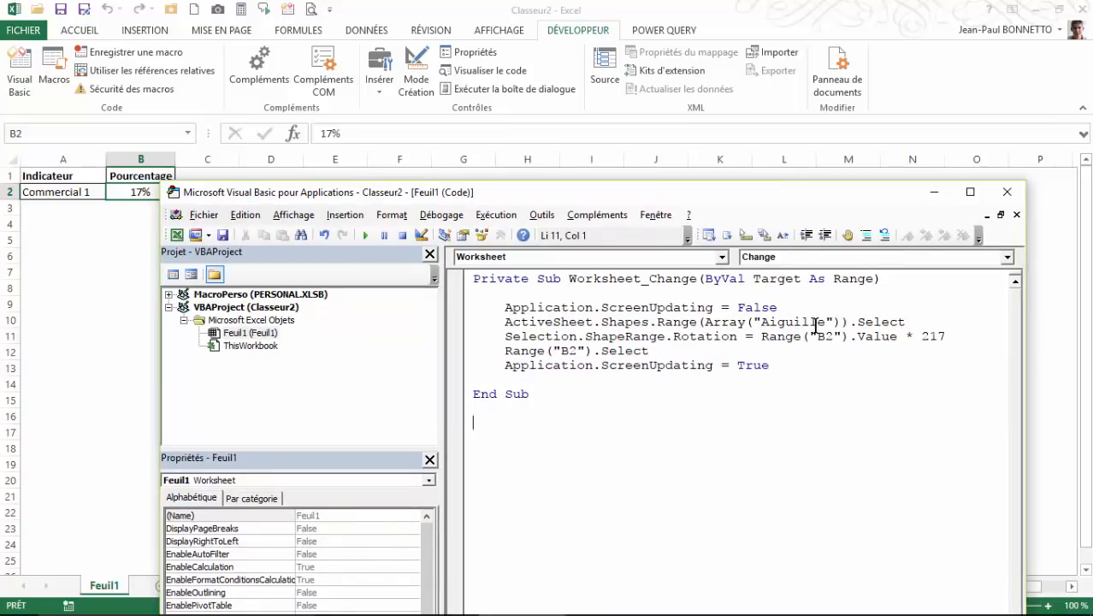
left_click(1007, 192)
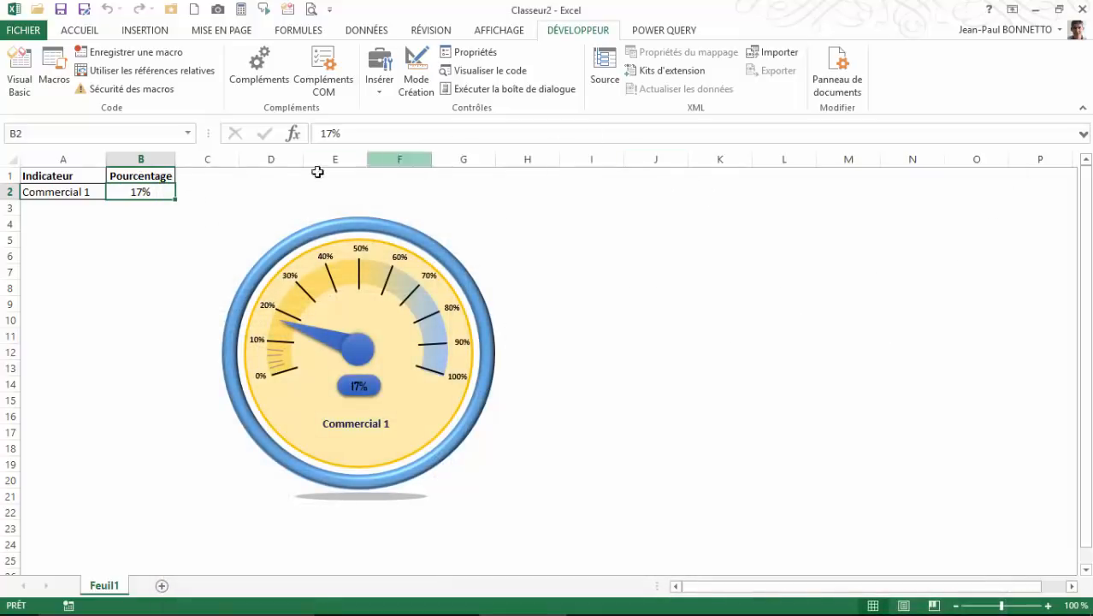